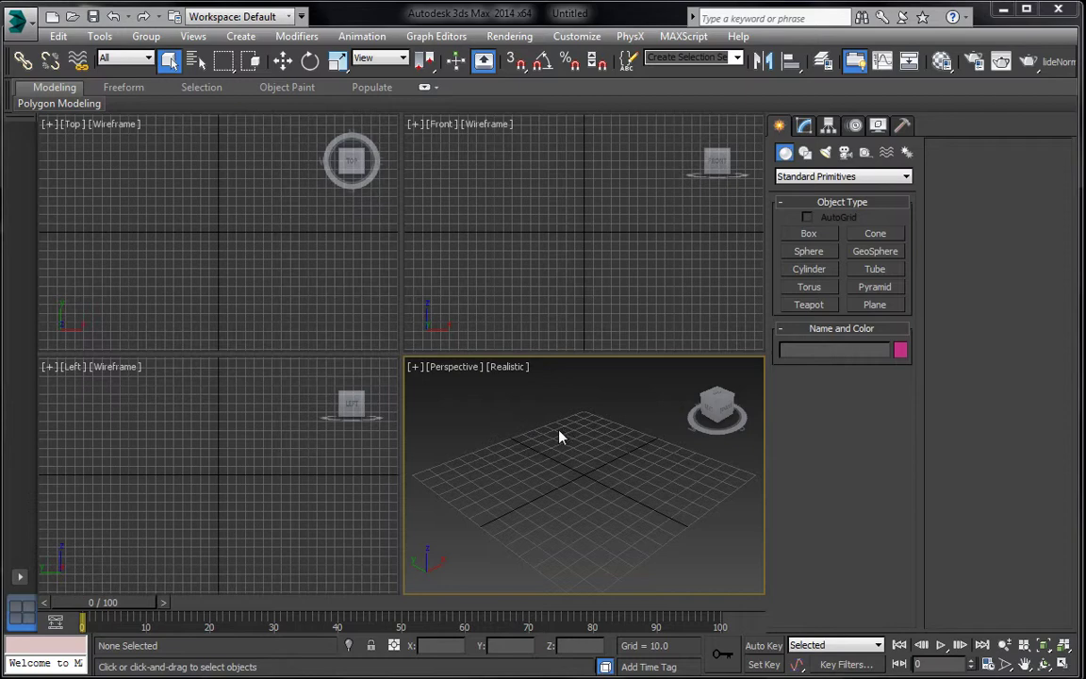
Maximize the active viewport, switch it to the Front view and start the Plane primitive
key("alt+w")
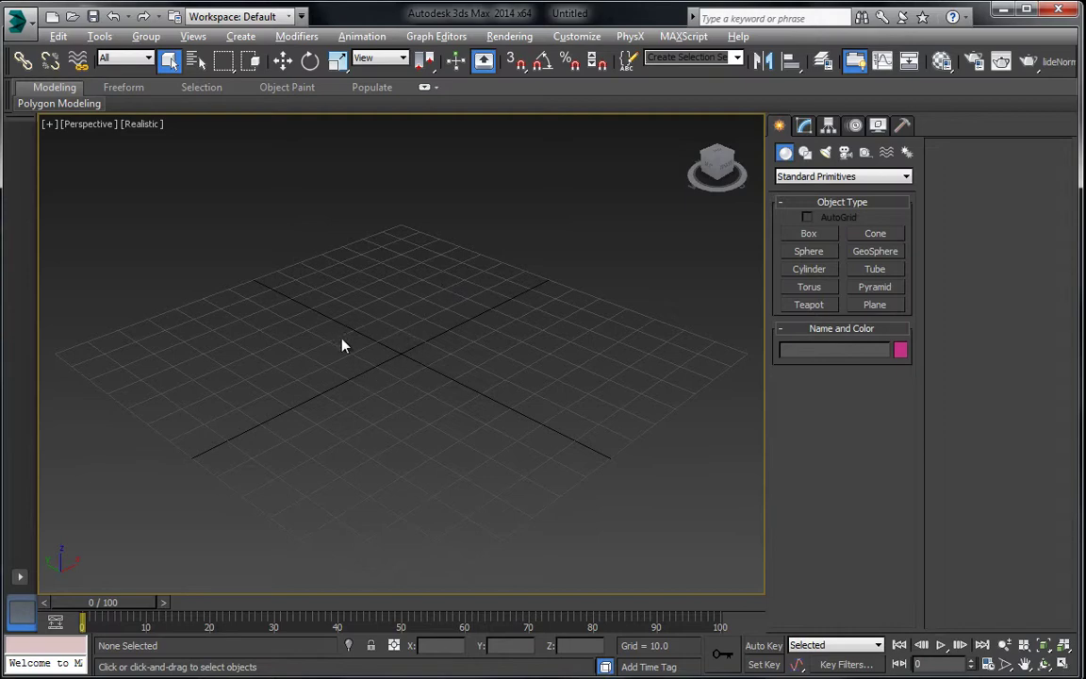
key("f")
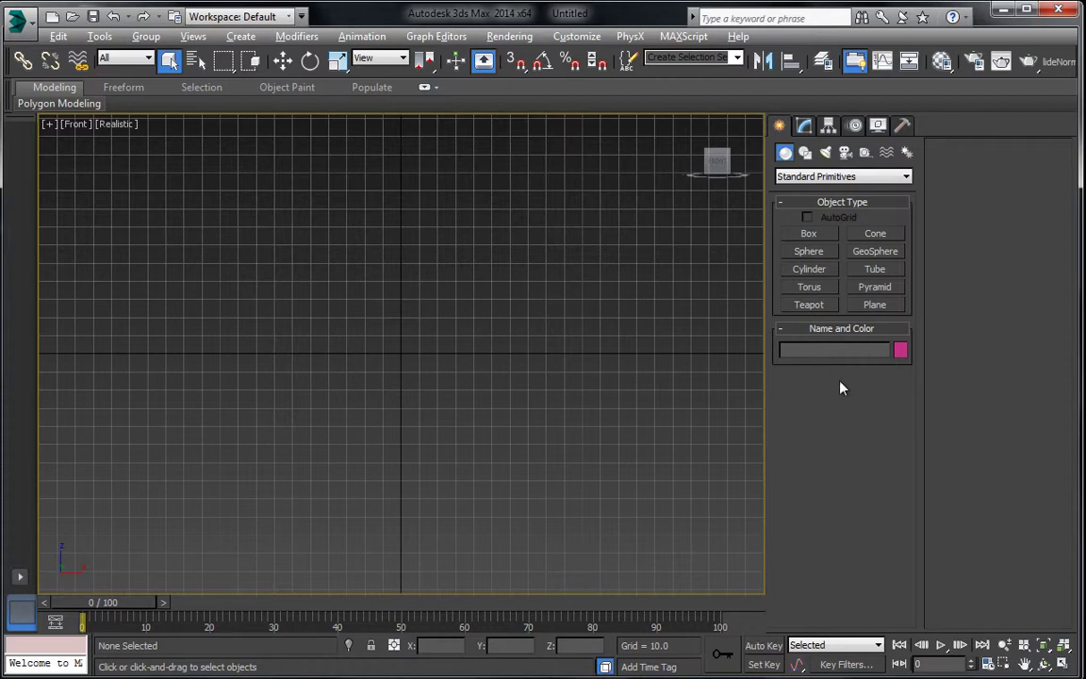
left_click(874, 306)
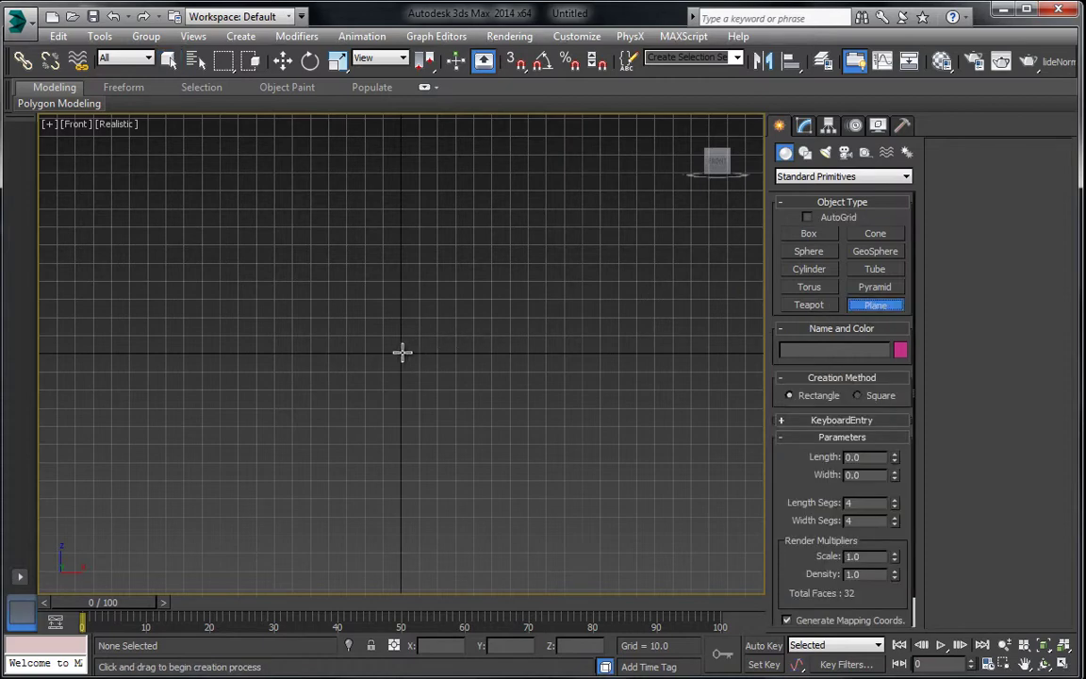
mouse_move(394, 352)
left_mouse_down()
mouse_move(467, 457)
mouse_move(373, 370)
mouse_move(386, 361)
mouse_move(417, 376)
mouse_move(458, 450)
left_mouse_up()
right_click(468, 458, "shift")
right_click(386, 361)
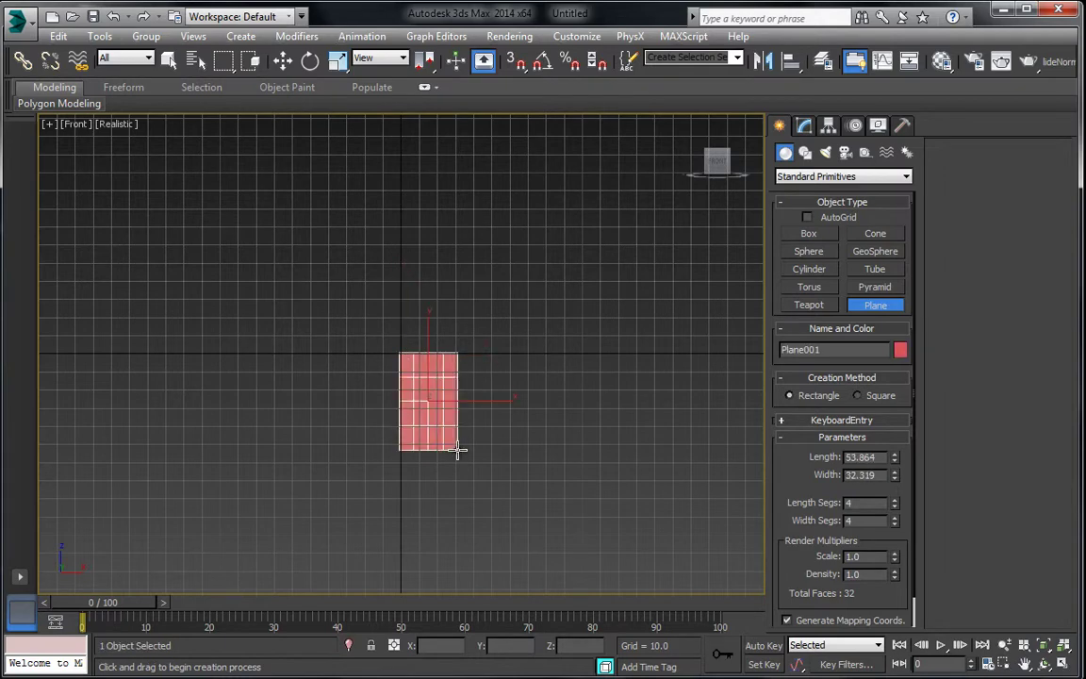
right_click(415, 420)
Draw a plane about 95 long and 104 wide in the Front view, with one corner at the grid centre
left_click(400, 350)
left_click_drag(400, 351, 589, 523)
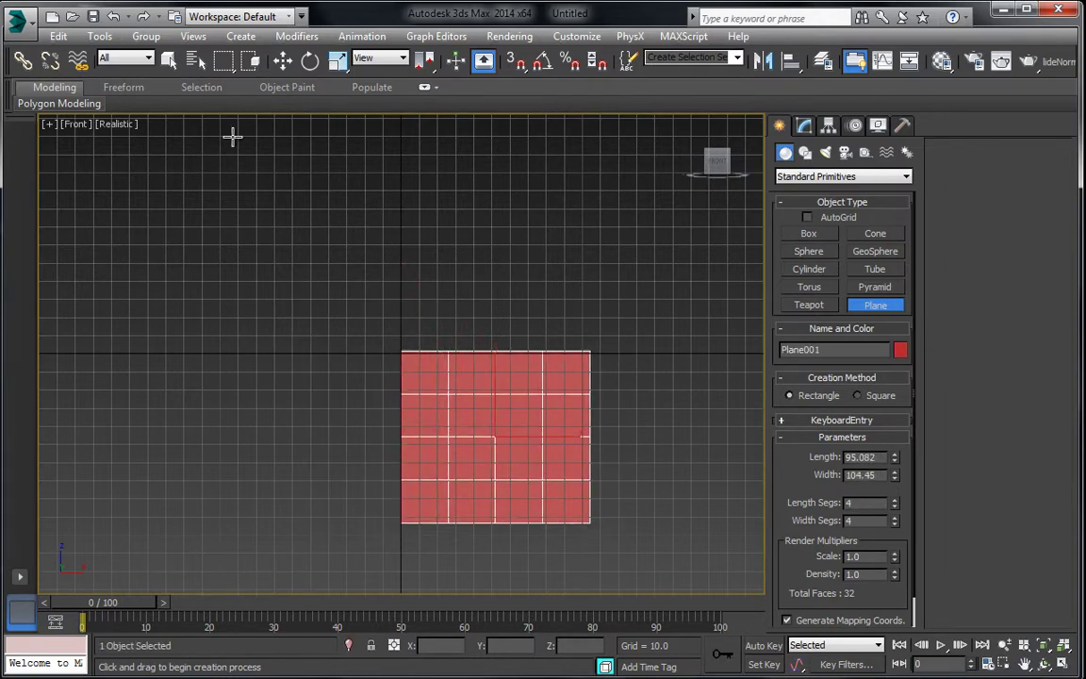
left_click(283, 60)
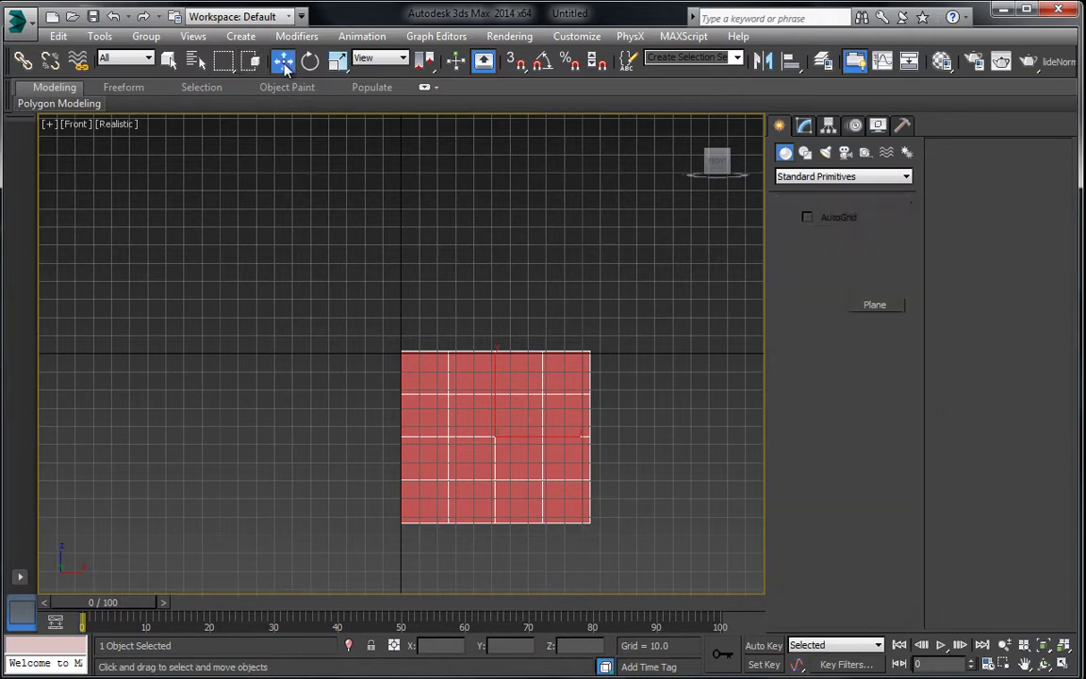
Reduce the plane's length and width segments to 1 each
left_click(800, 130)
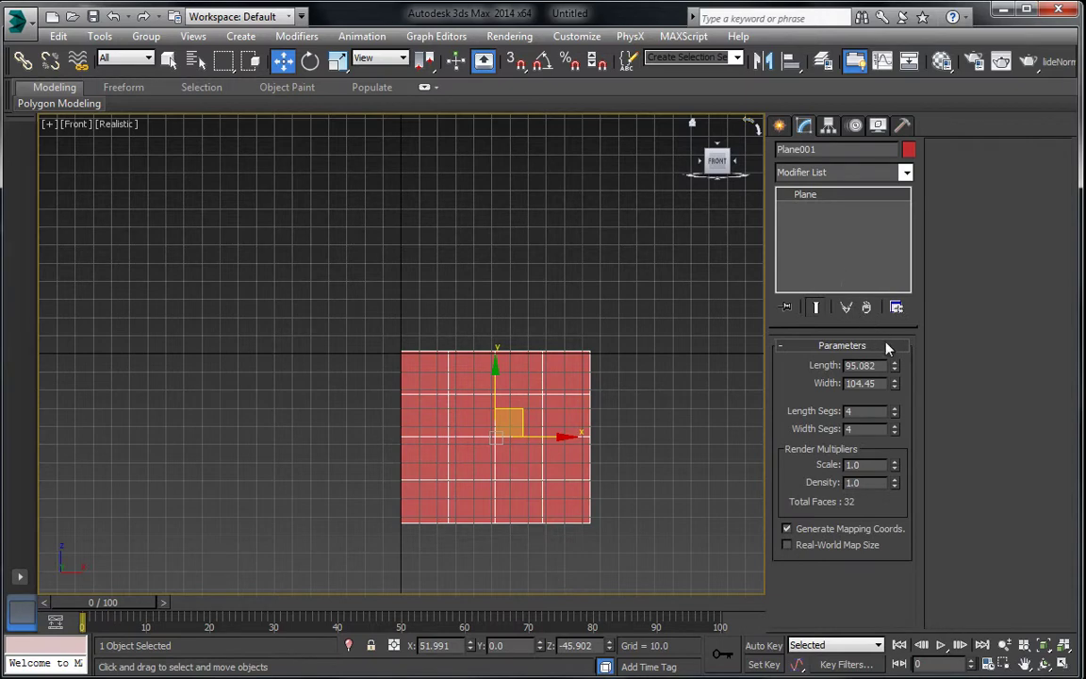
right_click(895, 412)
right_click(895, 433)
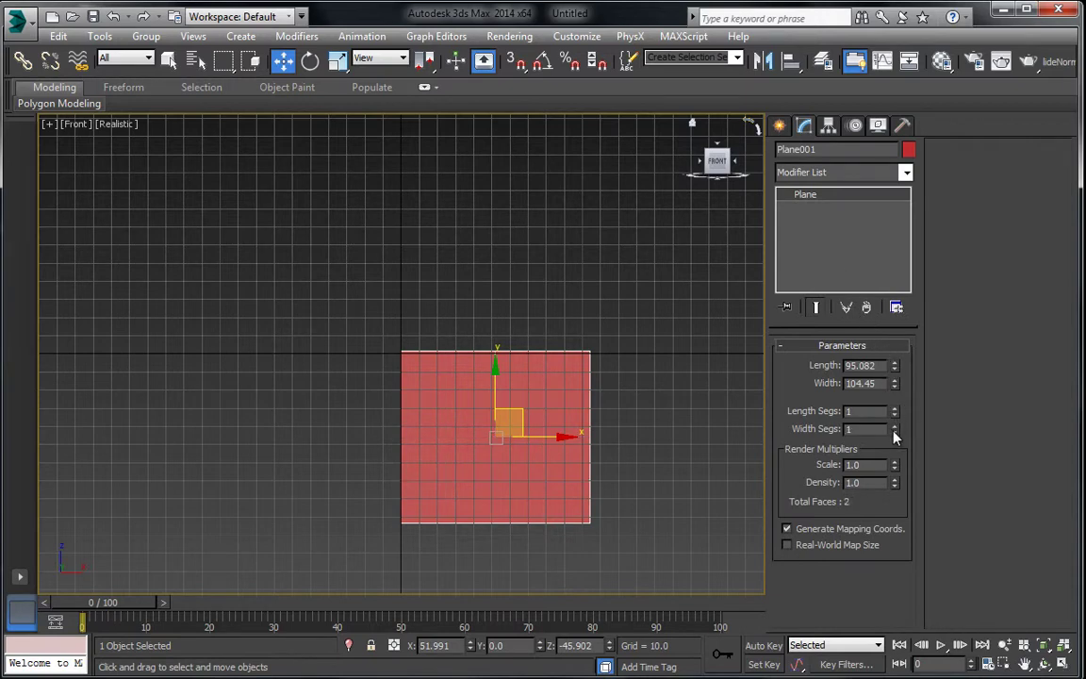
Move the plane to the world origin at X 0, Y 0, Z 0 and hide the viewport grid
right_click(466, 644)
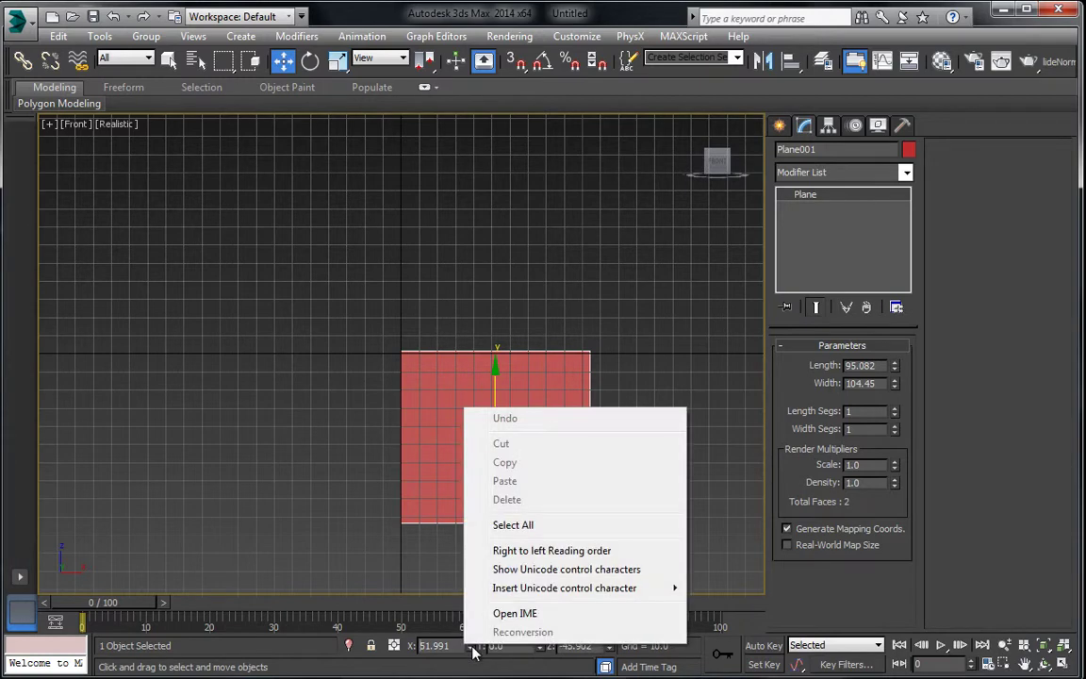
right_click(470, 646)
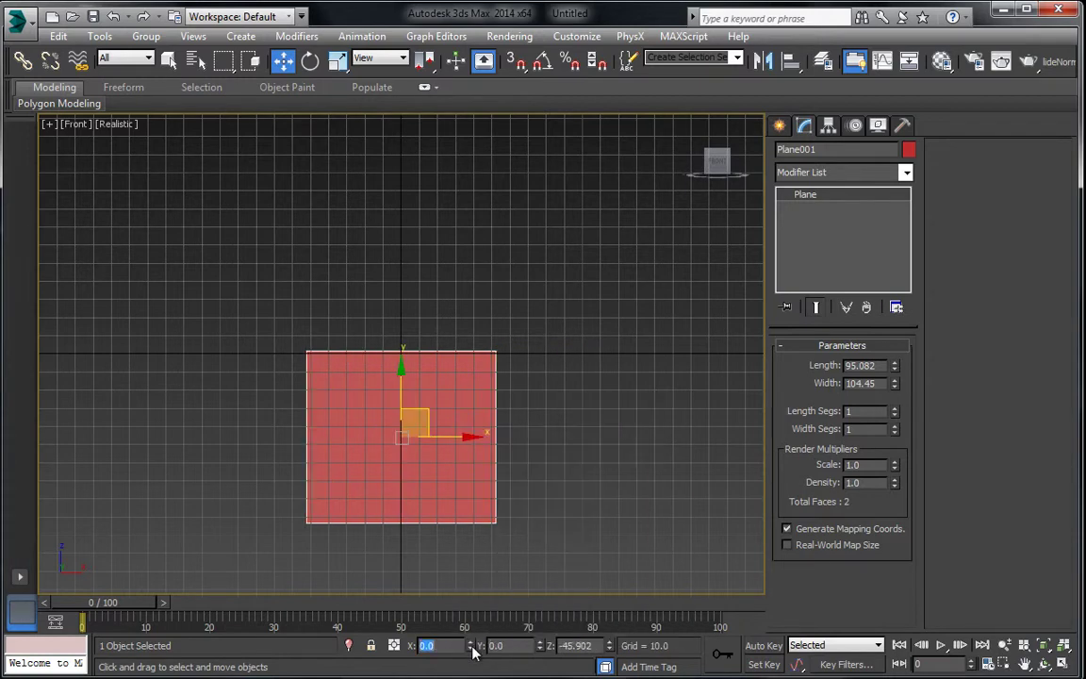
right_click(541, 647)
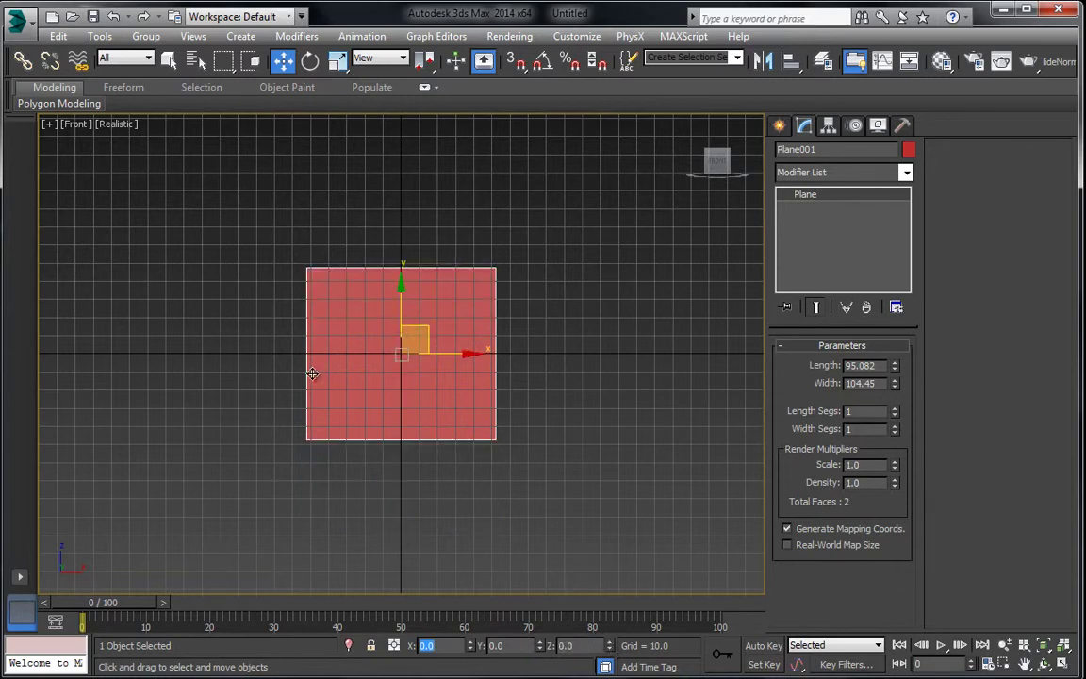
middle_click_drag(315, 371, 416, 361)
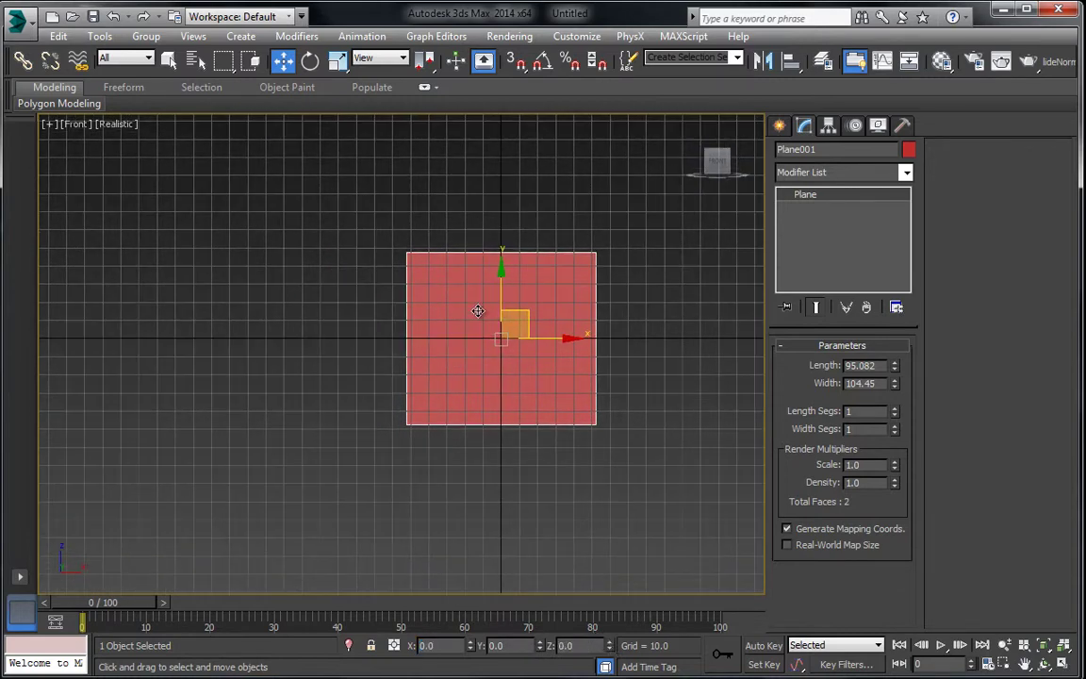
key("g")
middle_click_drag(514, 347, 447, 345)
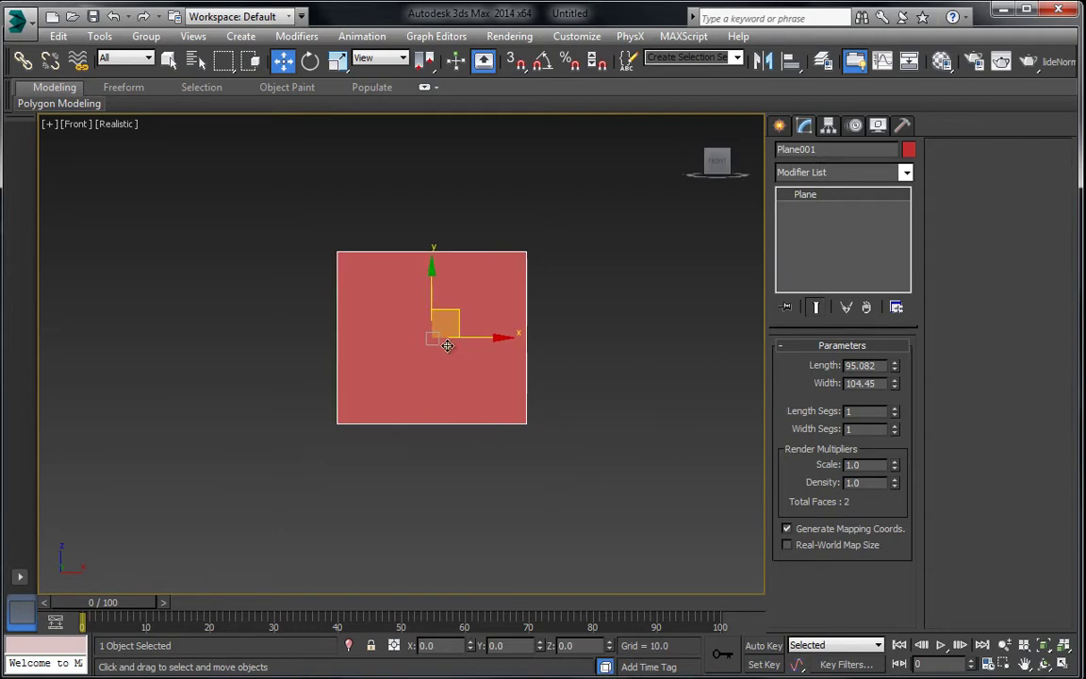
Open the Material Editor and assign a Bitmap map to the first material's Diffuse slot
key("m")
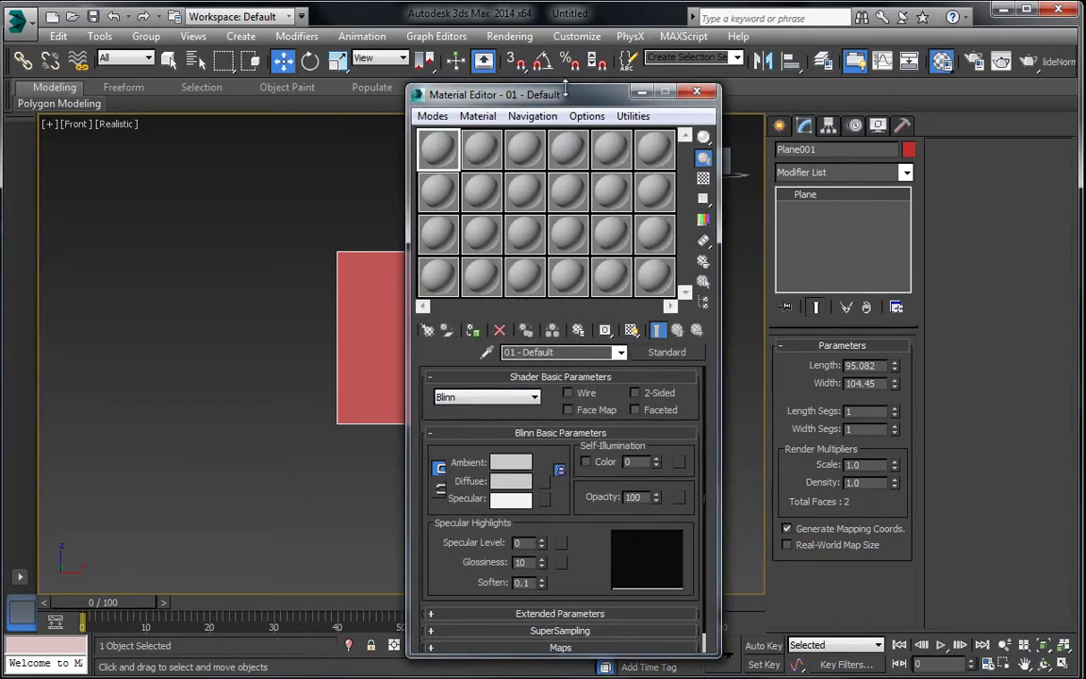
left_click_drag(504, 100, 689, 103)
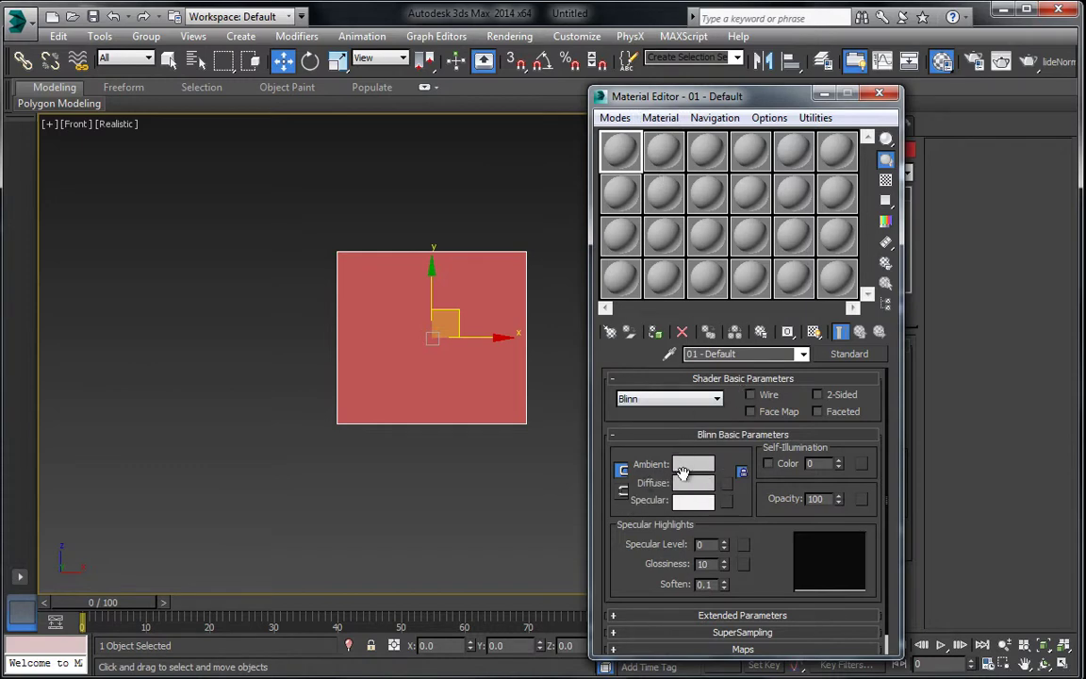
left_click(730, 486)
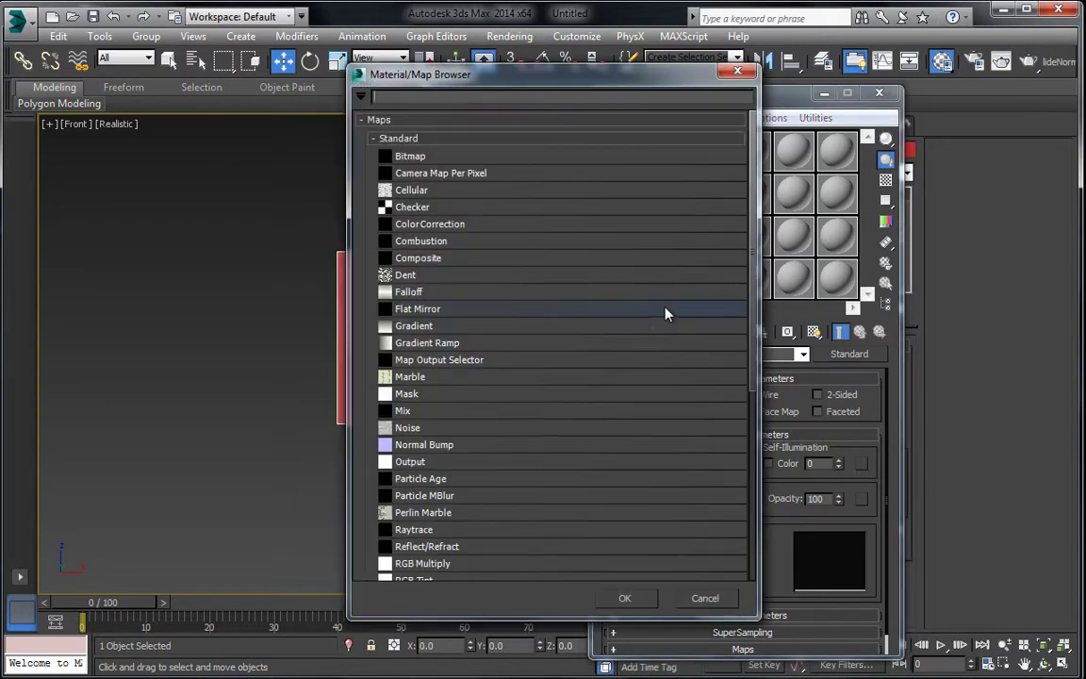
double_click(408, 160)
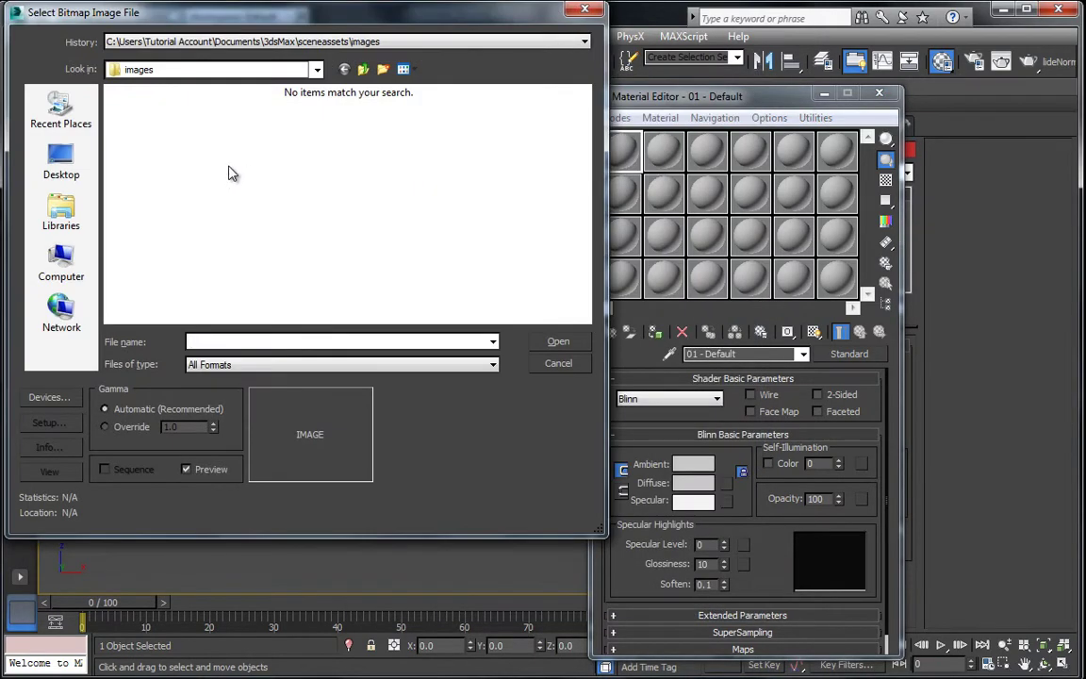
Load Leaf.psd from the desktop folder Foliage For Games\Refs as the bitmap, using collapsed layers
left_click(60, 162)
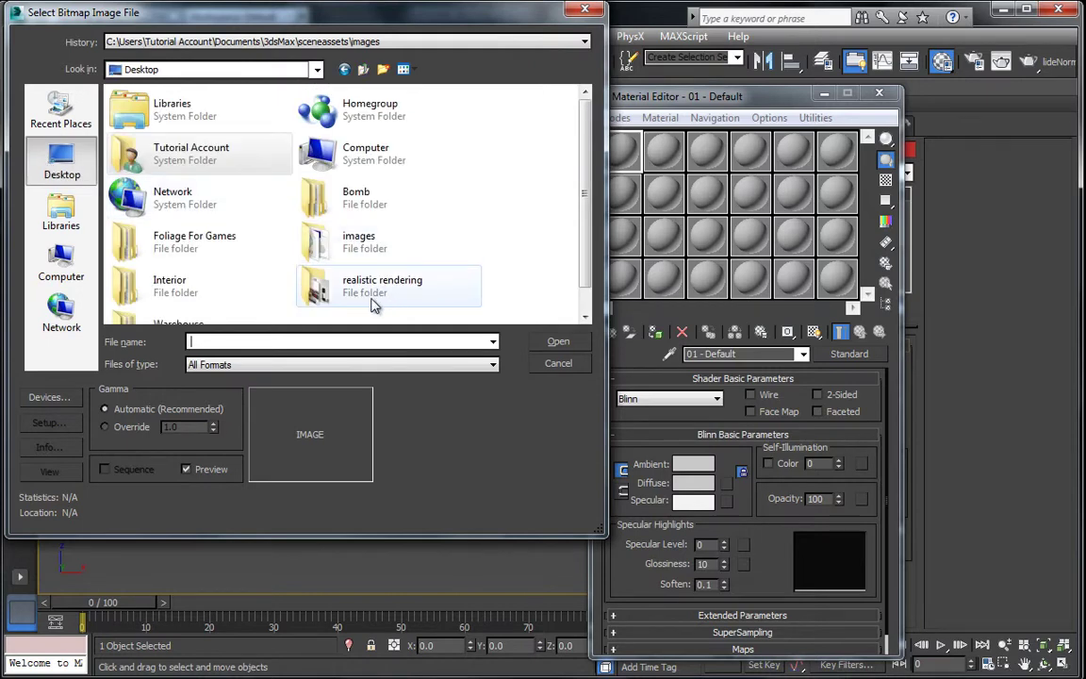
left_click(190, 243)
double_click(190, 243)
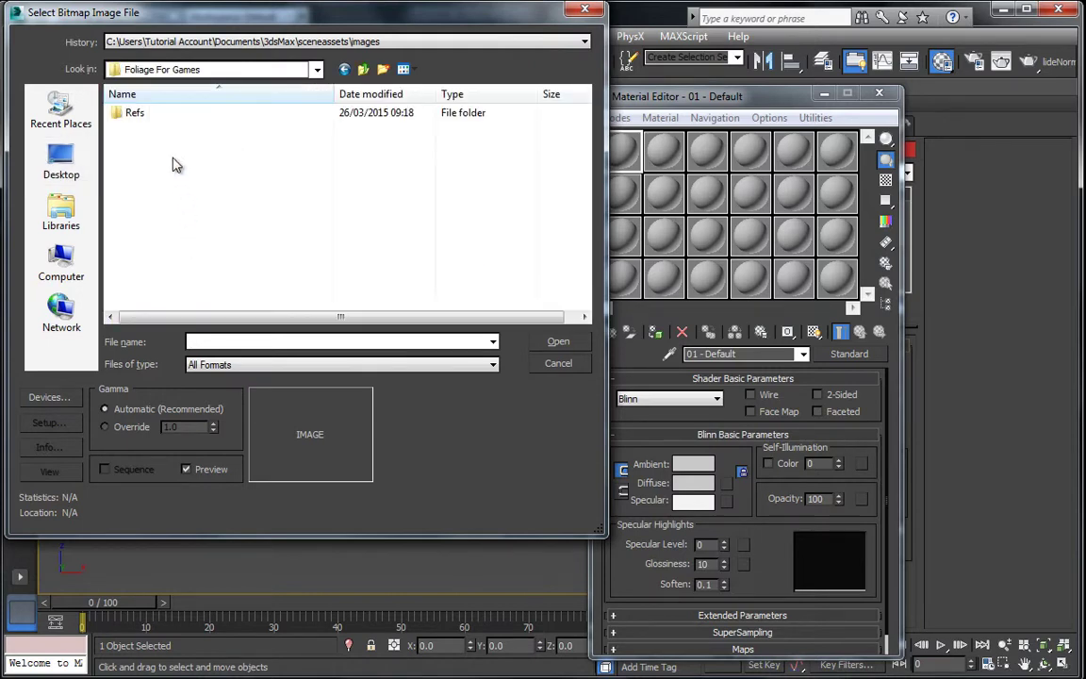
left_click(137, 117)
double_click(135, 115)
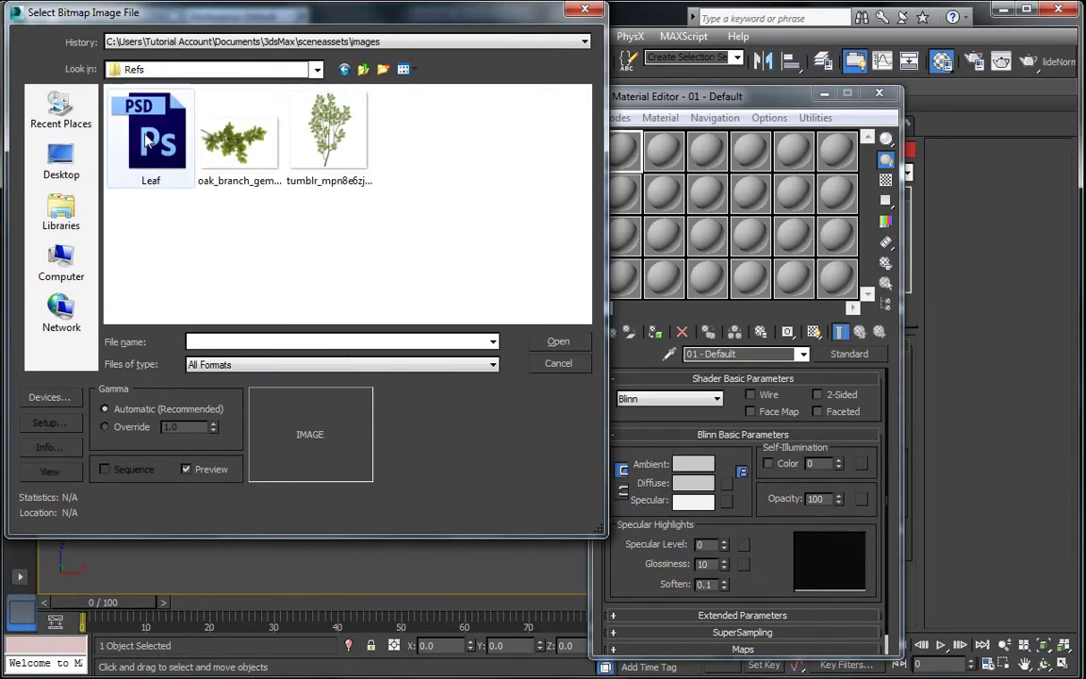
left_click(172, 155)
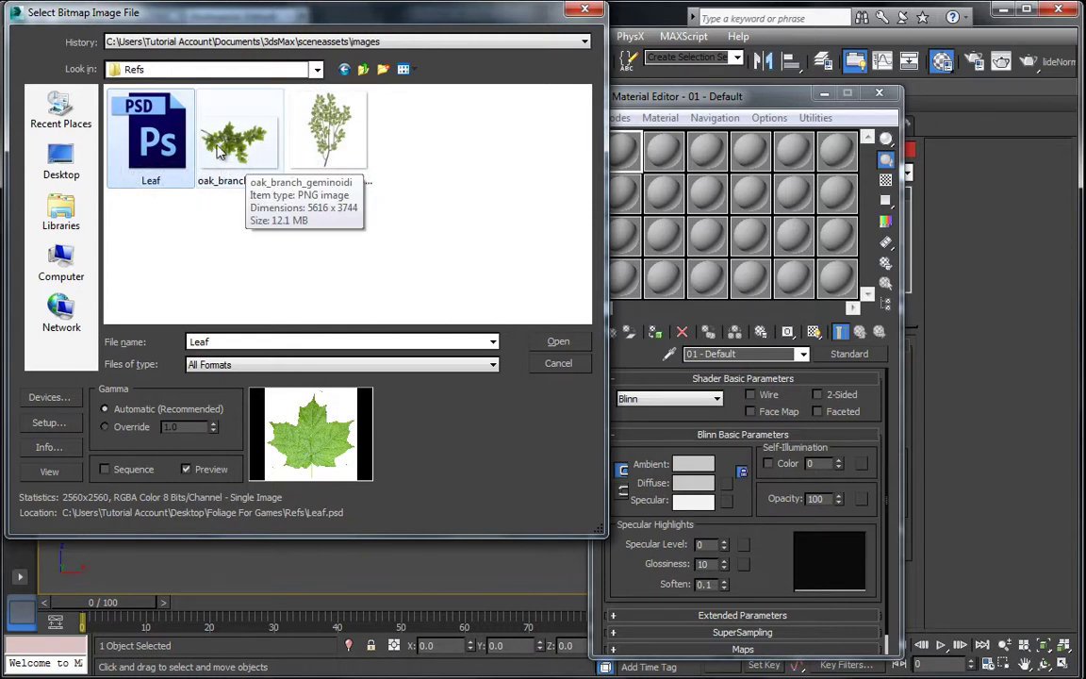
left_click(558, 343)
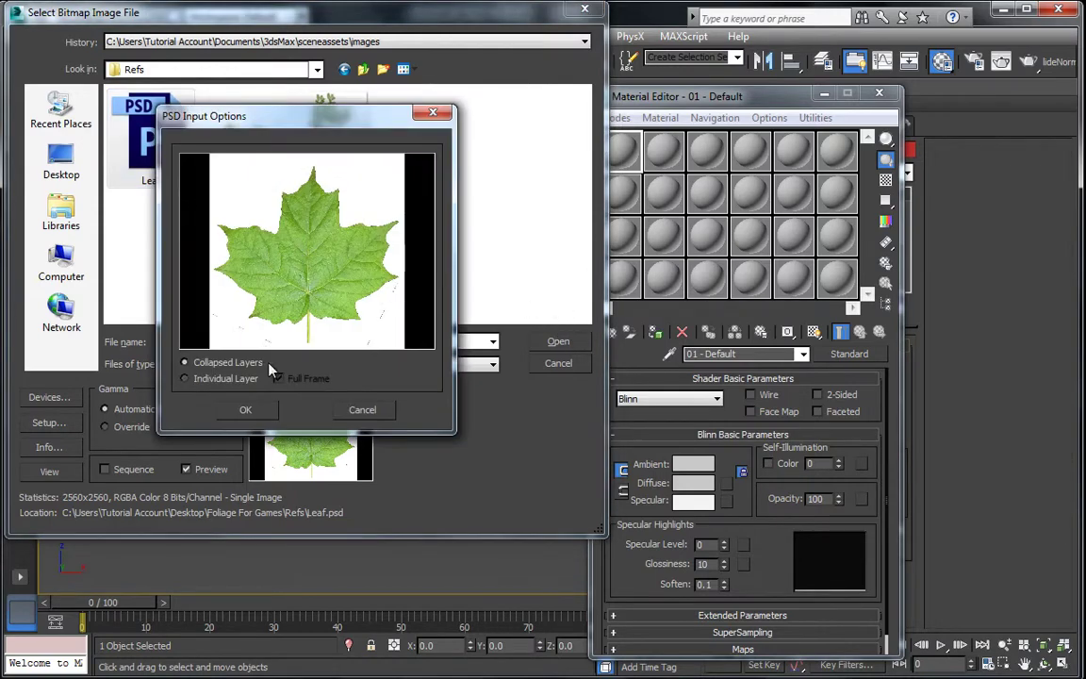
left_click(255, 414)
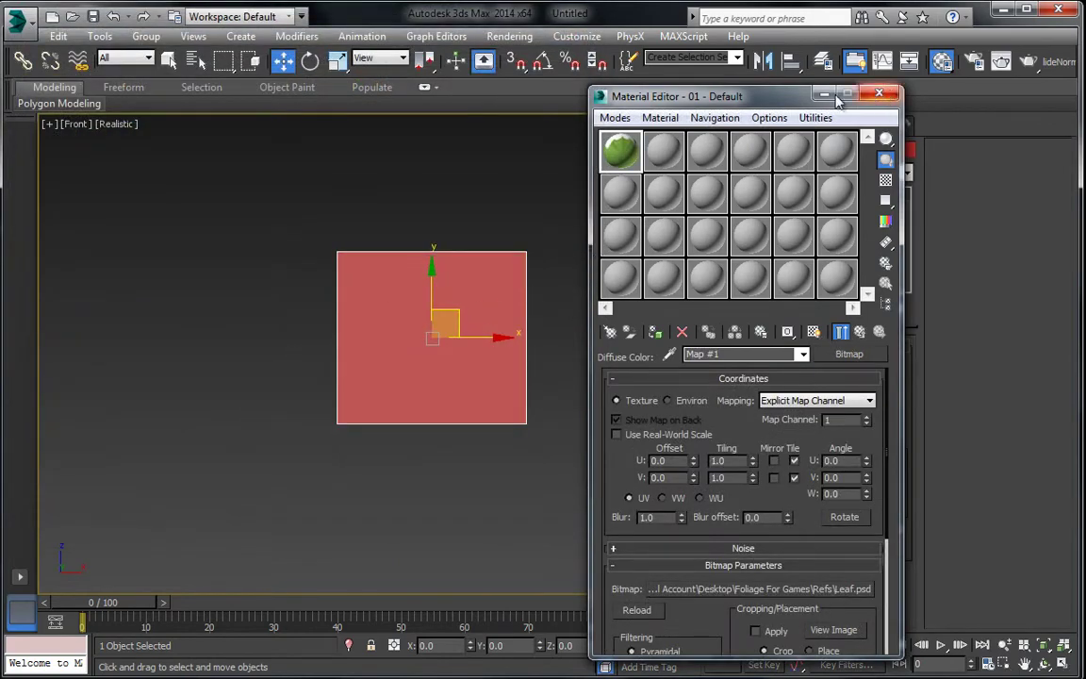
Set the plane's length and width to 100 each to match the square leaf image
left_click_drag(684, 95, 117, 93)
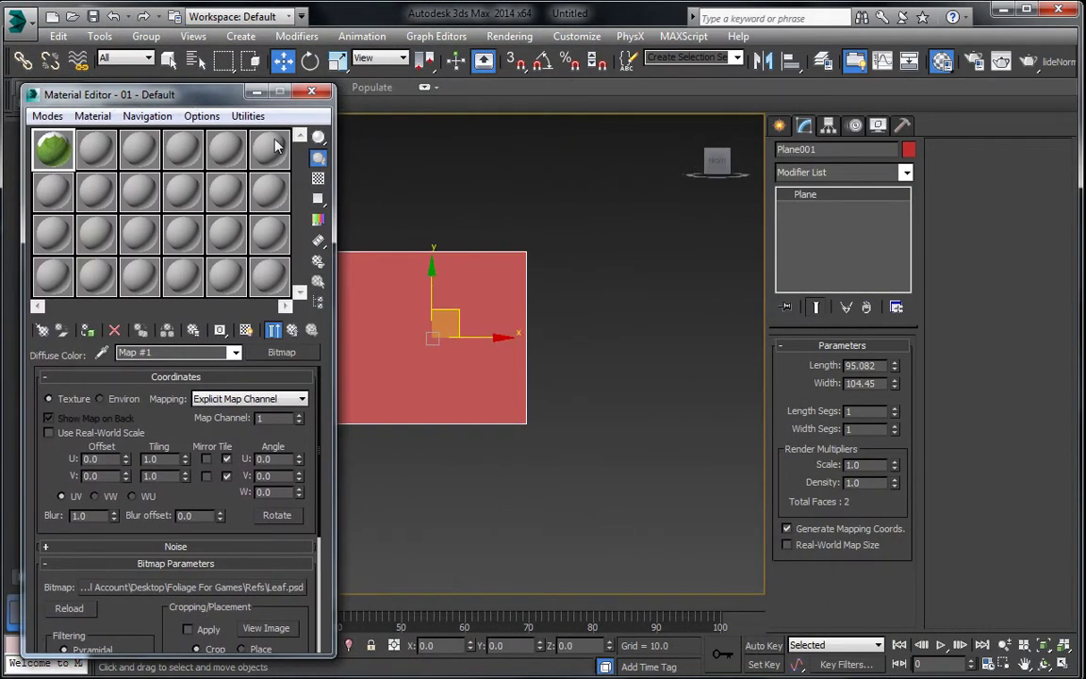
double_click(875, 365)
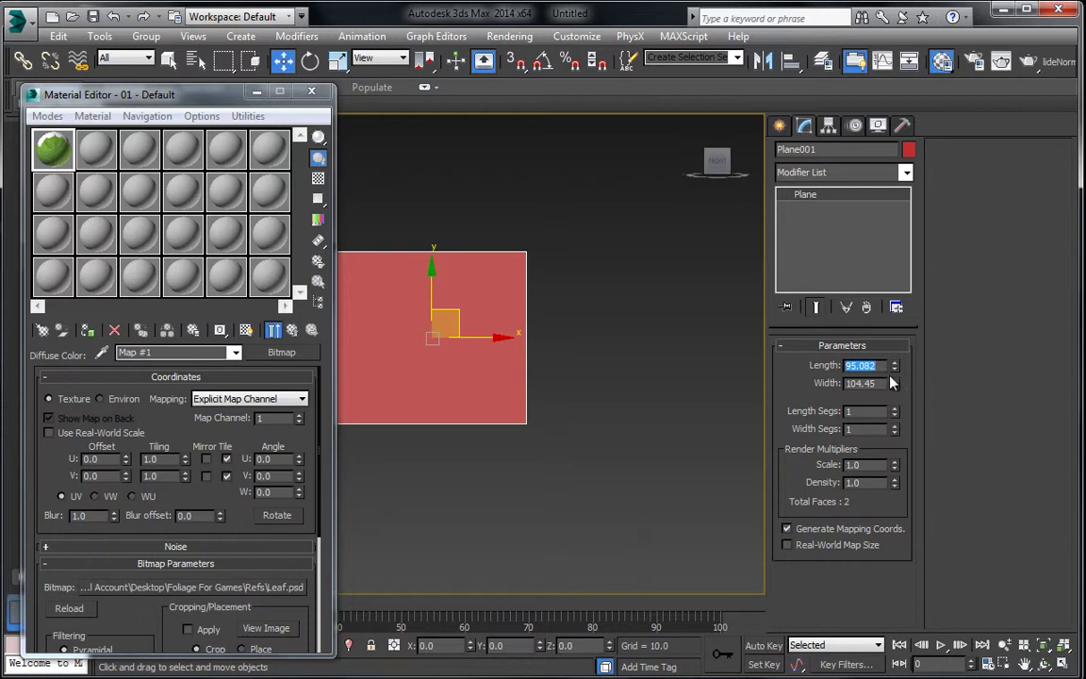
left_click(887, 366)
double_click(860, 365)
type("100")
key("Tab")
type("100")
key("Return")
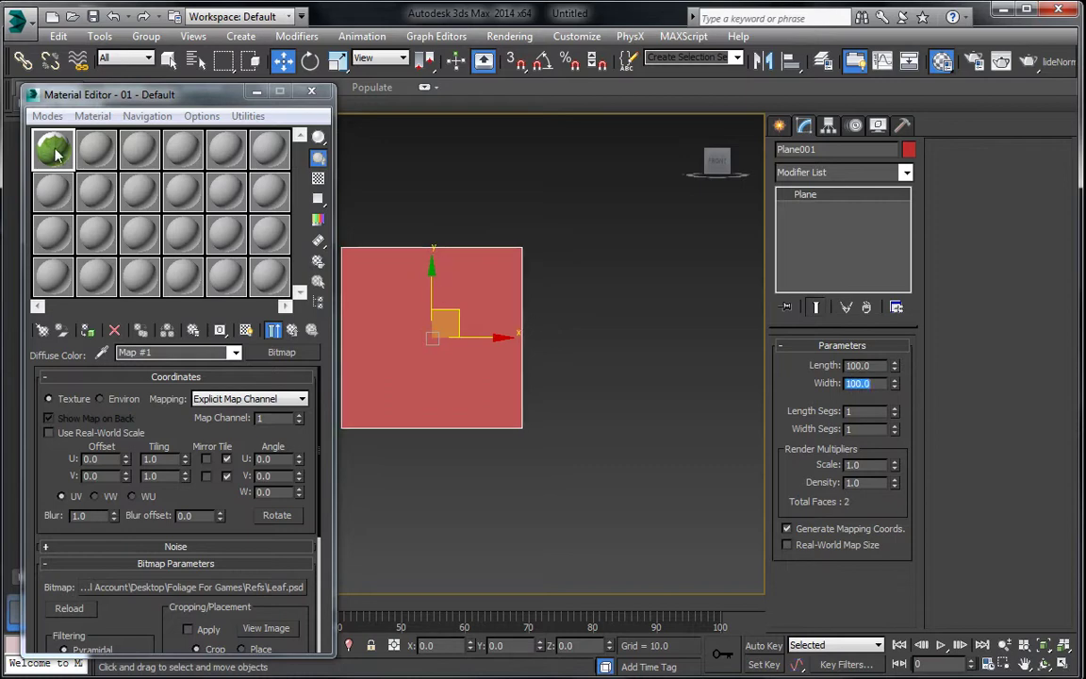
Assign the leaf material to the plane, show its texture in the viewport and close the Material Editor
left_click(87, 331)
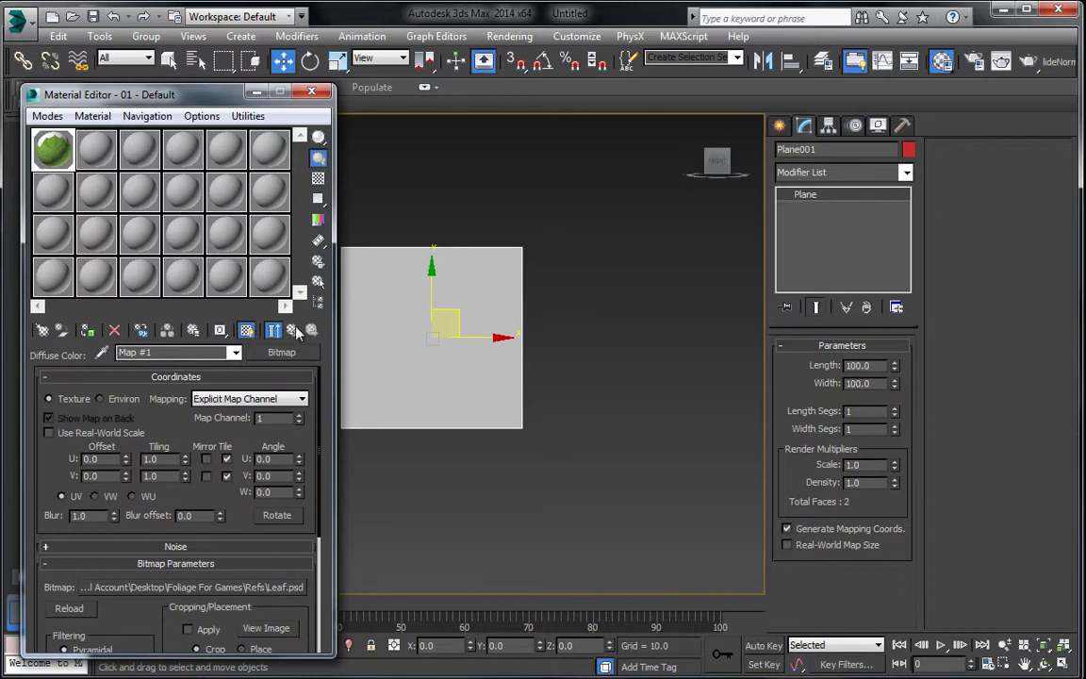
left_click(246, 330)
left_click(311, 91)
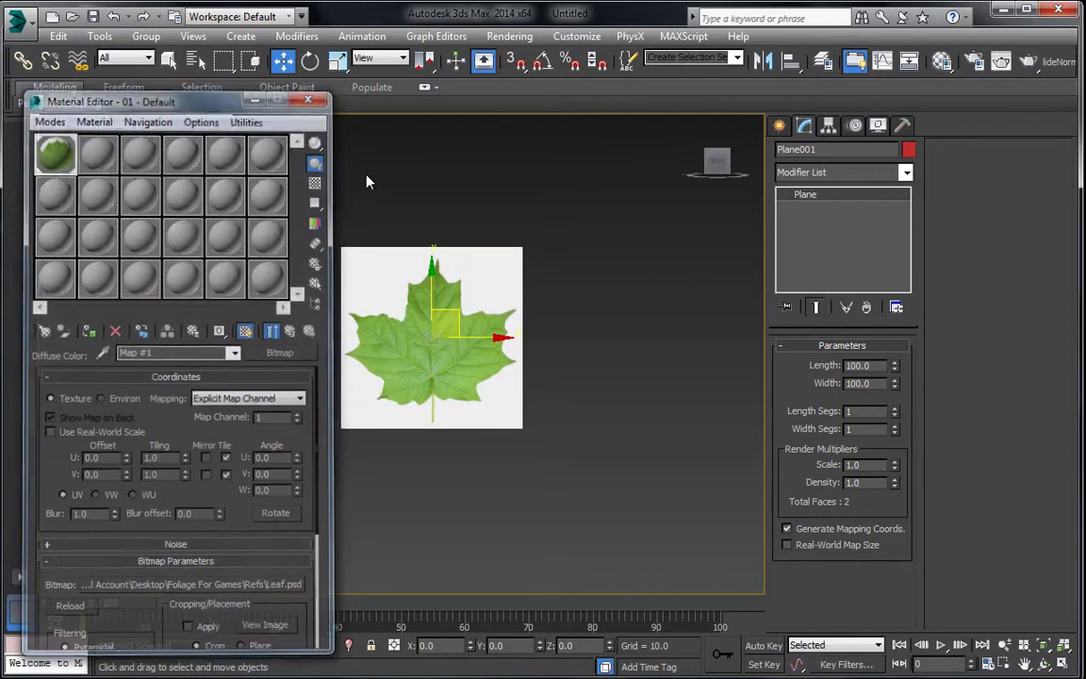
left_click(331, 298)
Examine the leaf's outline and veins on the textured plane in the Front view
scroll(466, 315, "up", 5)
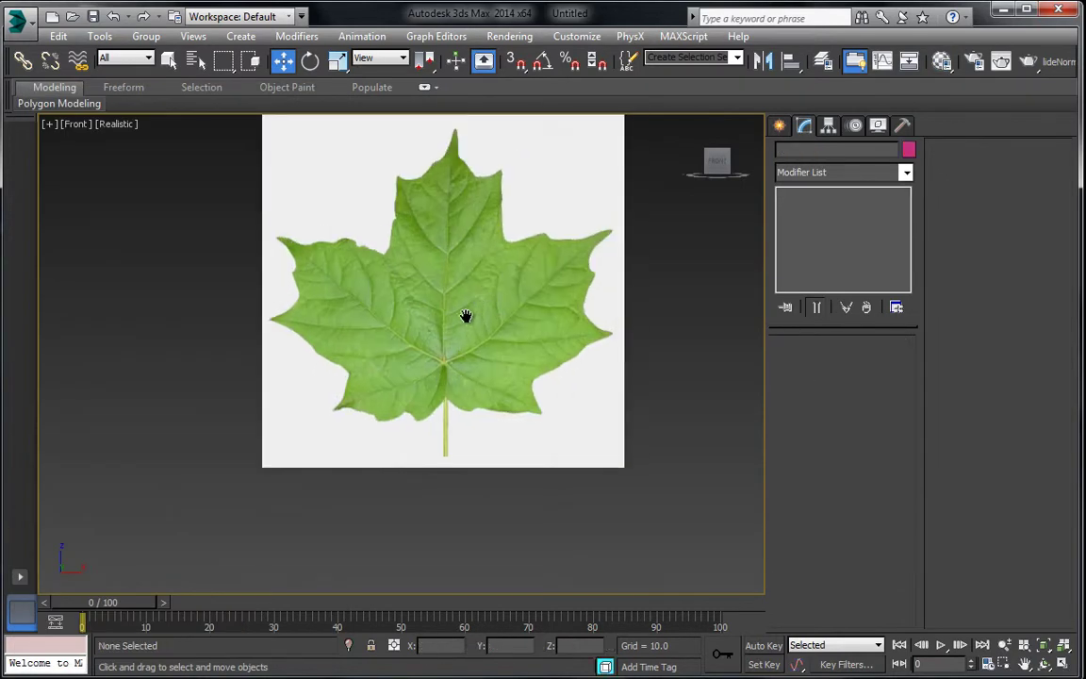
middle_click_drag(426, 324, 415, 310)
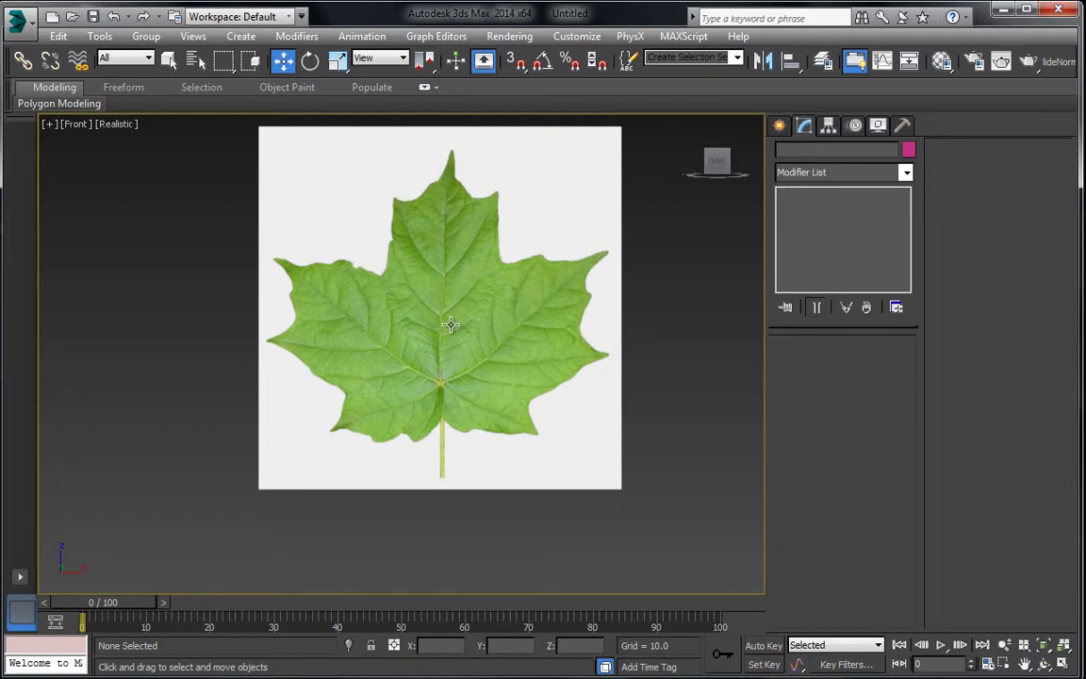
mouse_move(452, 325)
middle_mouse_down()
mouse_move(446, 316)
mouse_move(447, 326)
middle_mouse_up()
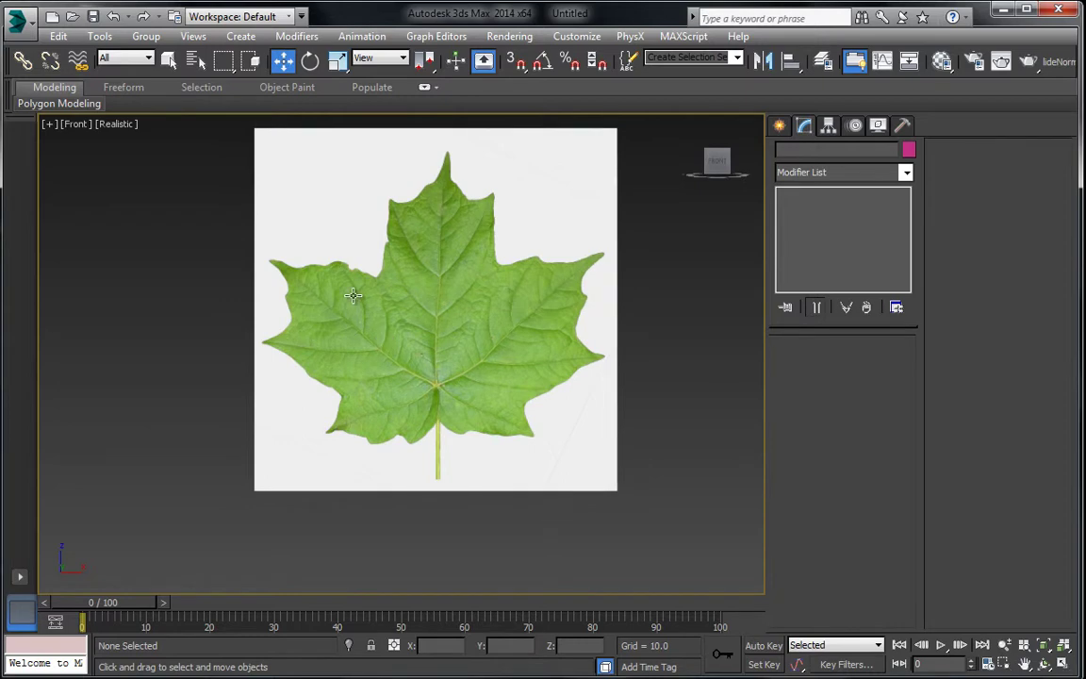
middle_click_drag(412, 344, 405, 349)
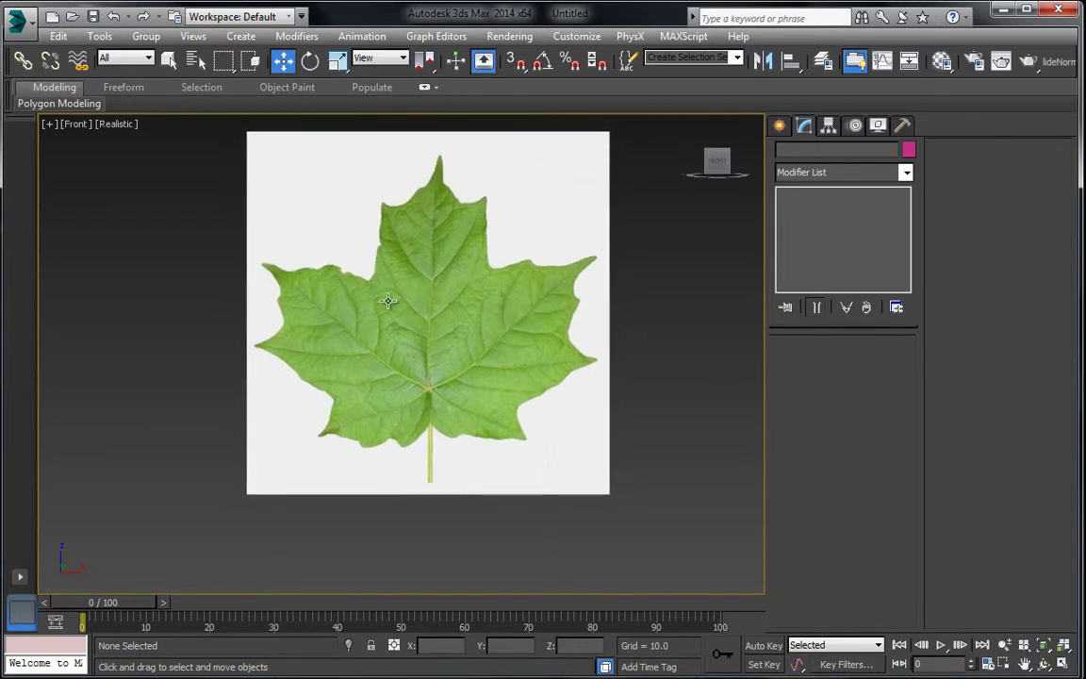
middle_click_drag(381, 322, 353, 307)
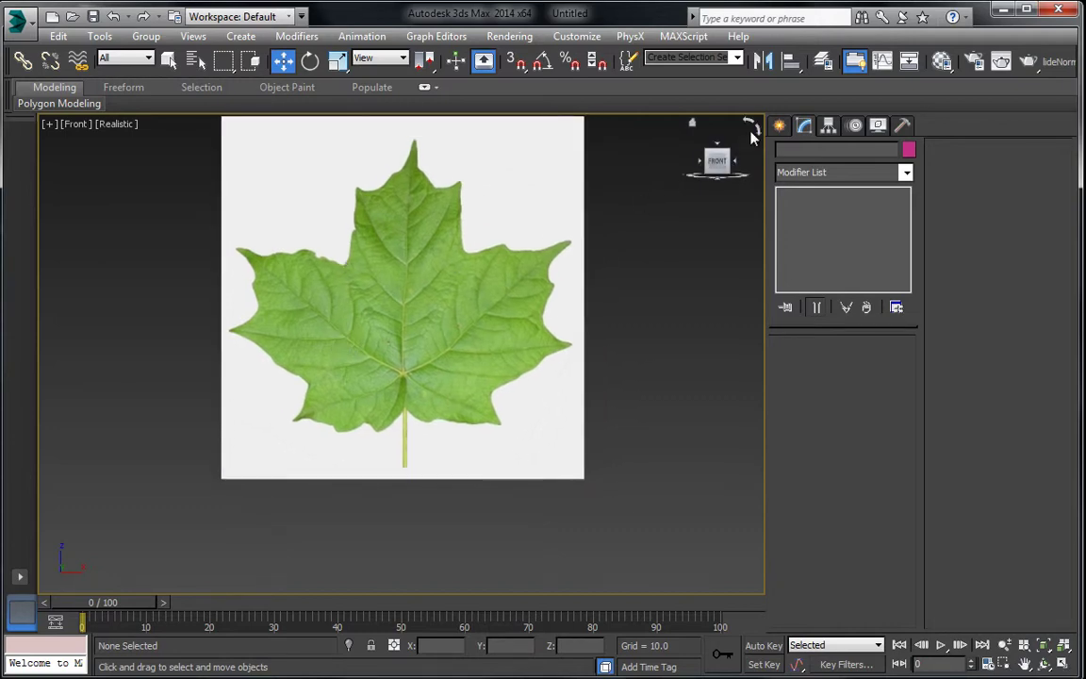
left_click(780, 126)
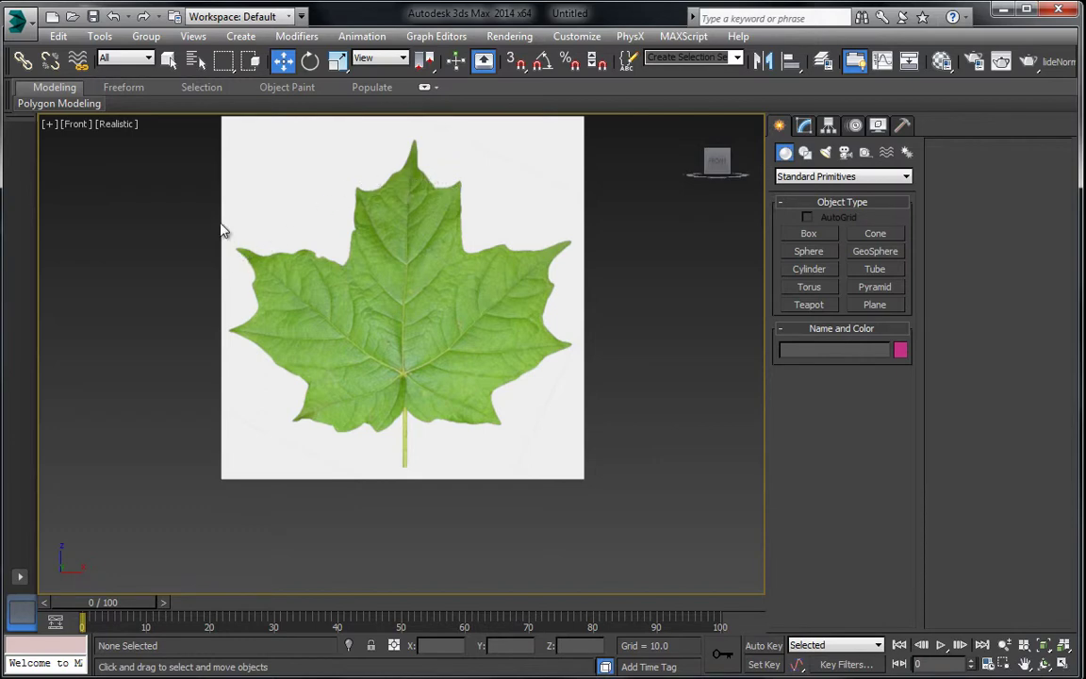
middle_click_drag(290, 226, 292, 282)
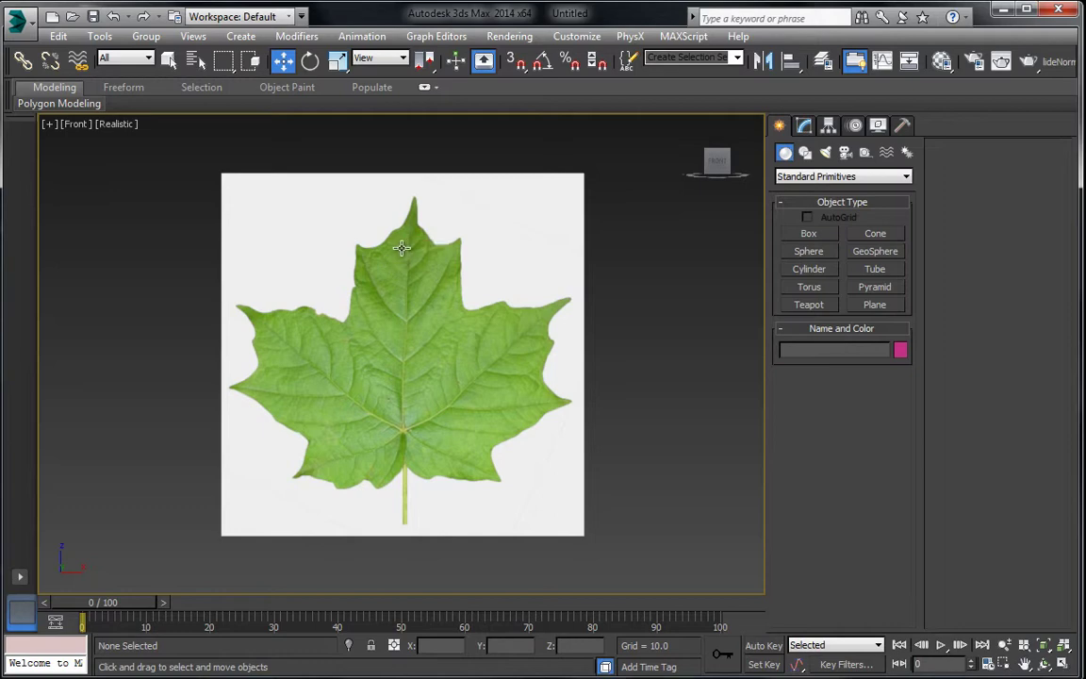
Create a small plane about 1.8 long and 1.4 wide and move it onto the leaf's upper tip
middle_click_drag(424, 302, 411, 296)
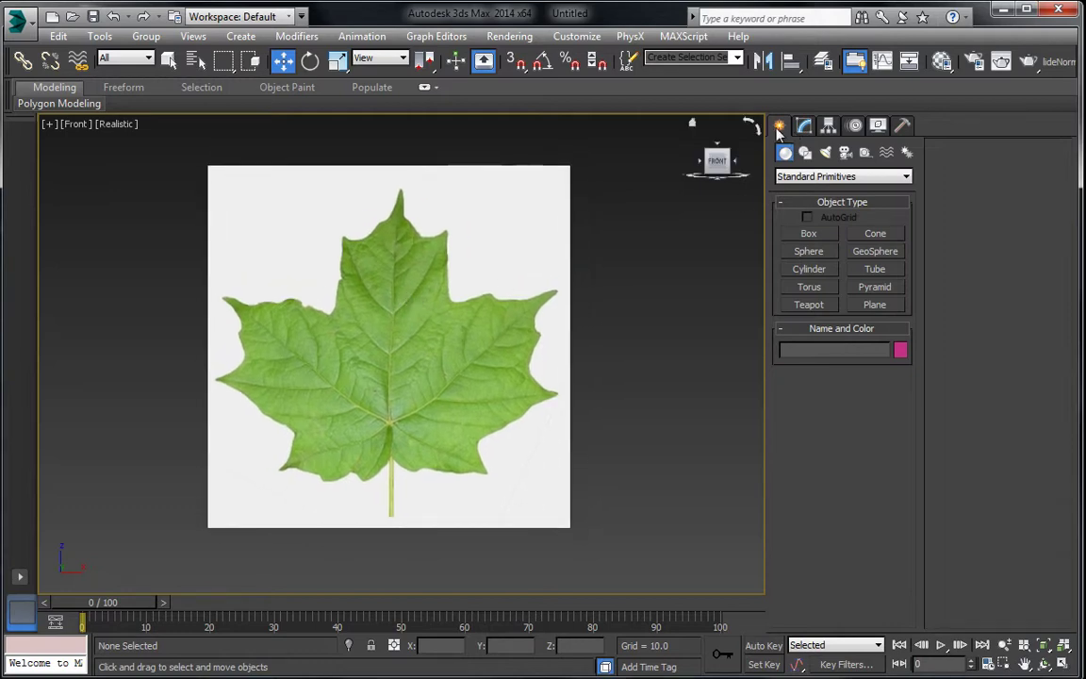
left_click(874, 306)
middle_click_drag(491, 346, 480, 228)
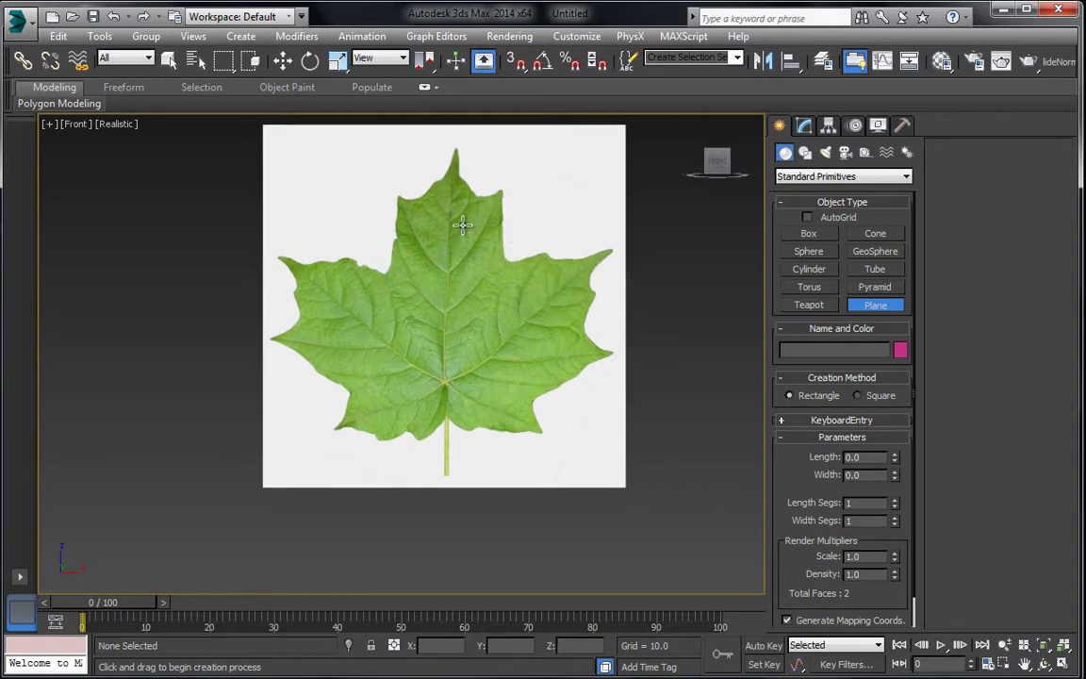
middle_click_drag(453, 170, 427, 277)
scroll(450, 252, "up", 5)
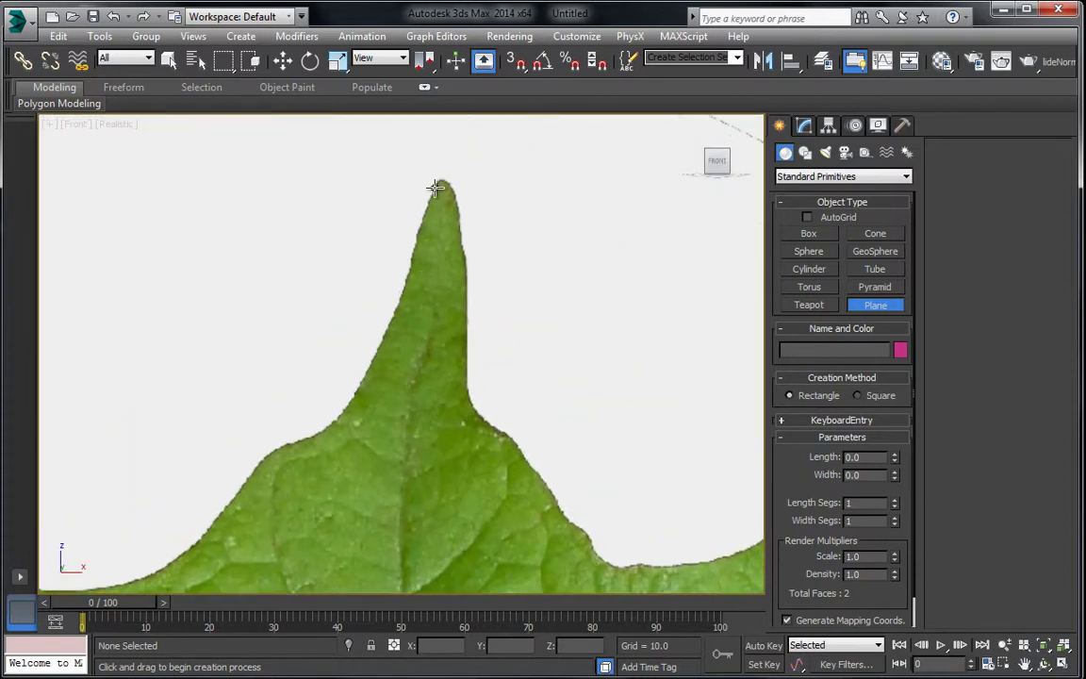
left_click_drag(432, 186, 474, 237)
left_click(282, 60)
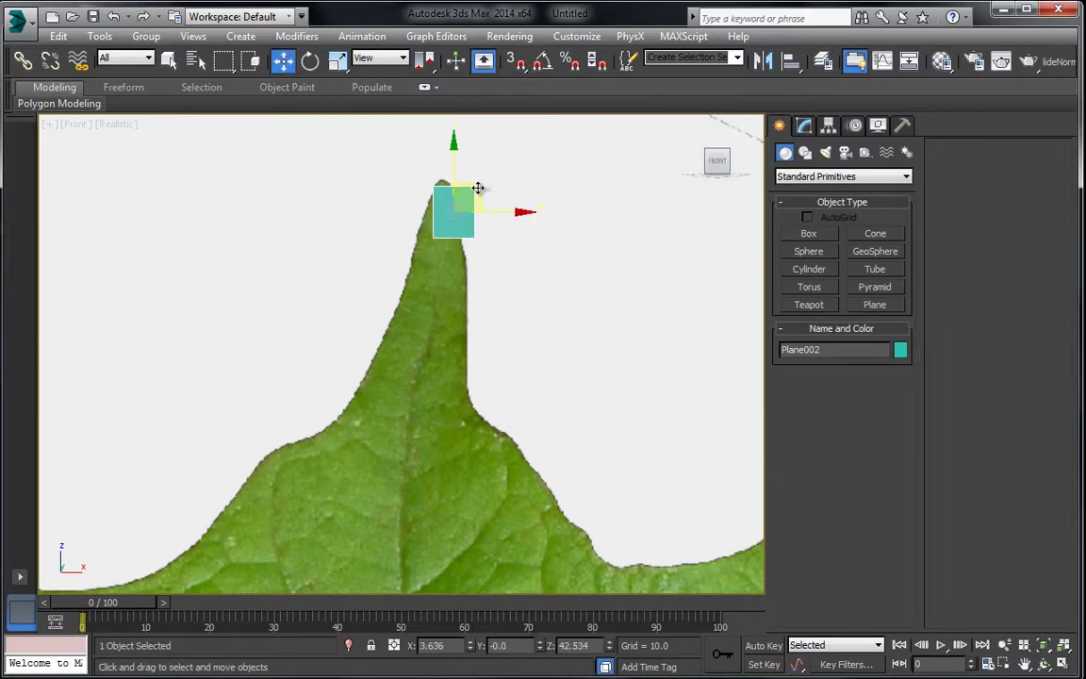
left_click_drag(478, 187, 465, 207)
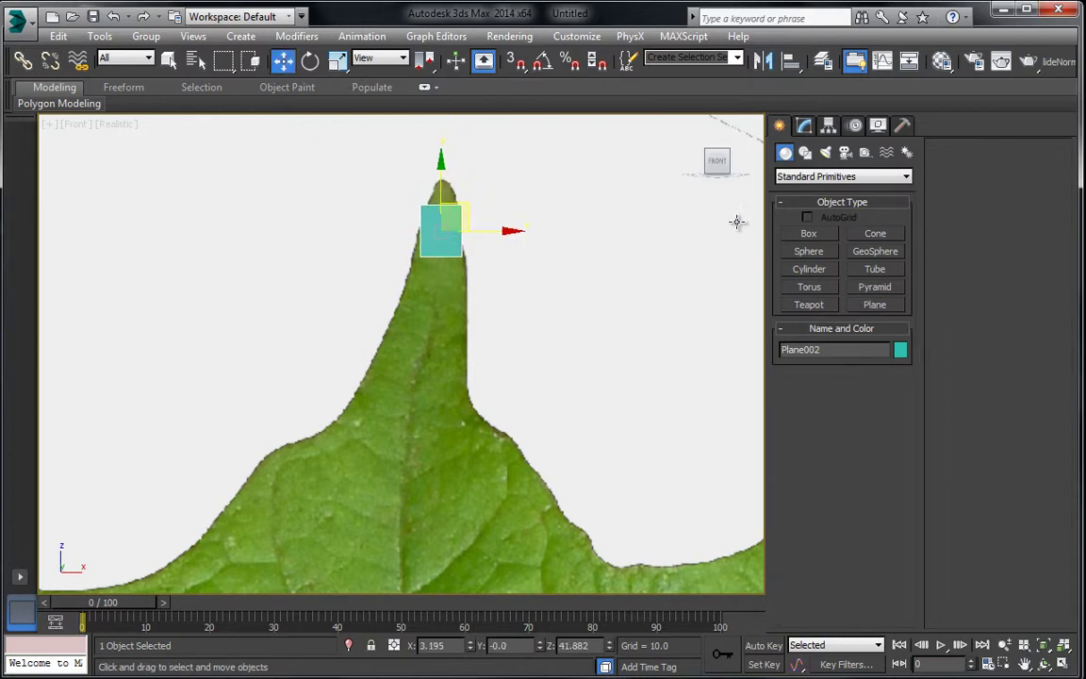
Divide the small plane into 1 length segment and 2 width segments
left_click(804, 127)
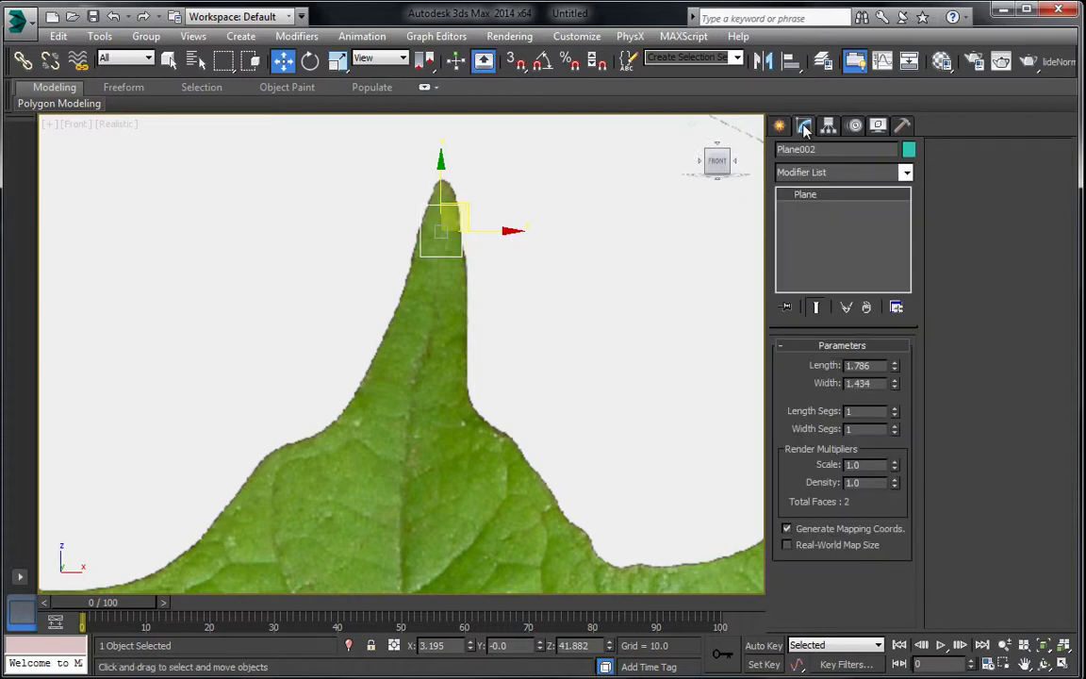
left_click(896, 408)
left_click(896, 415)
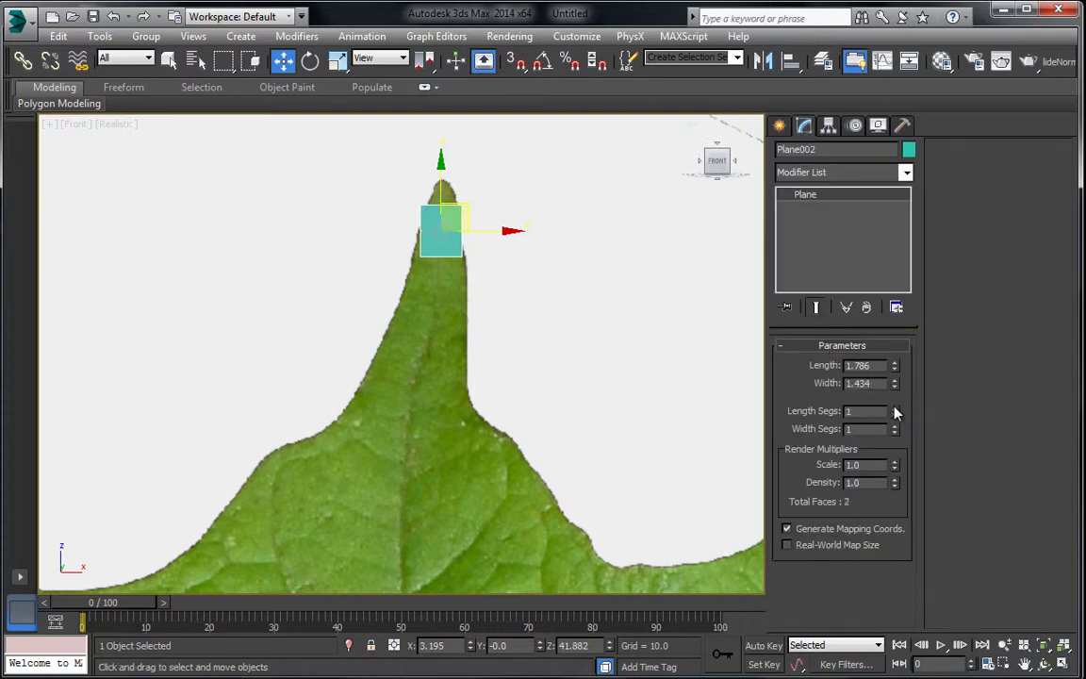
left_click(896, 425)
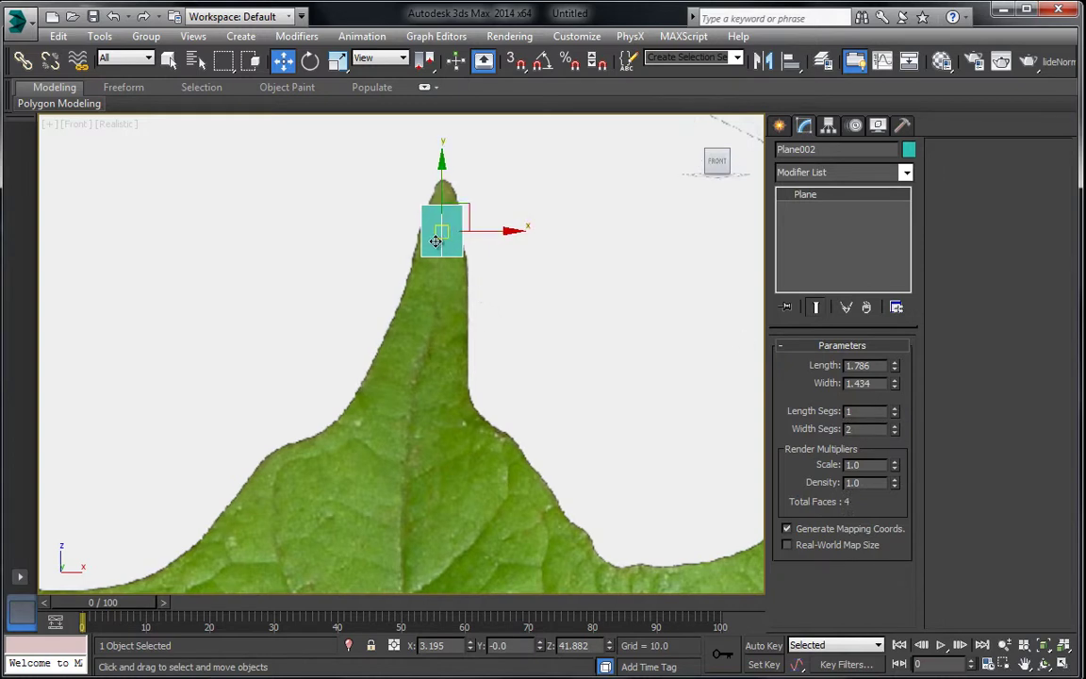
In the Top view, move the small plane about 0.08 along negative Y in front of the leaf plane, then return to the Front view
key("t")
middle_click_drag(430, 271, 397, 207)
scroll(500, 279, "up", 6)
middle_click_drag(281, 313, 515, 261)
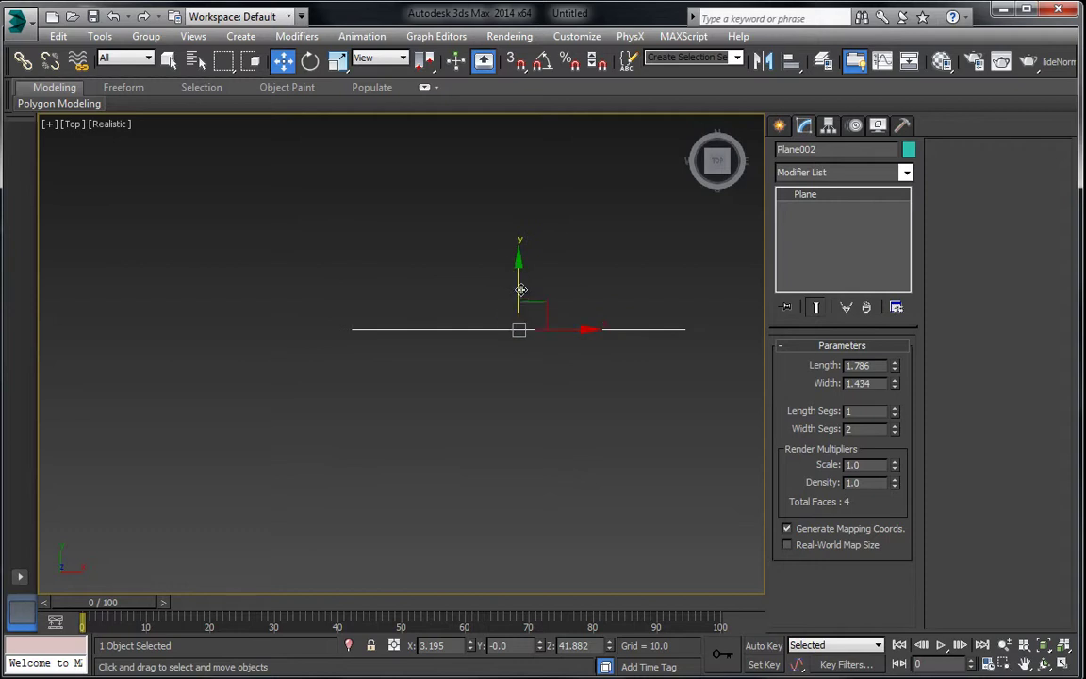
left_click_drag(517, 285, 520, 307)
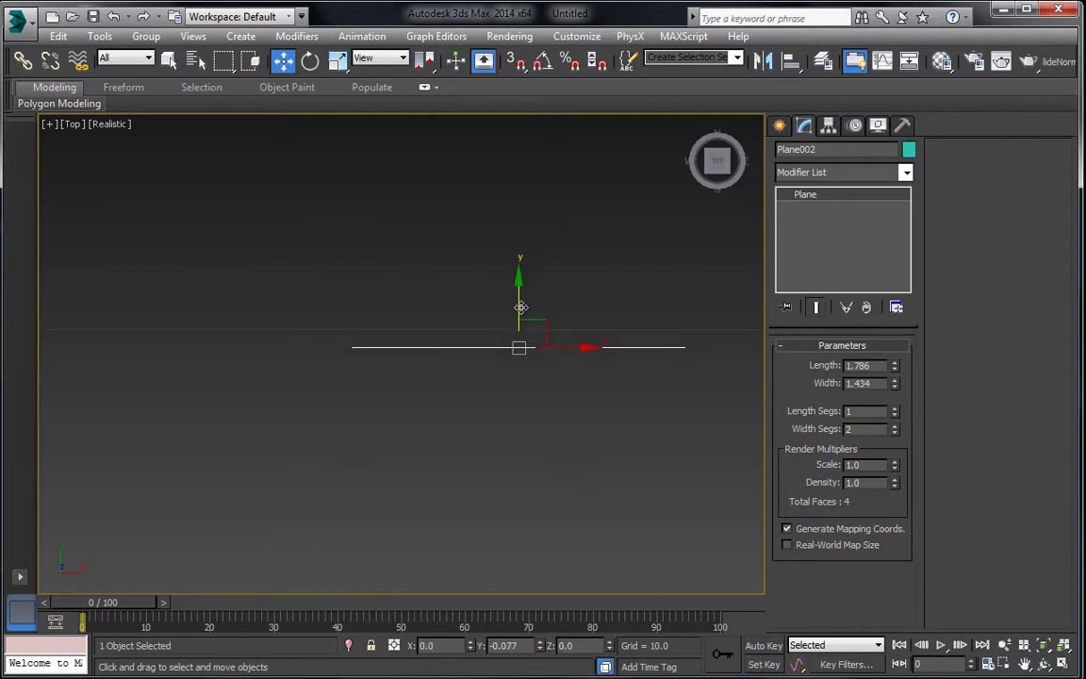
left_click(324, 329)
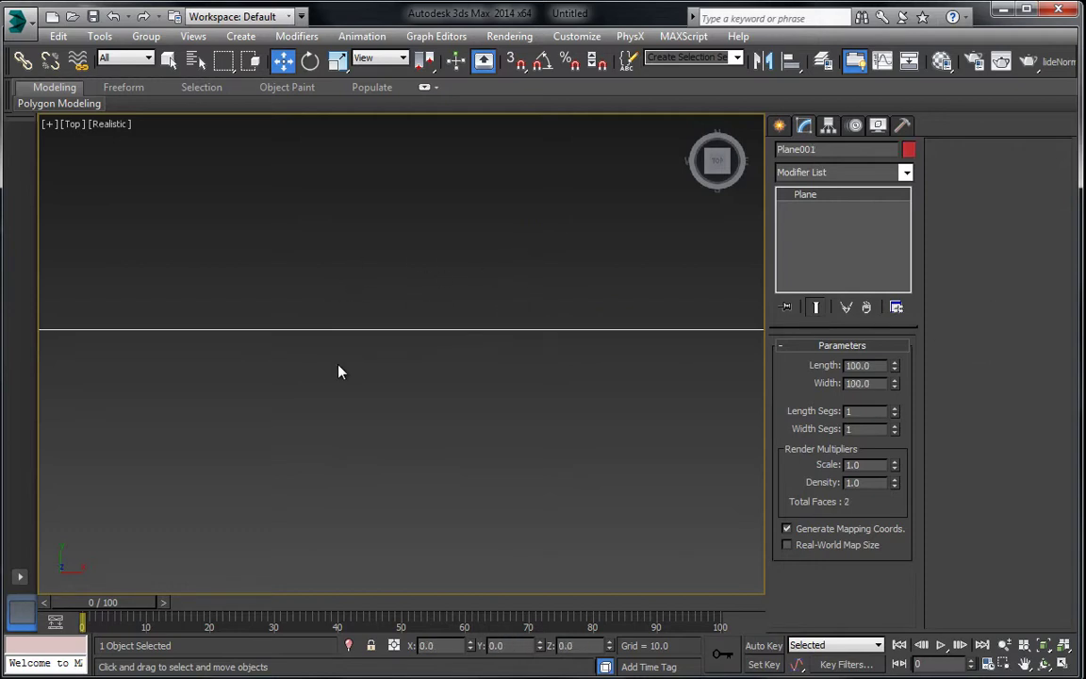
left_click_drag(429, 350, 405, 364)
key("f")
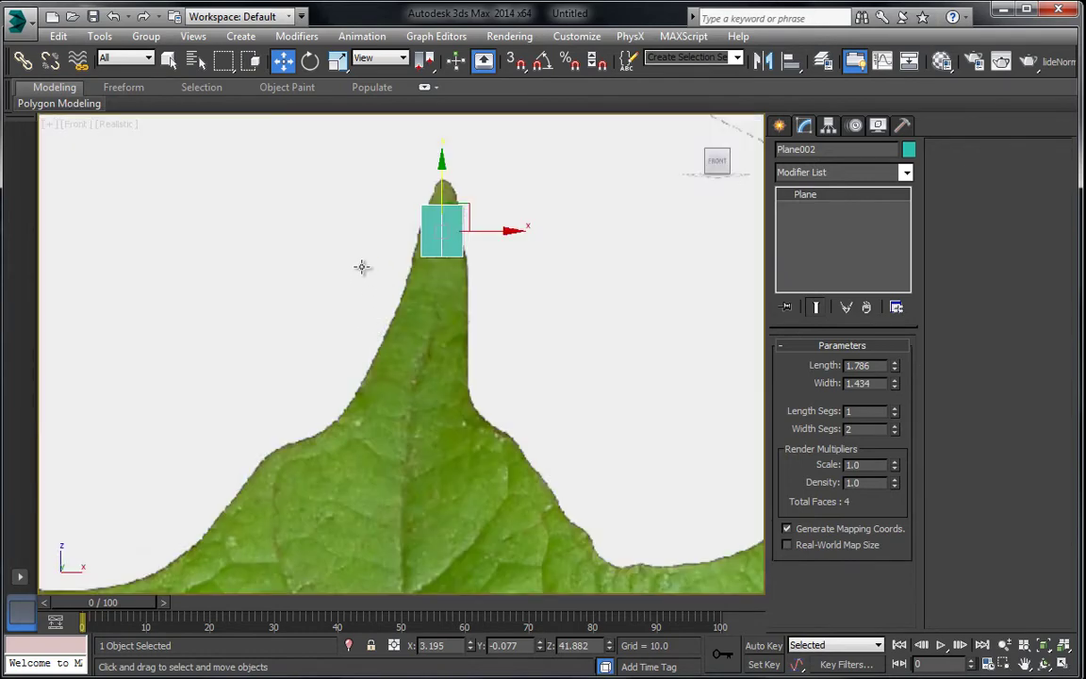
middle_click_drag(362, 267, 357, 255)
Open the Material Editor beside the leaf and select the unused material 24 - Default
key("m")
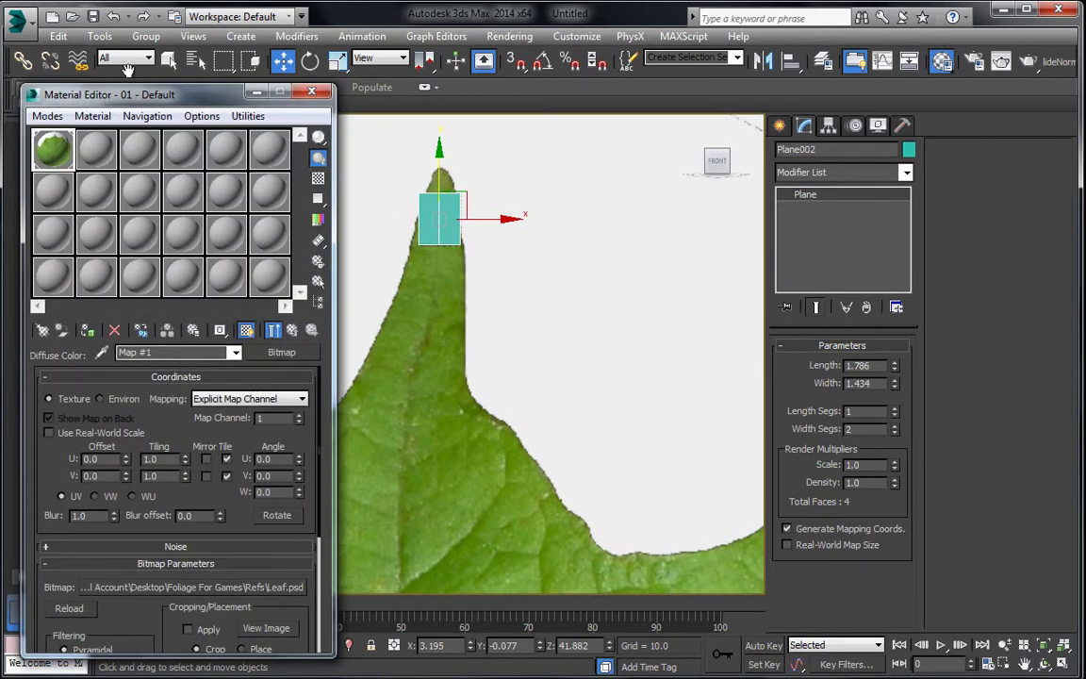
left_click_drag(118, 102, 691, 91)
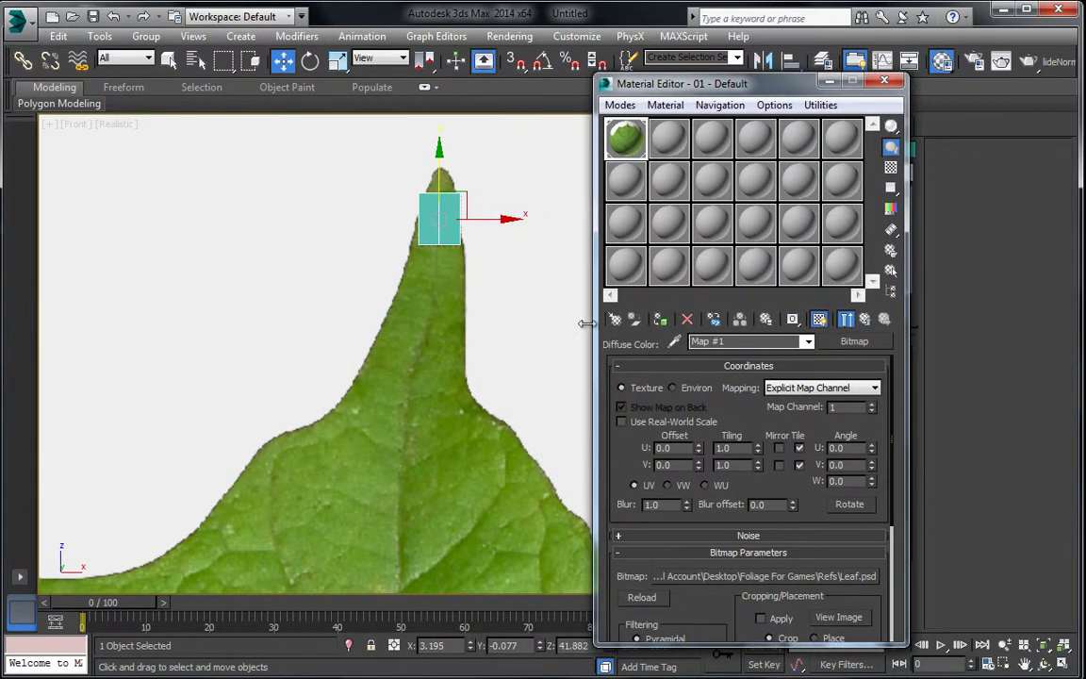
left_click(838, 268)
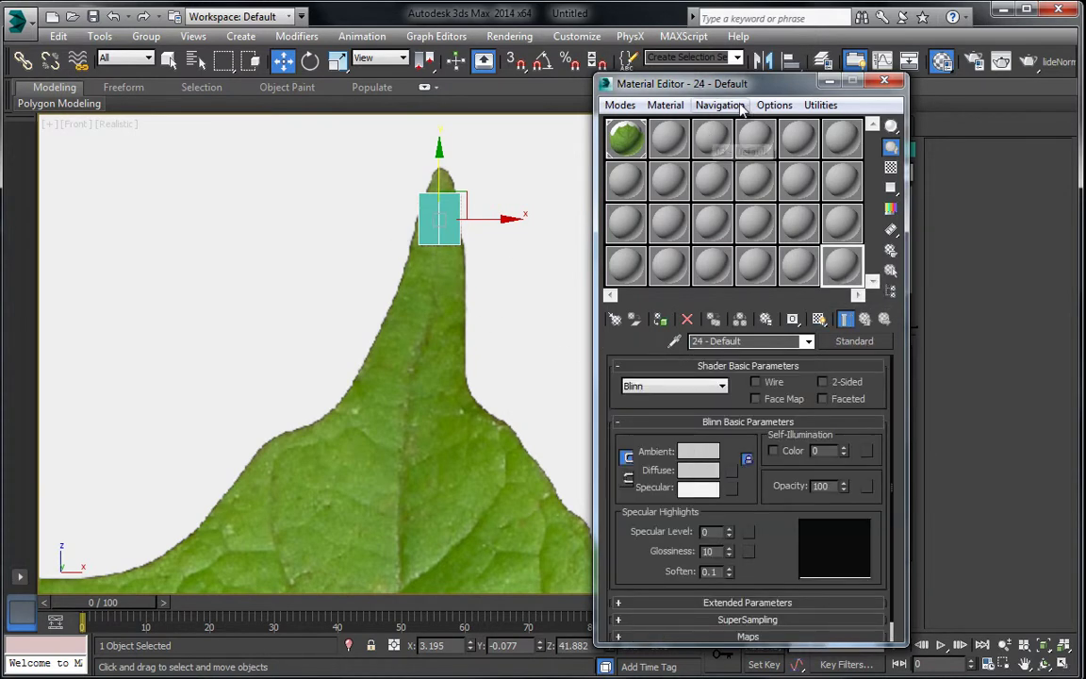
left_click_drag(742, 86, 797, 60)
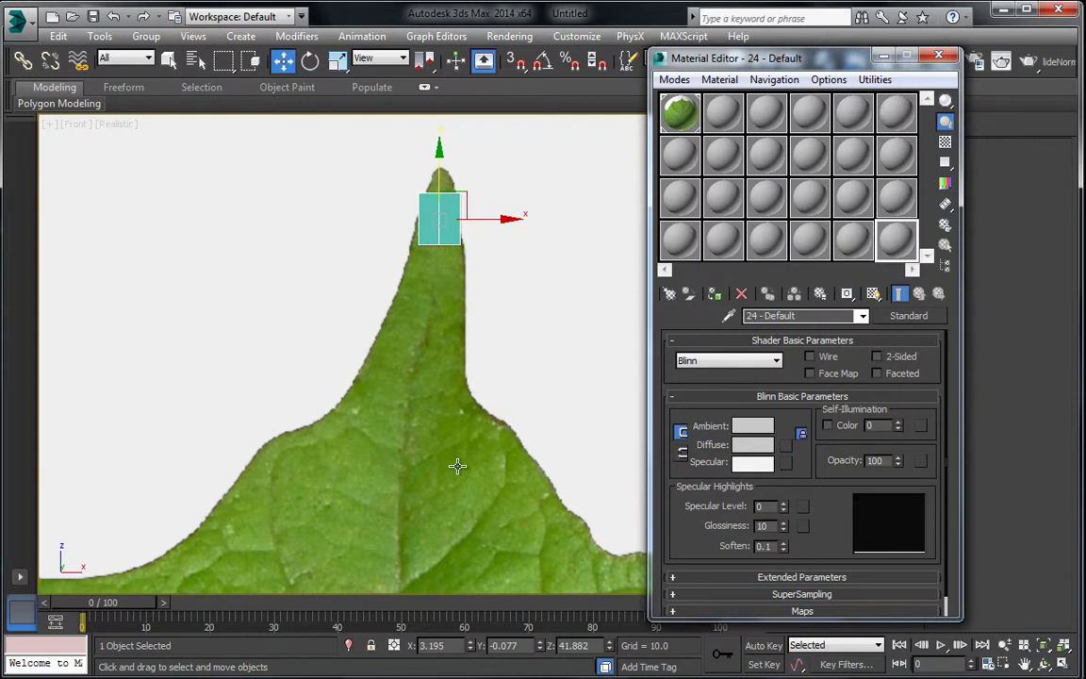
Turn on Auto Key and shorten the animation range to end at frame 2
key("n")
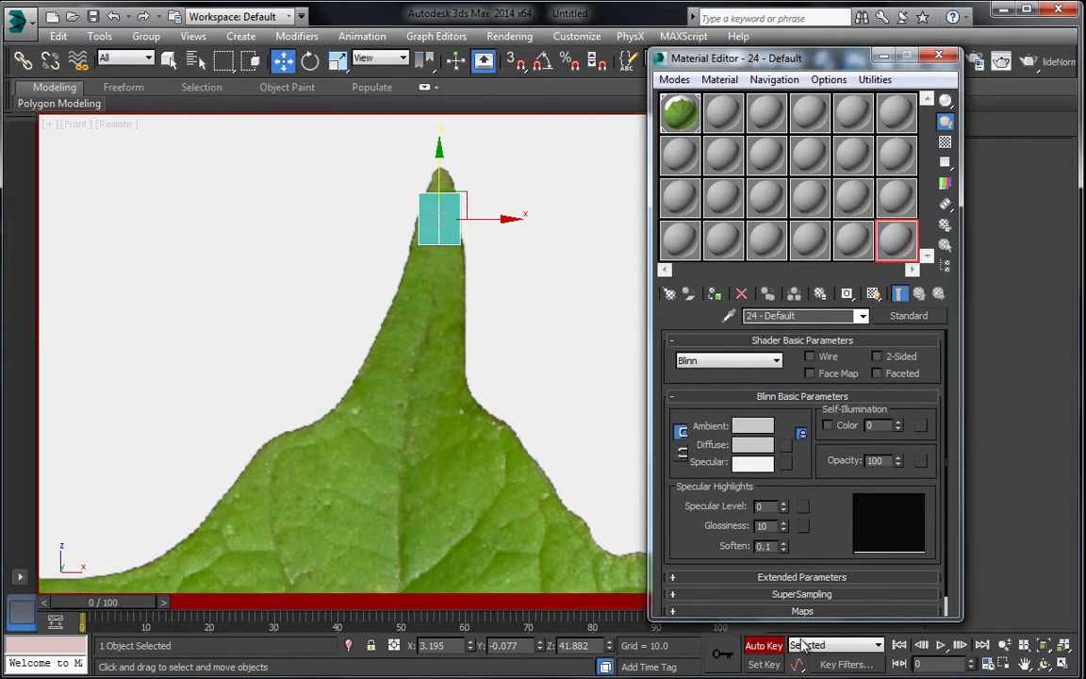
right_click(900, 666)
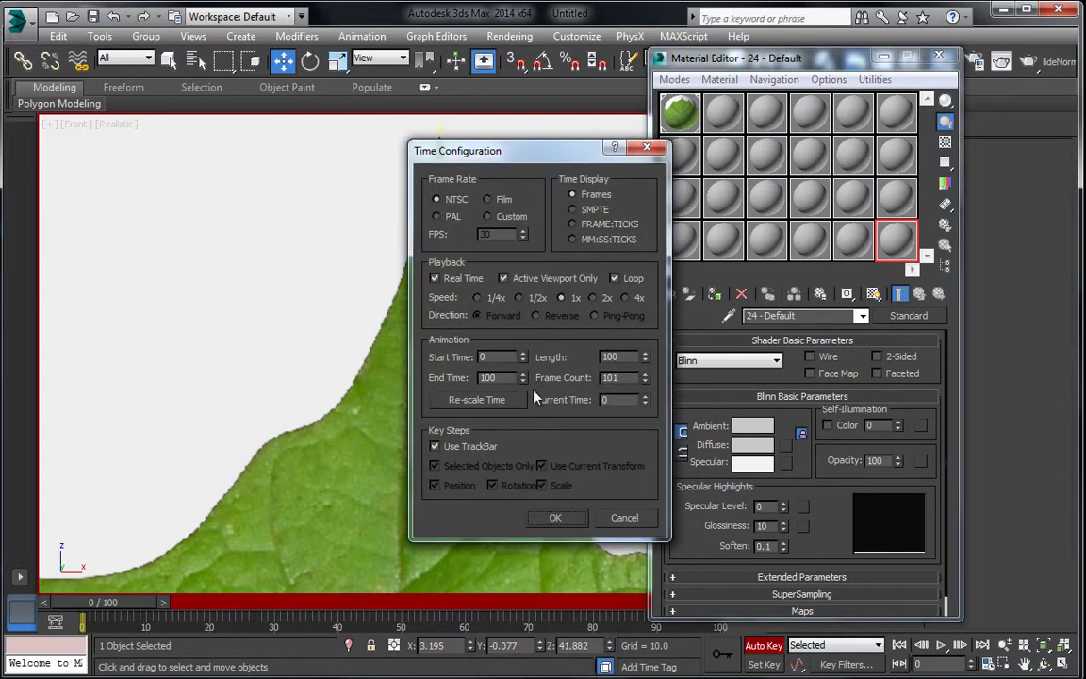
left_click(556, 518)
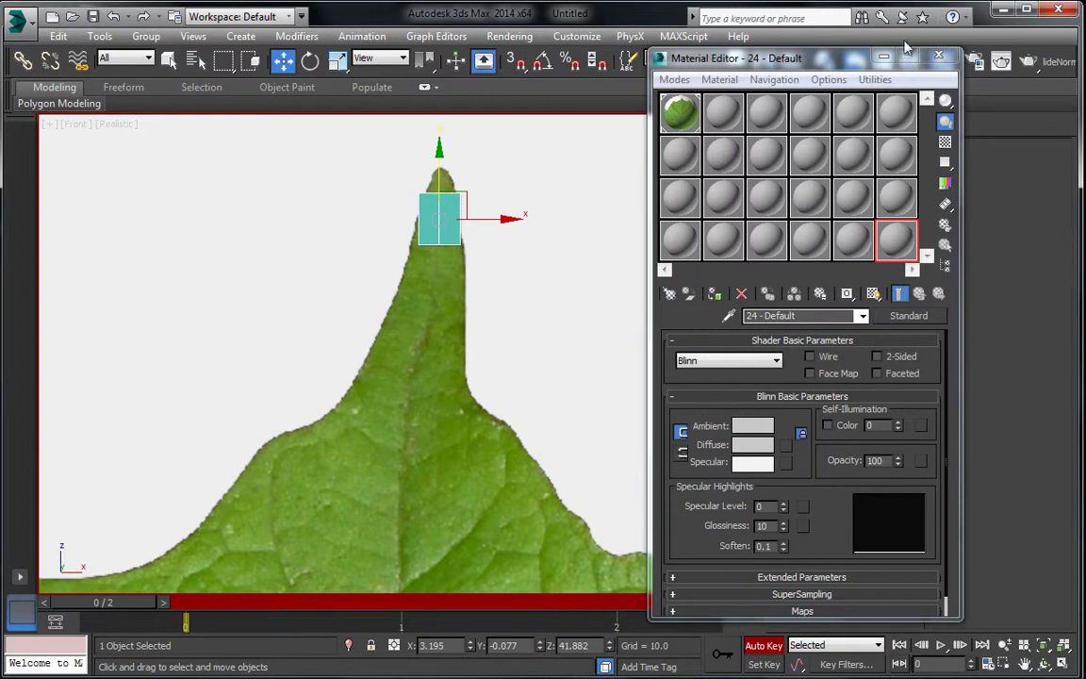
left_click_drag(795, 49, 795, 90)
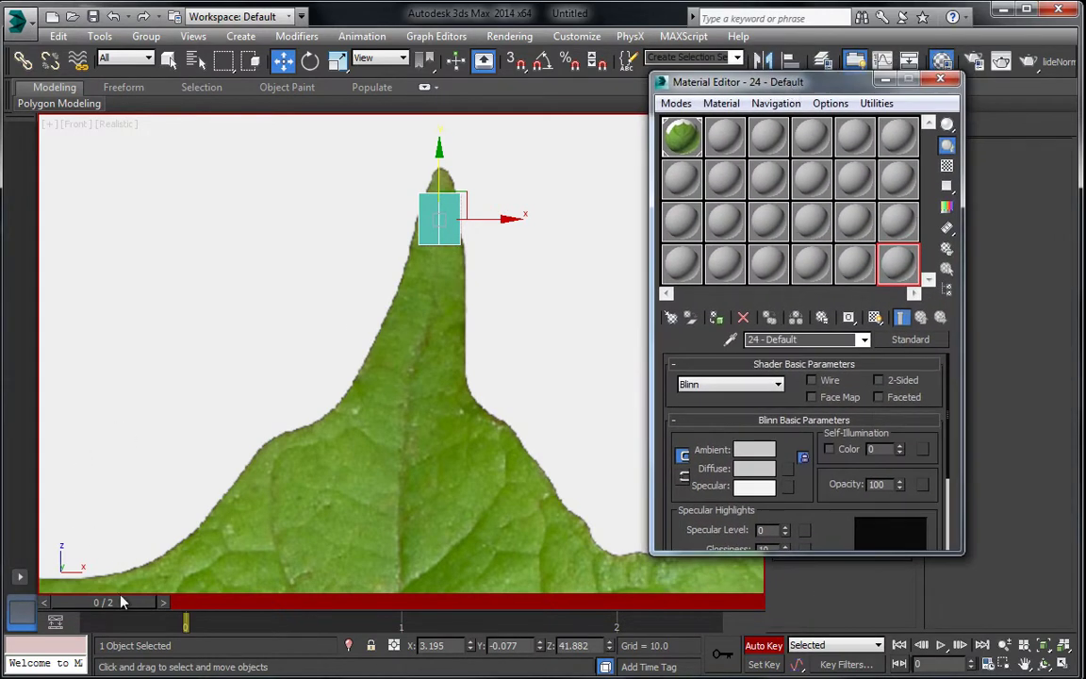
At frame 2, key the 24 - Default material's opacity at 0 and turn off Auto Key
left_click_drag(101, 601, 715, 595)
key("w")
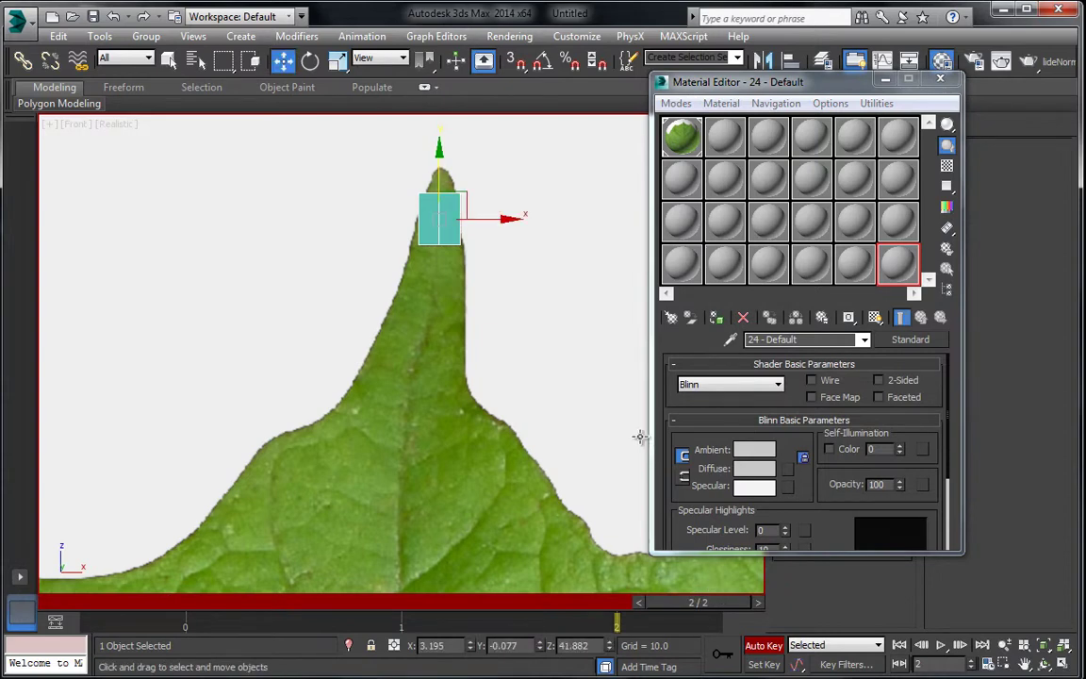
right_click(901, 485)
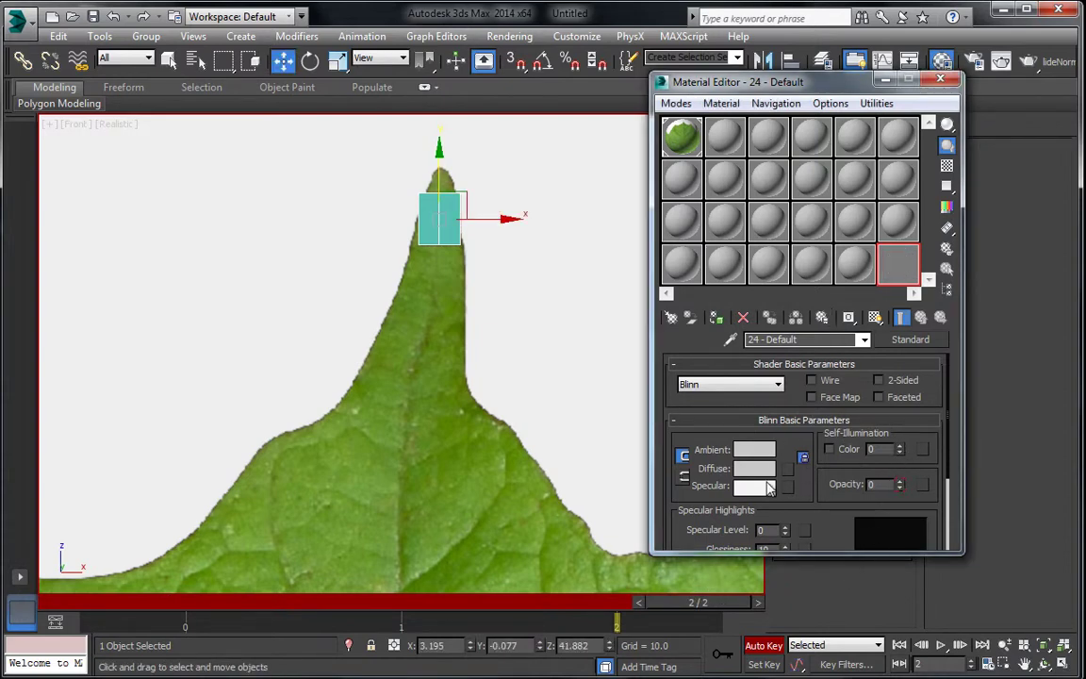
key("n")
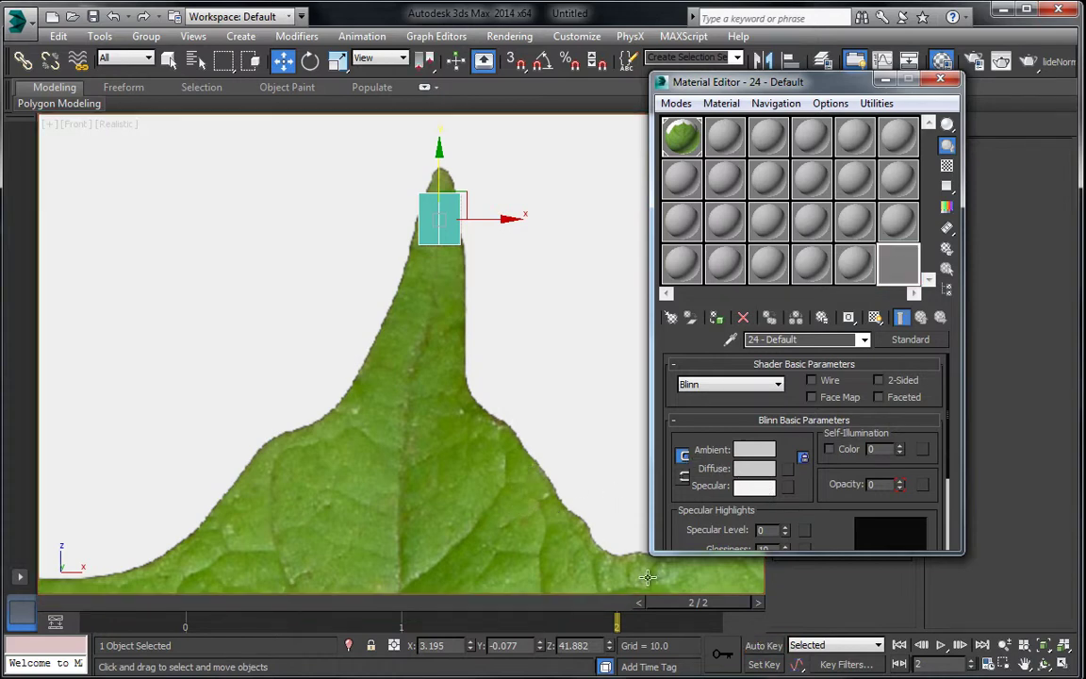
Assign the transparent 24 - Default material to the small plane and close the Material Editor
key("q")
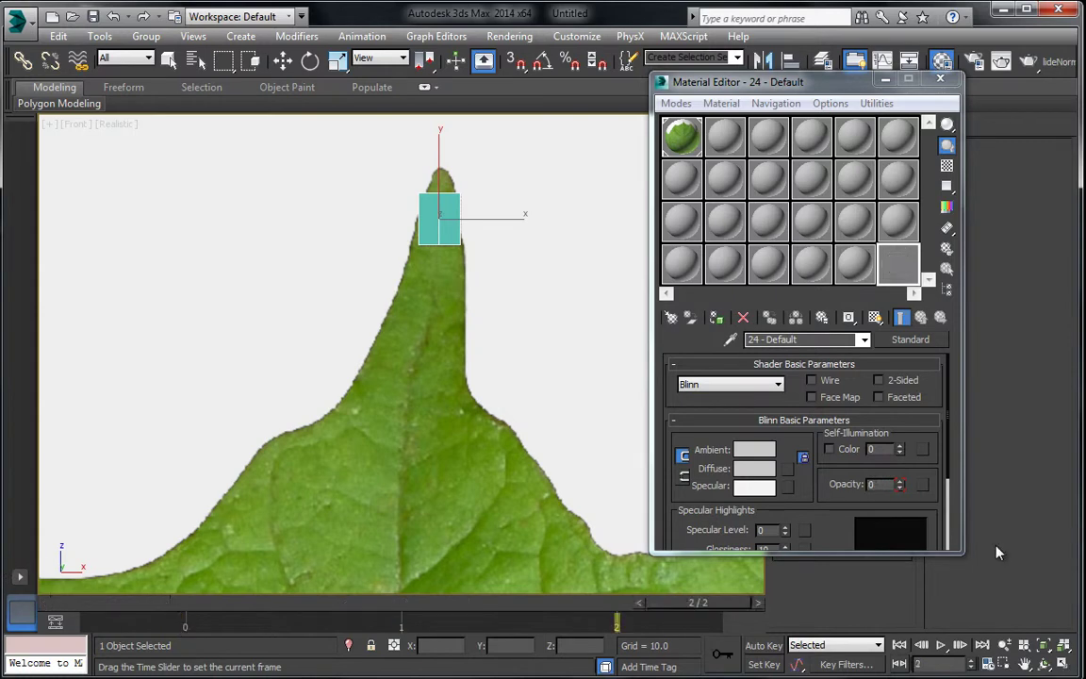
key("w")
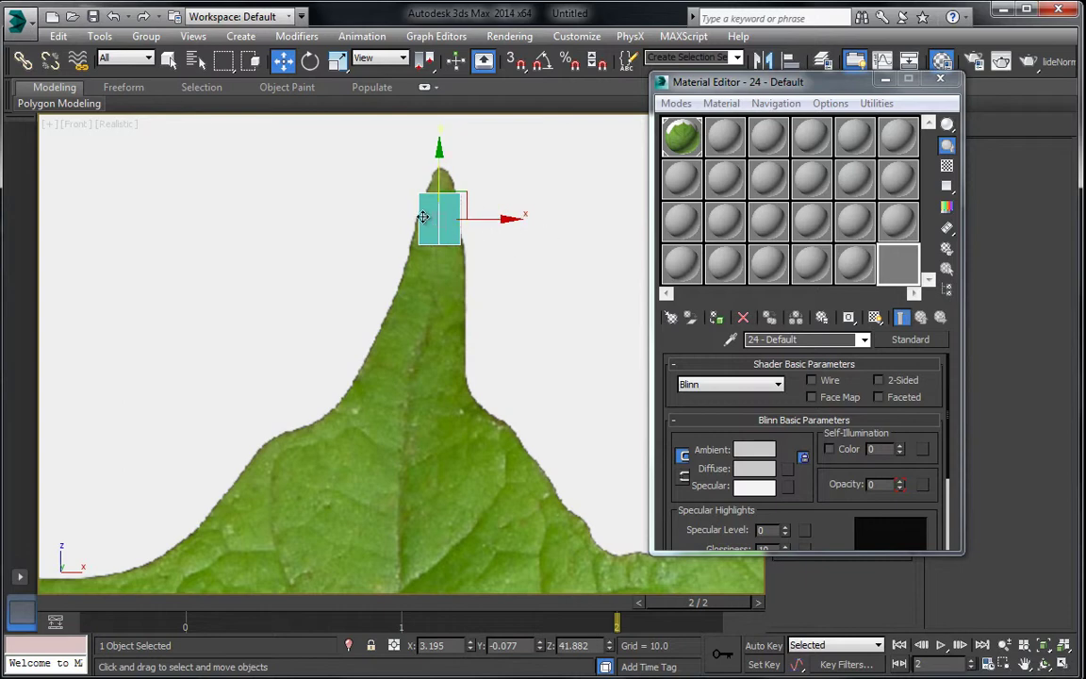
left_click(715, 319)
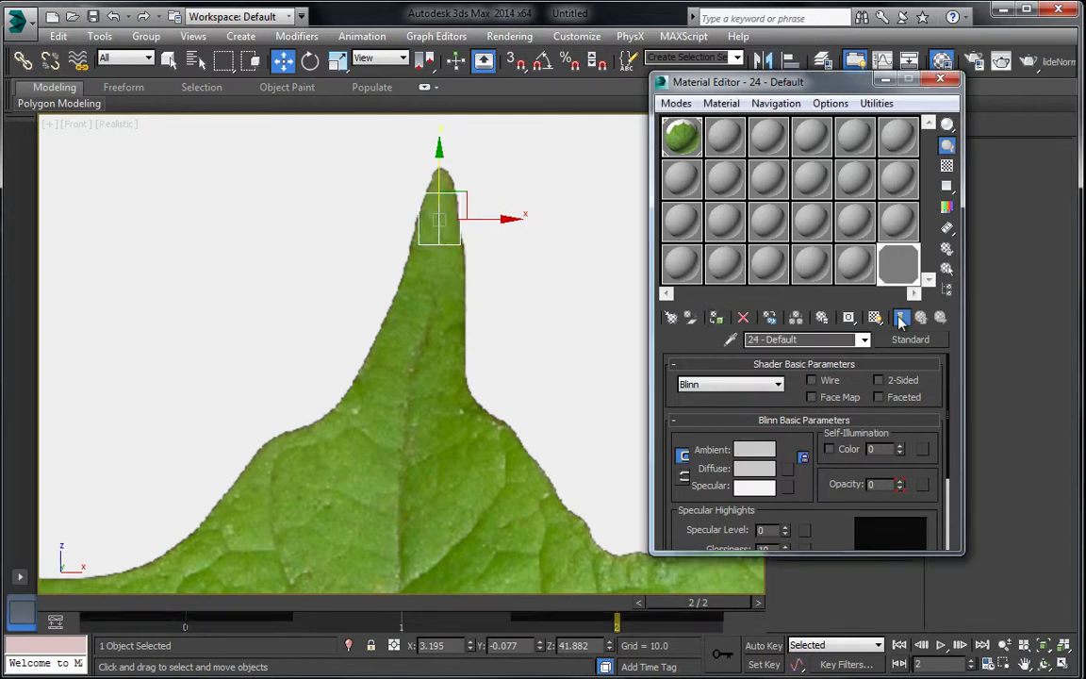
middle_click_drag(459, 229, 460, 251)
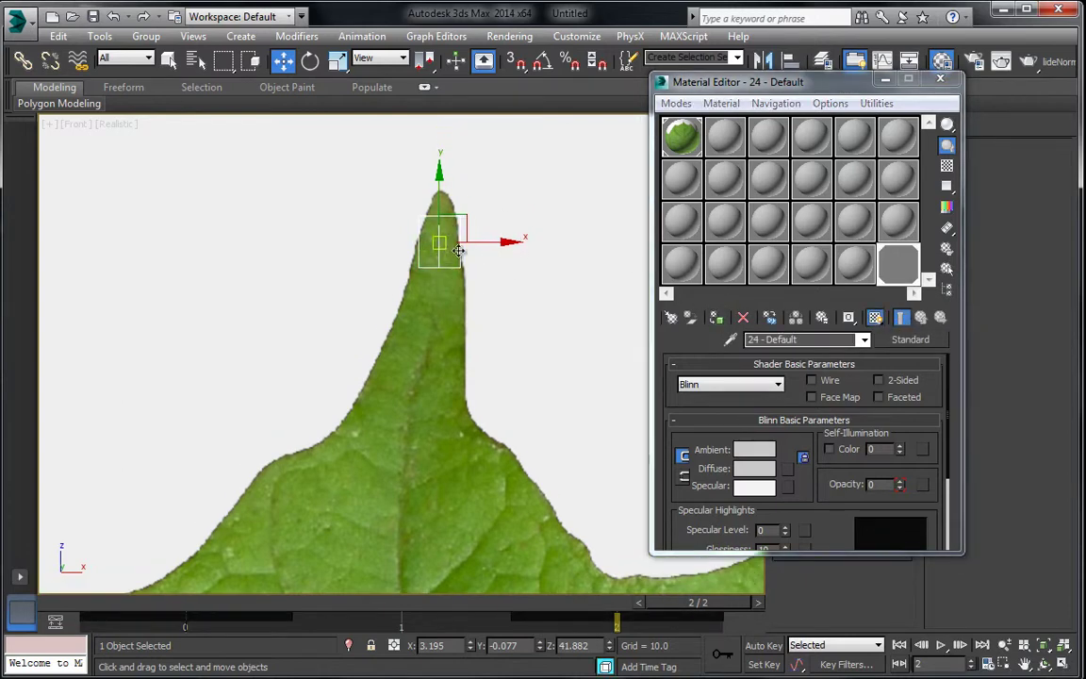
left_click(940, 80)
Convert the small plane at the leaf tip to an Editable Poly
scroll(456, 236, "up", 3)
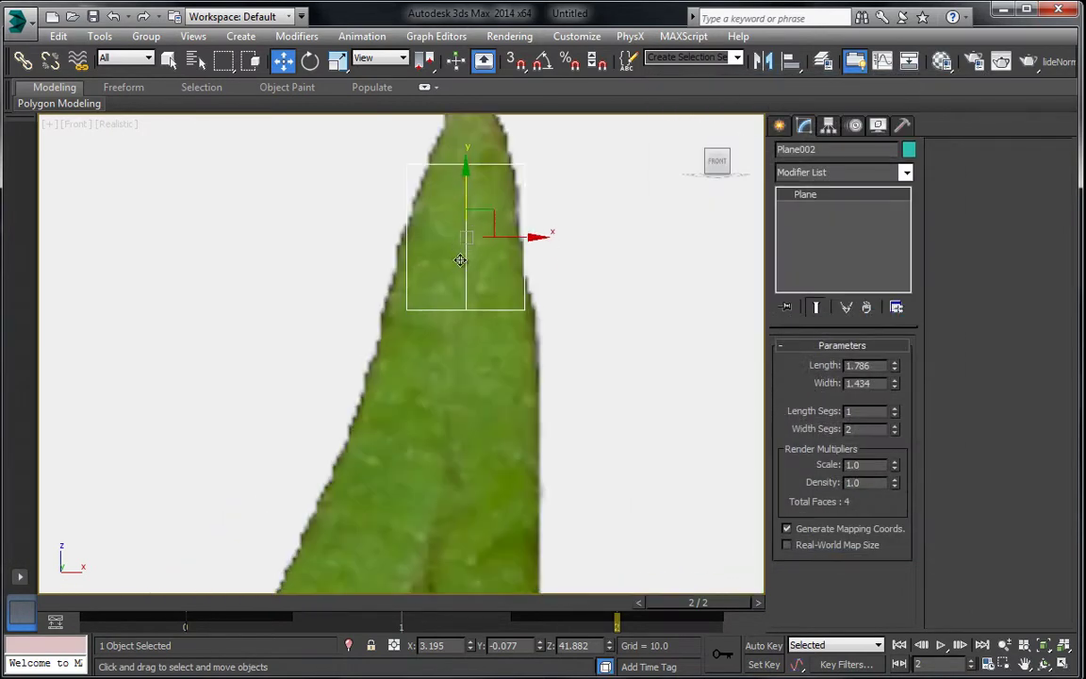
right_click(460, 207)
mouse_move(532, 364)
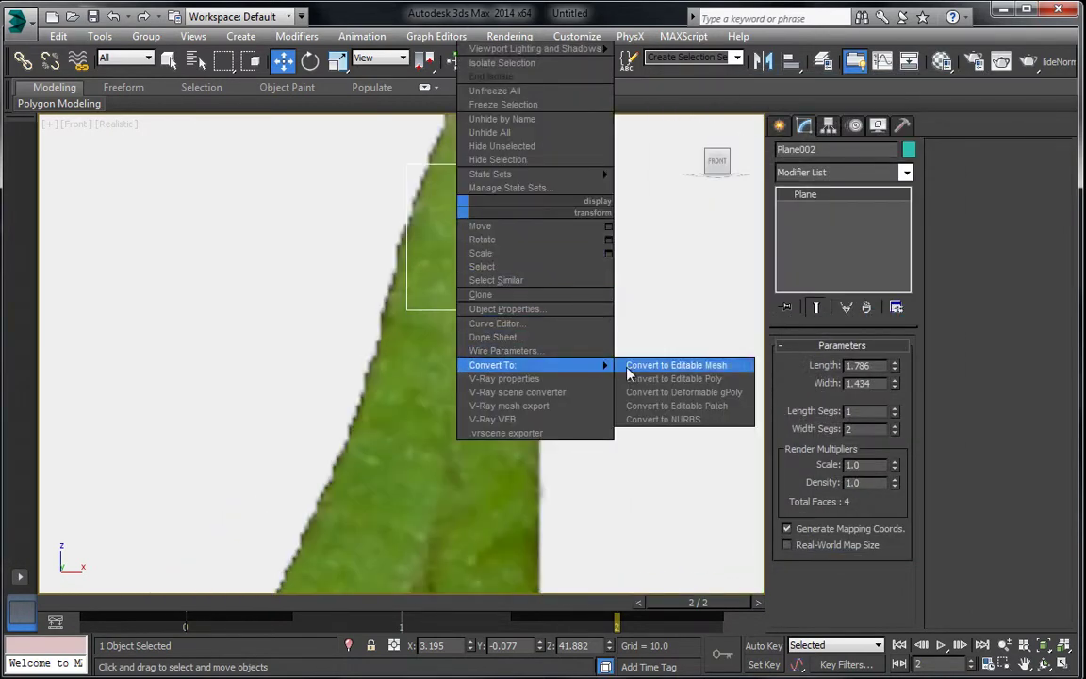
left_click(689, 378)
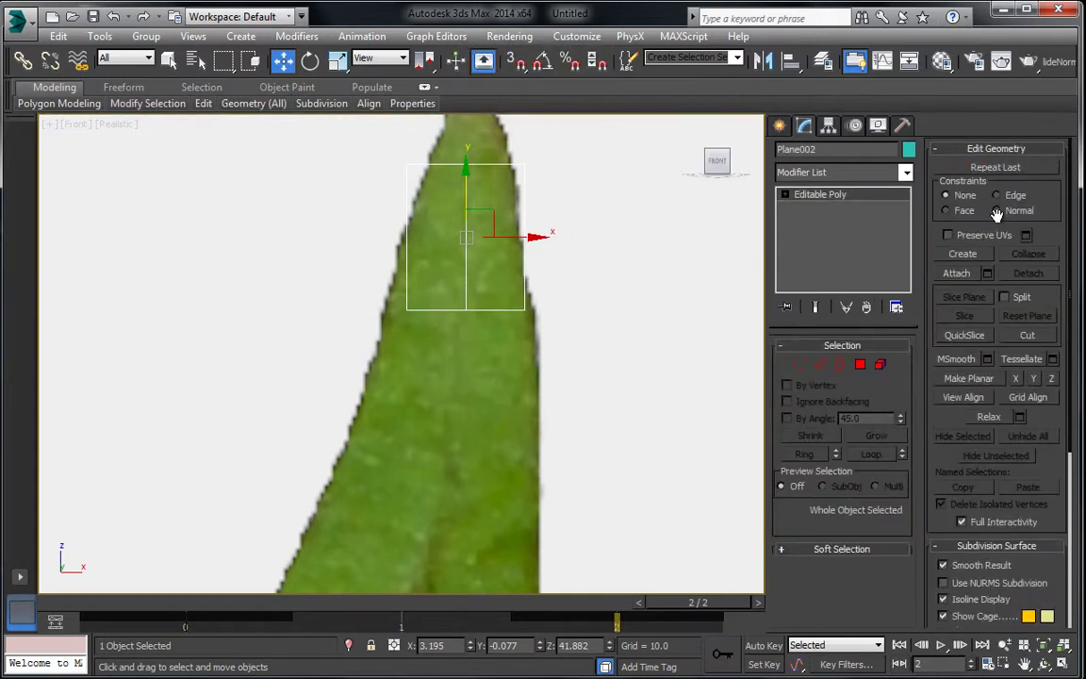
Move the small plane's outer vertices sideways to follow both edges of the leaf tip
left_click(799, 366)
middle_click_drag(409, 126, 440, 232)
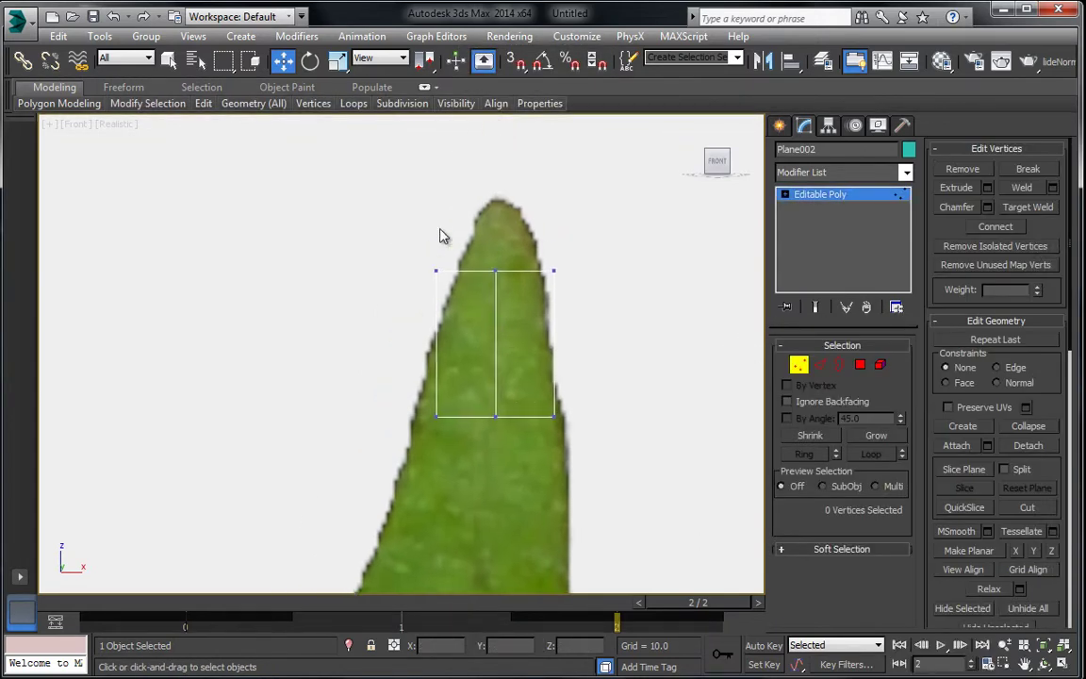
left_click(436, 271)
left_click_drag(483, 289, 495, 307)
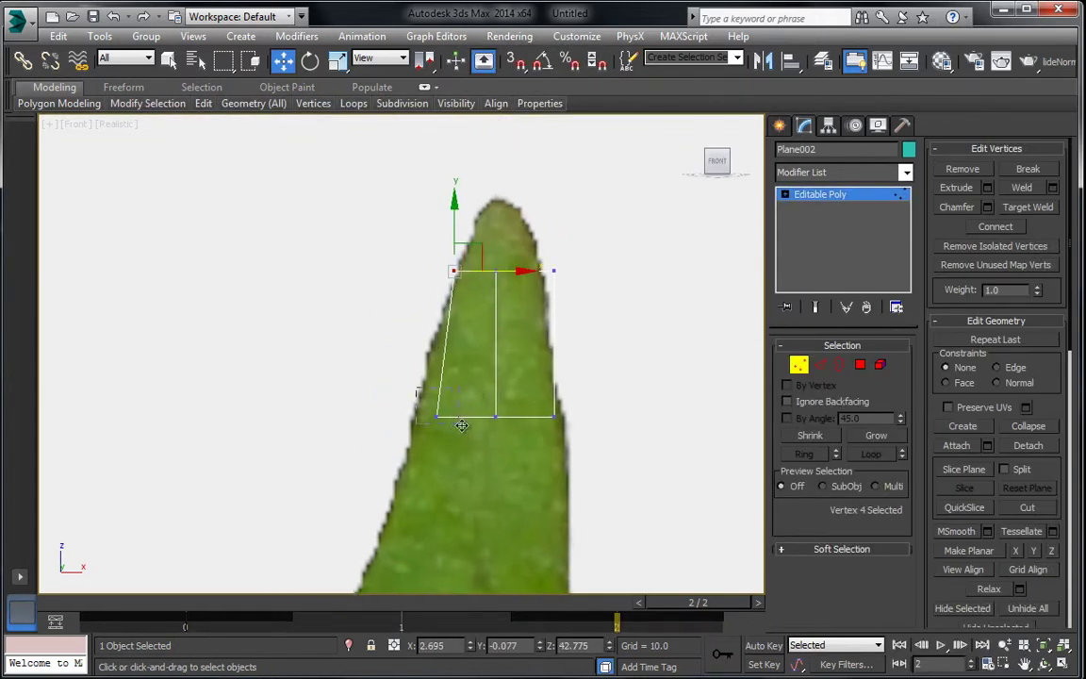
left_click_drag(461, 425, 440, 425)
left_click_drag(536, 220, 577, 271)
Extend the small plane's two upper edges upward as new polygons to the top of the leaf tip
left_click_drag(410, 231, 639, 306)
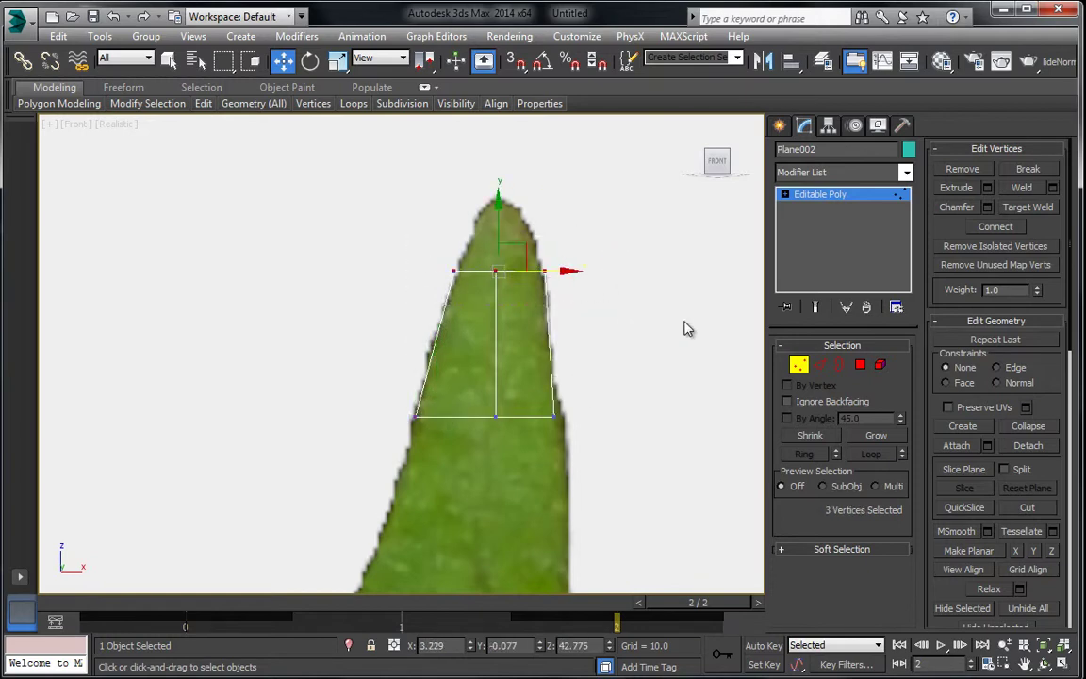
left_click(819, 364)
left_click_drag(629, 233, 369, 300)
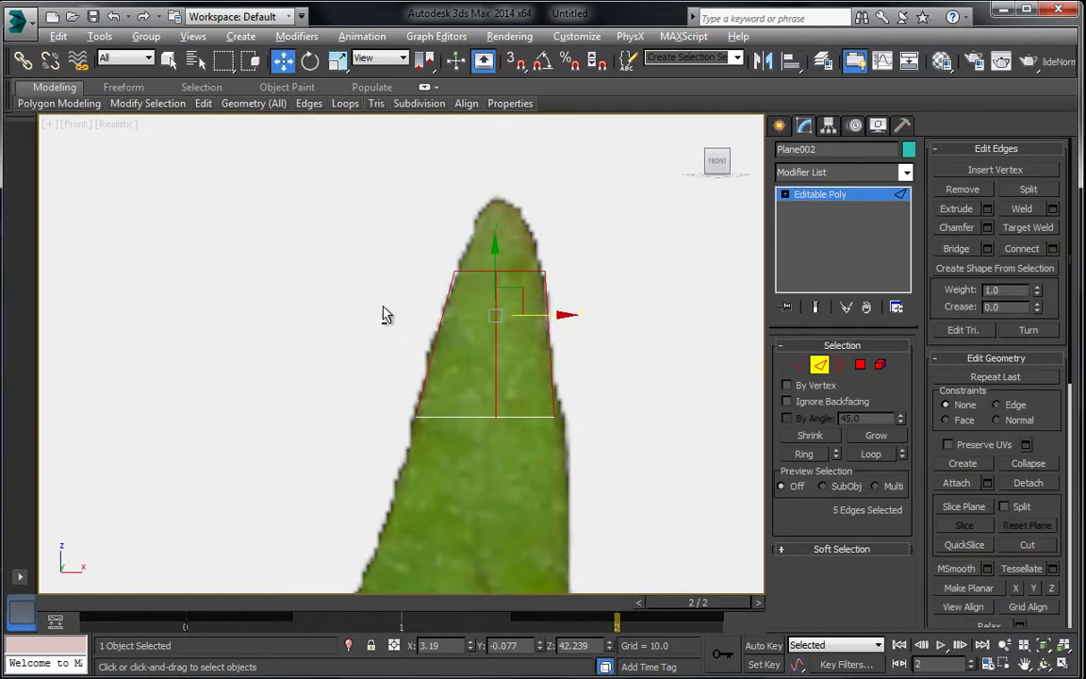
left_click_drag(507, 187, 515, 160, "shift")
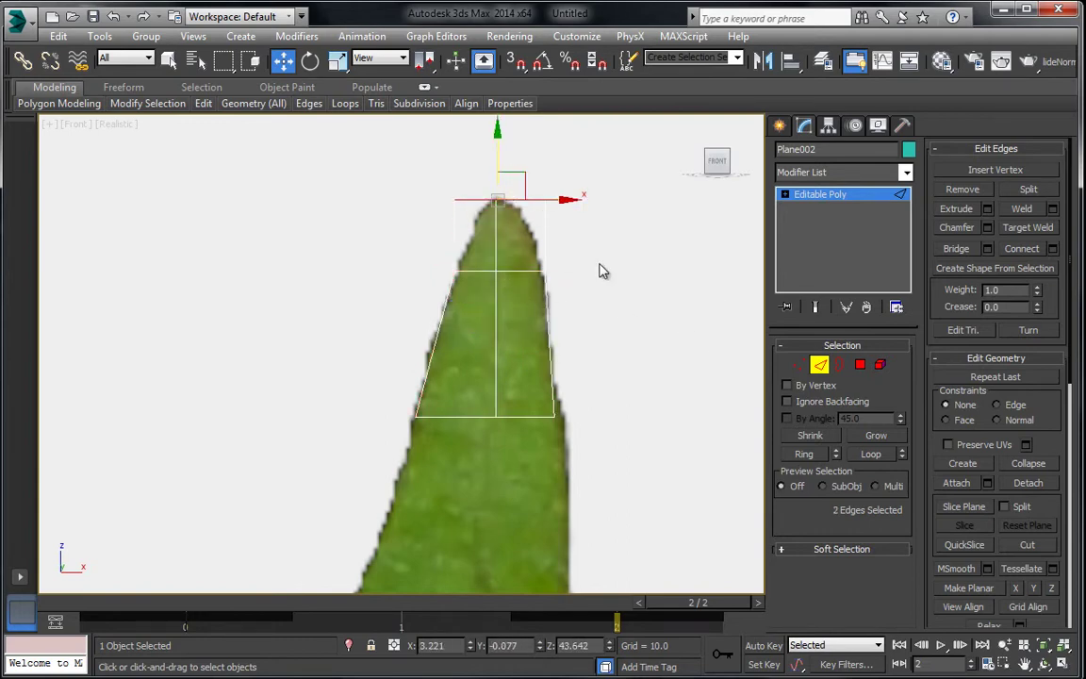
Move the outer vertices at the leaf tip inward to round its outline, and shift the lower right vertex onto the leaf edge
left_click(797, 366)
left_click(453, 197)
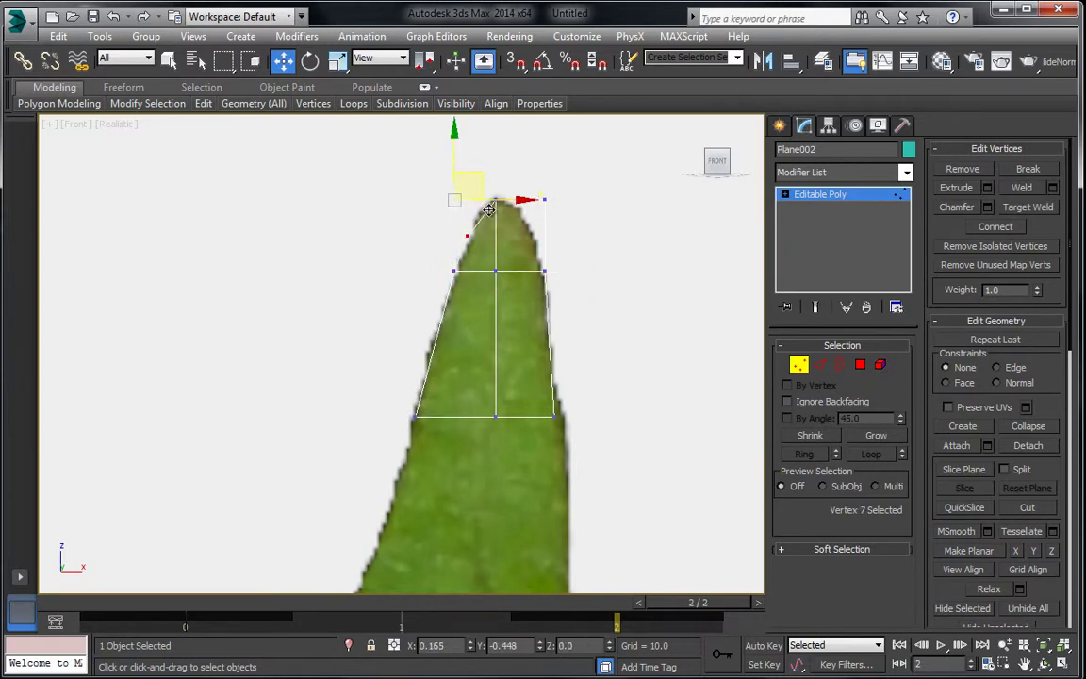
left_click_drag(478, 187, 494, 225)
left_click_drag(559, 221, 564, 227)
left_click_drag(567, 178, 555, 214)
middle_click_drag(452, 359, 475, 244)
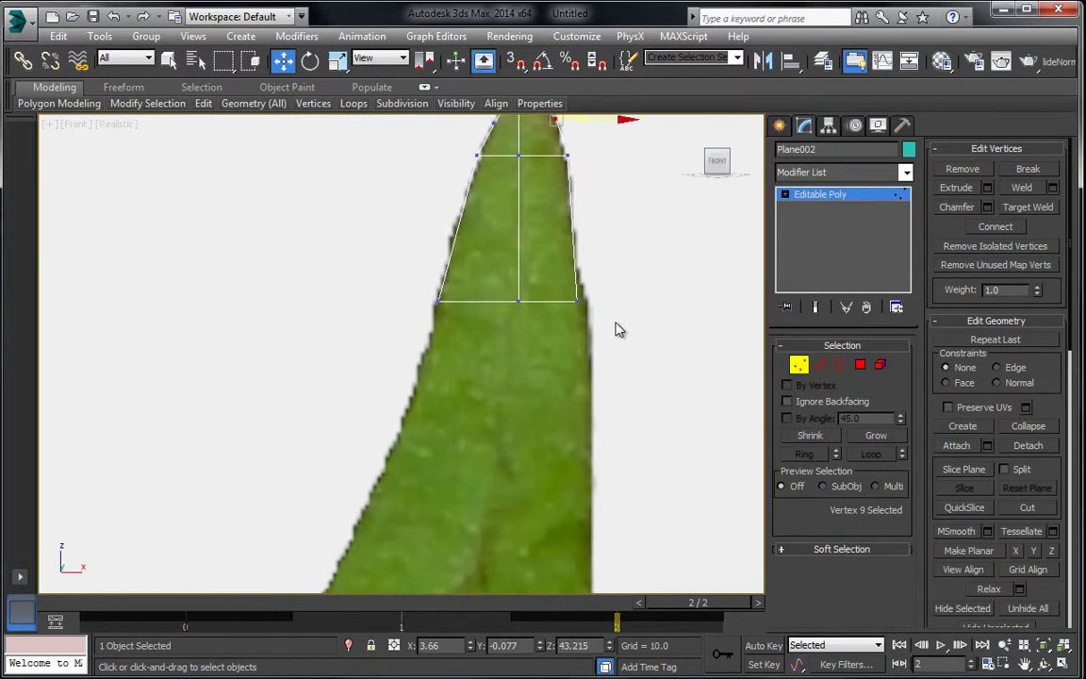
left_click_drag(577, 301, 586, 302)
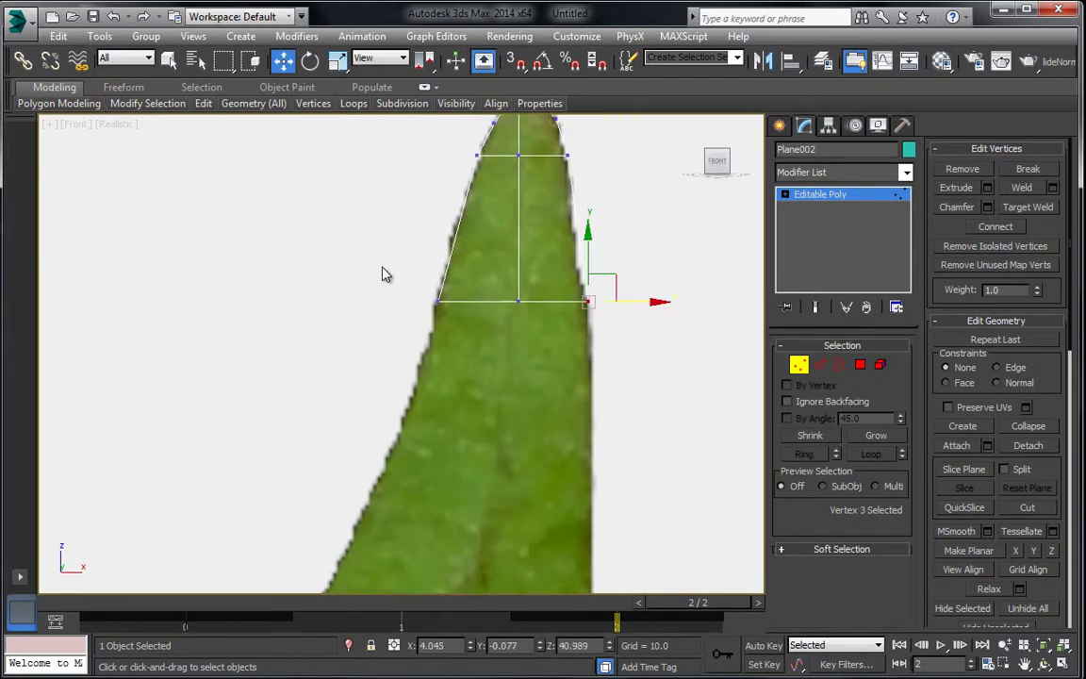
Extend the two bottom edges of the tip mesh downward as new polygons to where the leaf begins to widen
middle_click_drag(483, 310, 525, 201)
left_click(822, 365)
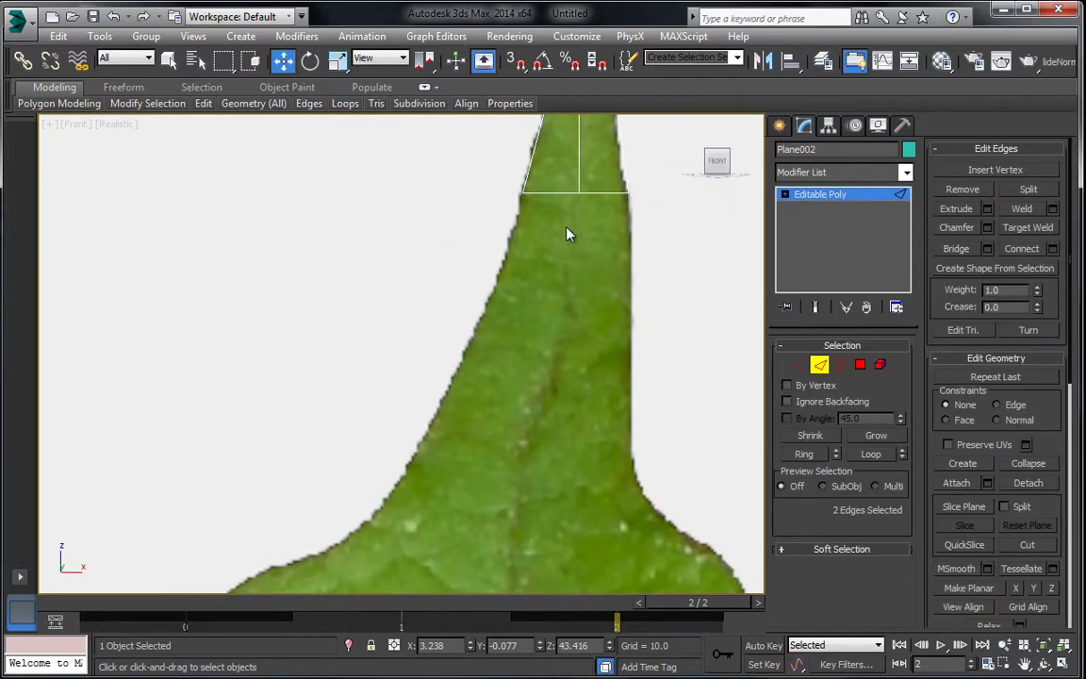
left_click_drag(574, 201, 603, 175)
left_click_drag(664, 140, 492, 257, "alt")
scroll(534, 122, "down", 3)
Move the vertices of the new bottom row so its ends lie on the leaf outline and its middle follows the midrib
left_click(799, 365)
left_click(525, 327)
left_click(506, 300)
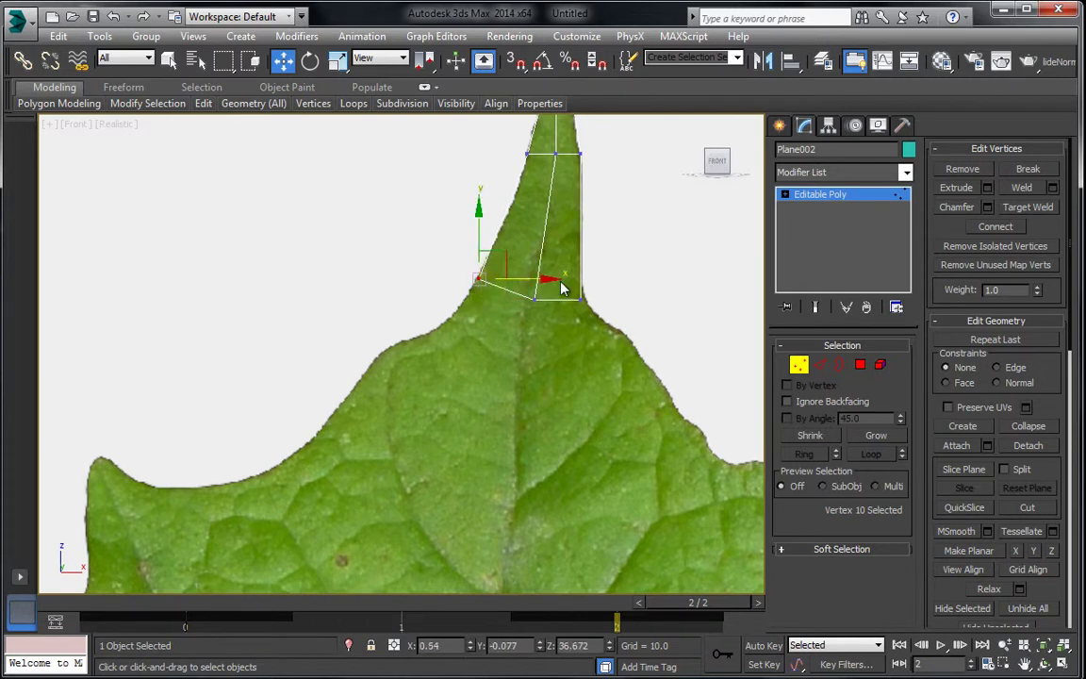
left_click(579, 299)
left_click_drag(596, 280, 599, 259)
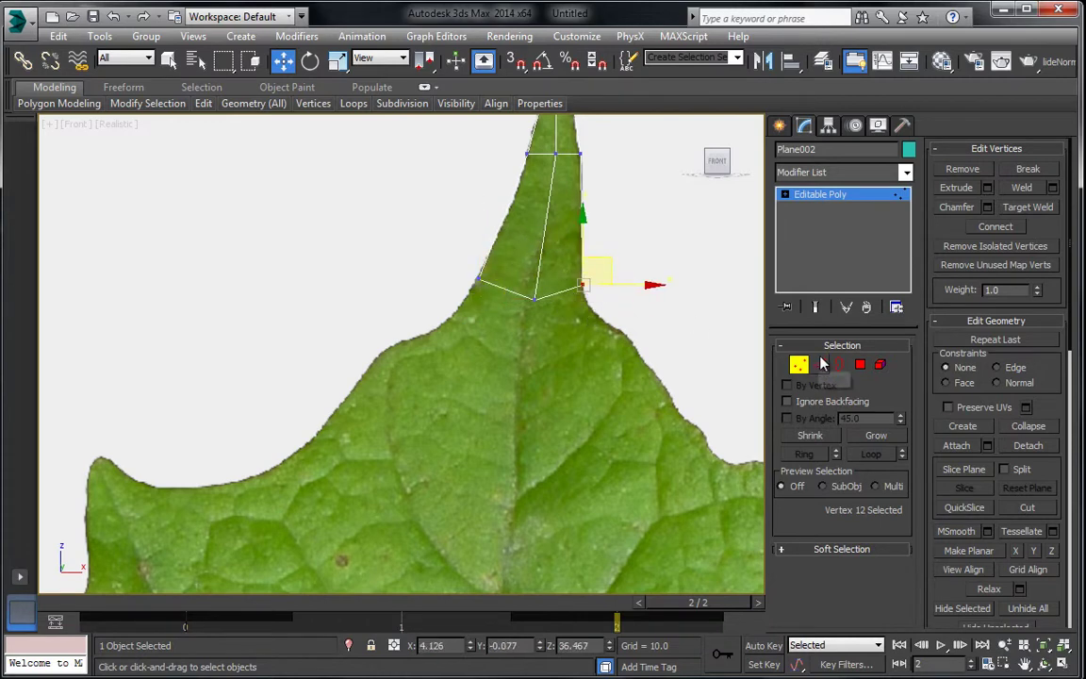
Connect the three lengthwise edges of the lowest polygons with a new crosswise row of edges
key("2")
left_click_drag(438, 198, 632, 234)
right_click(554, 226)
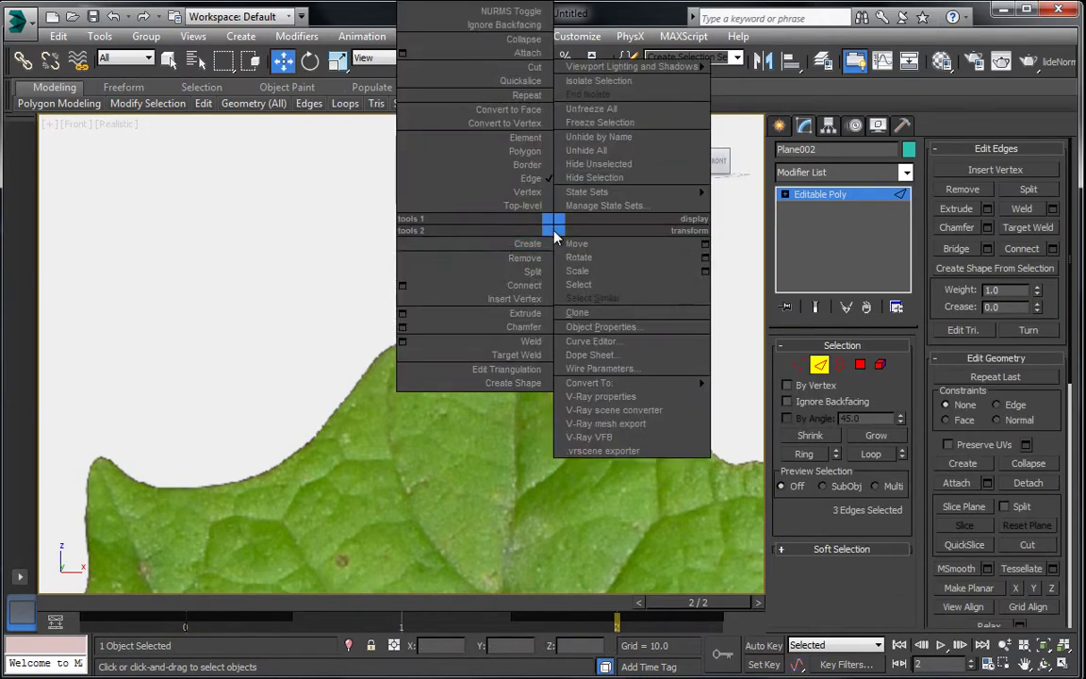
left_click(533, 287)
Fit the inserted row's outer vertices to the narrow neck of the leaf and raise its middle vertex
middle_click_drag(518, 264, 517, 274)
scroll(517, 267, "up", 4)
key("1")
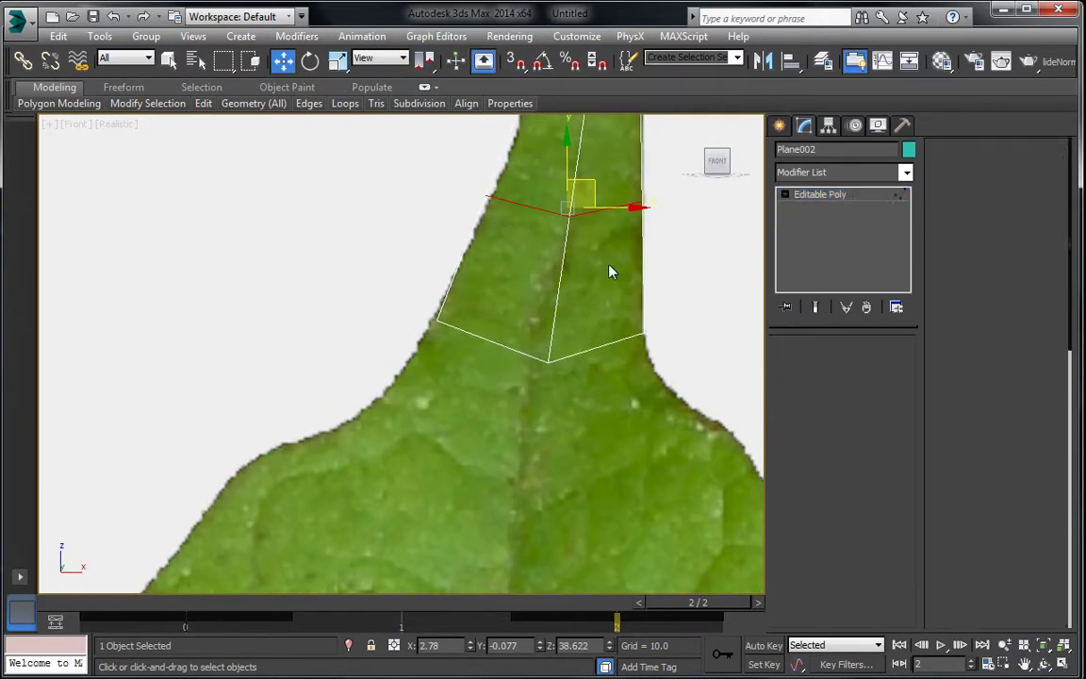
left_click_drag(508, 211, 458, 179)
left_click_drag(524, 196, 530, 196)
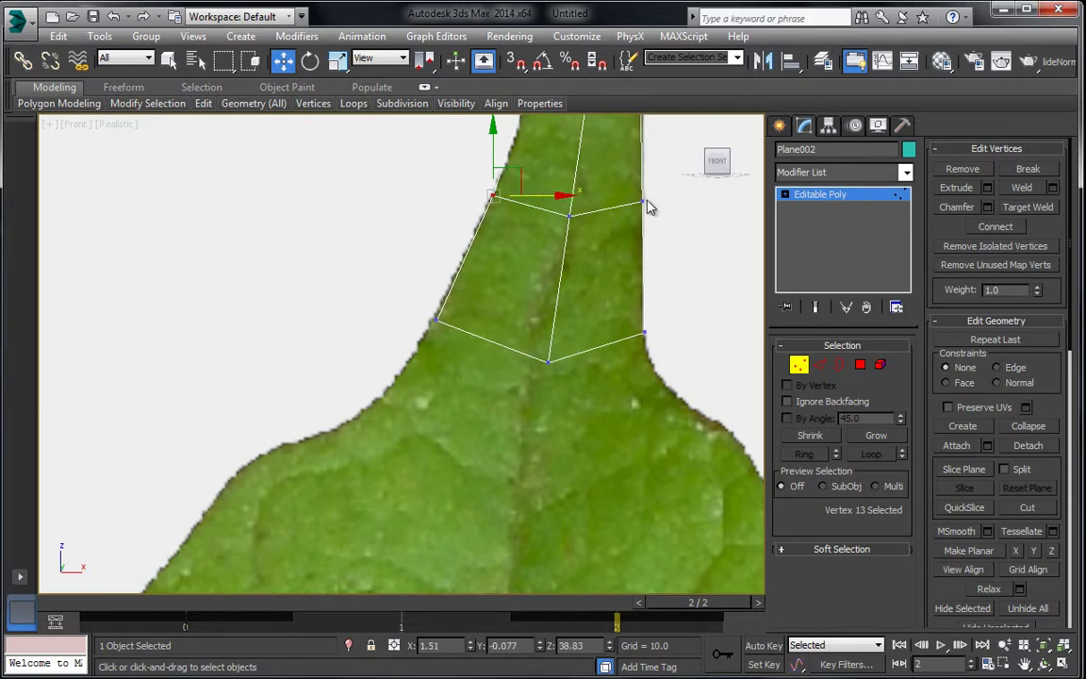
left_click_drag(680, 218, 674, 199)
left_click(570, 215)
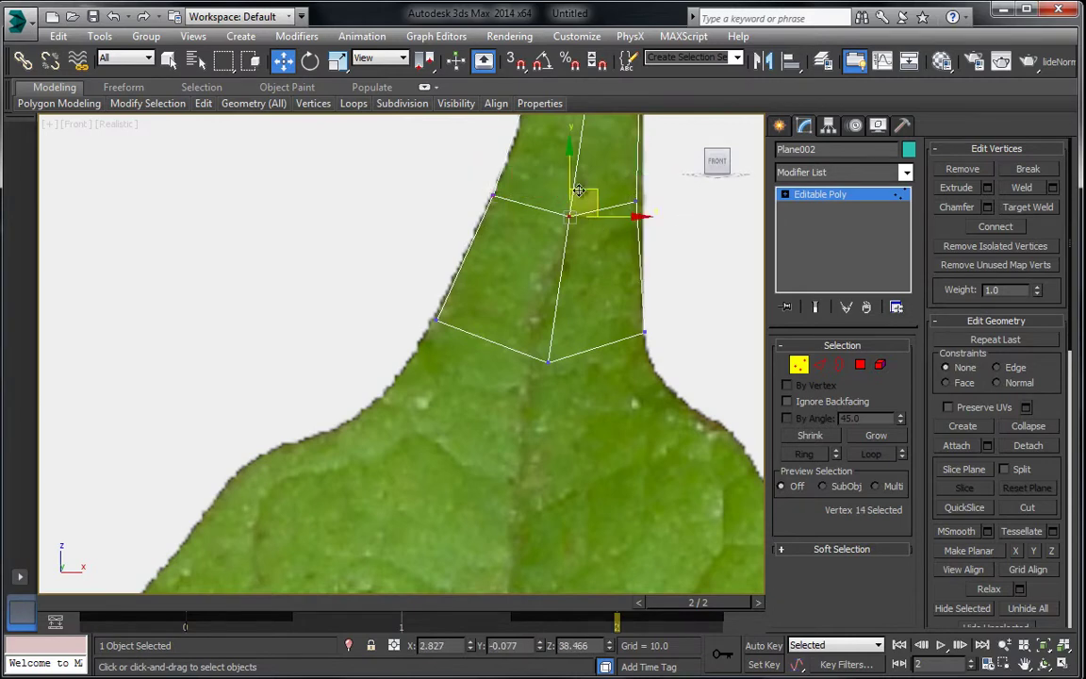
left_click_drag(591, 179, 594, 165)
Move the middle vertex of the bottom row up and slightly left to flatten the row
scroll(541, 236, "down", 2)
middle_click_drag(533, 317, 531, 263)
left_click(544, 268)
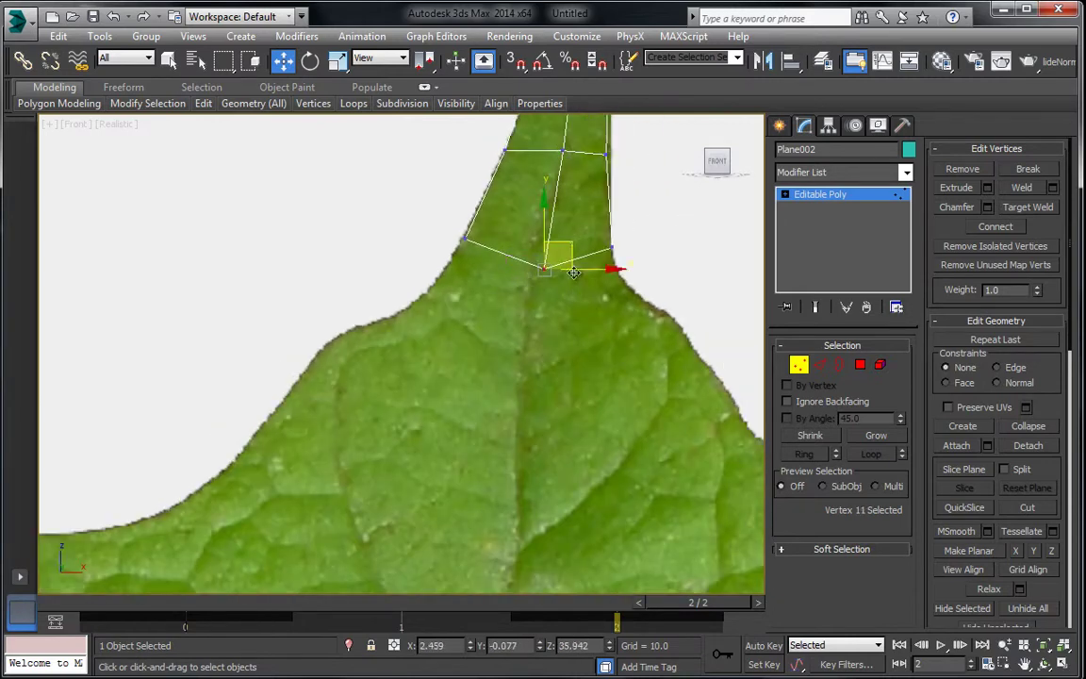
left_click_drag(564, 246, 559, 226)
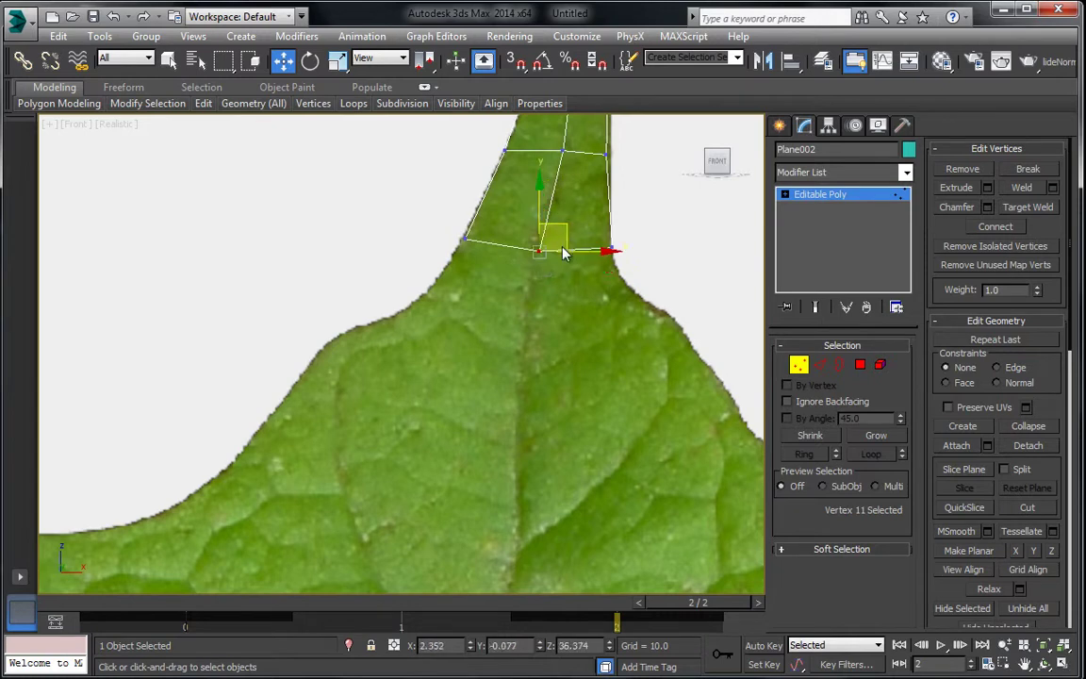
Extend the bottom left edge down along the left leaf outline as a new polygon and rotate it to match the curve
left_click(818, 363)
left_click(476, 242)
middle_click_drag(520, 235, 558, 212)
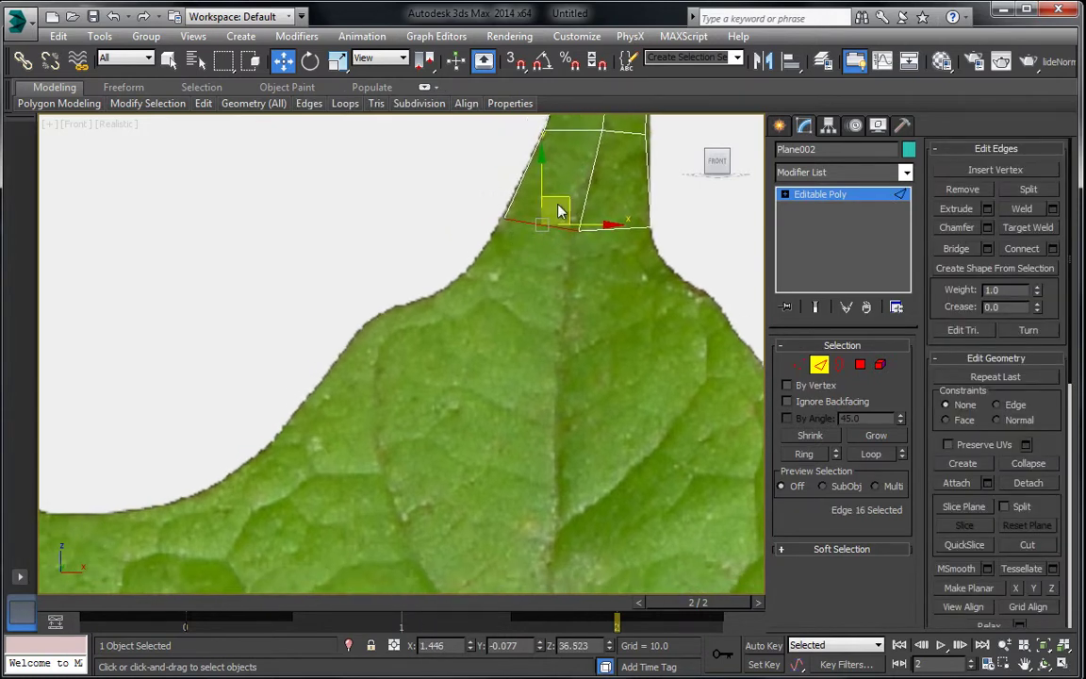
left_click_drag(553, 213, 517, 274, "shift")
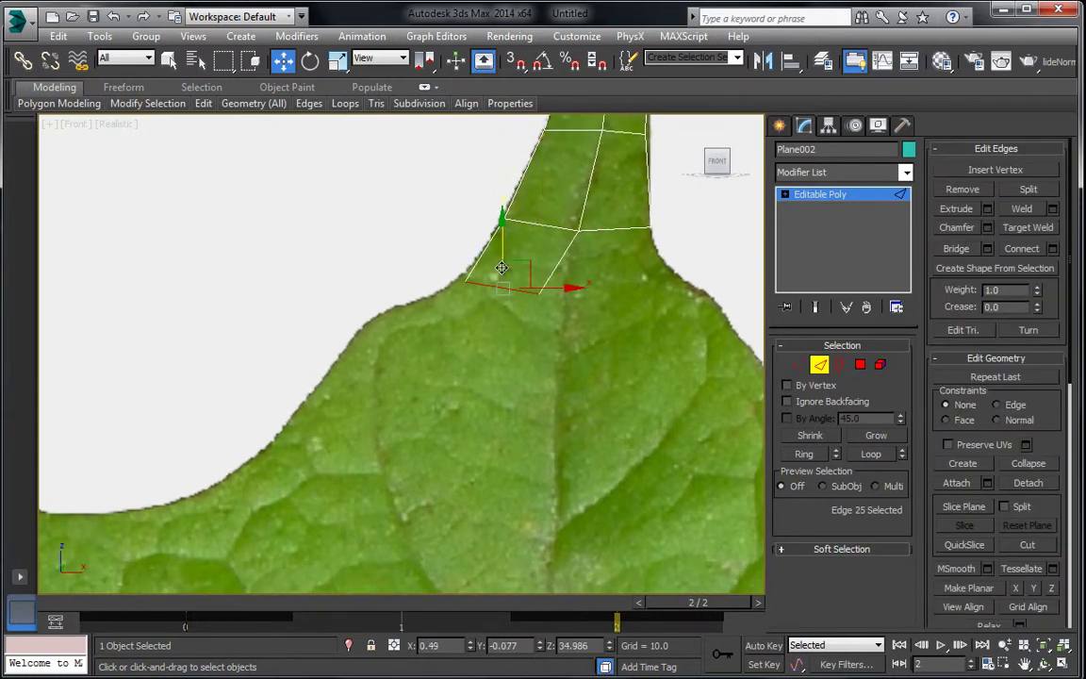
key("e")
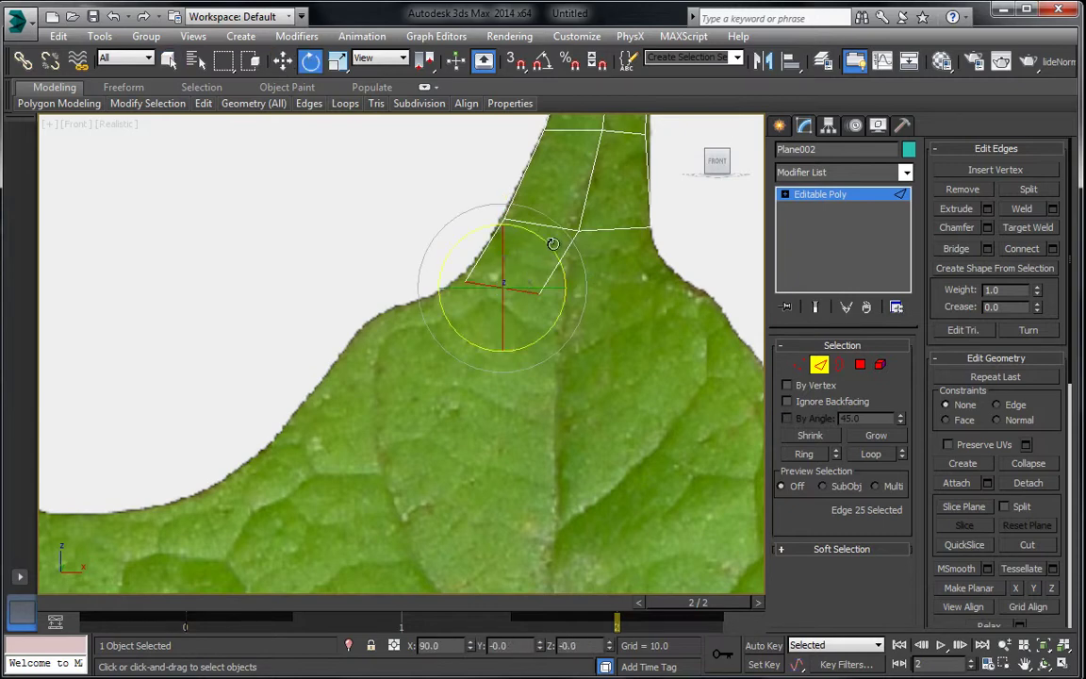
left_click_drag(524, 274, 551, 279)
key("w")
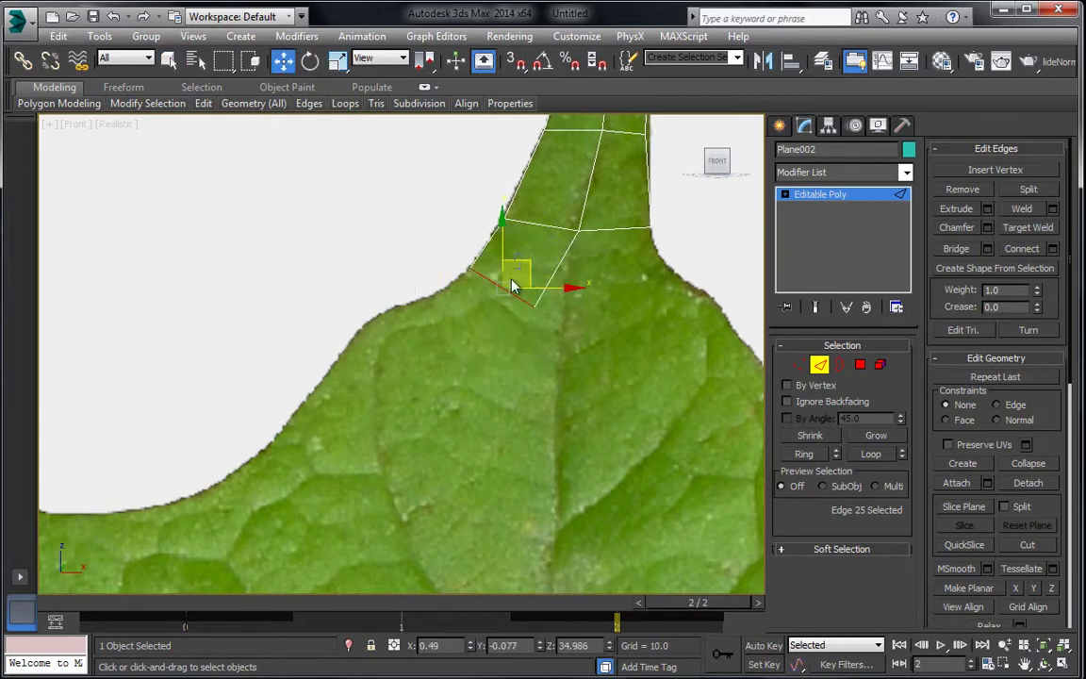
left_click_drag(447, 317, 451, 312)
Continue the polygon strip around the left shoulder below the tip, rotating each new edge across the leaf outline
middle_click_drag(469, 308, 519, 279)
left_click(549, 260)
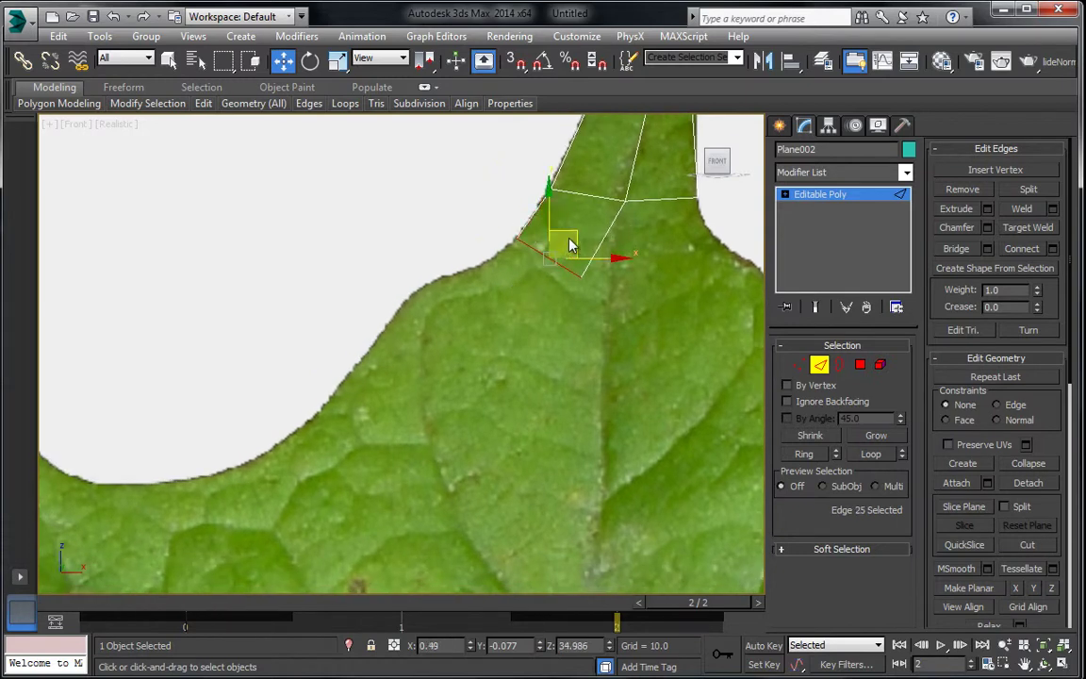
left_click_drag(565, 240, 517, 364, "shift")
key("e")
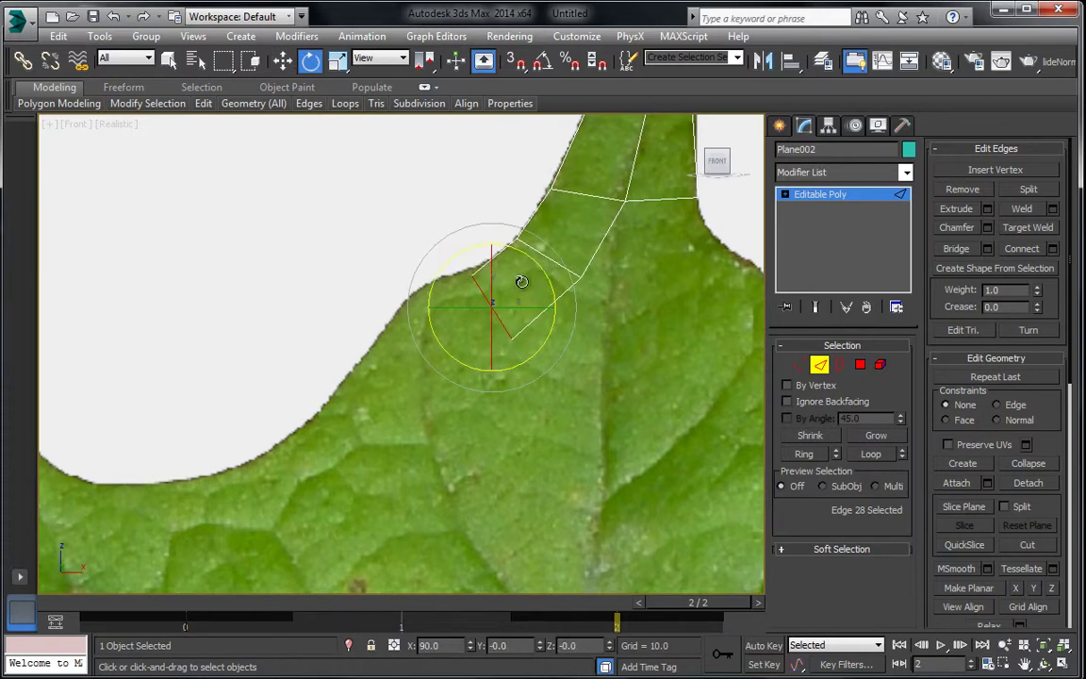
key("w")
left_click_drag(517, 286, 390, 393, "shift")
key("e")
key("w")
Extend the strip with two polygons along the concave edge toward the left lobe, rotating their end edges to fit
middle_click_drag(380, 406, 552, 246)
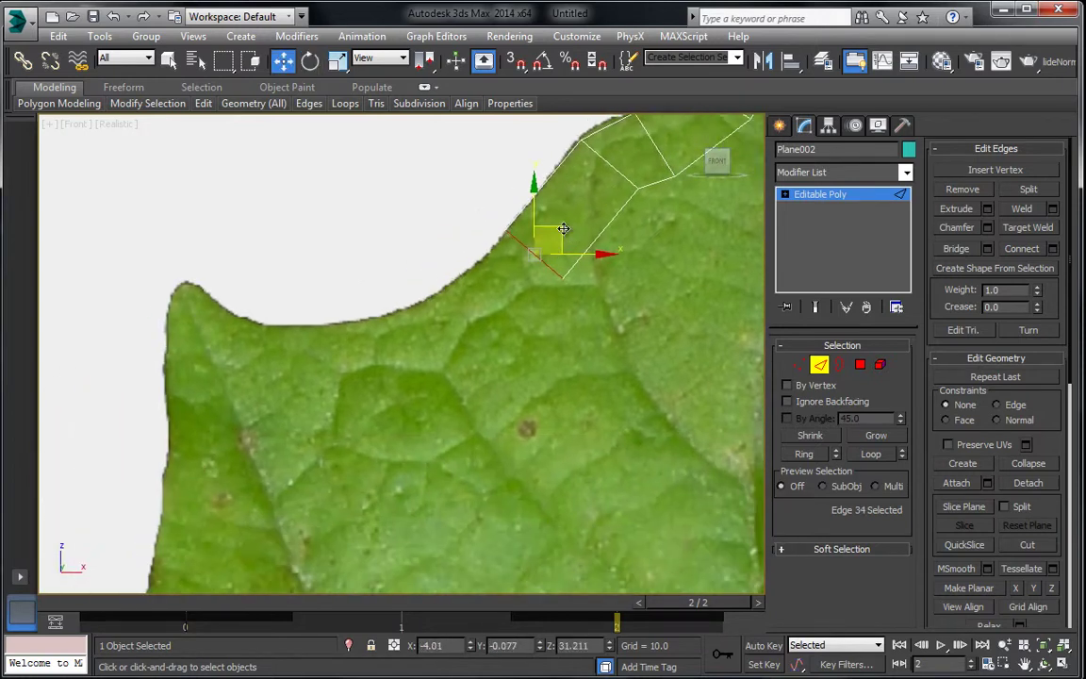
left_click_drag(563, 228, 374, 369, "shift")
key("e")
key("w")
key("e")
middle_click_drag(378, 354, 509, 314)
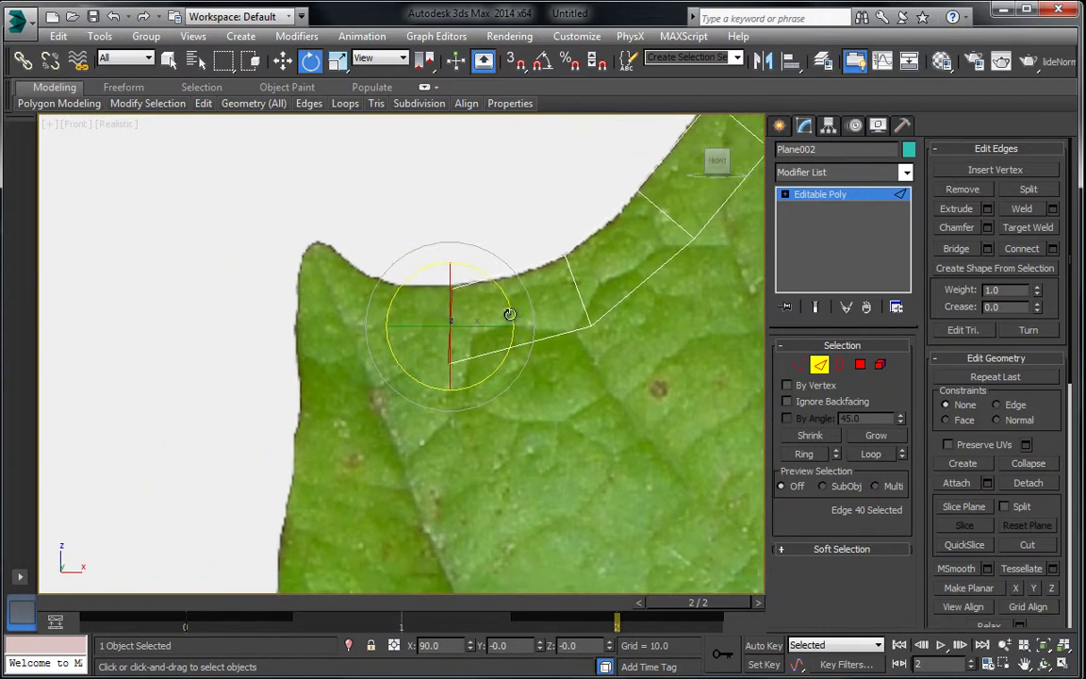
Extend the strip into the pointed tip of the left lobe, placing the final edge along the lobe's outer side
key("w")
left_click_drag(474, 302, 416, 313)
key("e")
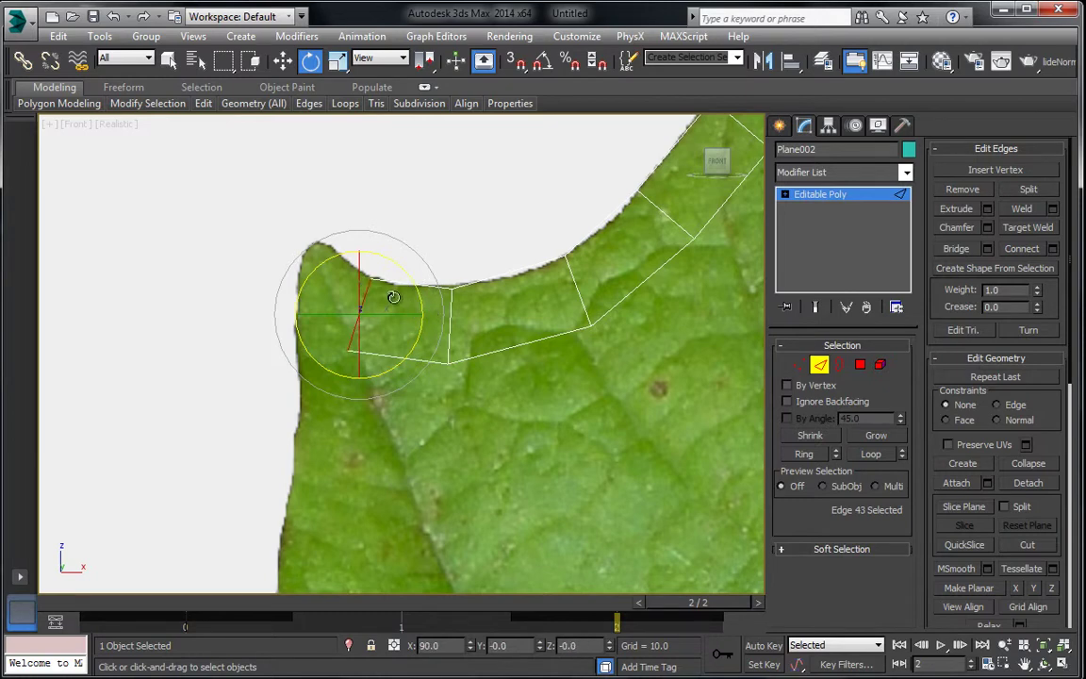
key("w")
left_click(322, 260)
left_click_drag(341, 260, 335, 260)
middle_click_drag(325, 334, 400, 237)
Extend the lower edge of the lobe-tip polygon down the leaf's left side with two polygons angled to the outline
left_click(340, 313)
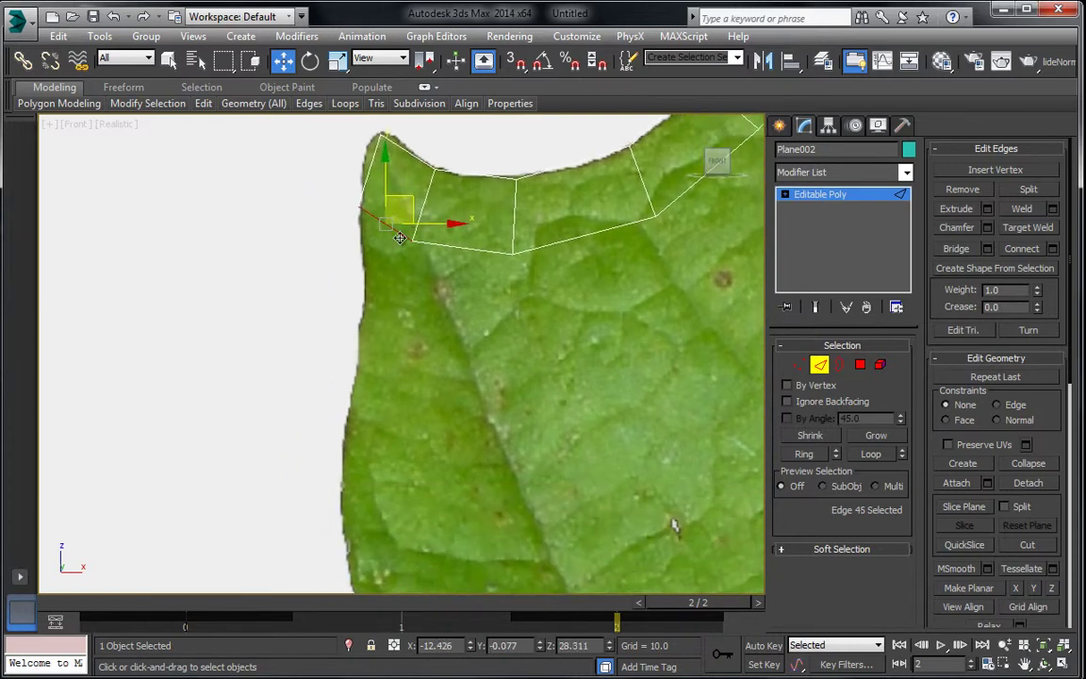
left_click(394, 302)
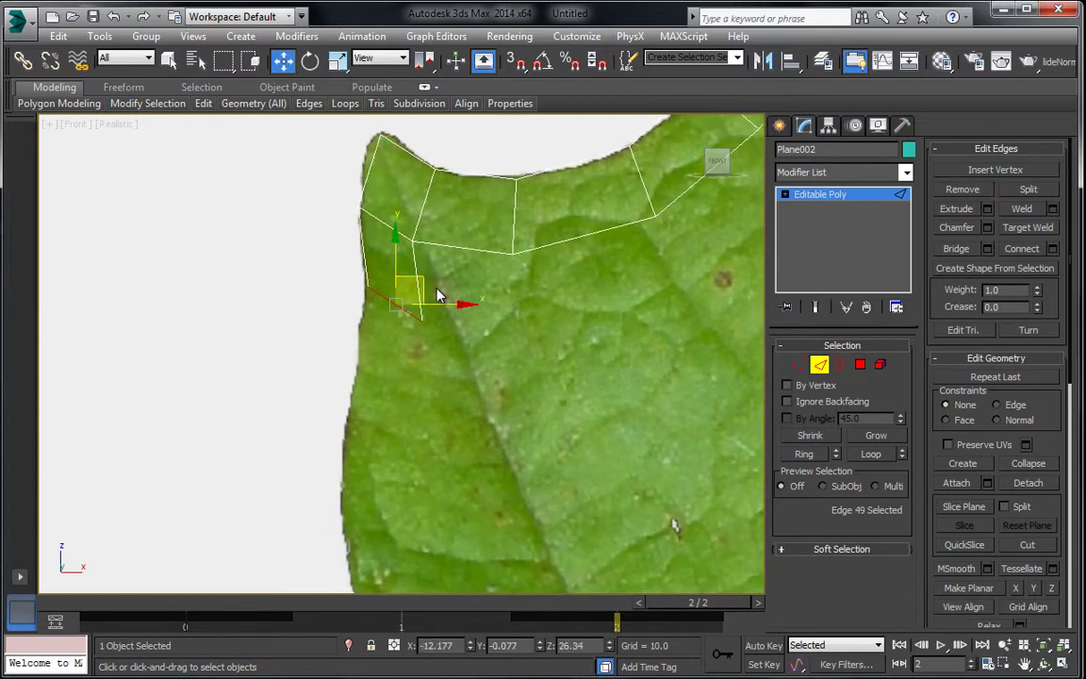
key("e")
left_click_drag(453, 283, 396, 425)
key("w")
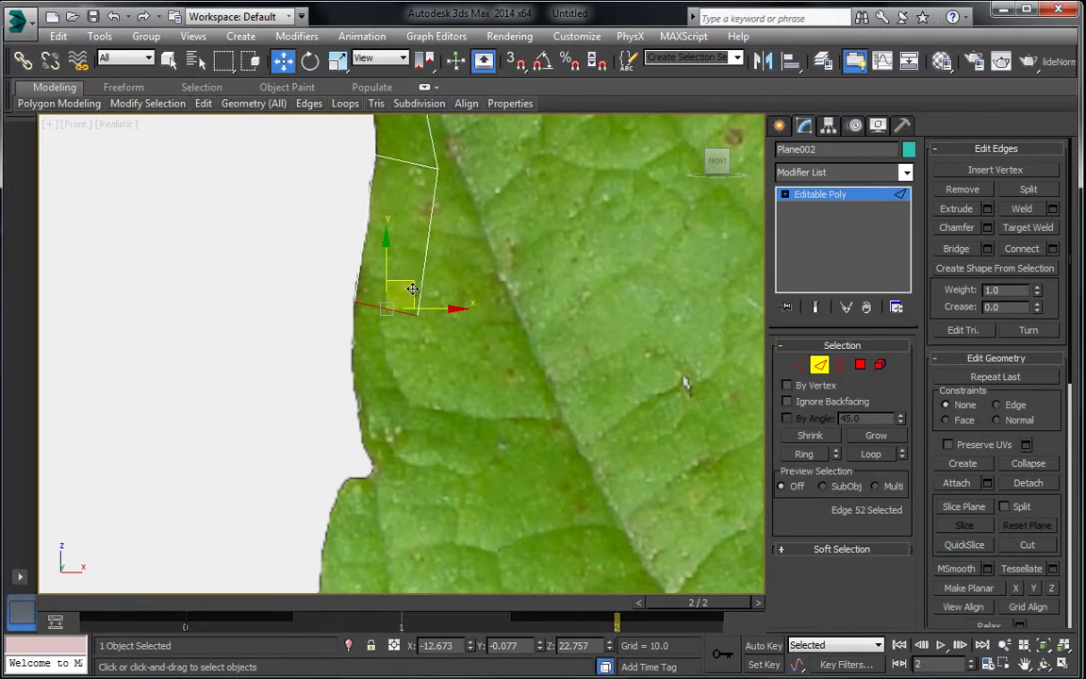
Continue the strip down the left side with two polygons ending at the small notch in the outline
left_click_drag(413, 289, 436, 346, "shift")
key("e")
key("w")
middle_click_drag(416, 370, 431, 262)
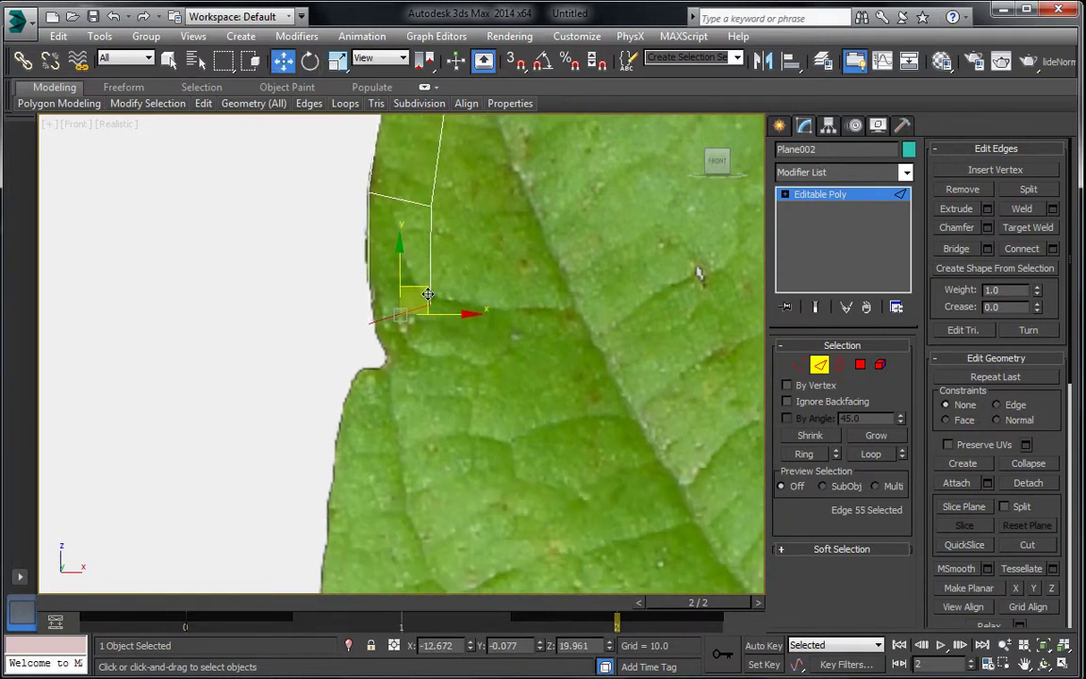
left_click(435, 323)
mouse_move(440, 341)
left_mouse_down()
mouse_move(444, 330)
mouse_move(456, 342)
mouse_move(439, 340)
left_mouse_up()
Shift the strip's end edge slightly right to align it with the small notch
scroll(399, 464, "down", 3)
middle_click_drag(400, 464, 483, 302)
scroll(482, 307, "up", 3)
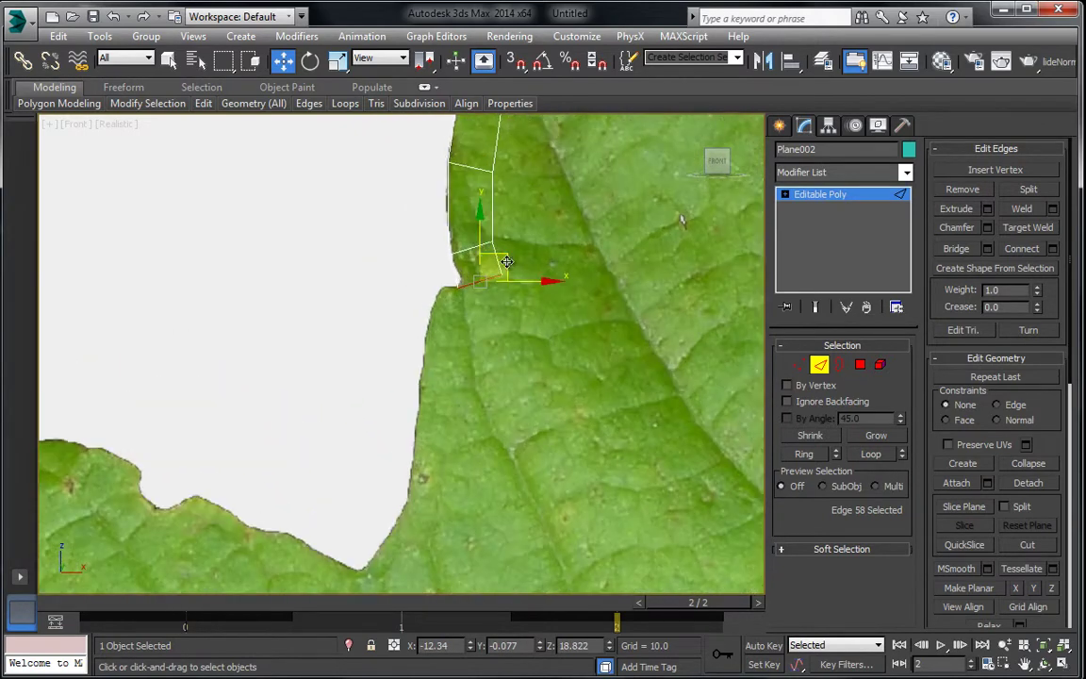
mouse_move(508, 262)
left_mouse_down()
mouse_move(479, 310)
mouse_move(509, 259)
left_mouse_up()
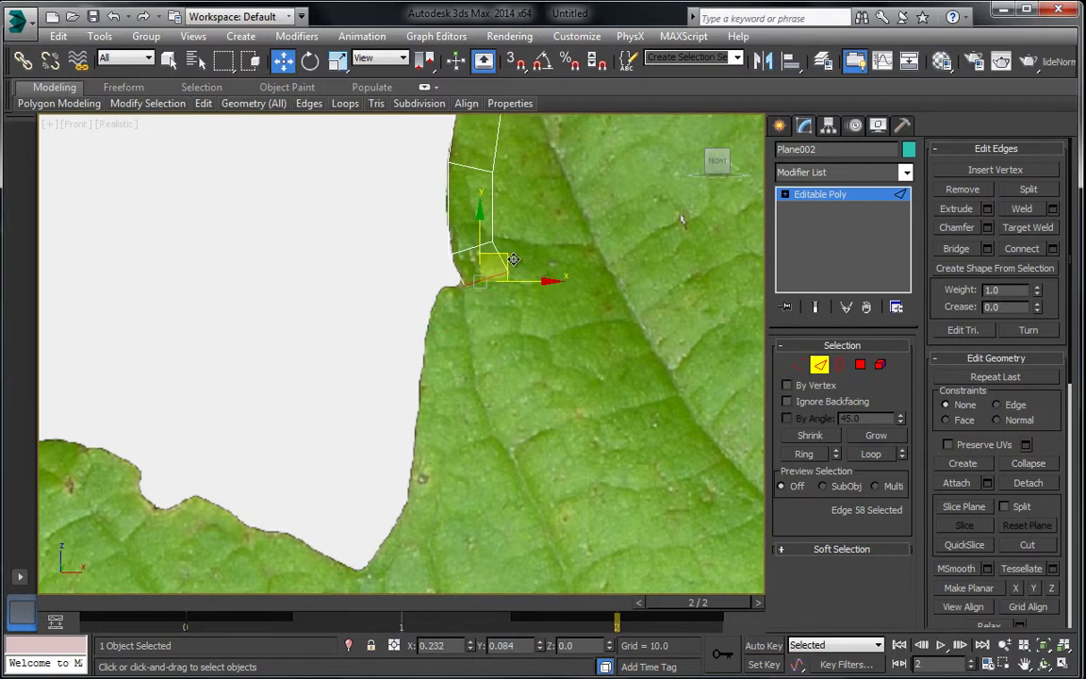
key("e")
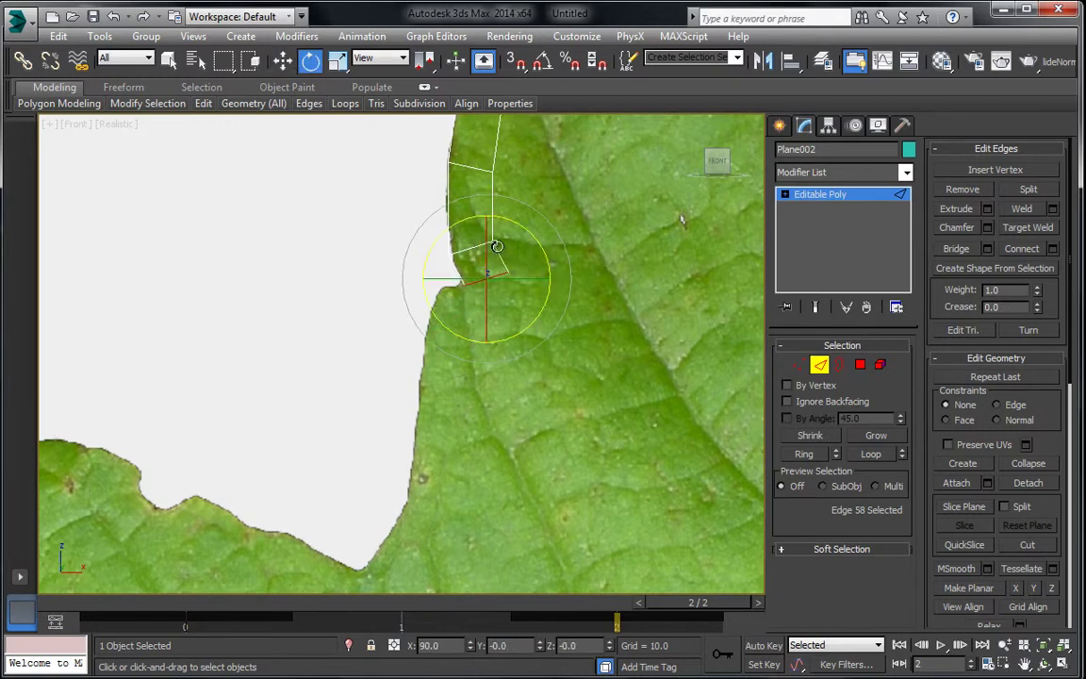
key("w")
Extend the strip below the notch with two polygons down the leaf's left edge, rotating their end edges to fit
left_click_drag(514, 254, 508, 384, "shift")
key("e")
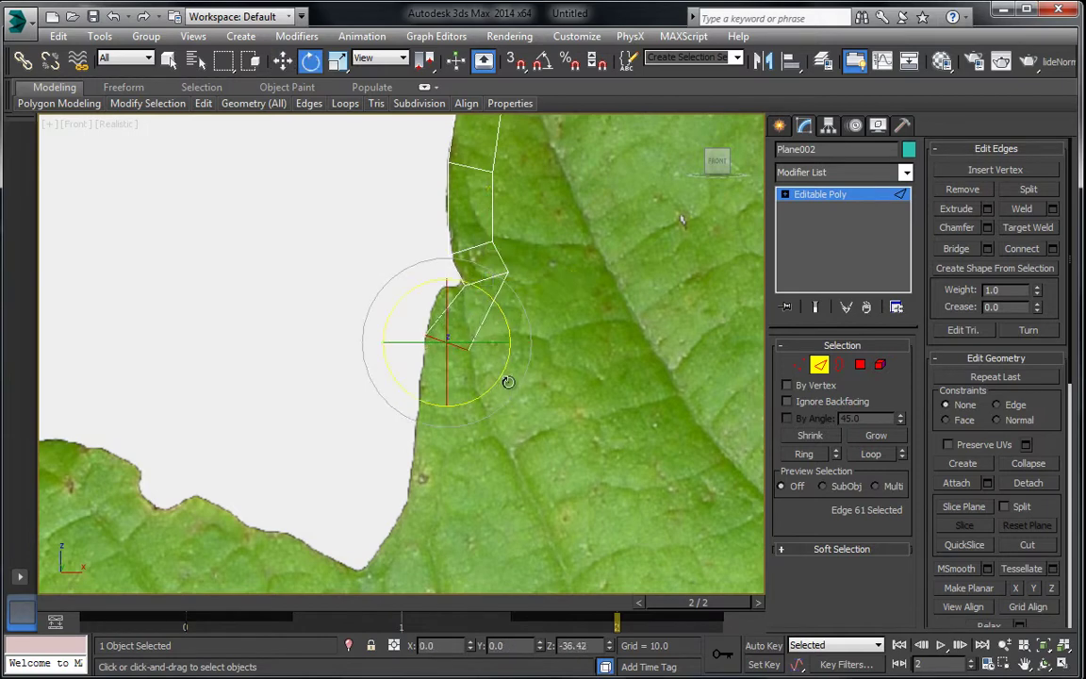
left_click(283, 60)
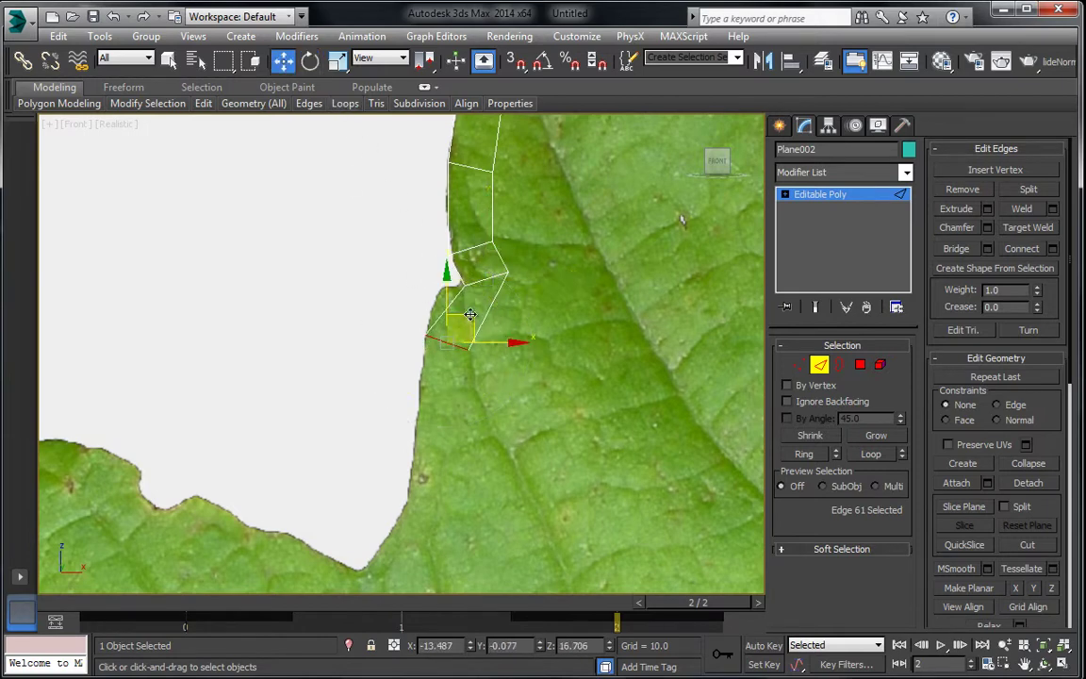
left_click_drag(470, 313, 454, 449)
middle_click_drag(490, 368, 562, 181)
key("e")
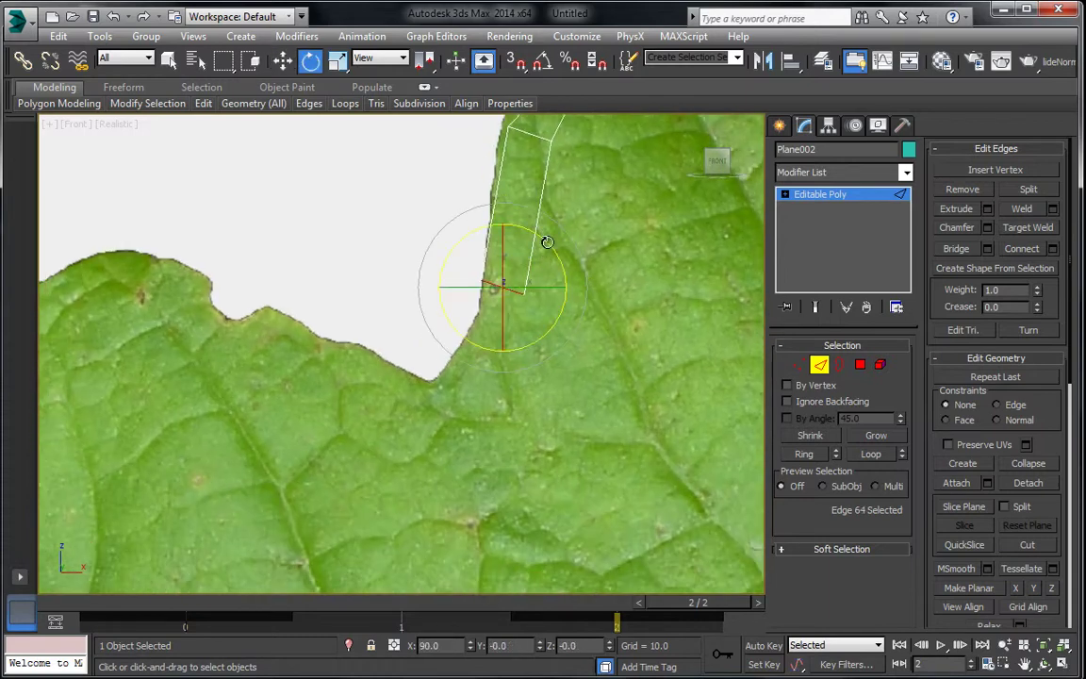
key("w")
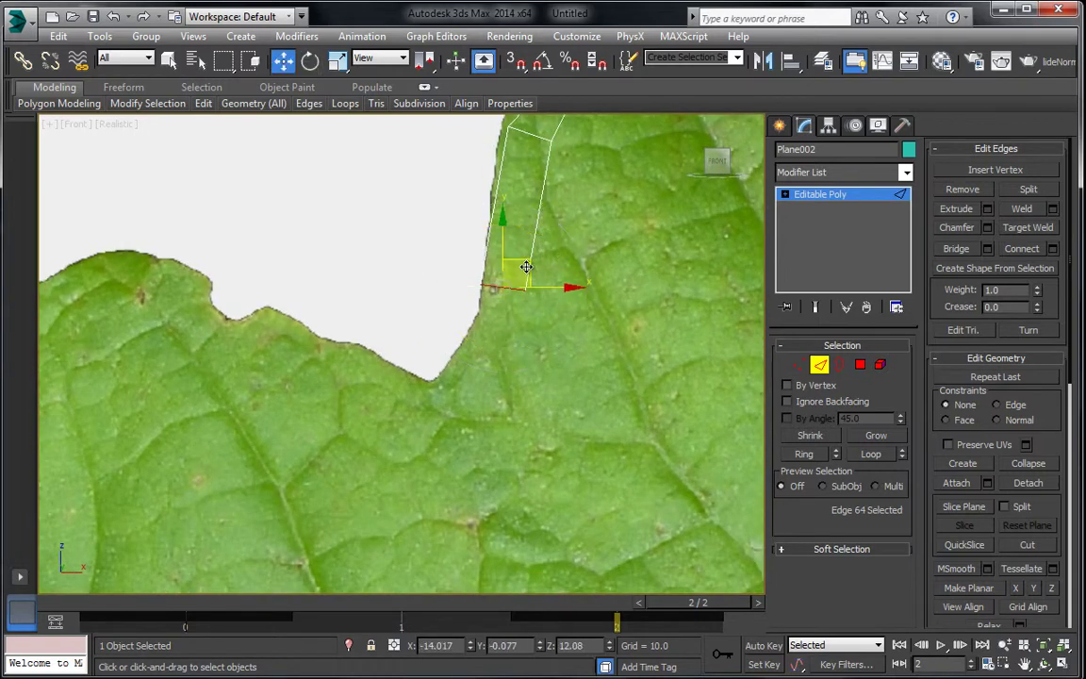
Extend the strip to the inner corner between the lobes, add a corner polygon, and select its side facing the lower left lobe
left_click_drag(526, 267, 511, 407, "shift")
key("e")
middle_click_drag(514, 390, 590, 308)
key("w")
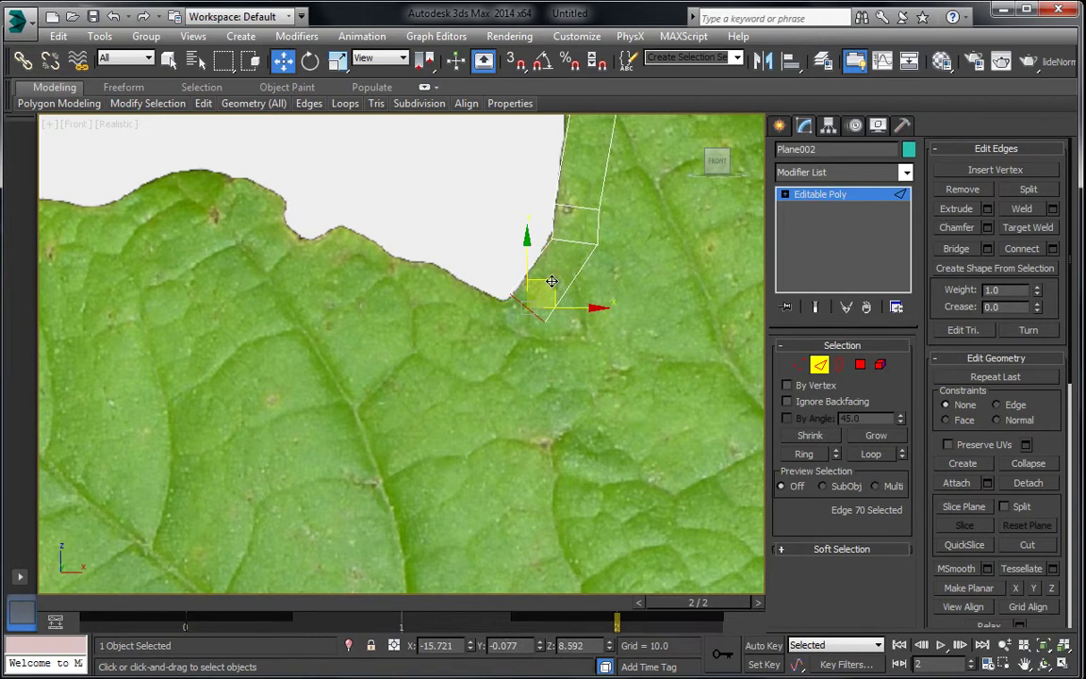
left_click_drag(551, 281, 502, 317, "shift")
middle_click_drag(497, 312, 647, 318)
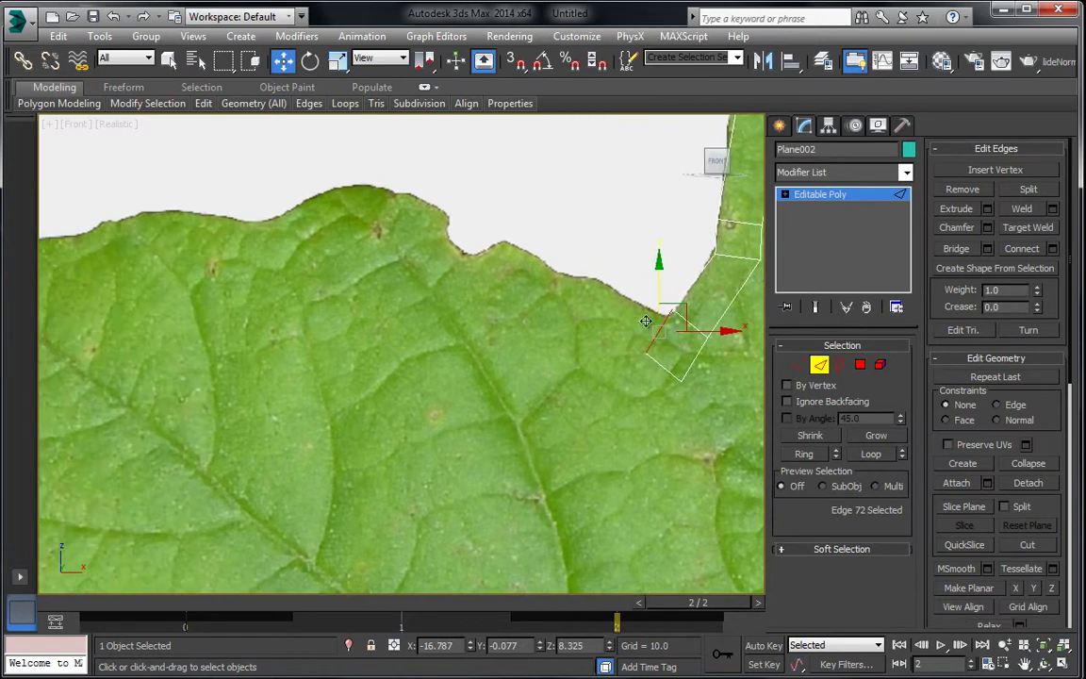
Extrude two polygons from the inner corner along the lower left lobe's upper edge, spanning the notch and rotating the end edge
left_click_drag(671, 310, 421, 200, "shift")
key("e")
key("w")
key("e")
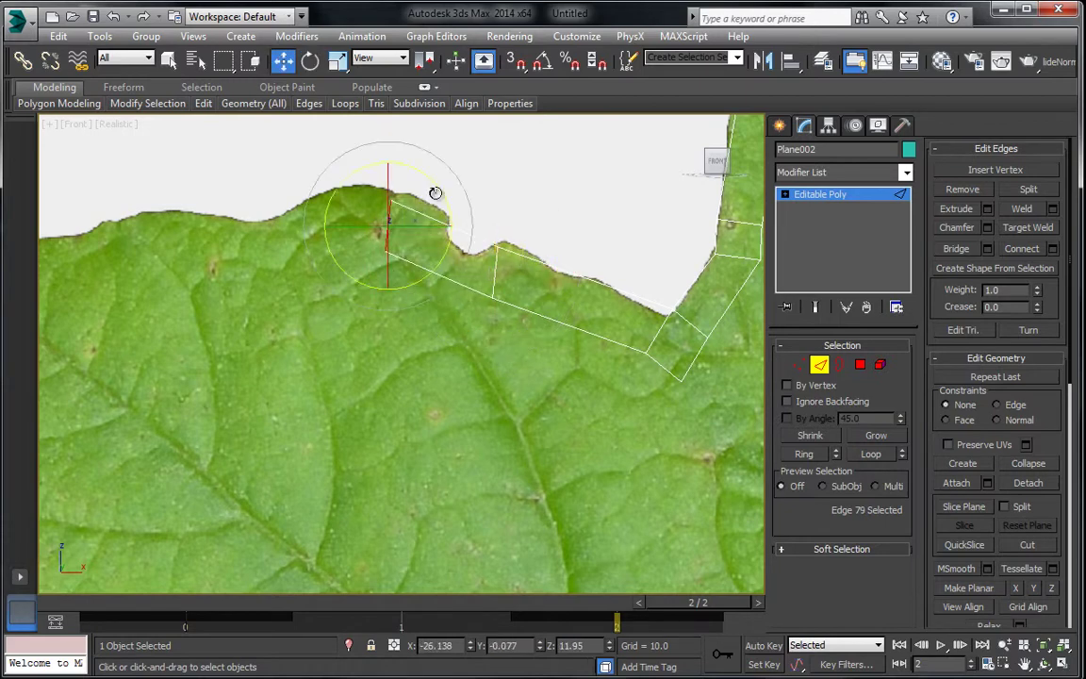
Continue the strip over the hump on the lobe's upper edge with three polygons, rotating their end edges to fit the outline
left_click(282, 64)
middle_click_drag(416, 189, 516, 223)
left_click_drag(505, 227, 318, 264, "shift")
key("e")
key("w")
key("e")
key("w")
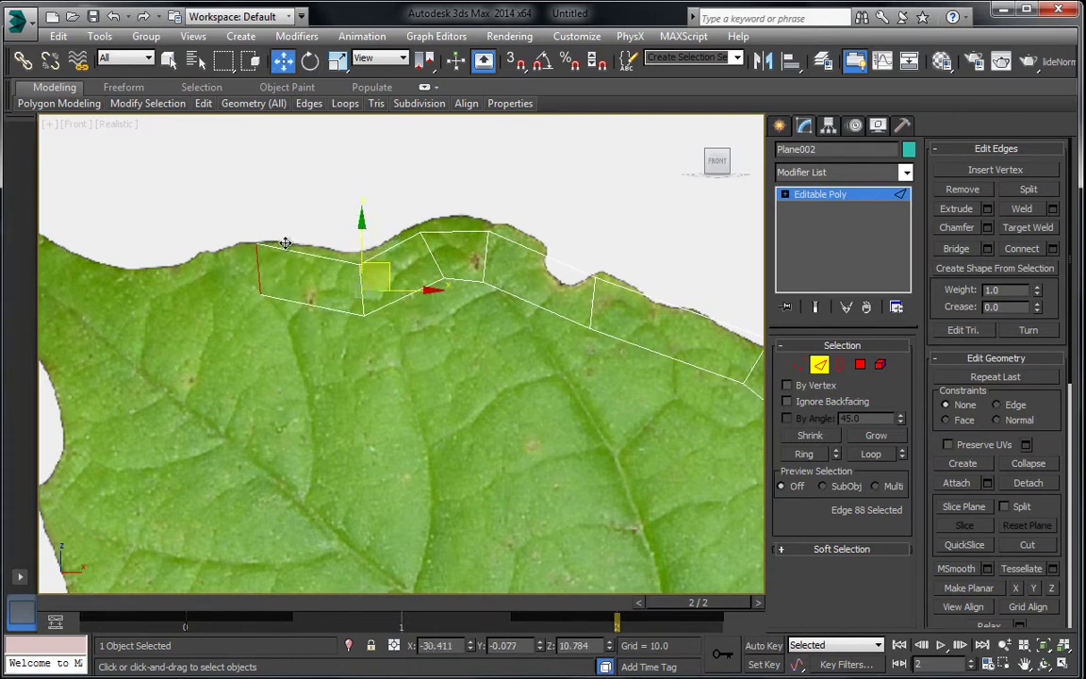
Extend the strip with two more polygons to the base of the lobe's curved tip, tilting the end edge
middle_click_drag(284, 242, 537, 251)
left_click_drag(535, 245, 366, 290, "shift")
key("e")
left_click(283, 60)
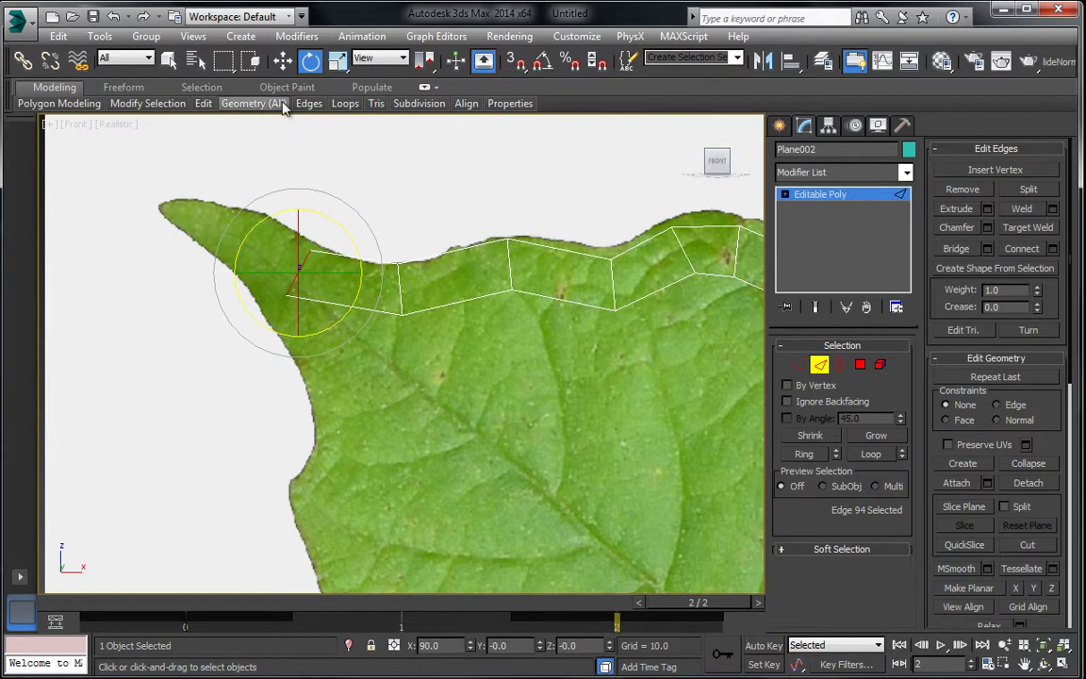
Add a pair of side-by-side polygons across the base of the curved tip and keep only their two tip-facing edges selected
middle_click_drag(298, 278, 471, 299)
scroll(437, 248, "up", 2)
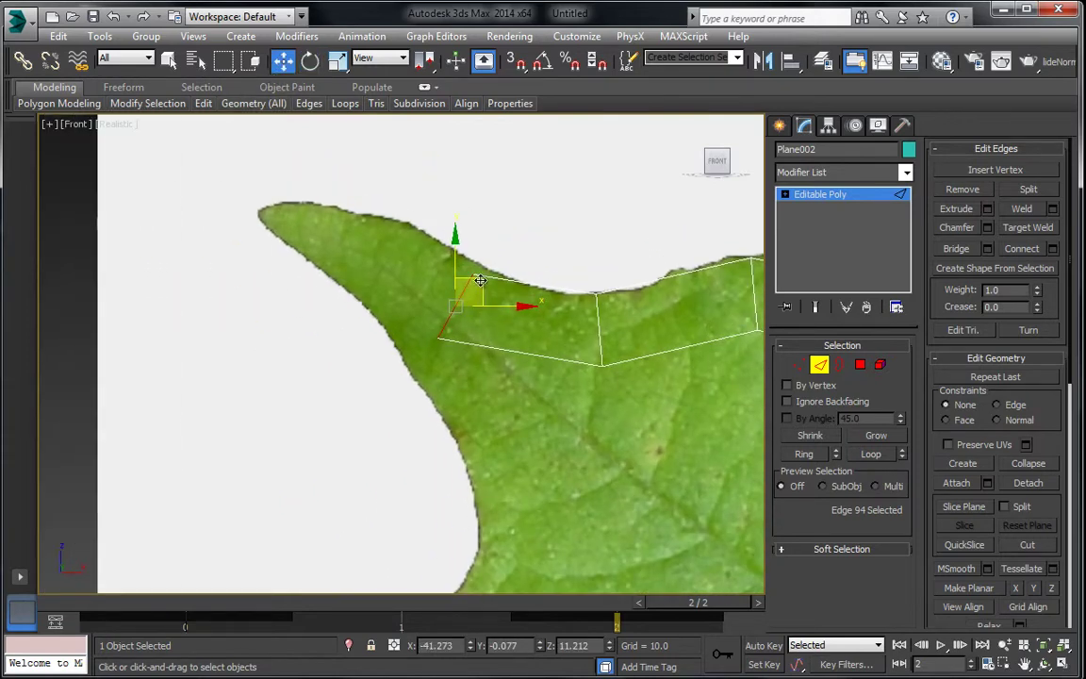
left_click_drag(479, 281, 444, 306, "shift")
left_click(419, 325)
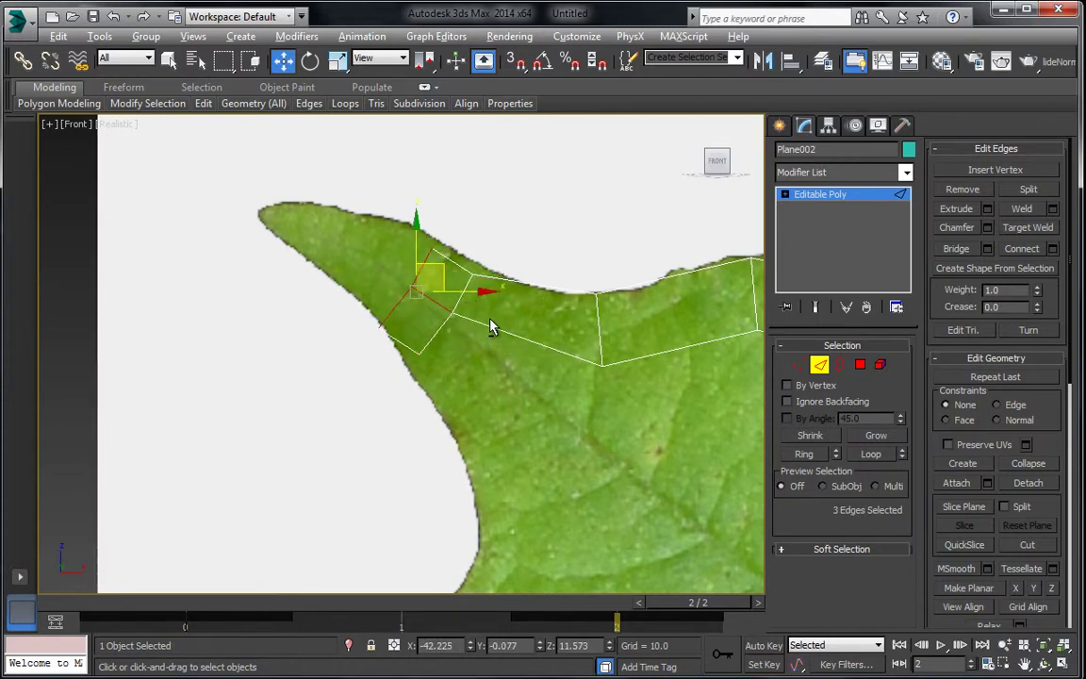
left_click(441, 300, "alt")
Extrude the two selected edges twice so the double-width strip reaches the end of the curved tip
middle_click_drag(455, 317, 546, 373)
left_click_drag(516, 320, 437, 272, "shift")
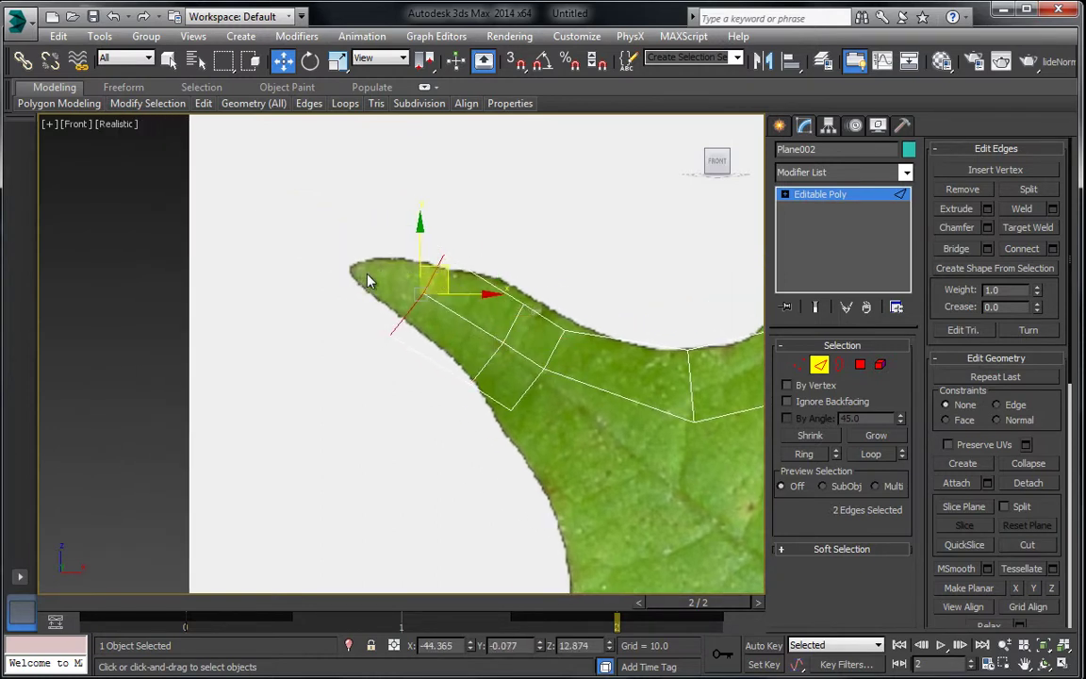
left_click_drag(440, 264, 375, 229, "shift")
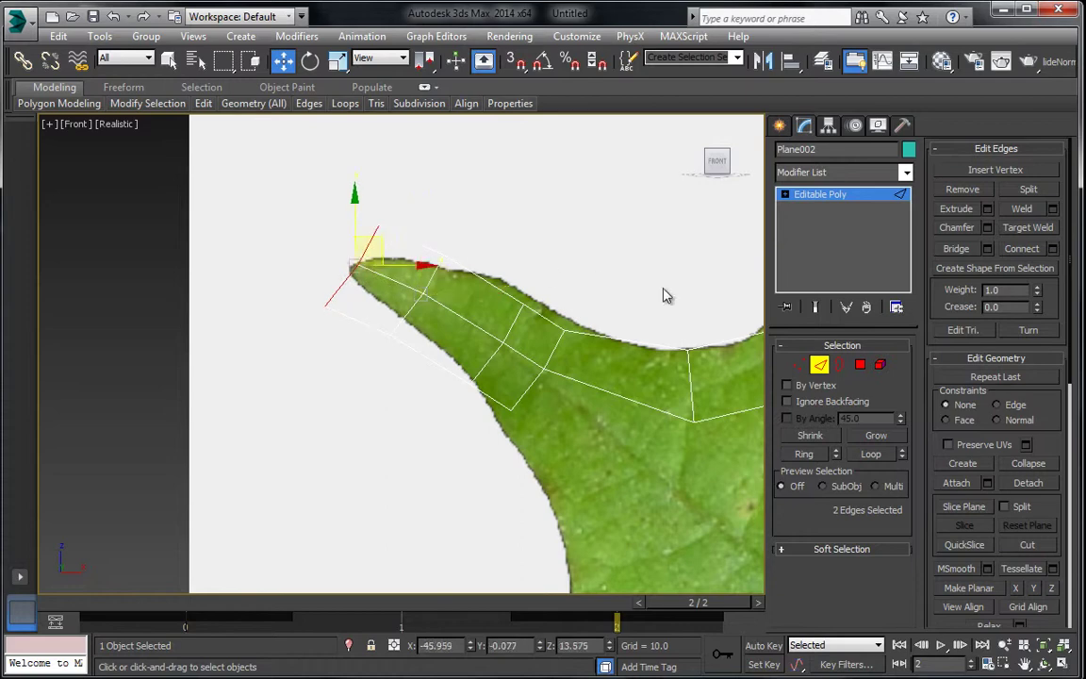
Pull the end vertices in to taper the mesh at the curved tip and align the next upper vertex with the outline
left_click(798, 364)
scroll(373, 277, "up", 2)
left_click_drag(274, 270, 372, 283)
left_click_drag(349, 184, 397, 220)
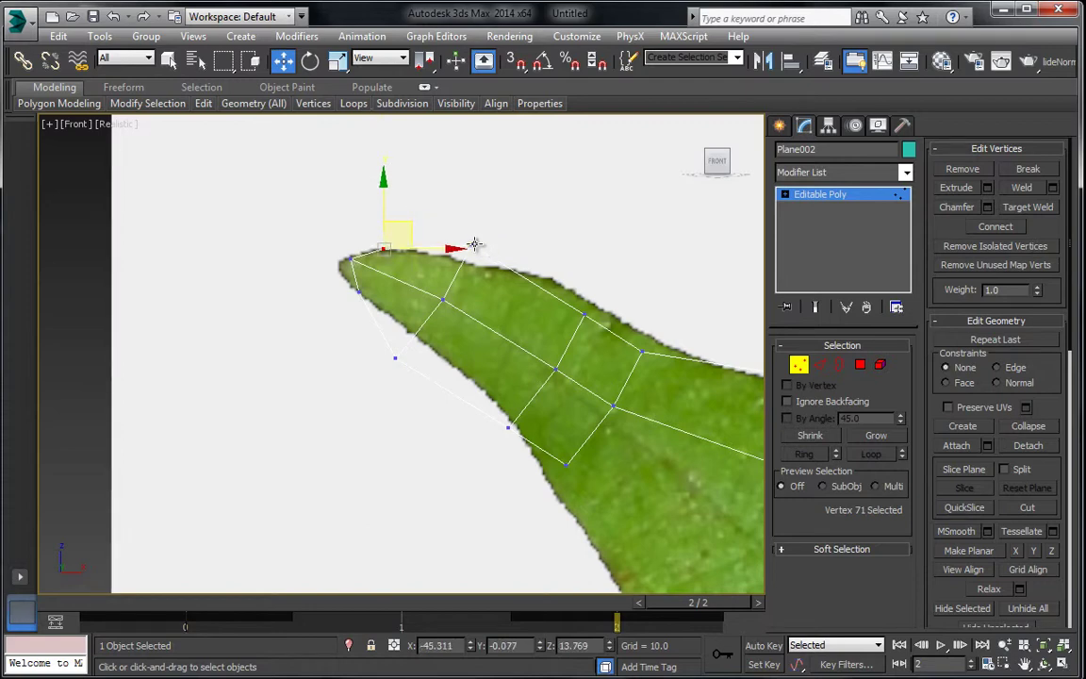
left_click(470, 264)
Move the vertices along the curved tip's lower side onto the leaf outline, down to the tip's base
left_click(397, 356)
left_click_drag(397, 355, 425, 334)
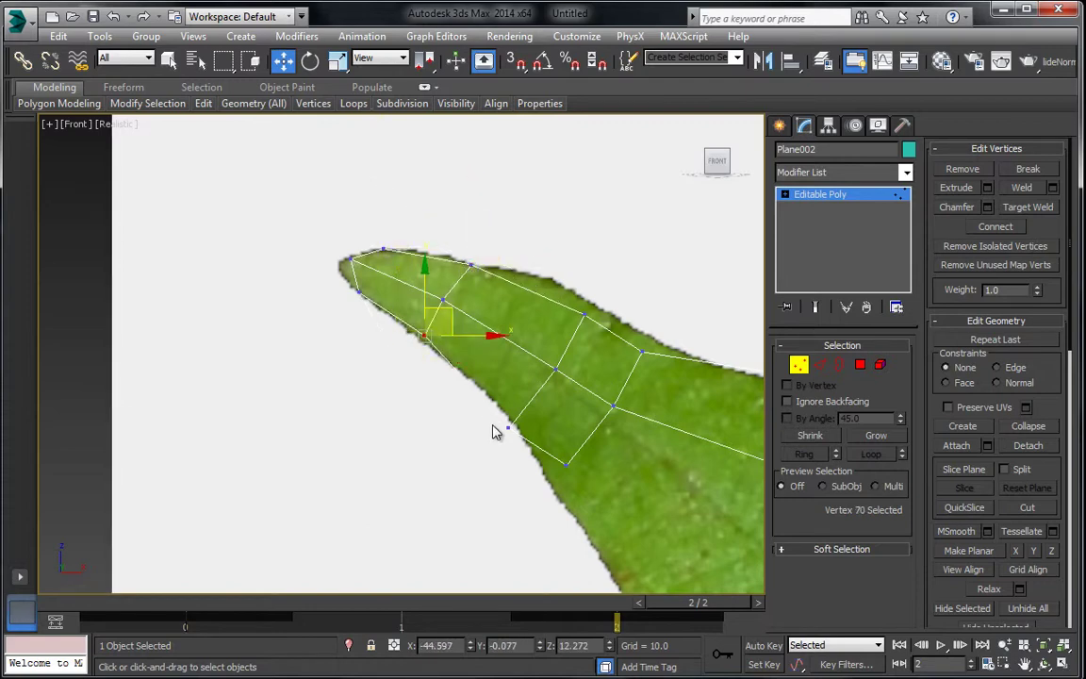
middle_click_drag(497, 429, 502, 341)
left_click_drag(492, 341, 491, 325)
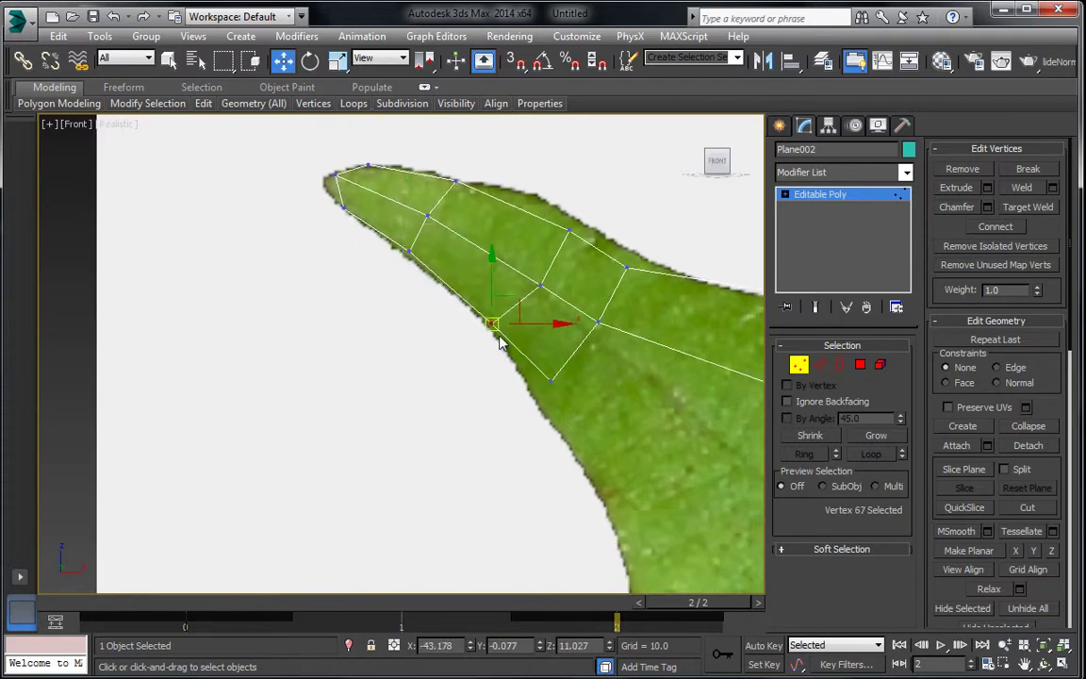
left_click(552, 380)
middle_click_drag(533, 407, 533, 285)
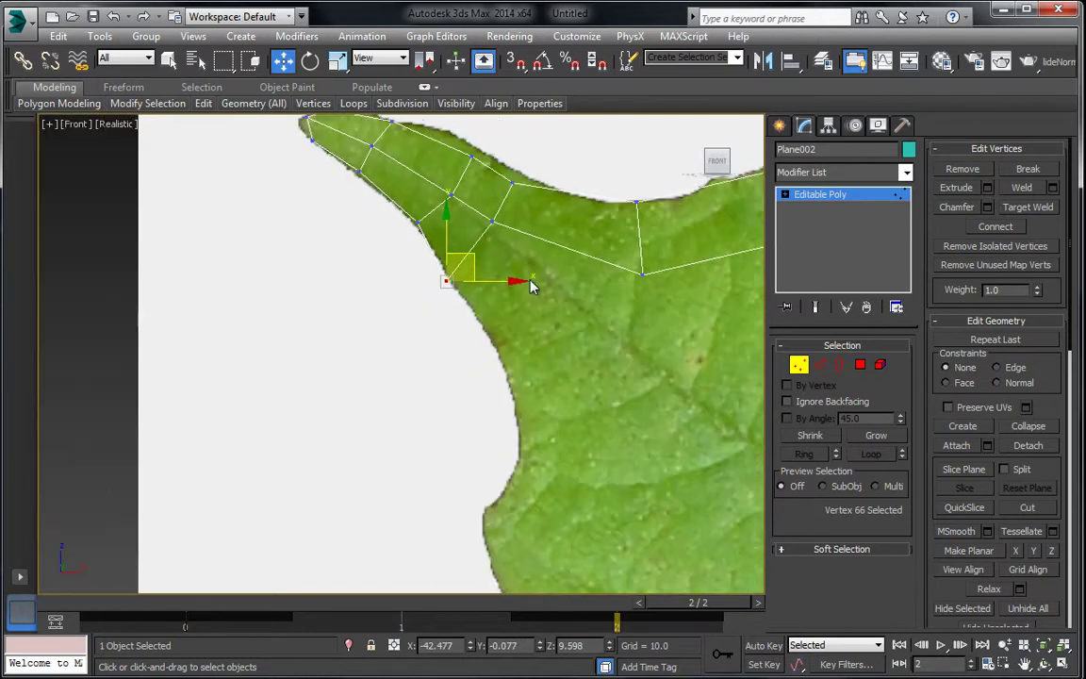
Extrude the lower edge at the curved tip's base into one polygon running down the leaf outline
key("2")
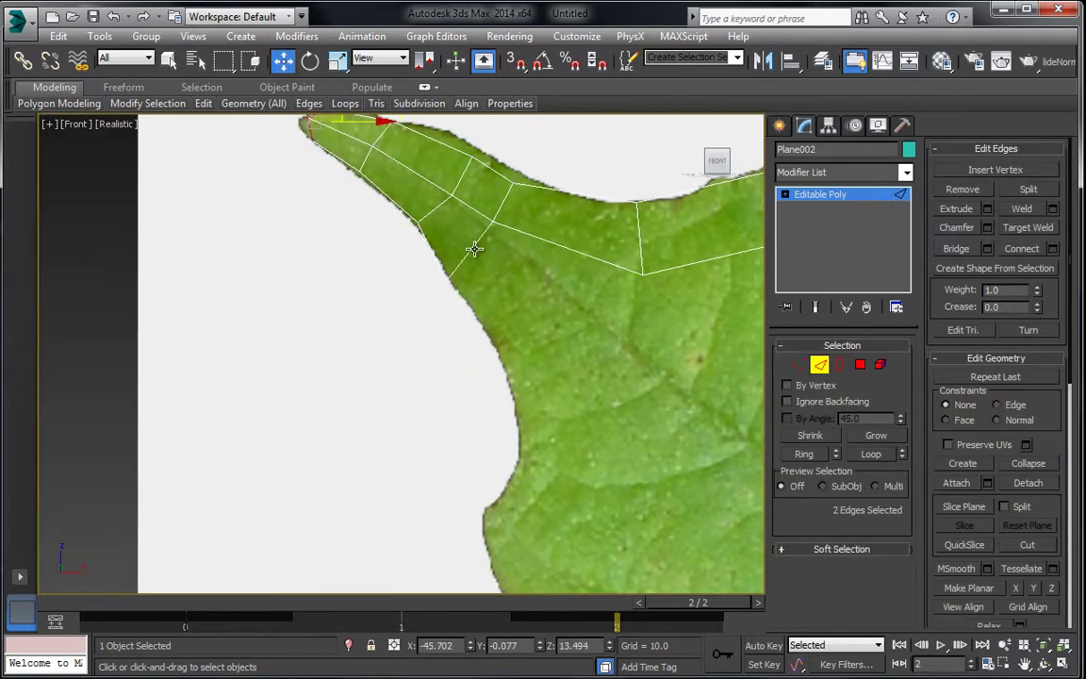
left_click(454, 209)
left_click_drag(574, 346, 655, 337)
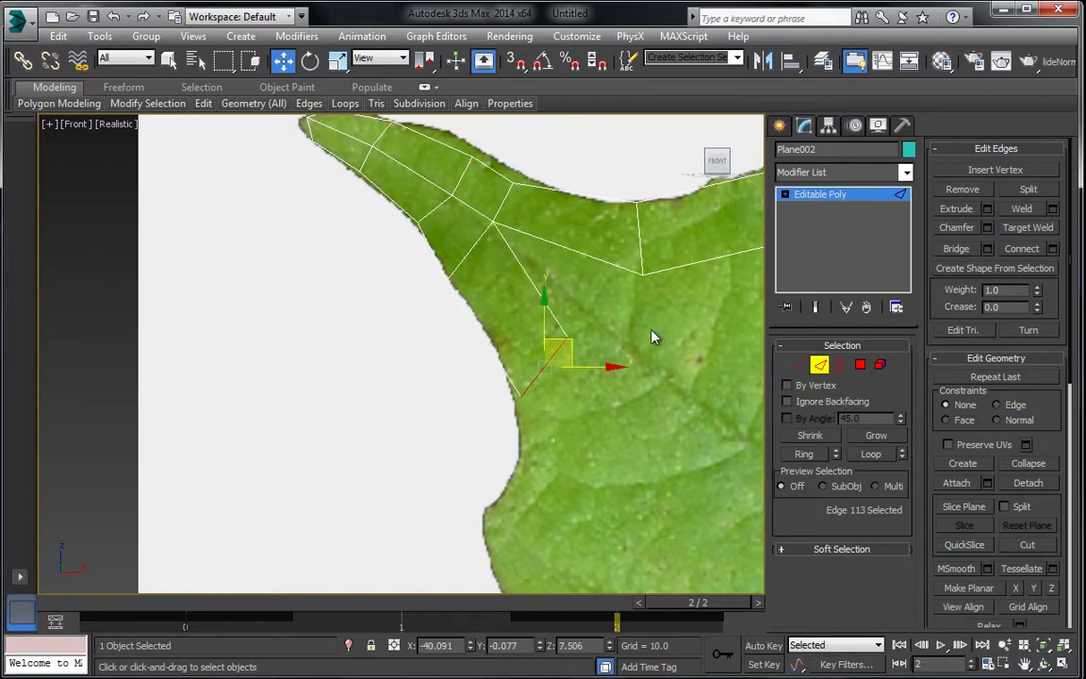
Collapse the new polygon's inner vertex and the upper strip's nearby inner vertex into one shared vertex
left_click(801, 363)
left_click(642, 275)
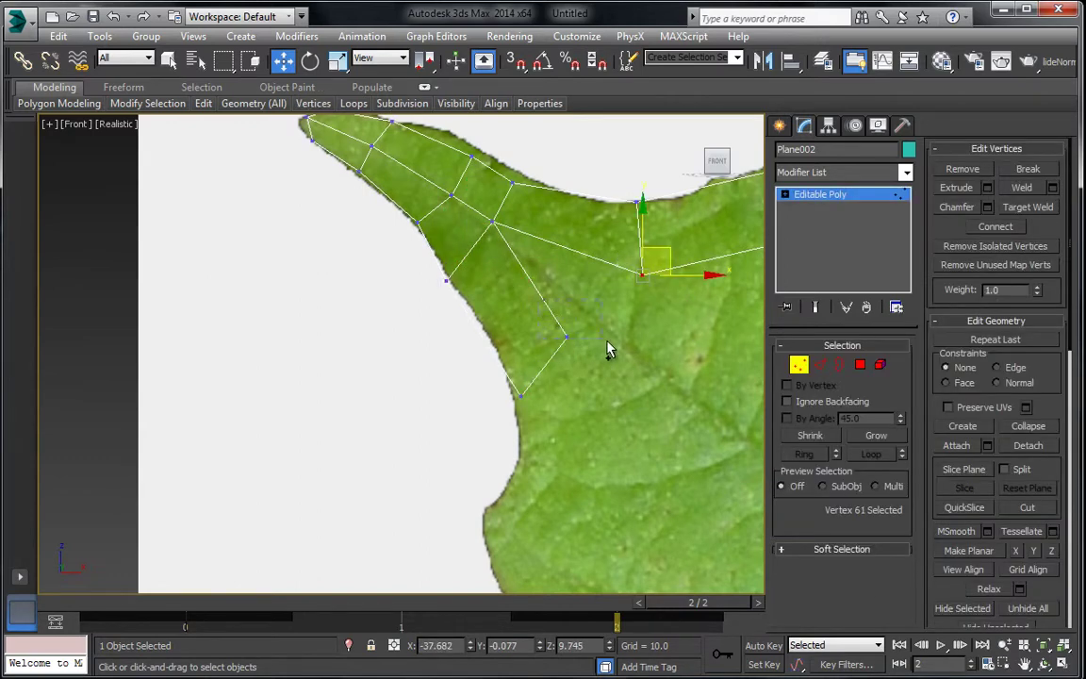
left_click(566, 337, "ctrl")
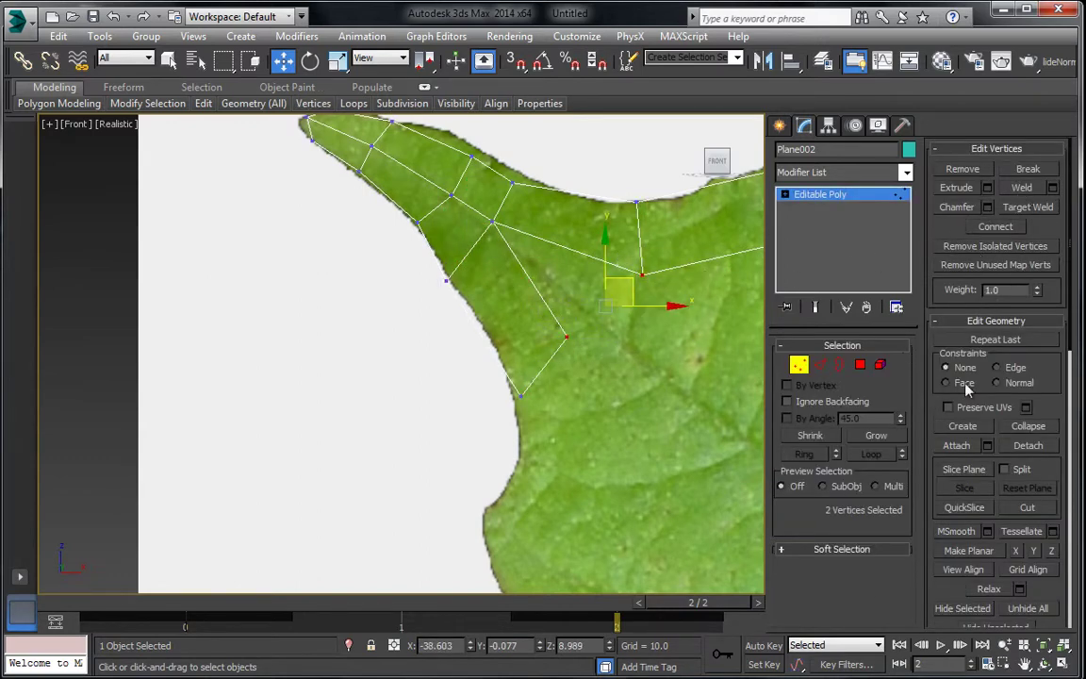
left_click(1027, 426)
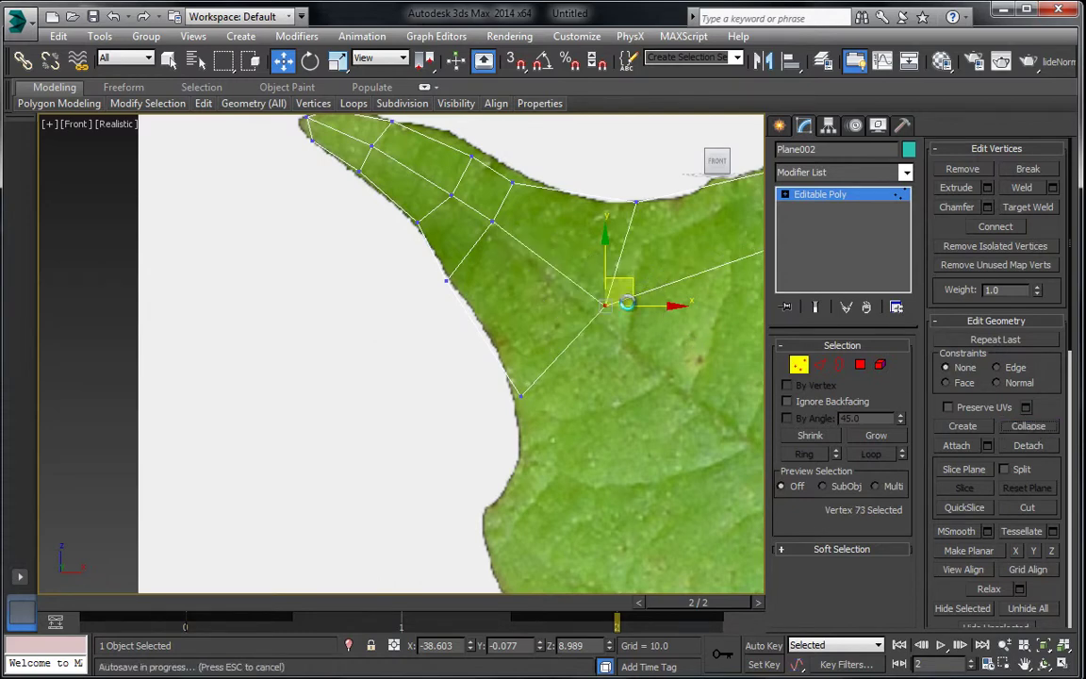
Extend the strip down the lobe's left edge with two polygons toward the small bump, rotating their end edges
middle_click_drag(582, 380, 590, 210)
left_click(820, 364)
left_click_drag(585, 174, 634, 303, "shift")
key("e")
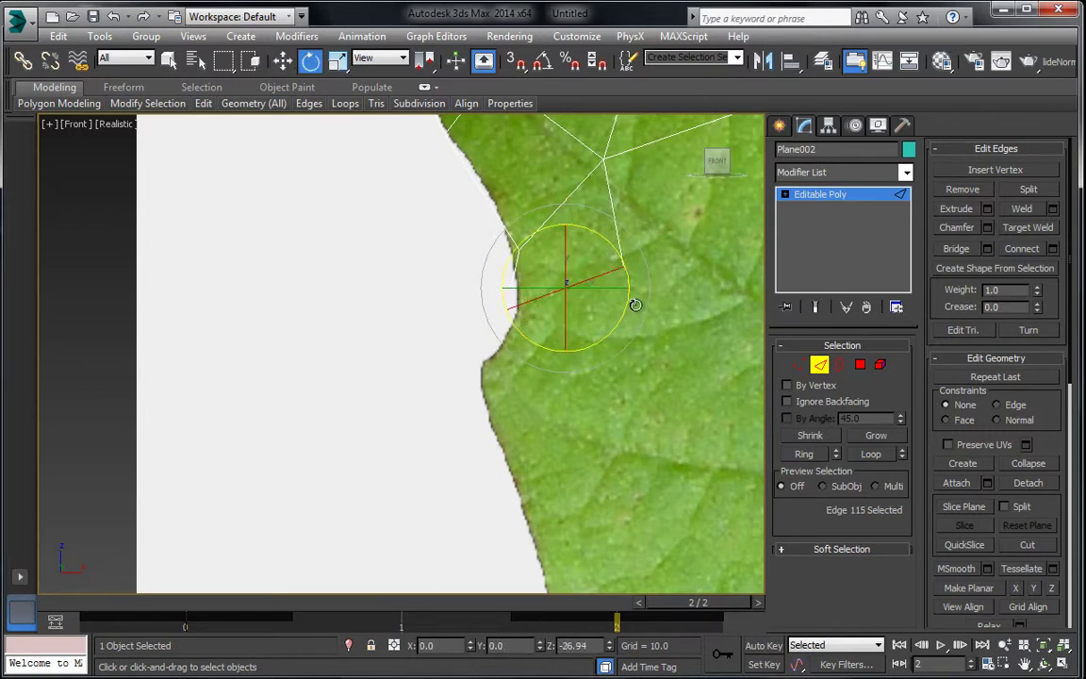
key("w")
left_click_drag(598, 262, 625, 352)
key("e")
key("w")
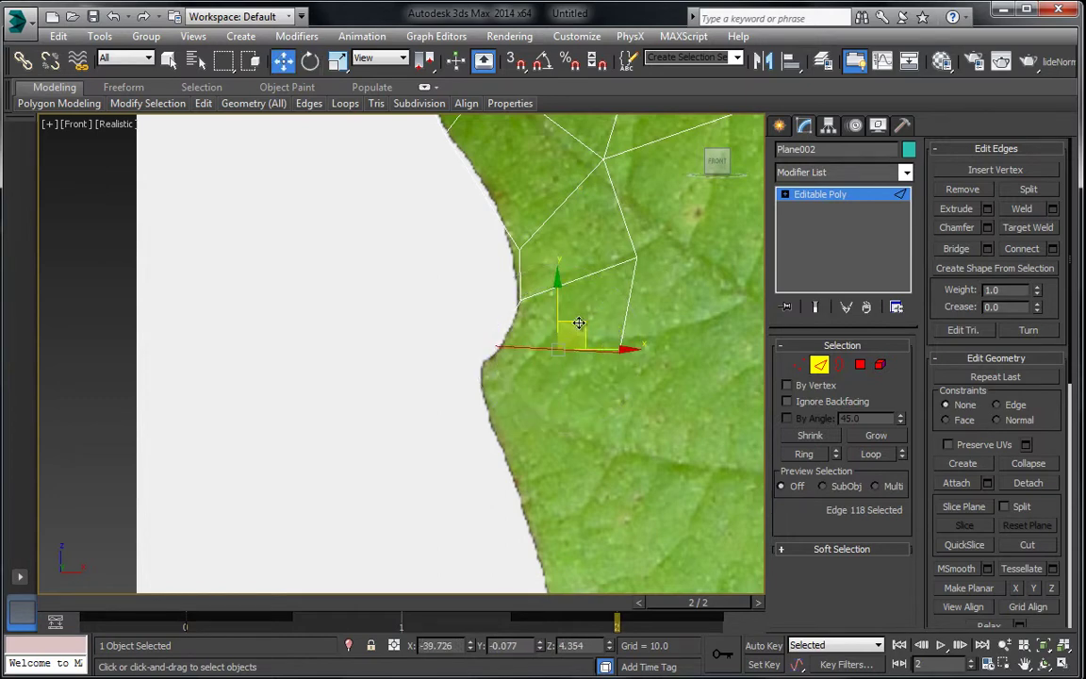
left_click_drag(579, 322, 594, 340)
Move the two inner vertices of the new polygons closer to the outline to narrow the strip above the bump
left_click(798, 363)
left_click(631, 351)
left_click(636, 258)
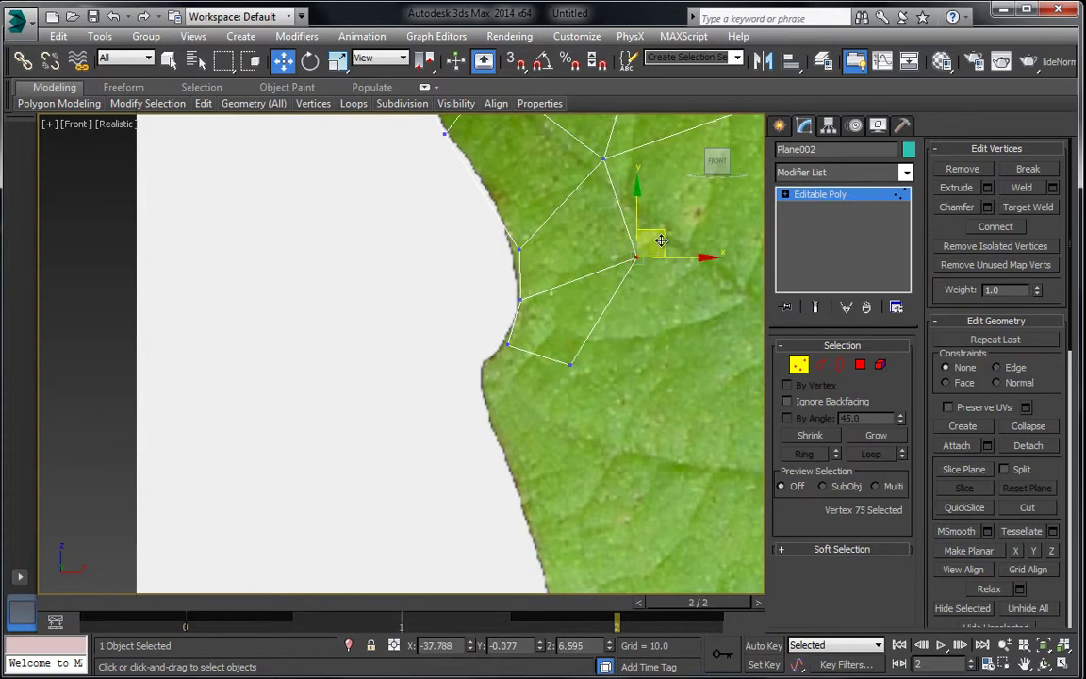
left_click_drag(634, 261, 594, 296)
Extrude a polygon onto the small bump and move its inner vertex onto the outline just below the bump
key("2")
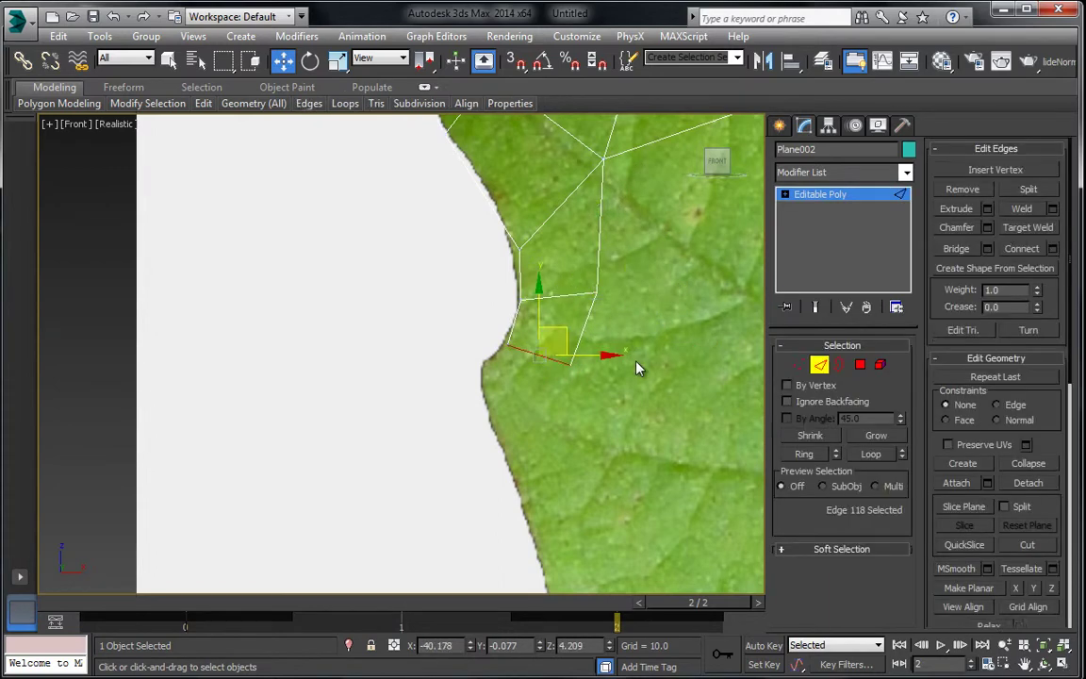
middle_click_drag(637, 368, 633, 295)
left_click(514, 308)
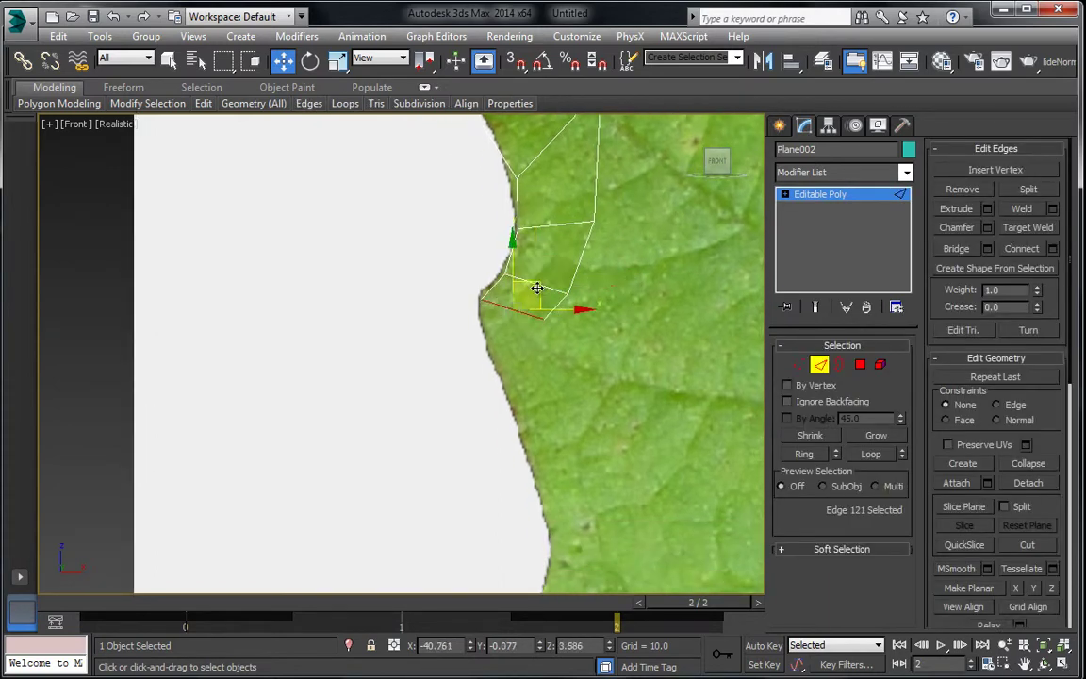
left_click(797, 368)
left_click(544, 319)
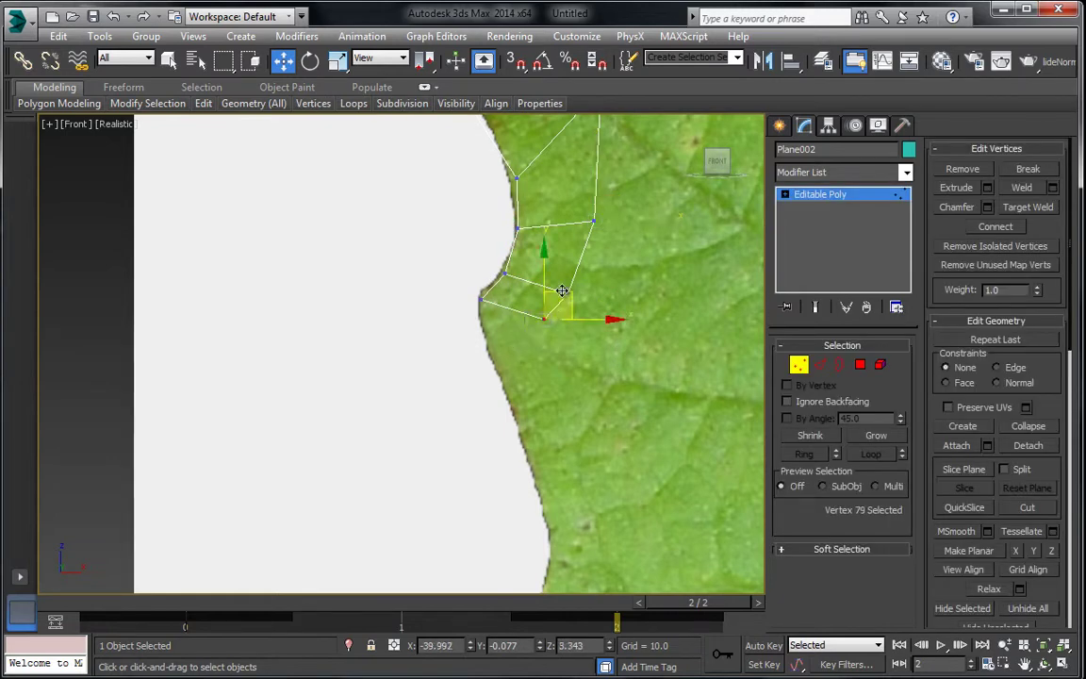
left_click_drag(562, 290, 513, 329)
left_click(495, 357)
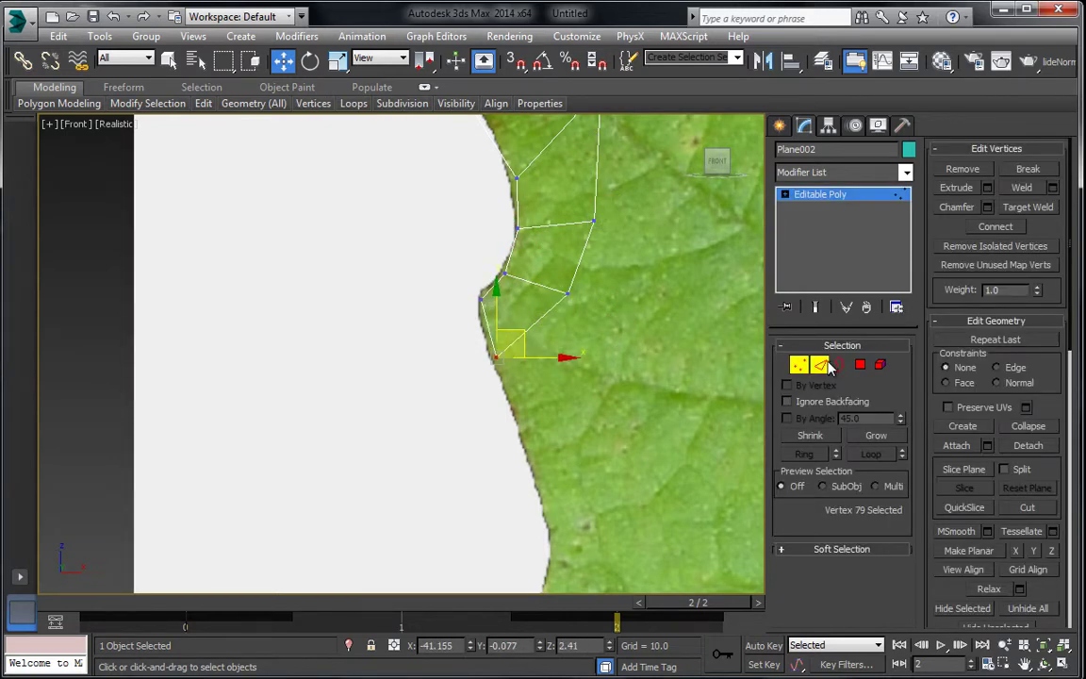
Extrude the slanted edge below the bump into two polygons down to the concave bend, rotating the end edge horizontal
left_click(822, 364)
middle_click_drag(683, 367, 616, 284)
left_click(461, 246)
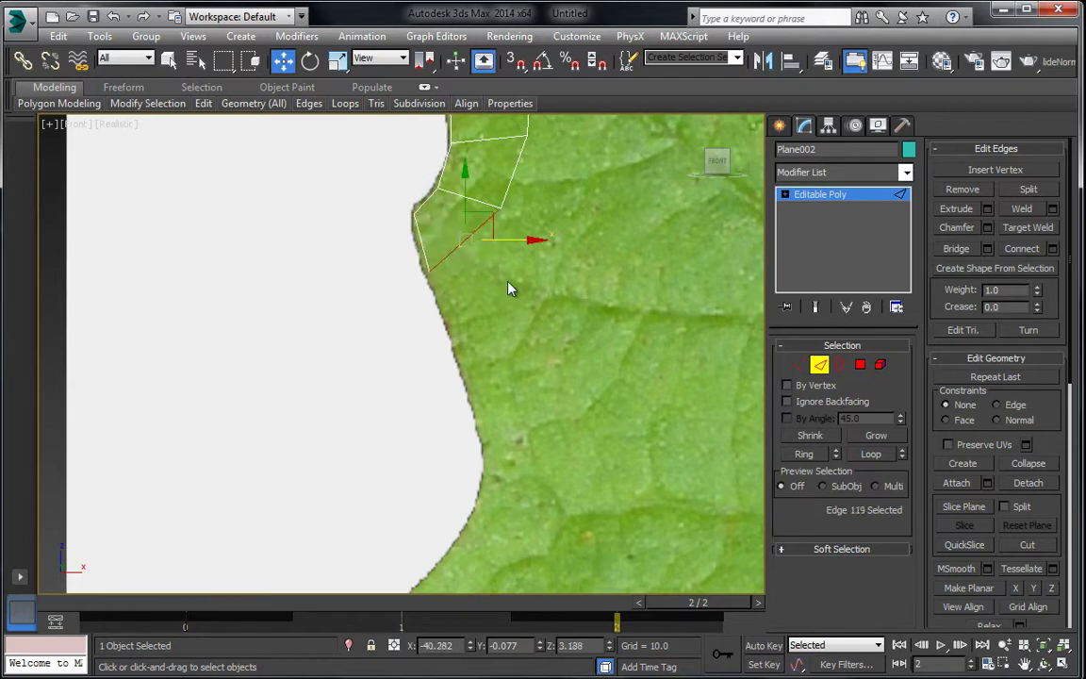
scroll(459, 282, "down", 4)
mouse_move(508, 281)
middle_mouse_down()
mouse_move(417, 275)
mouse_move(444, 272)
mouse_move(388, 366)
mouse_move(226, 278)
middle_mouse_up()
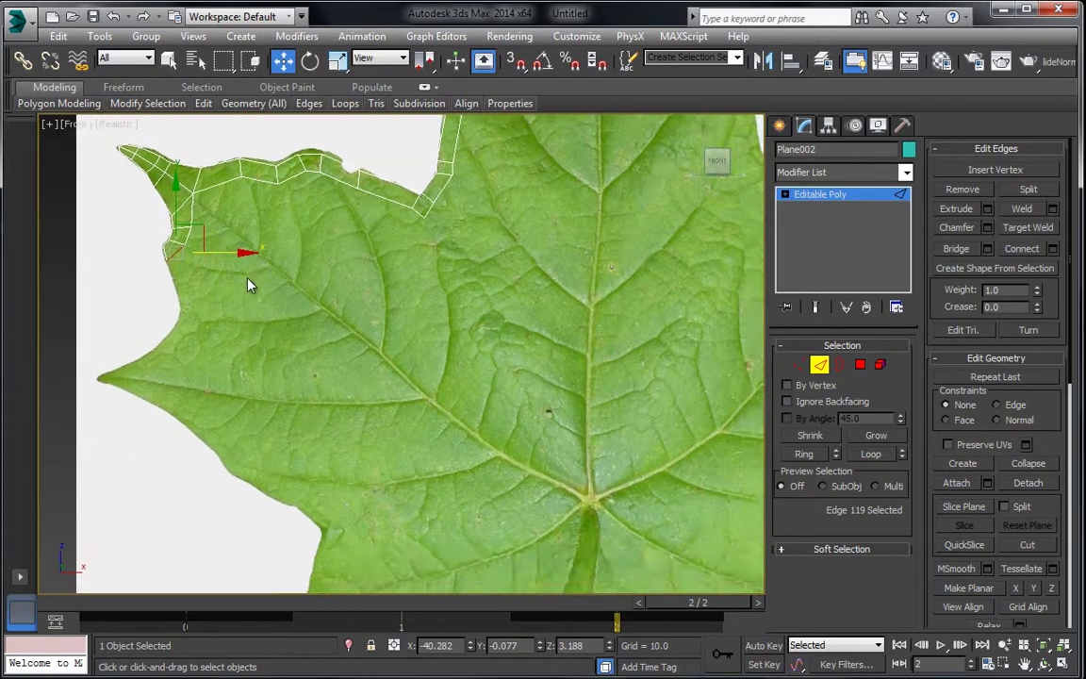
scroll(248, 286, "down", 4)
scroll(272, 262, "up", 8)
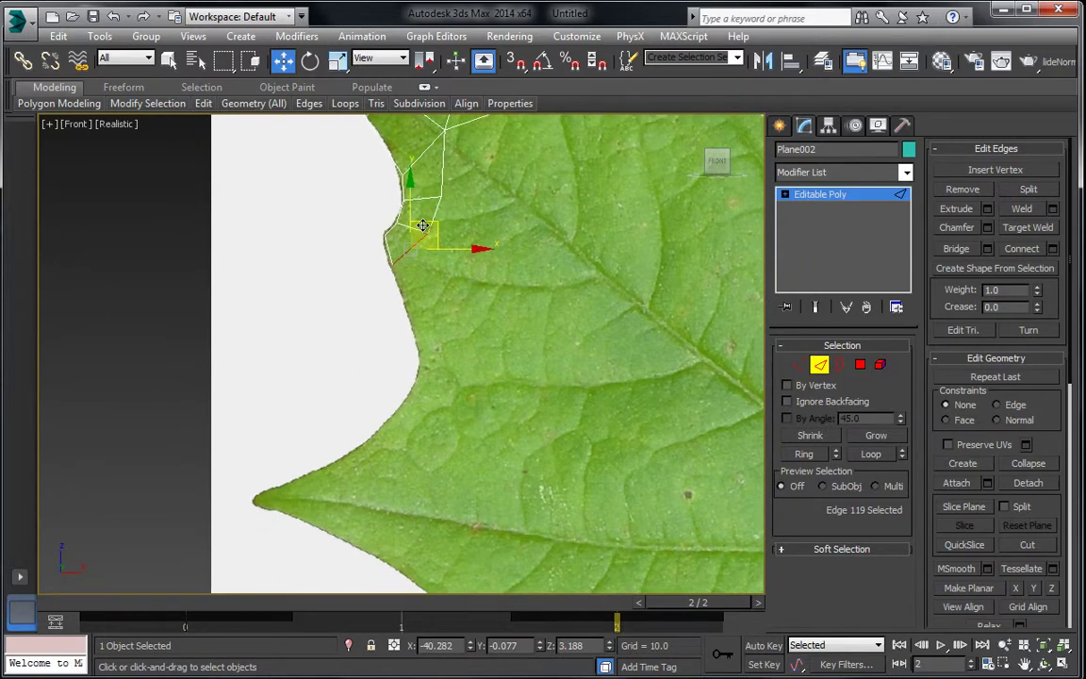
left_click(447, 284)
left_click_drag(443, 303, 505, 364, "shift")
key("e")
key("w")
key("e")
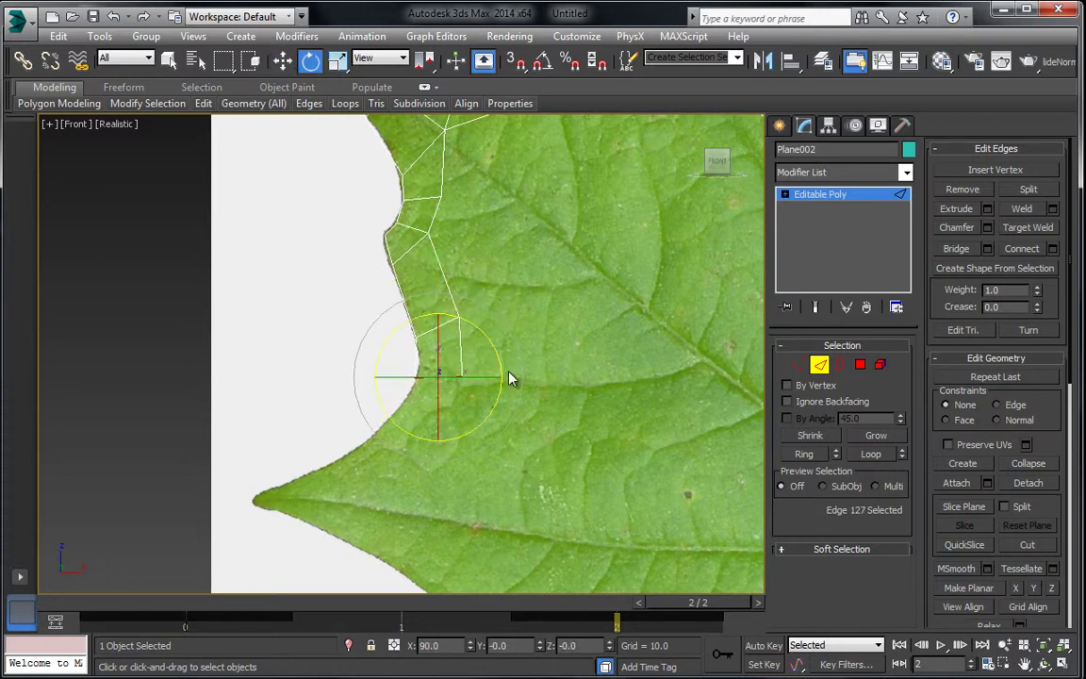
left_click(283, 61)
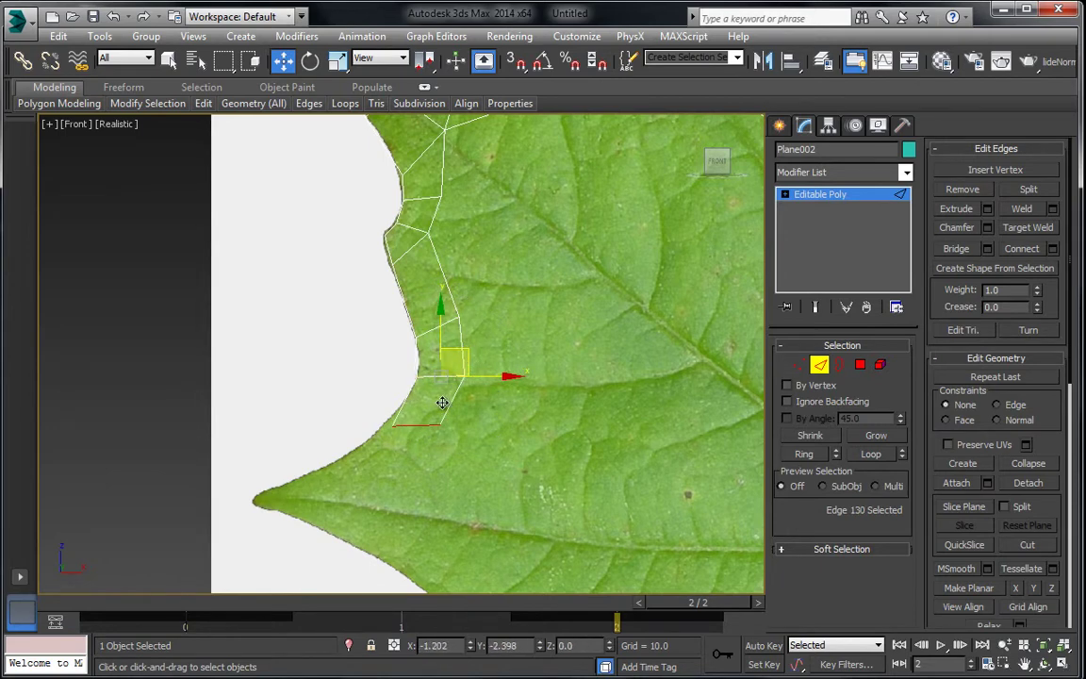
Continue the strip around the concave bend with four polygons toward the pointed left tip, rotating each end edge to fit
left_click_drag(467, 355, 444, 400, "shift")
key("e")
key("w")
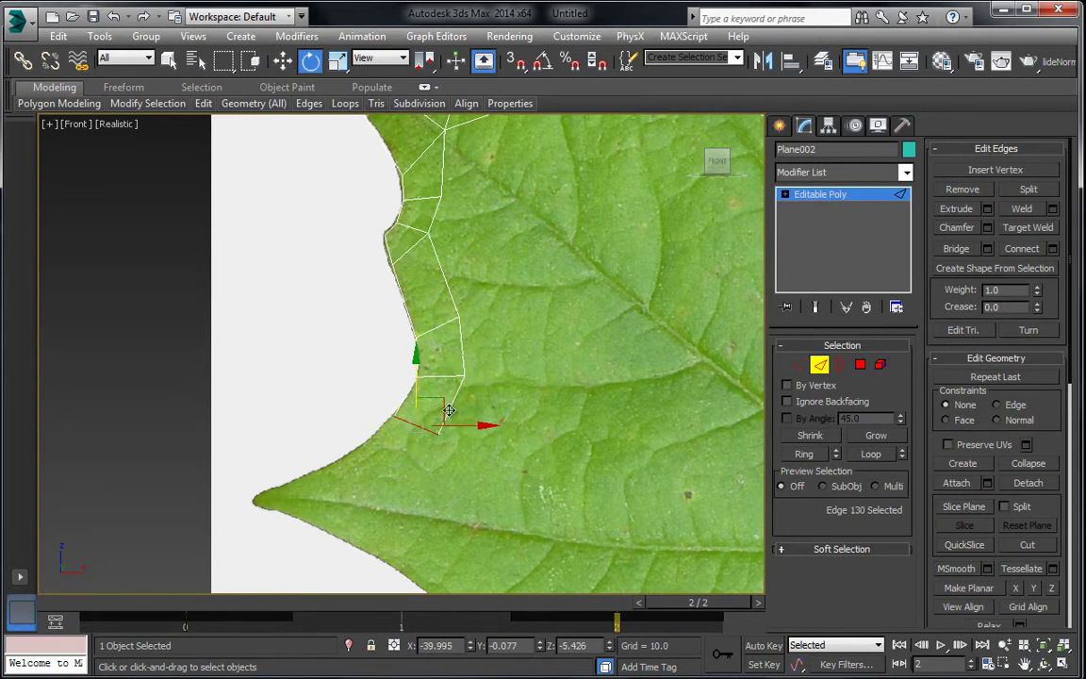
middle_click_drag(452, 405, 553, 332)
mouse_move(545, 327)
left_mouse_down("shift")
mouse_move(492, 376)
mouse_move(517, 362)
mouse_move(514, 392)
mouse_move(412, 393)
mouse_move(454, 382)
mouse_move(426, 406)
left_mouse_up("shift")
key("e")
key("w")
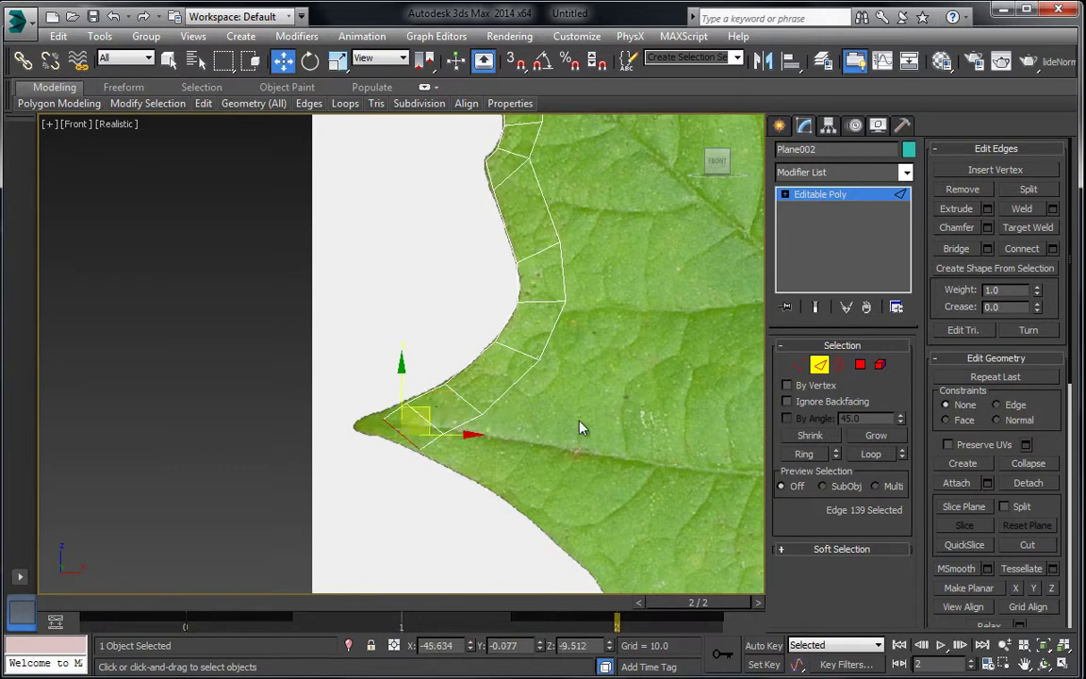
Move the last polygon's two end vertices onto the pointed tip and the outline's lower side
left_click(799, 365)
scroll(582, 339, "up", 4)
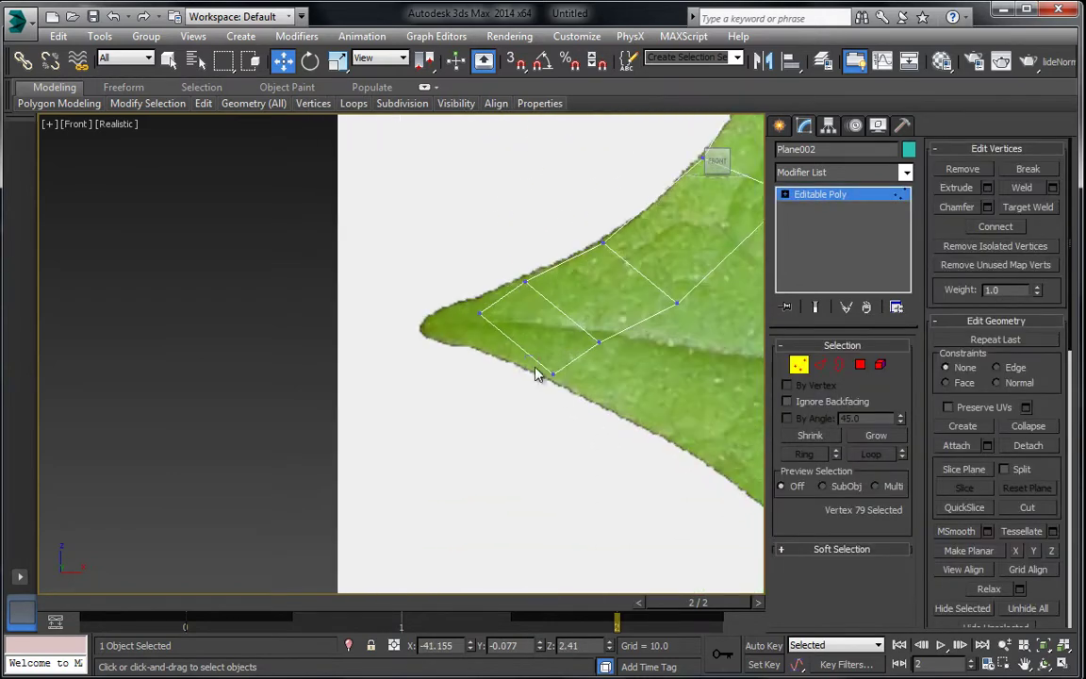
left_click_drag(574, 352, 577, 358)
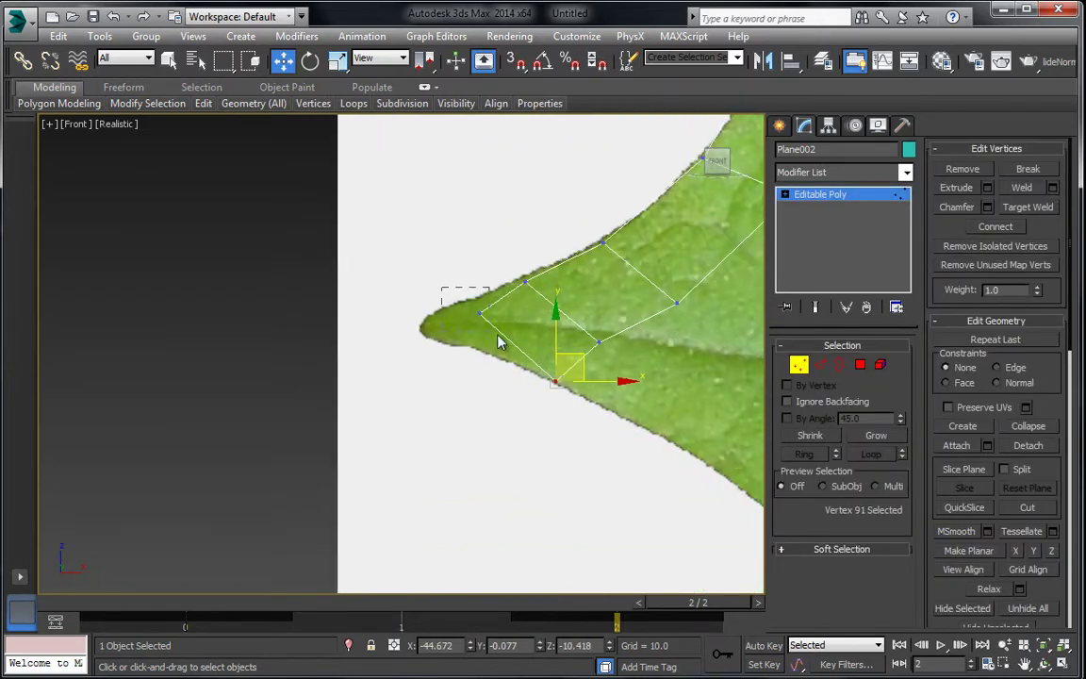
left_click_drag(500, 342, 501, 343)
left_click_drag(509, 298, 463, 310)
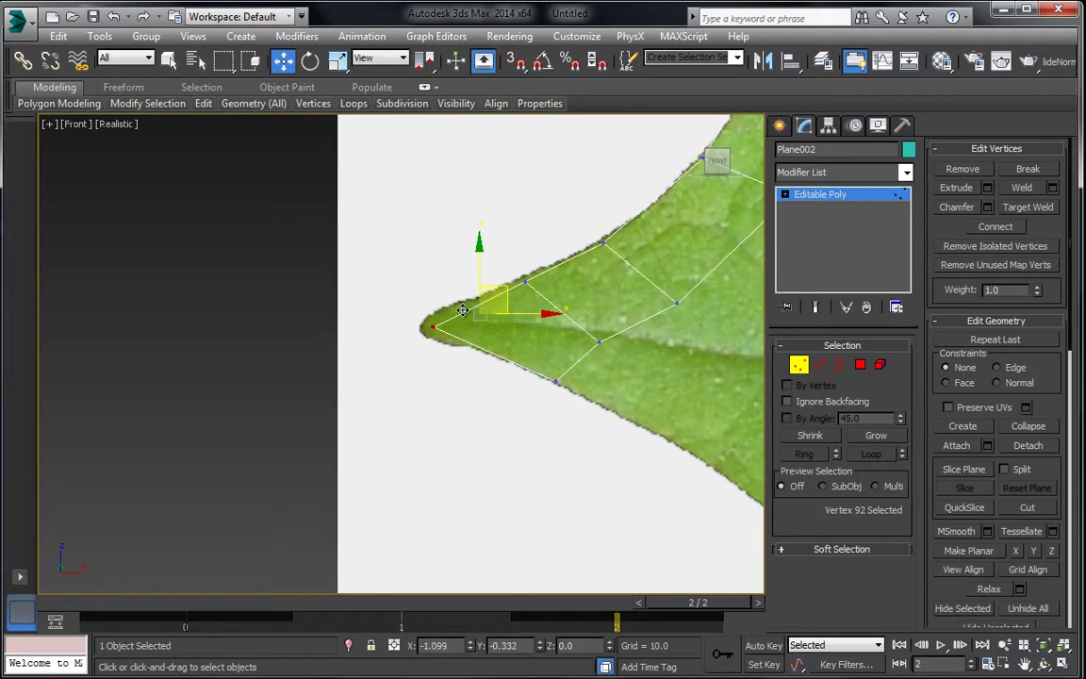
Extrude the short inner edge behind the pointed left tip into a polygon along the outline's lower side
key("2")
middle_click_drag(573, 357, 486, 300)
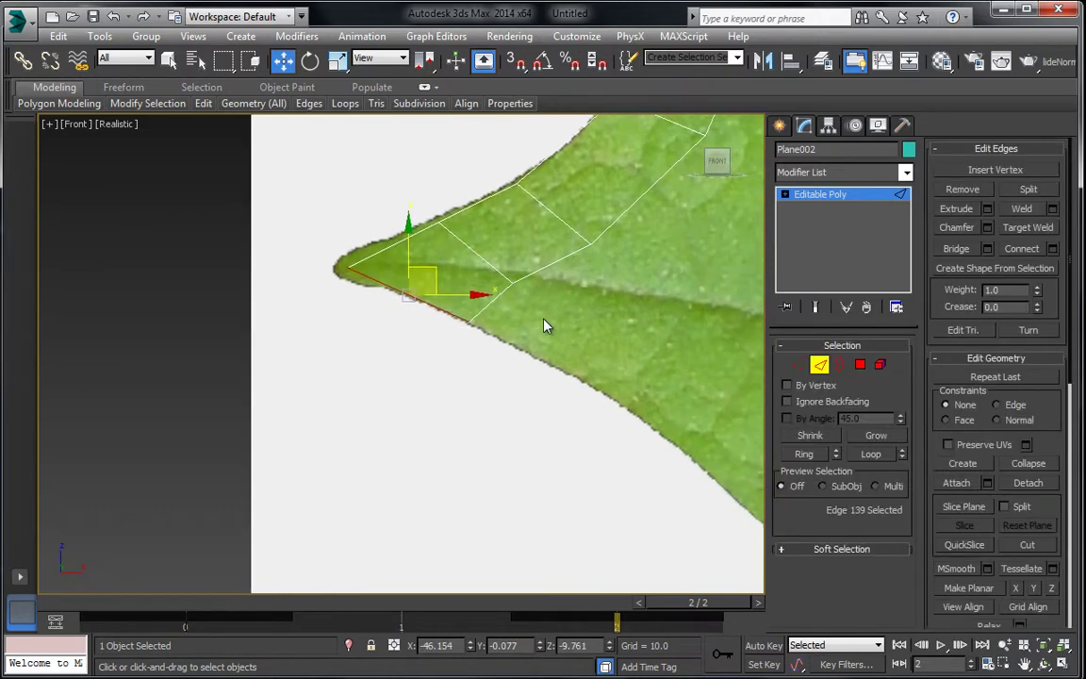
left_click(488, 303)
scroll(495, 330, "down", 2)
middle_click_drag(504, 355, 475, 309)
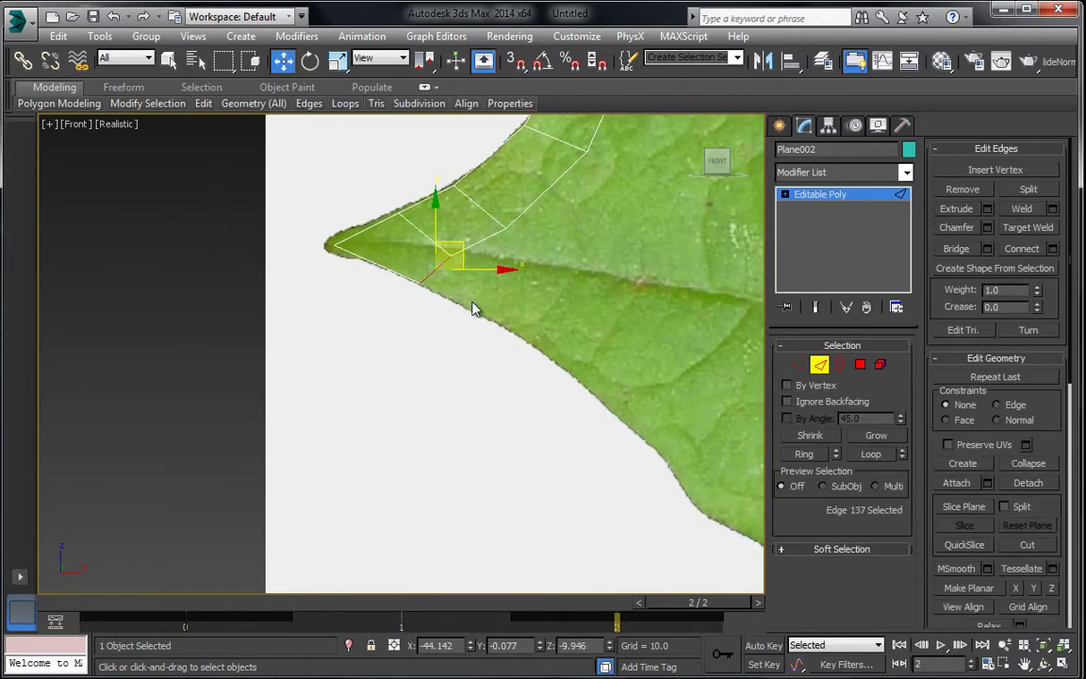
left_click(564, 305)
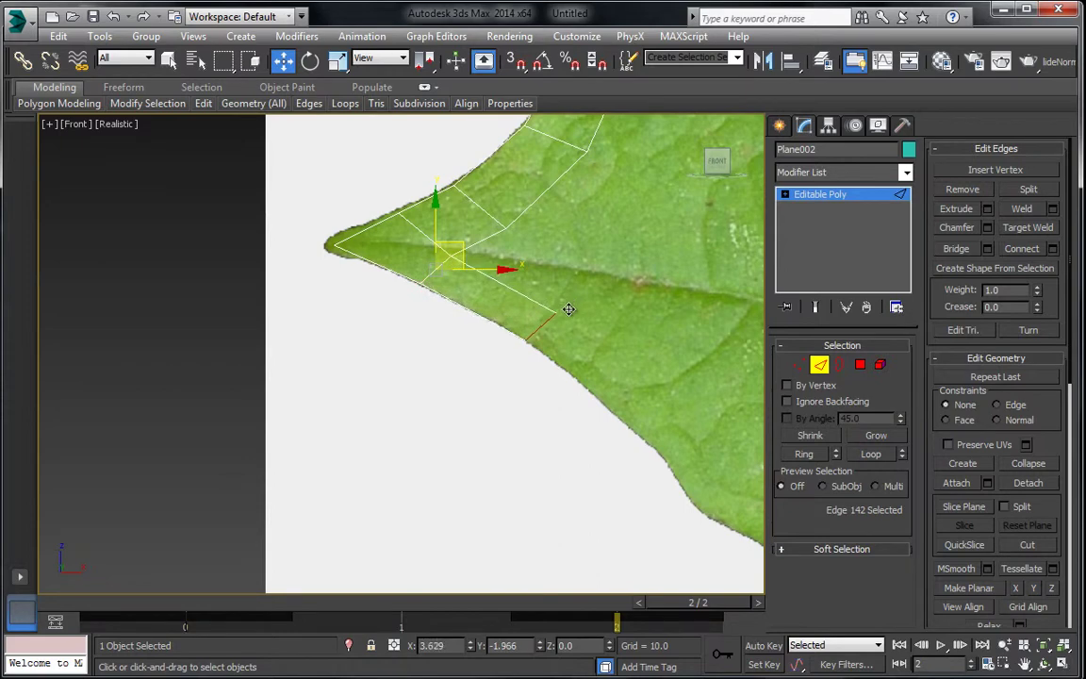
middle_click_drag(585, 347, 524, 325)
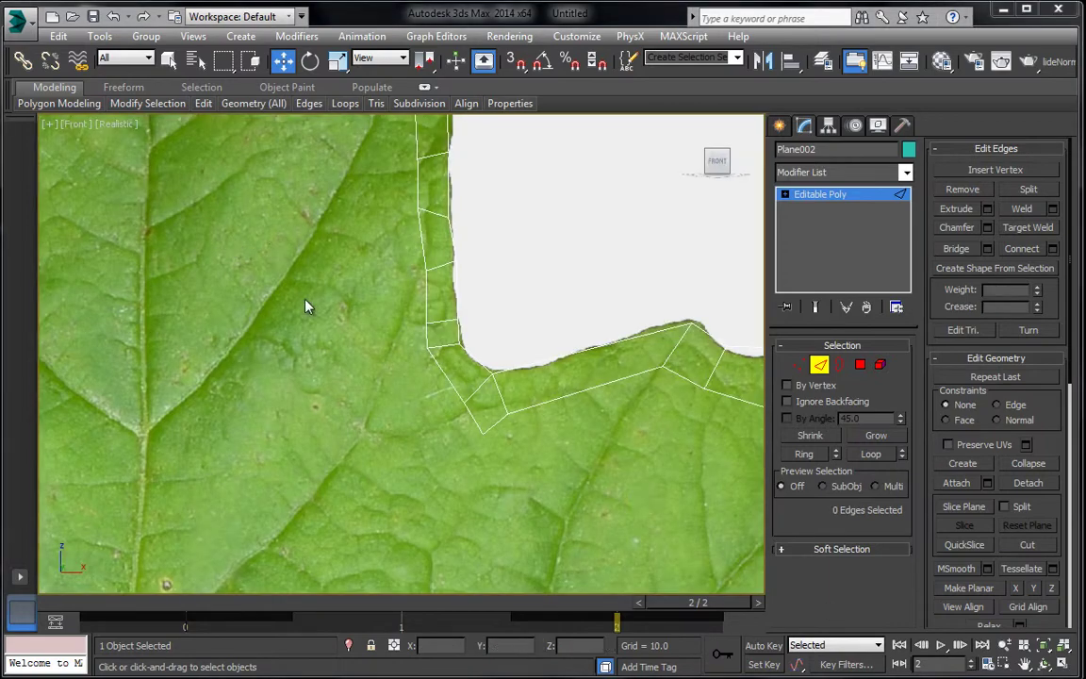
Examine the traced border strip around the whole leaf outline
scroll(305, 299, "down", 4)
middle_click_drag(306, 300, 458, 371)
middle_click_drag(411, 341, 453, 230)
scroll(443, 291, "down", 2)
middle_click_drag(404, 396, 431, 271)
middle_click_drag(489, 427, 463, 424)
scroll(486, 344, "up", 1)
scroll(449, 324, "down", 4)
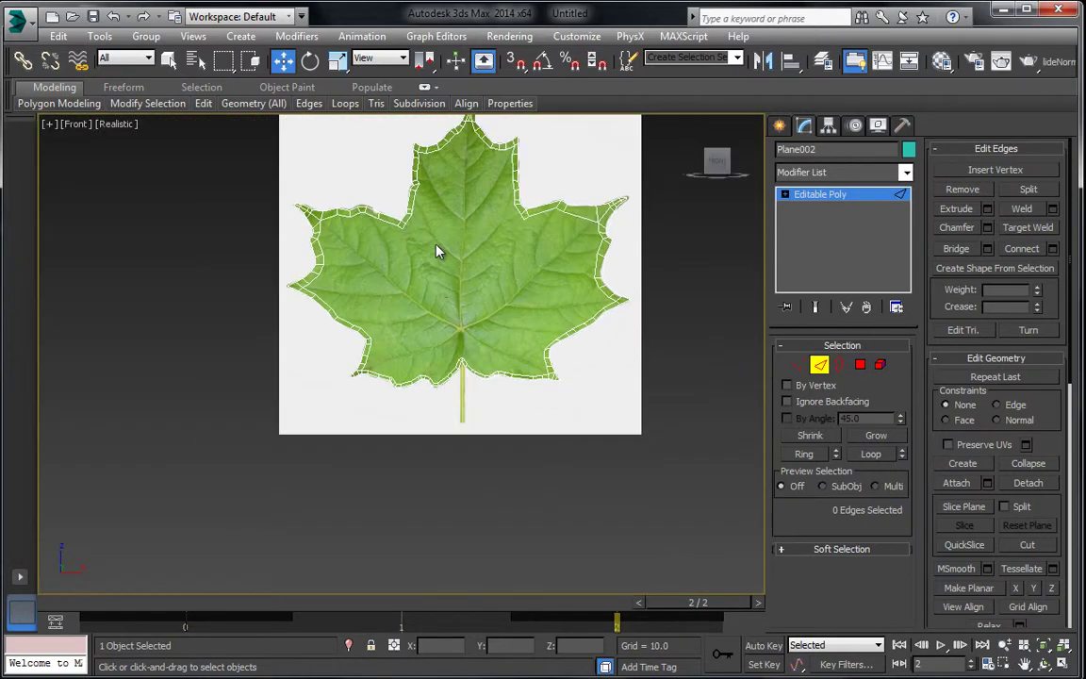
Extrude the three inner border edges at the corner of the upper-left lobe diagonally toward the leaf's interior
middle_click_drag(383, 257, 364, 280)
scroll(364, 276, "up", 2)
scroll(390, 291, "up", 4)
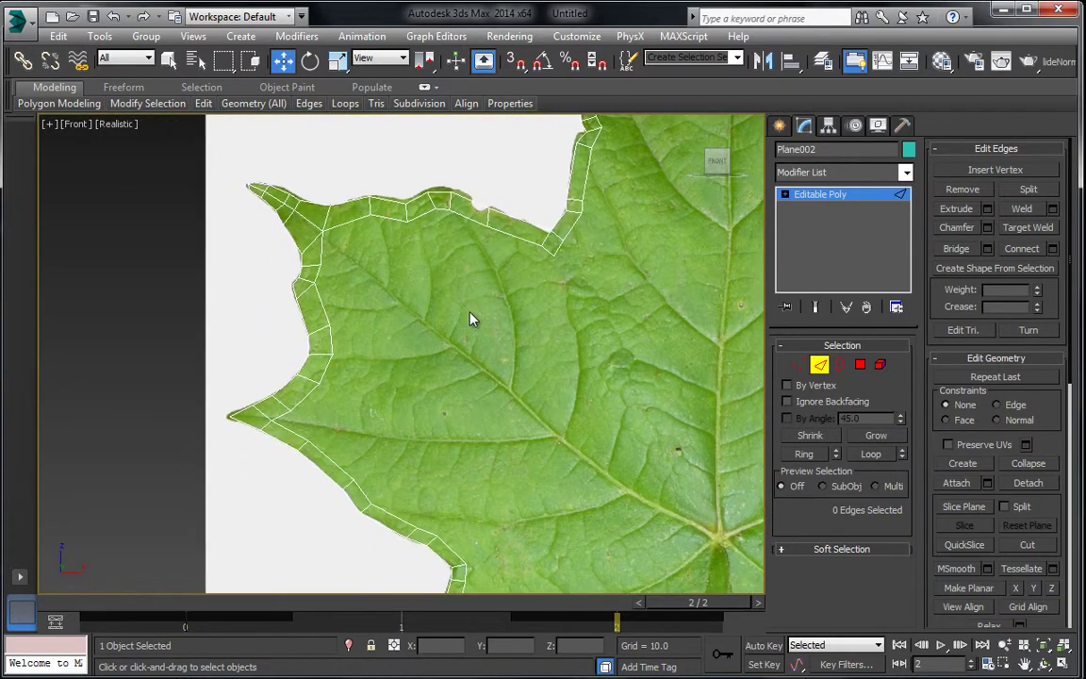
scroll(400, 291, "up", 2)
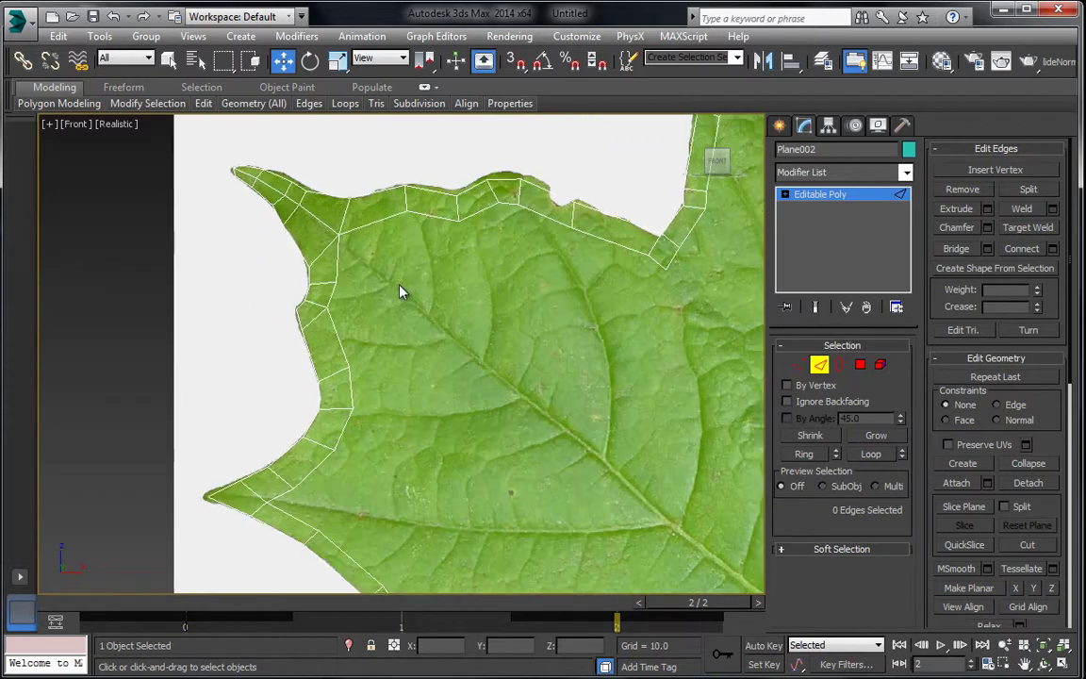
middle_click_drag(375, 262, 432, 318)
scroll(431, 318, "up", 2)
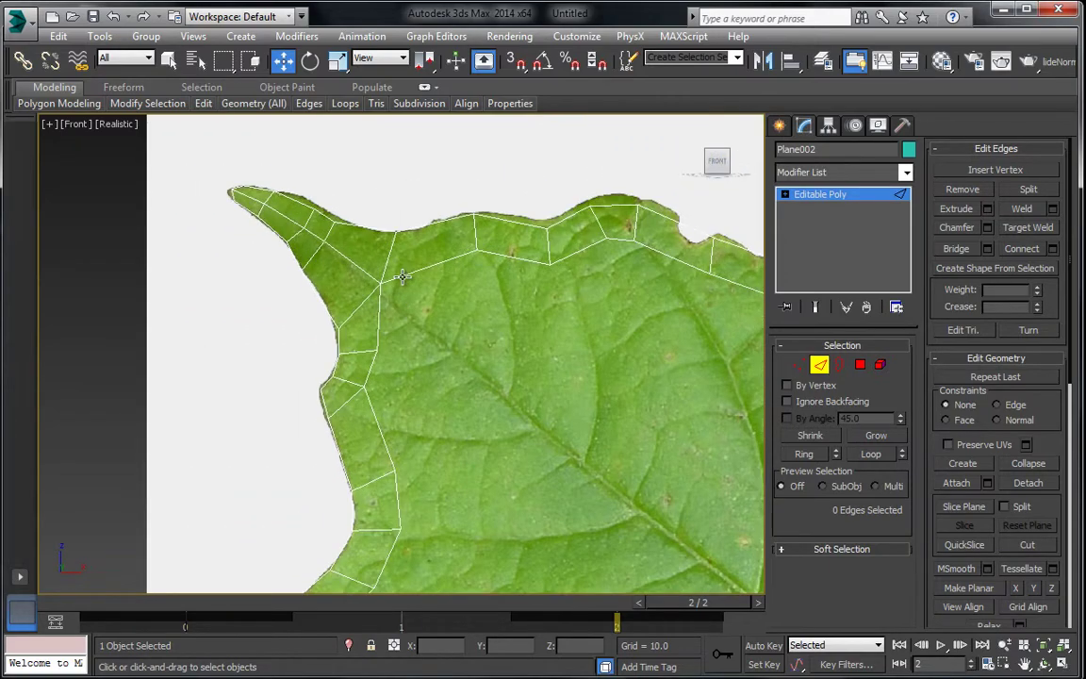
left_click(404, 276)
left_click(381, 321, "ctrl")
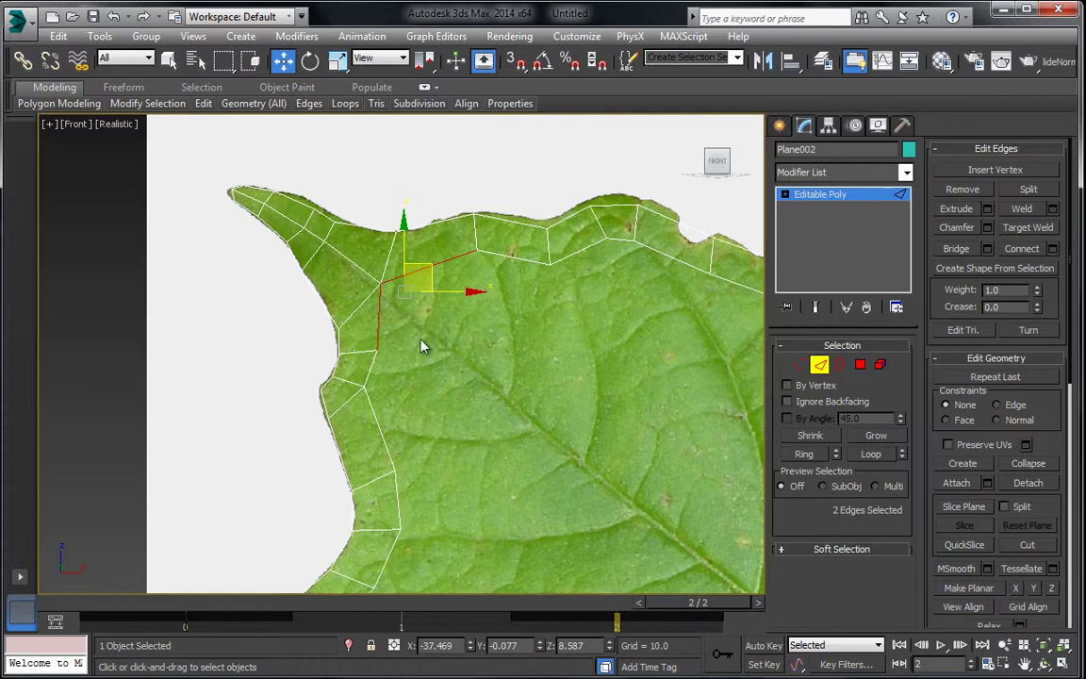
left_click(376, 364, "ctrl")
left_click_drag(421, 295, 492, 344)
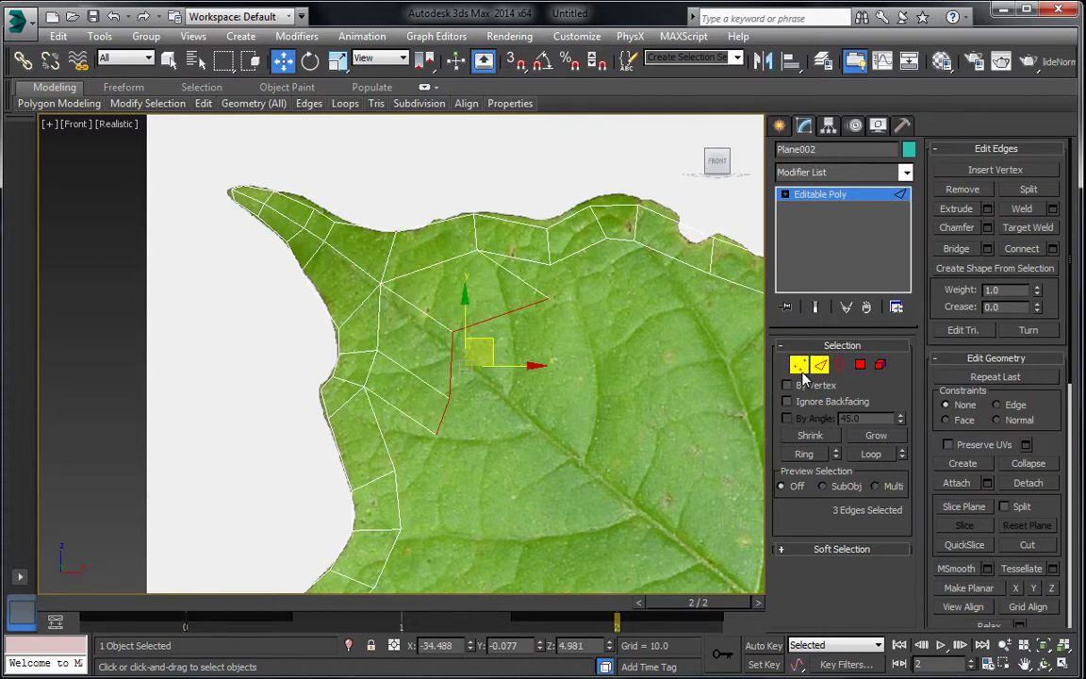
Target-weld the new strip's upper and lower end vertices onto the nearest inner border vertices
left_click(800, 367)
left_click(547, 298)
right_click(547, 298)
left_click(462, 375)
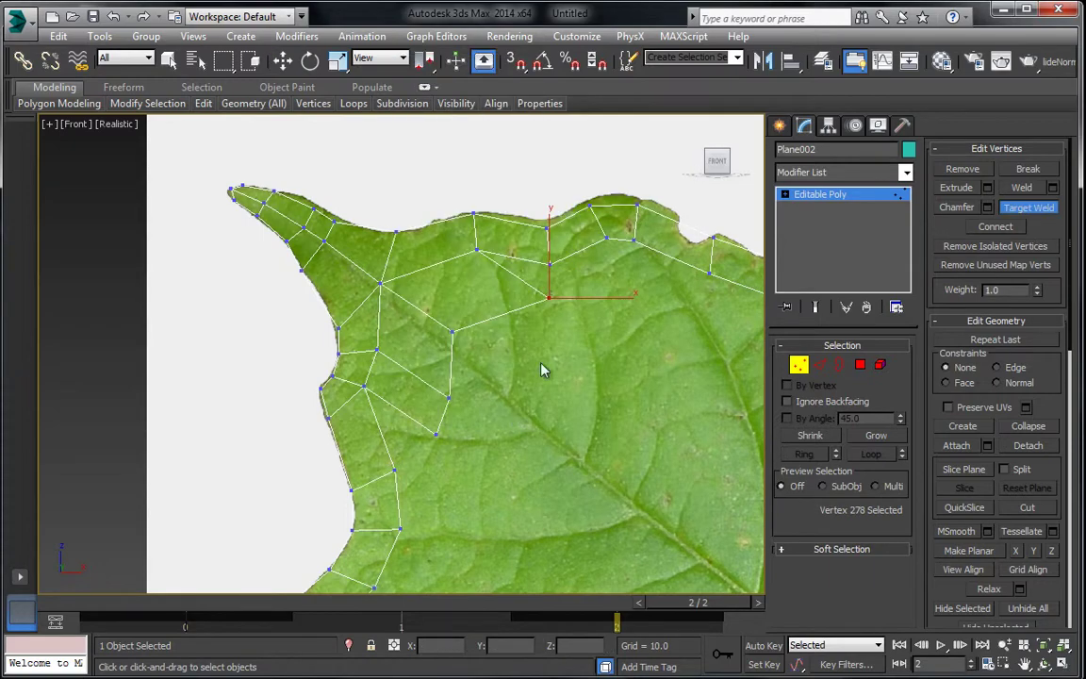
middle_click_drag(531, 335, 533, 327)
key("w")
right_click(550, 275)
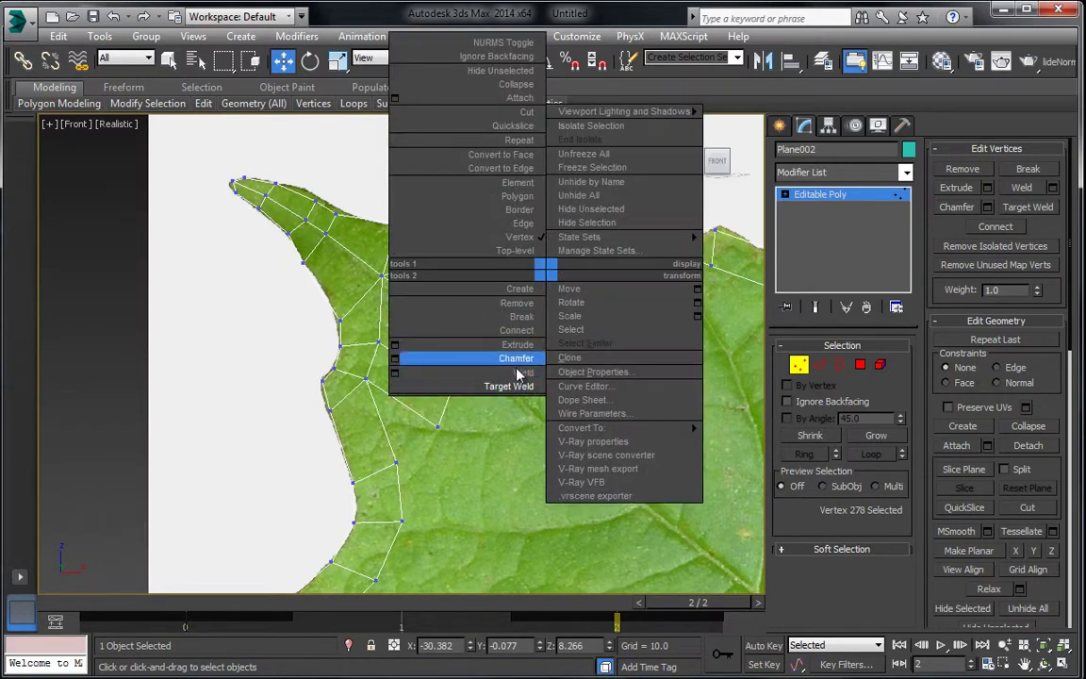
left_click(505, 382)
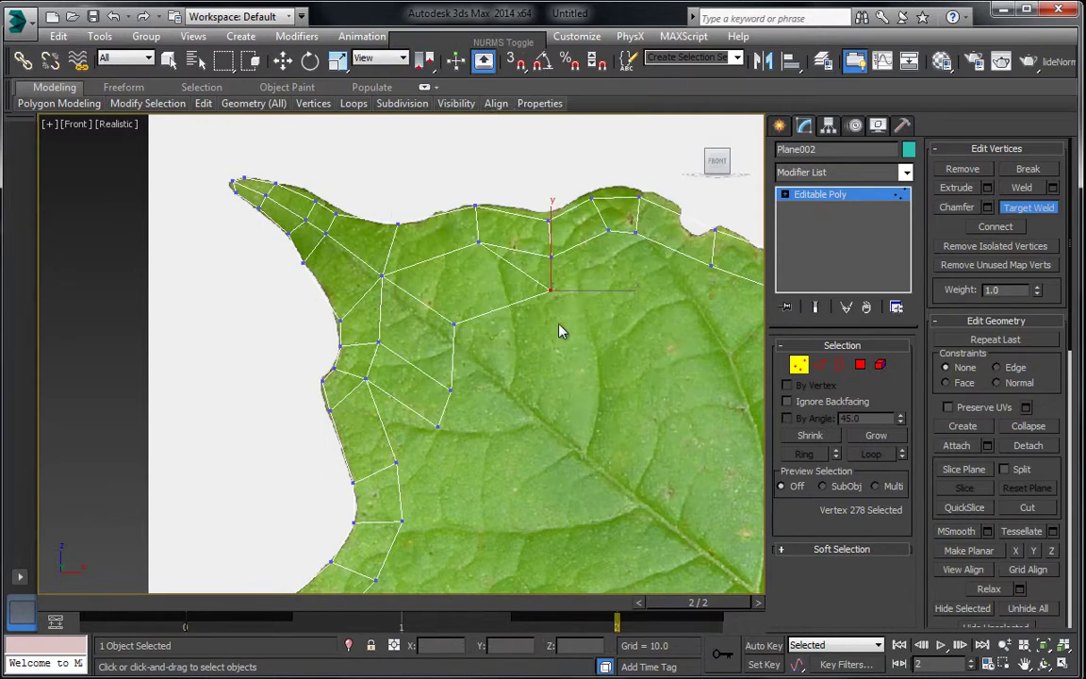
left_click(552, 256)
middle_click_drag(551, 256, 641, 134)
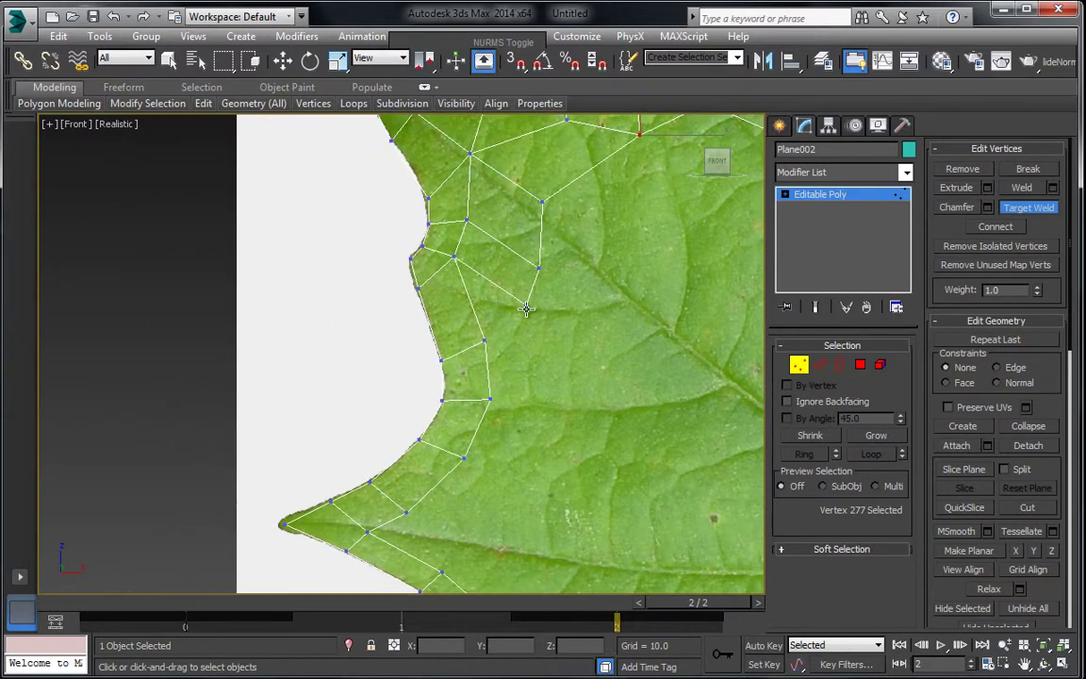
left_click(482, 343)
Move the strip's corner vertex farther inward so its front edges form a nearly straight diagonal
left_click(282, 60)
middle_click_drag(510, 282, 461, 371)
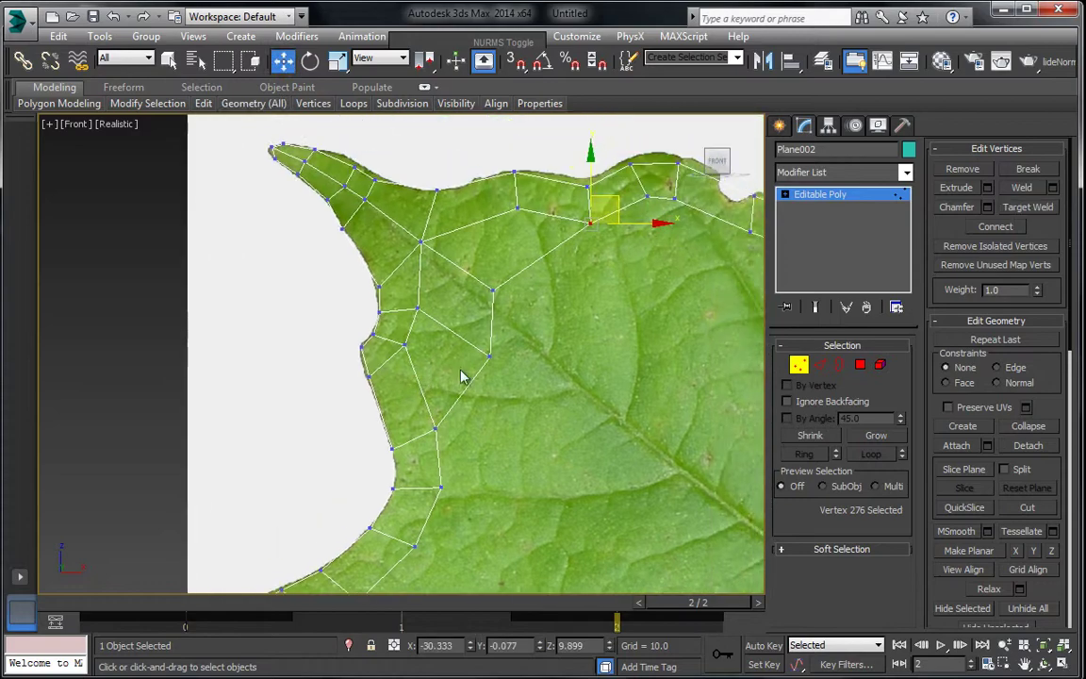
left_click(492, 289)
left_click_drag(509, 293, 549, 298)
scroll(534, 320, "down", 2)
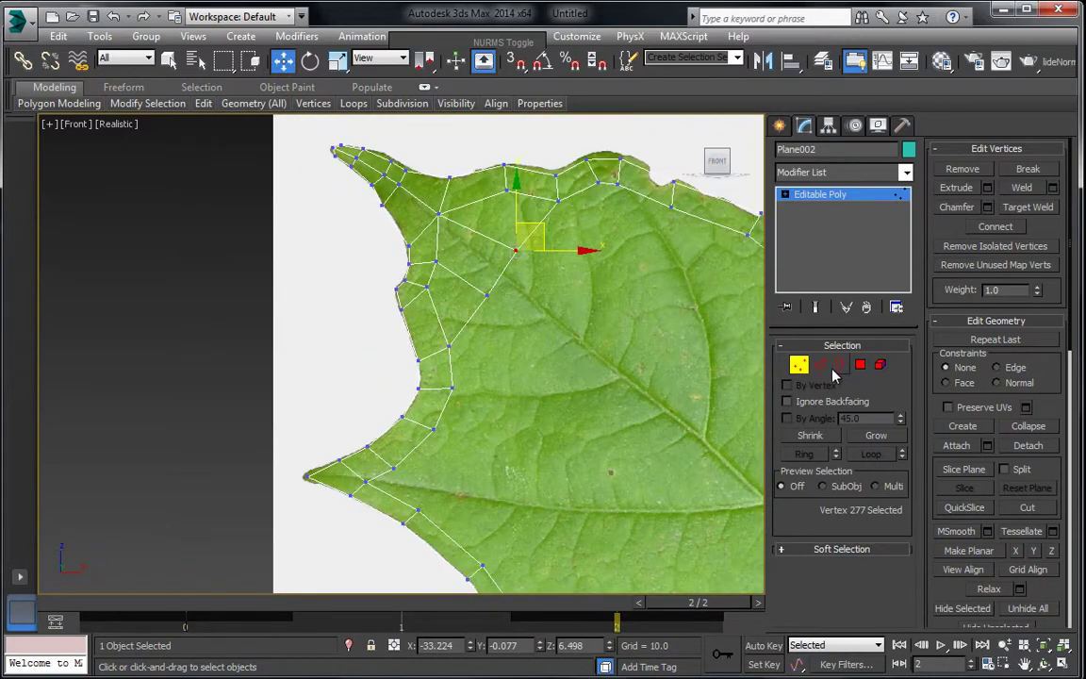
Extrude the strip's three front edges twice along the lobe's main vein to add two rows of polygons
left_click(819, 365)
middle_click_drag(510, 366, 491, 354)
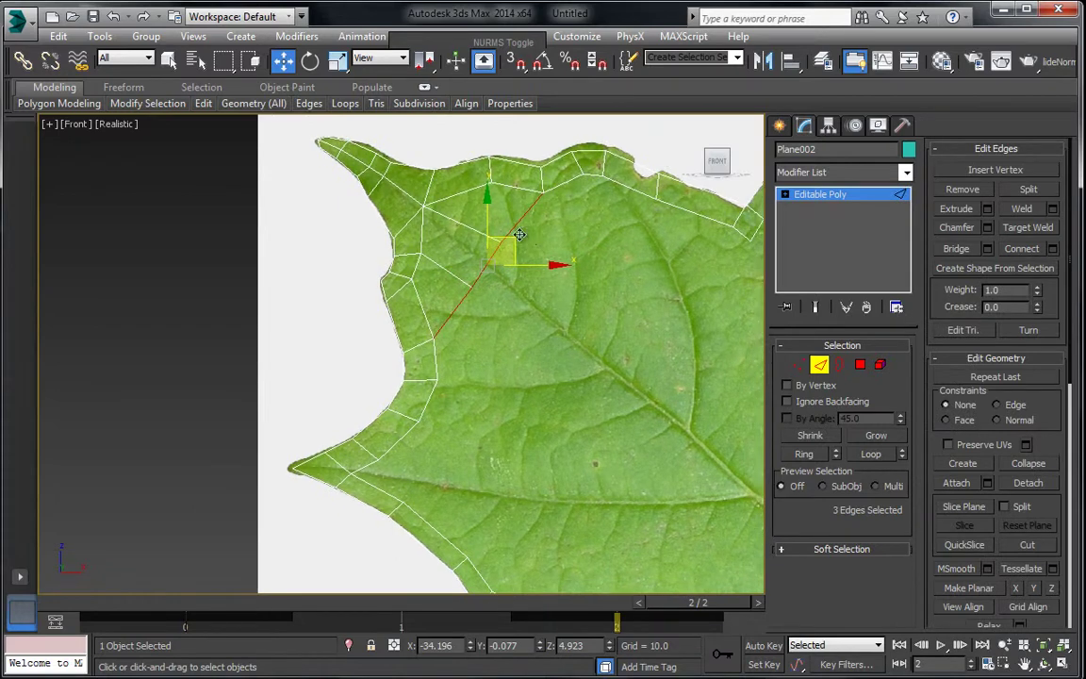
left_click_drag(519, 234, 588, 287)
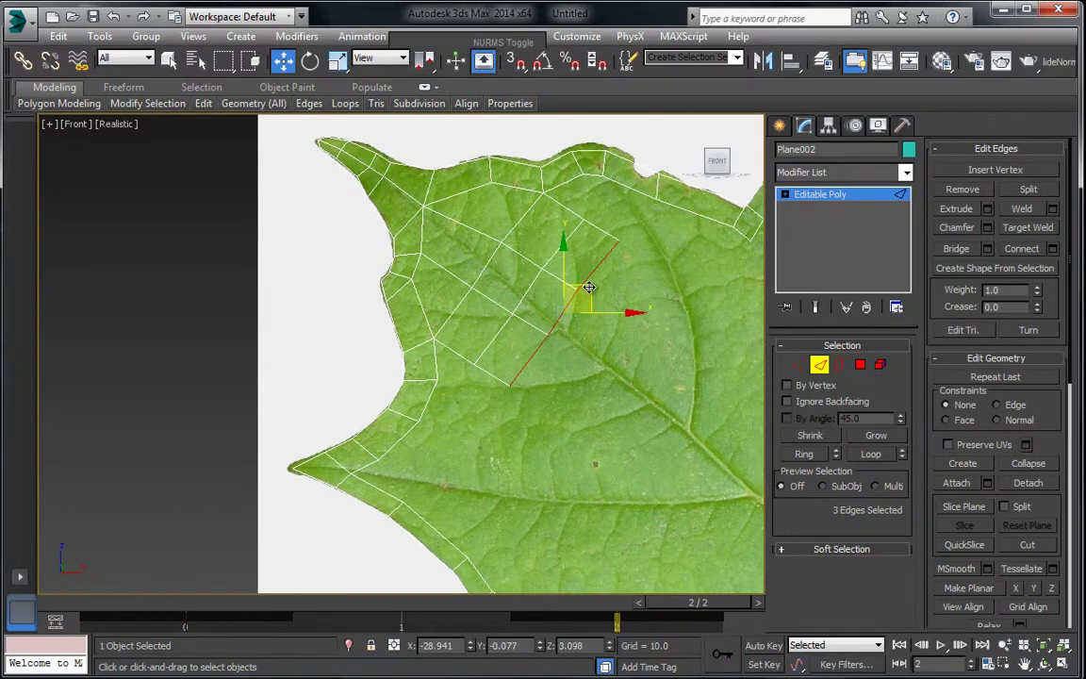
Target-weld the end vertices of both new rows onto the border vertices above and below them
left_click(798, 365)
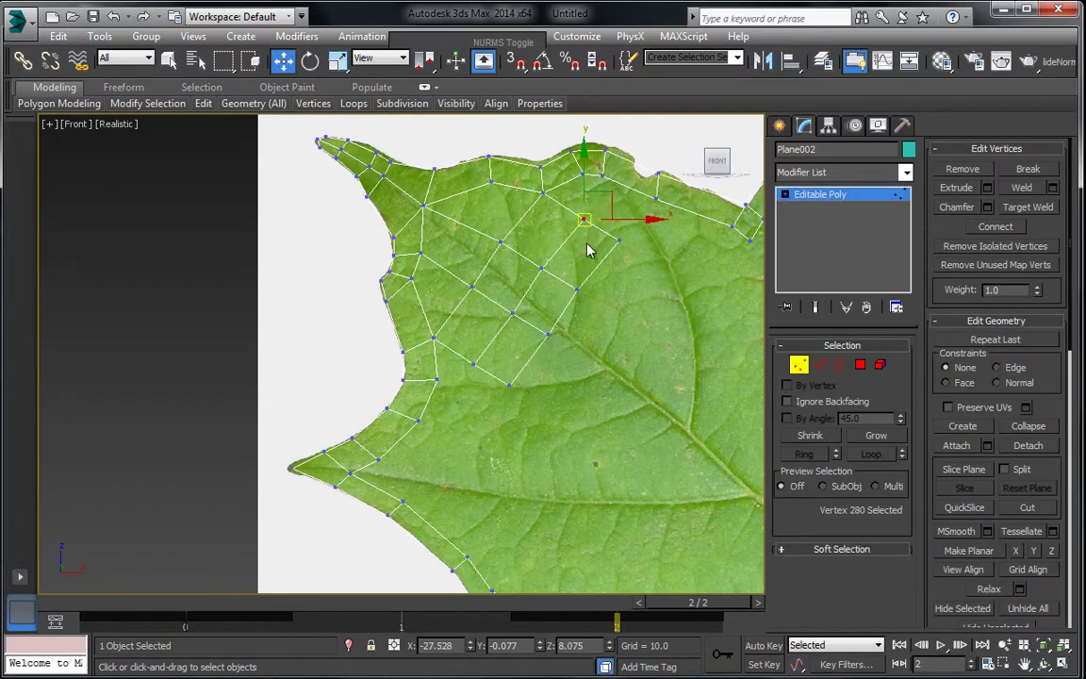
right_click(581, 238)
left_click(547, 356)
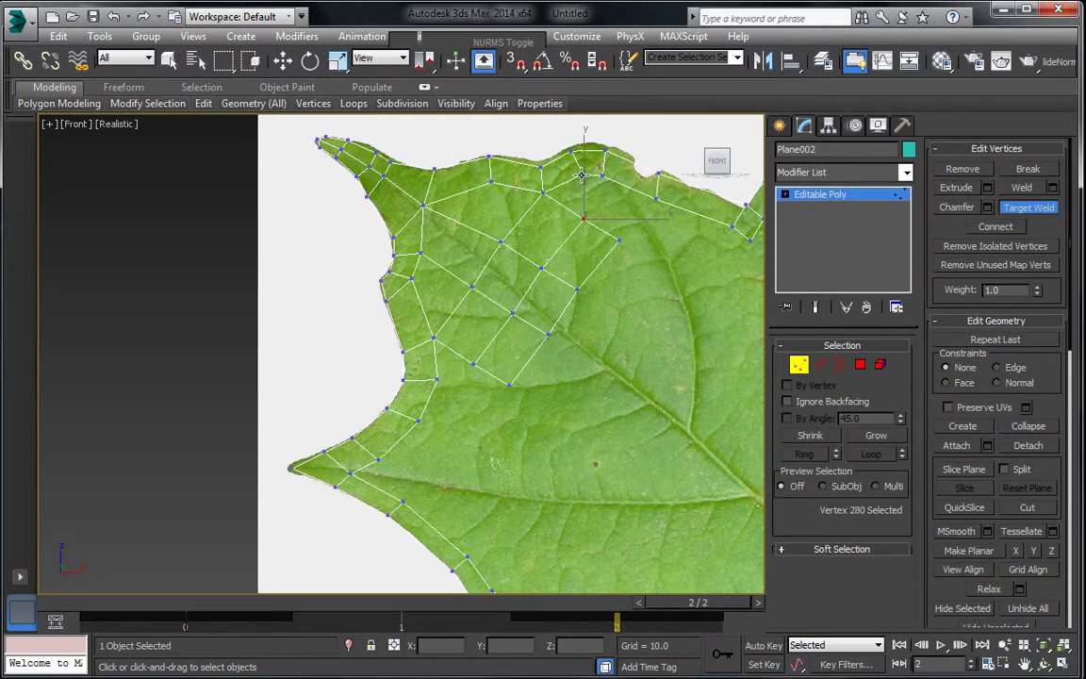
left_click(582, 176)
left_click(602, 175)
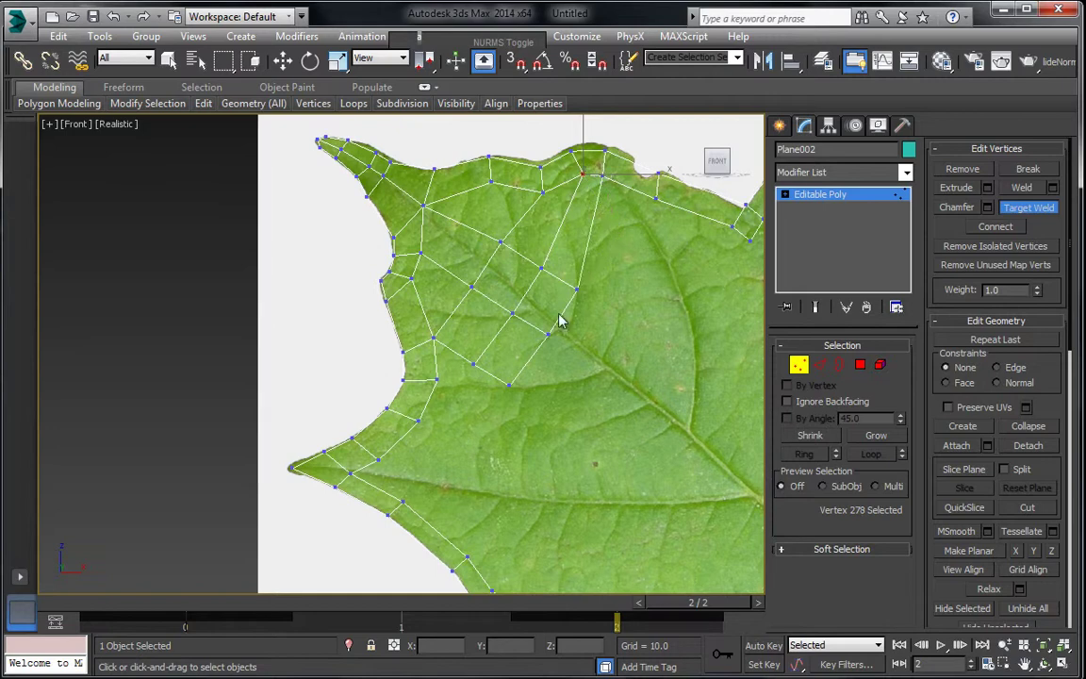
middle_click_drag(535, 414, 607, 311)
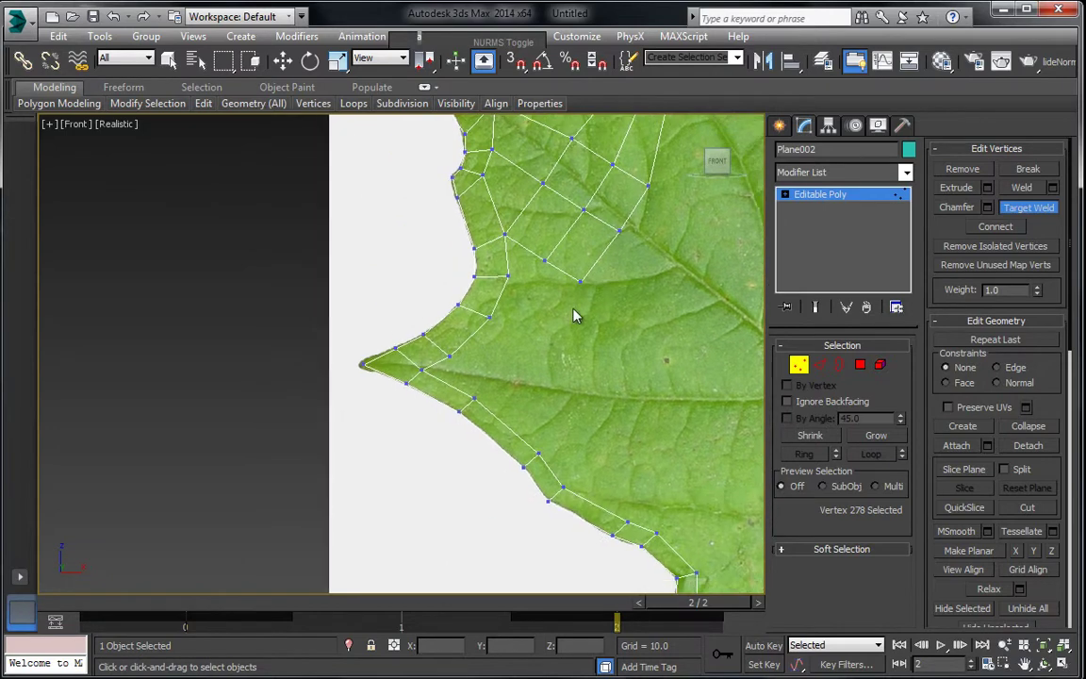
left_click(491, 317)
left_click(508, 277)
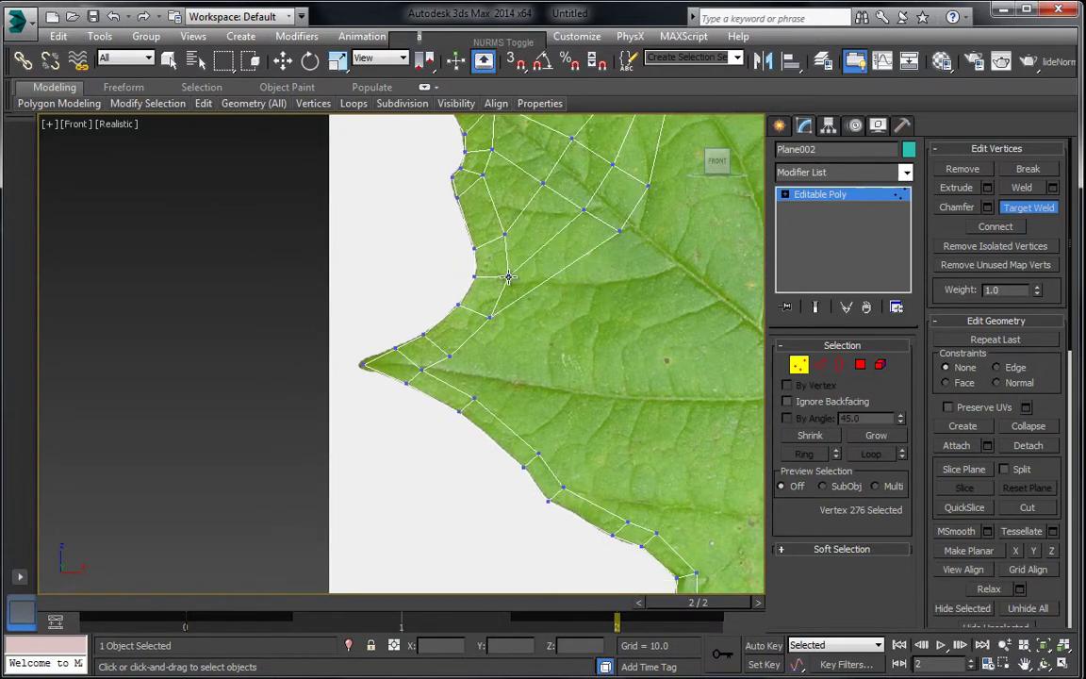
middle_click_drag(500, 356, 406, 283)
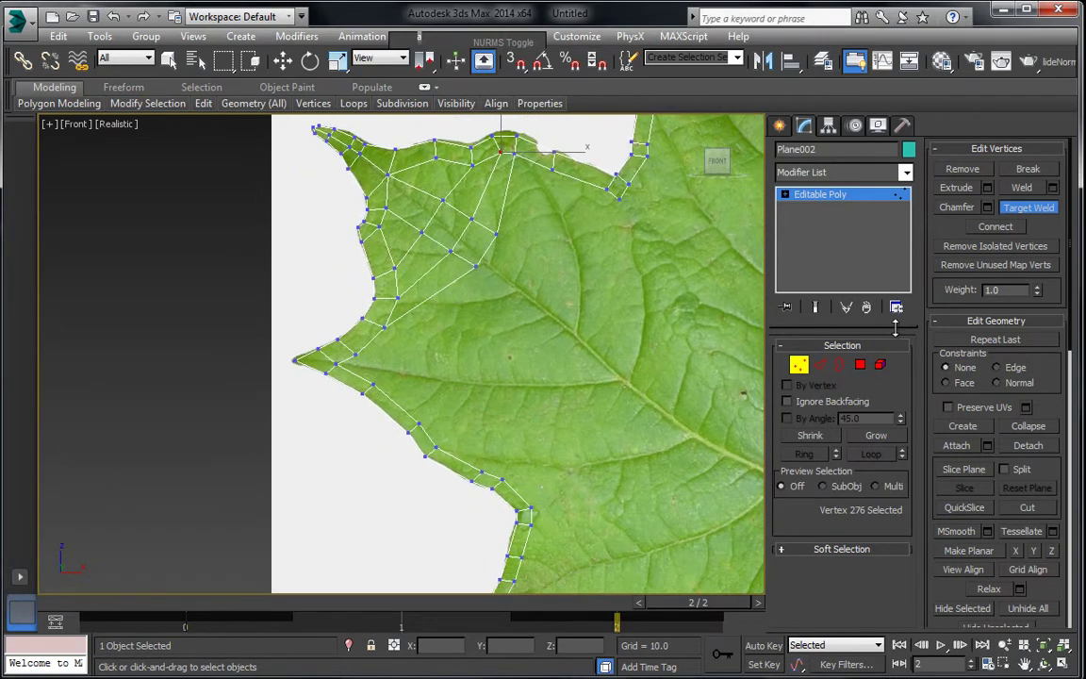
Add the two inner border edges near the pointed left tip to the selected front edges and extrude all five inward into three rows
left_click(829, 364)
key("w")
middle_click_drag(445, 329, 516, 296)
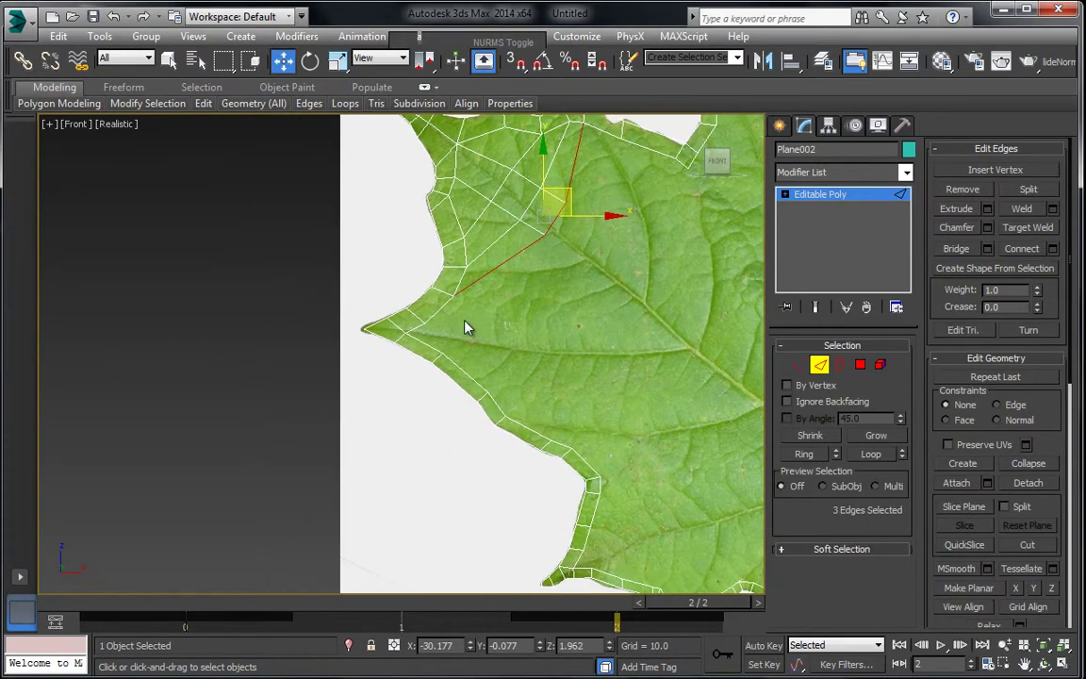
scroll(465, 325, "up", 2)
left_click(431, 302, "ctrl")
left_click(400, 327, "ctrl")
middle_click_drag(571, 207, 484, 293)
scroll(484, 292, "down", 2)
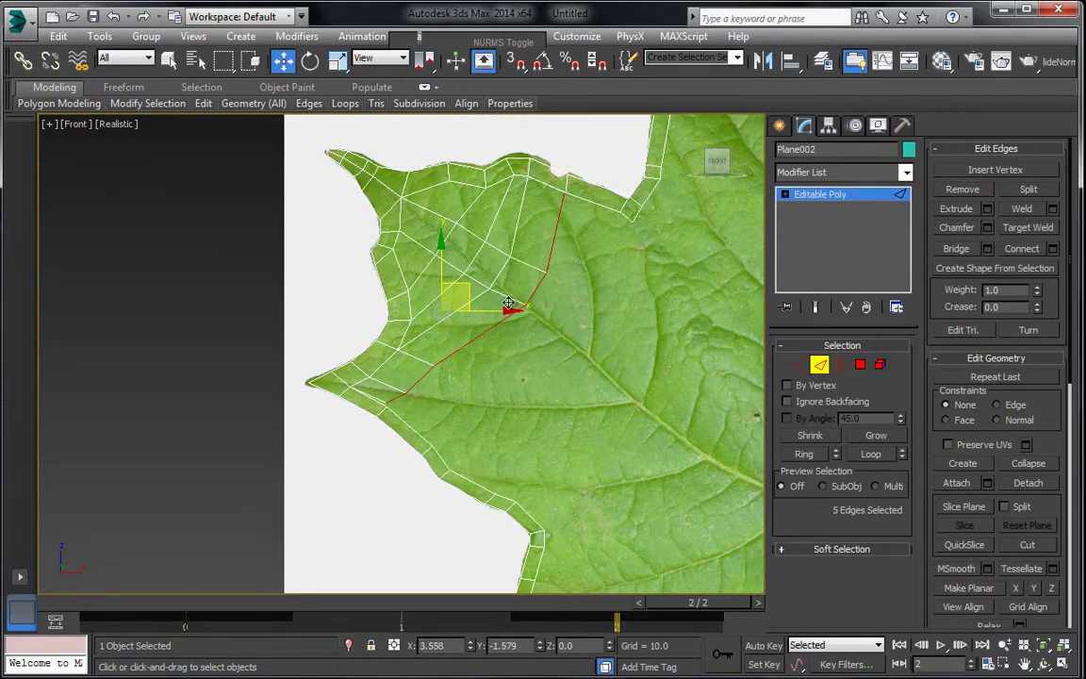
left_click_drag(471, 286, 573, 334)
middle_click_drag(630, 270, 617, 339)
Collapse the three pairs of nearly overlapping vertices where the new rows meet the upper border up to the notch
left_click(798, 362)
scroll(556, 291, "up", 5)
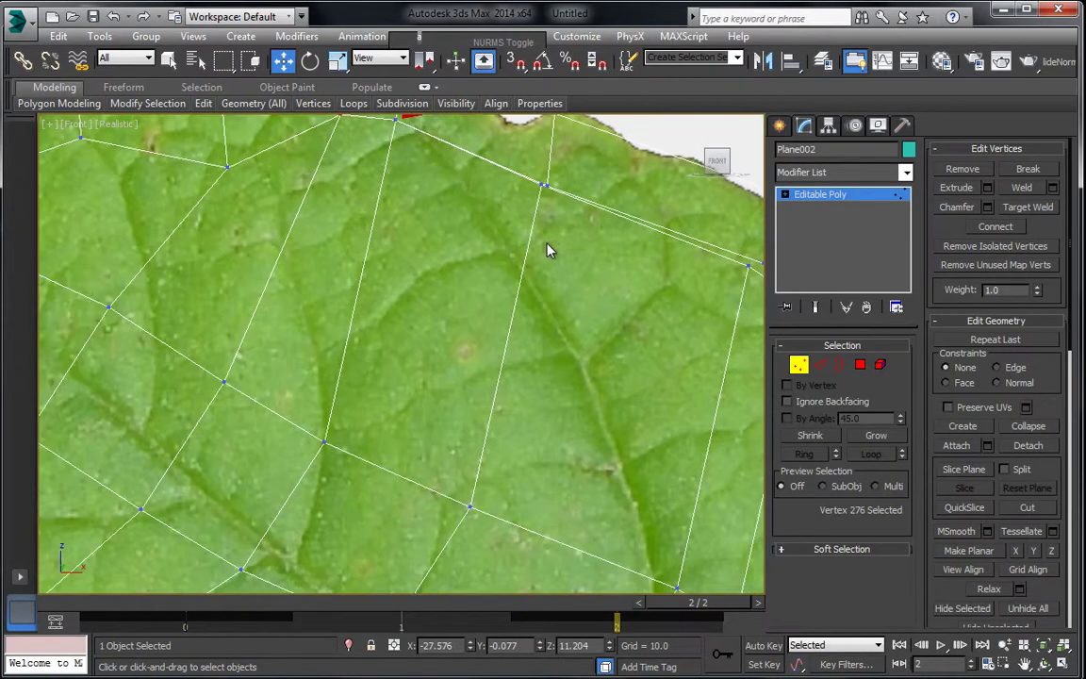
middle_click_drag(547, 247, 534, 295)
left_click_drag(501, 209, 561, 266)
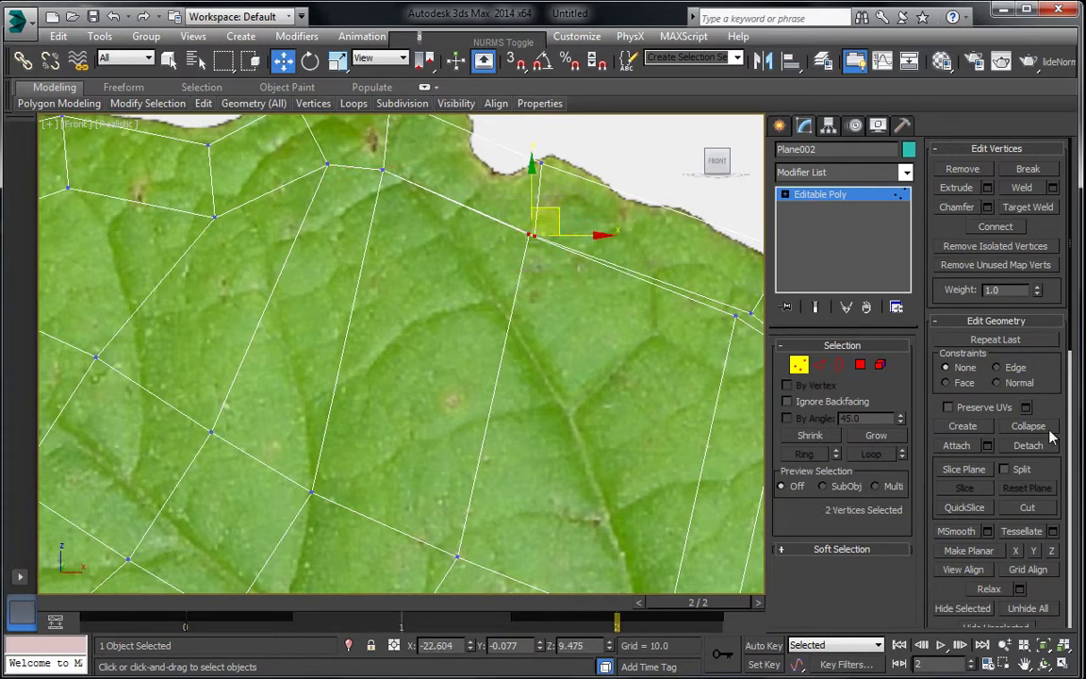
left_click(1030, 427)
middle_click_drag(566, 282, 410, 248)
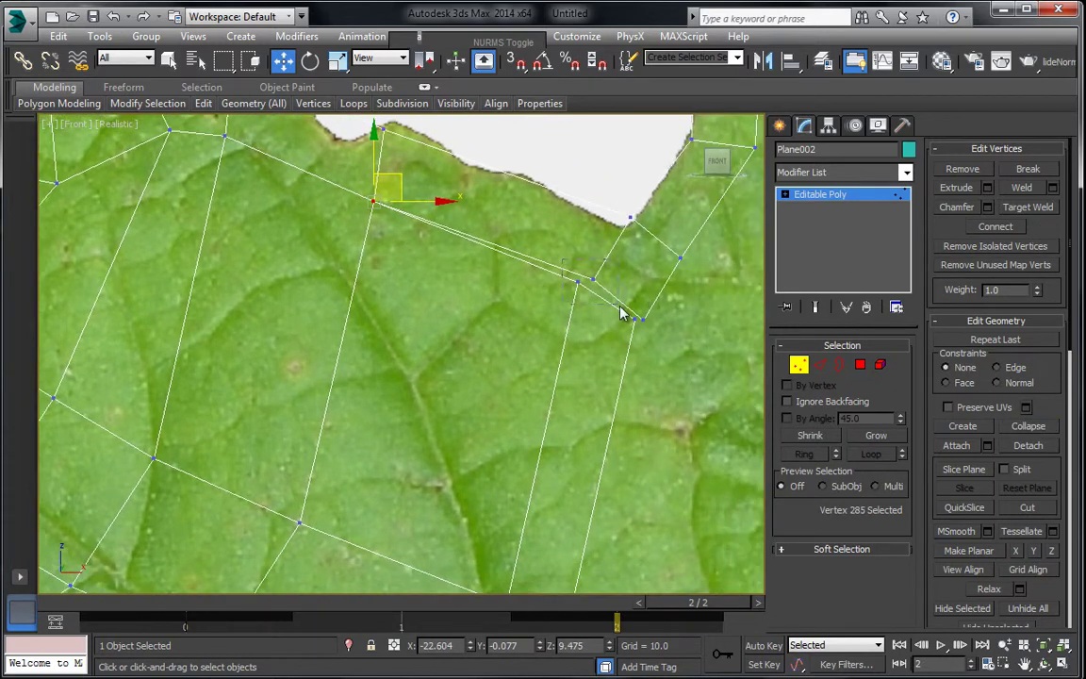
left_click_drag(621, 314, 566, 269)
left_click(1029, 425)
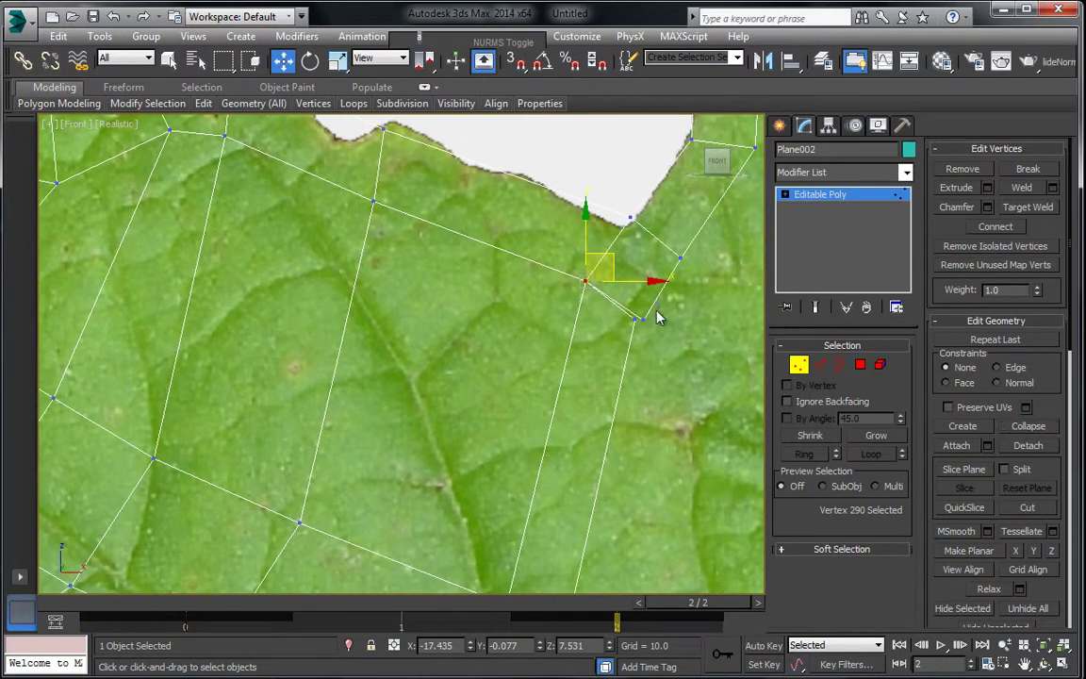
left_click_drag(659, 310, 625, 346)
left_click(1034, 428)
Collapse the first row's lower end vertex with the adjacent border vertex behind the pointed left tip
scroll(448, 352, "down", 3)
middle_click_drag(438, 523, 611, 253)
scroll(452, 267, "up", 3)
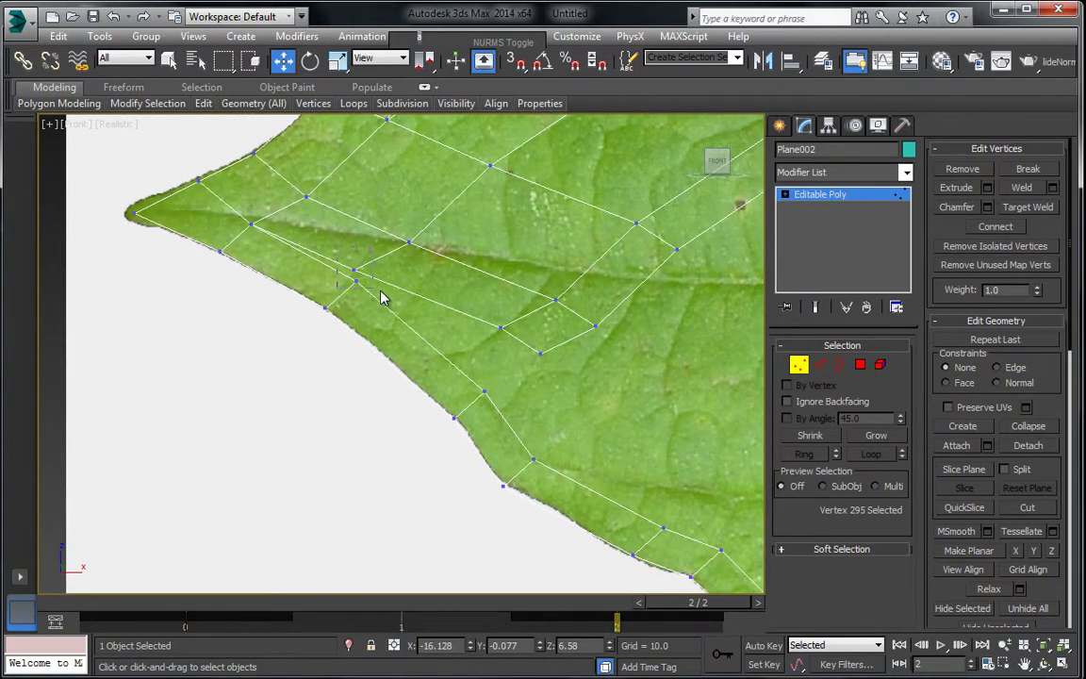
left_click_drag(382, 298, 381, 296)
left_click(1026, 426)
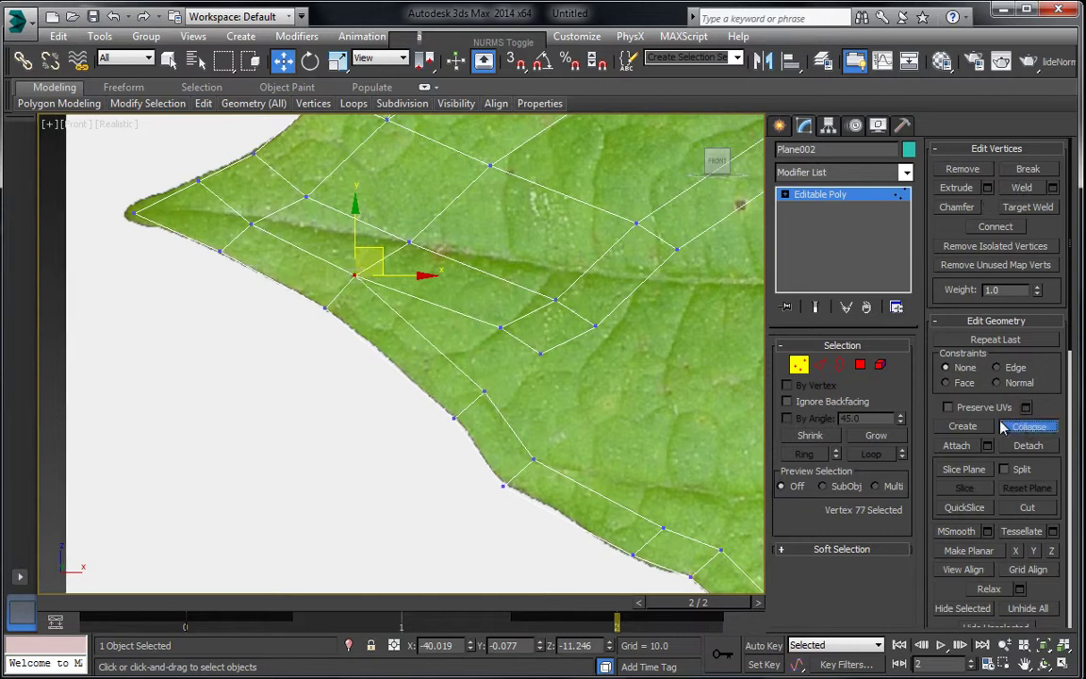
Target-weld the lower end vertices of the remaining two rows onto the next two vertices of the lower border
left_click(533, 360)
right_click(532, 360)
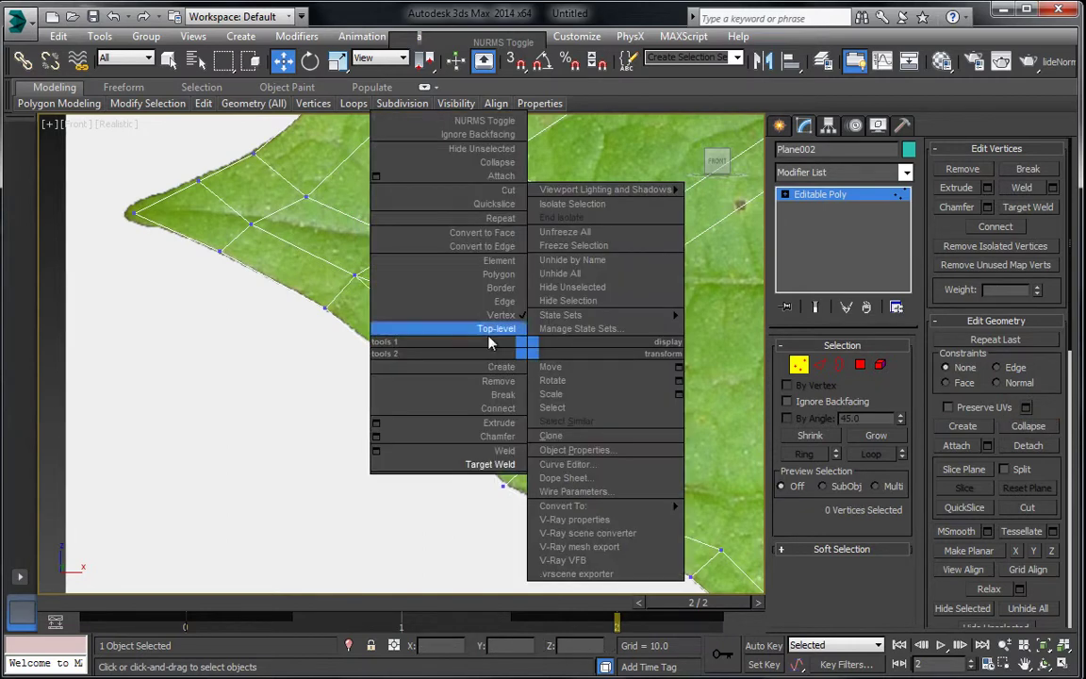
left_click(483, 462)
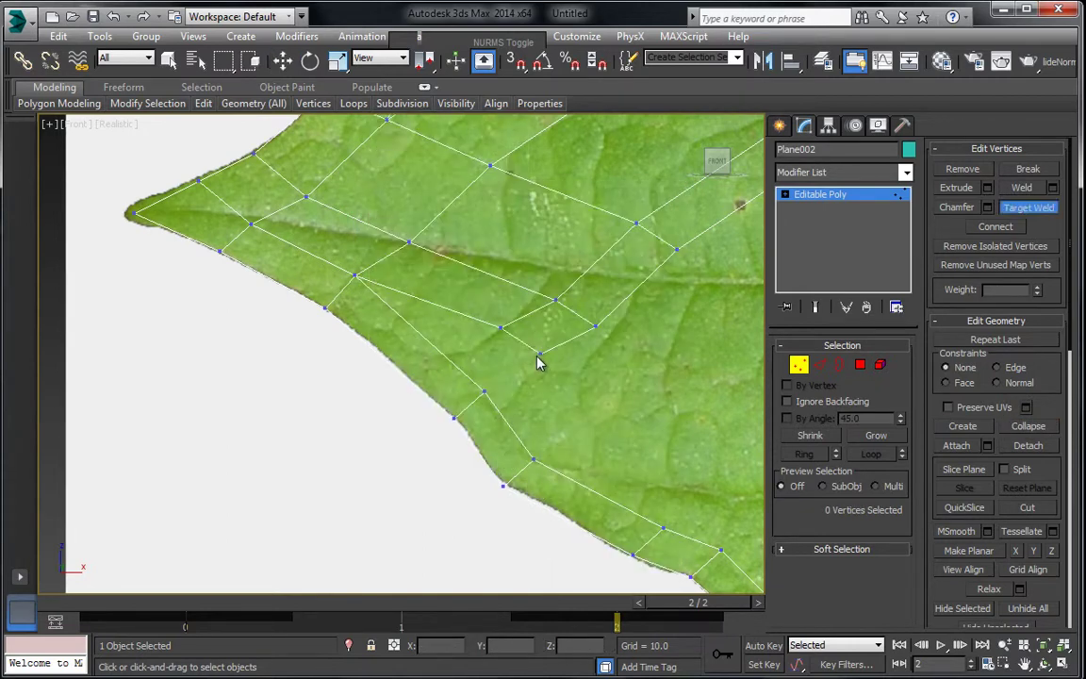
left_click(532, 460)
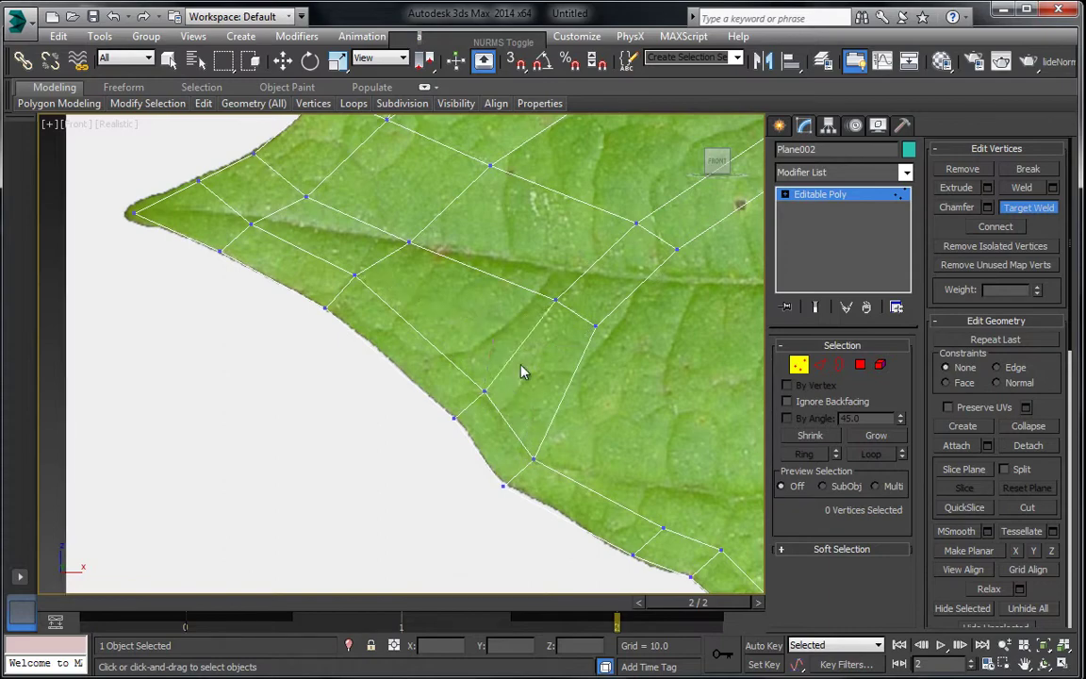
Finish target welding and shift the vertices at the leaf's base to centre them over the top of the stem
scroll(518, 367, "down", 5)
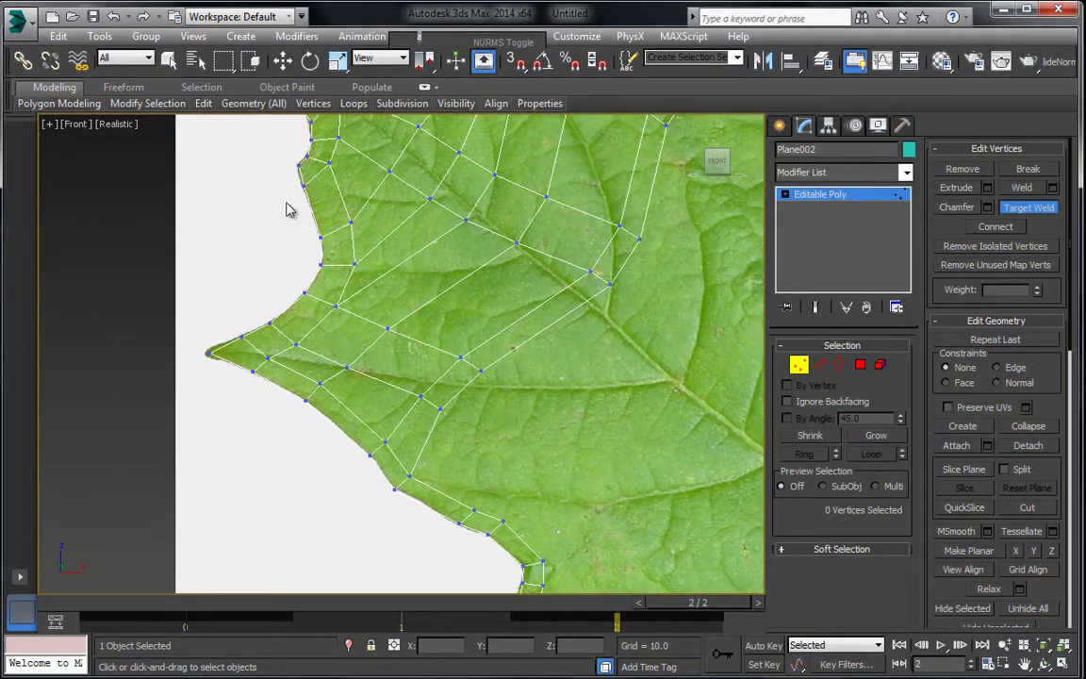
left_click(282, 61)
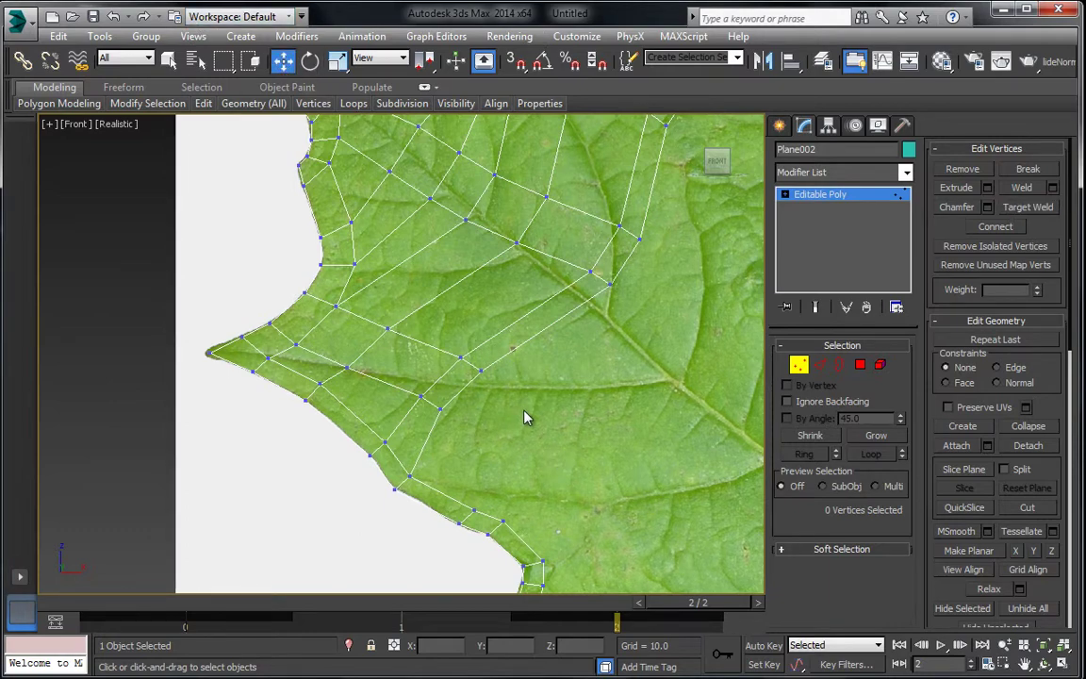
middle_click_drag(492, 391, 404, 405)
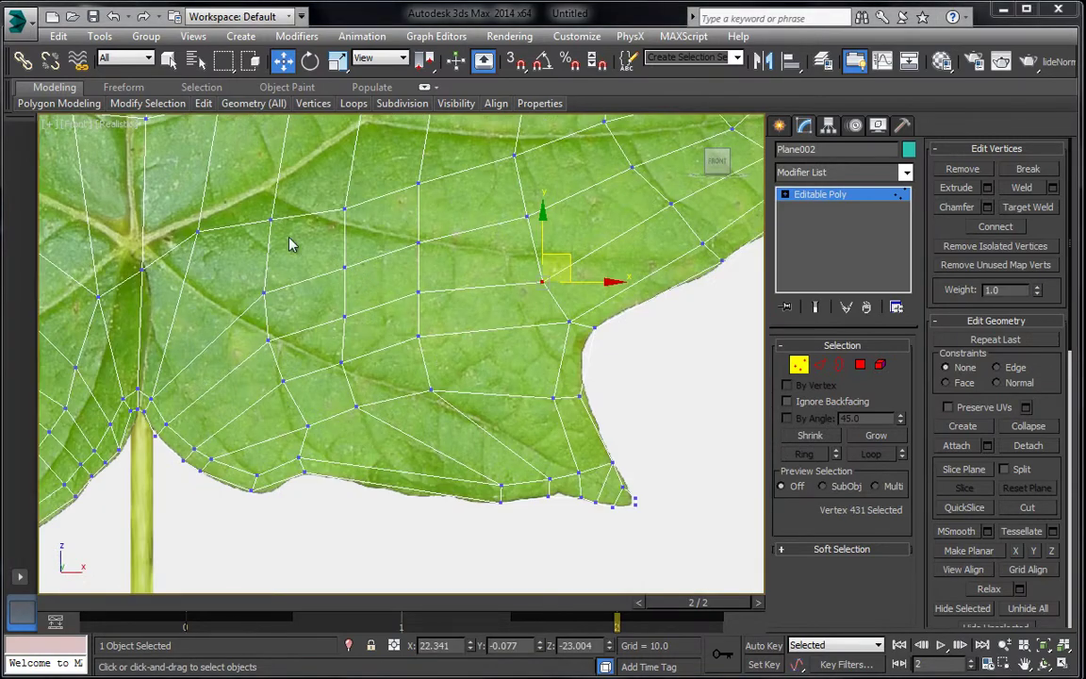
scroll(290, 244, "down", 3)
middle_click_drag(290, 244, 448, 267)
middle_click_drag(346, 328, 454, 336)
scroll(458, 319, "up", 3)
scroll(454, 336, "down", 3)
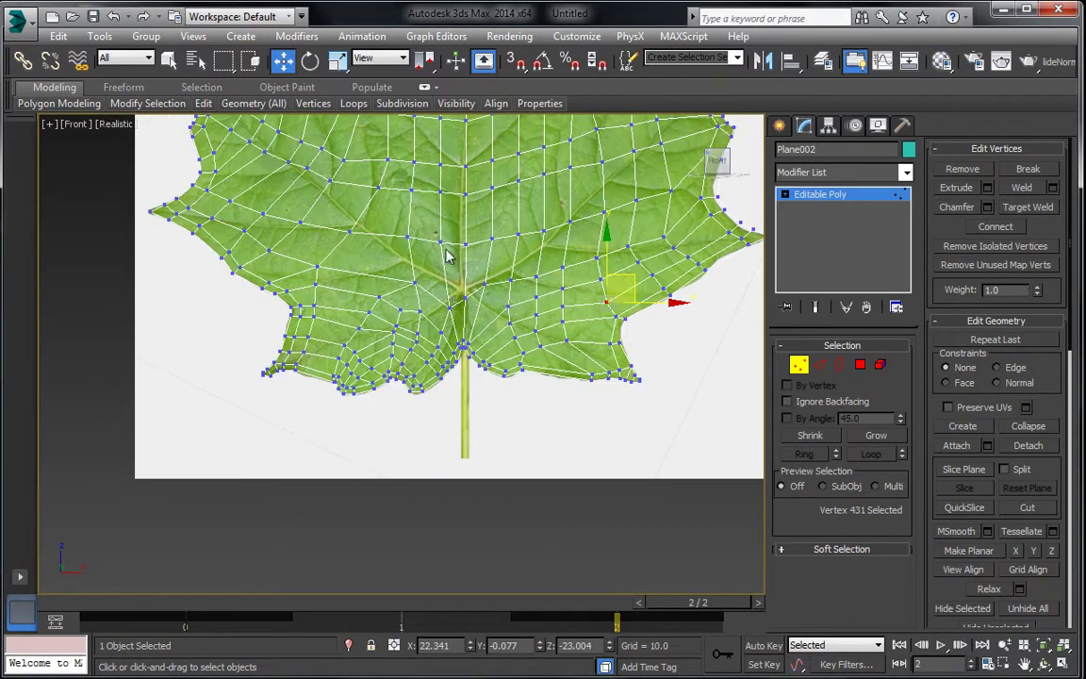
middle_click_drag(449, 255, 471, 240)
scroll(463, 322, "up", 4)
scroll(513, 311, "up", 2)
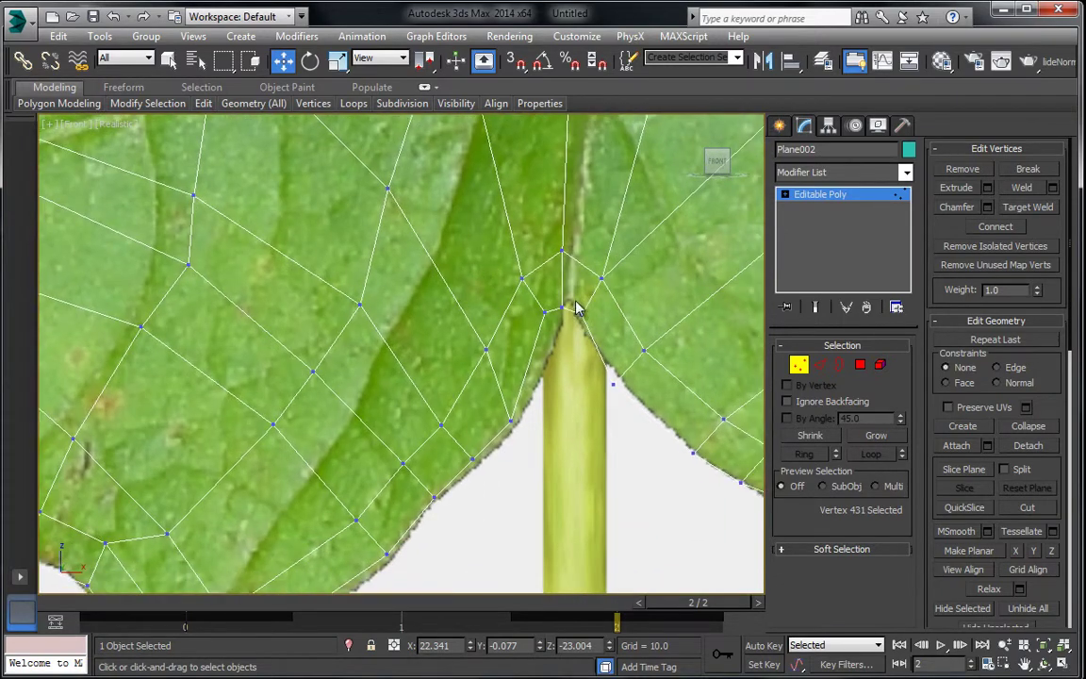
left_click_drag(578, 320, 600, 310)
left_click(555, 309)
Select the two short border edges at the top of the stem and extrude them down to its lower end
left_click(820, 366)
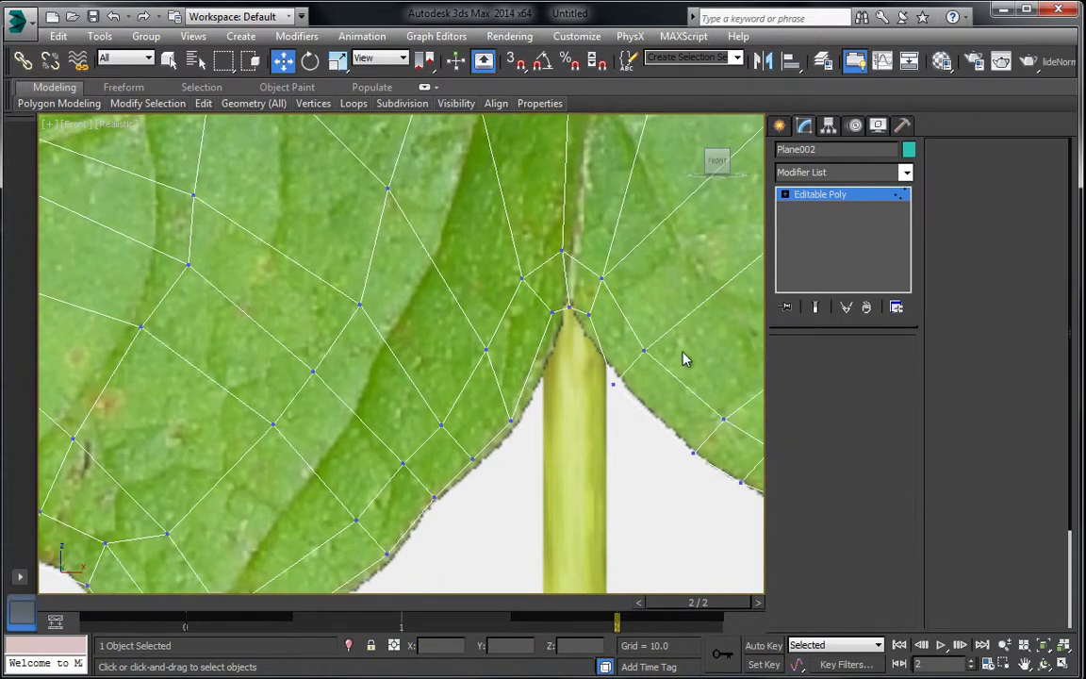
left_click(563, 309)
left_click(576, 312, "ctrl")
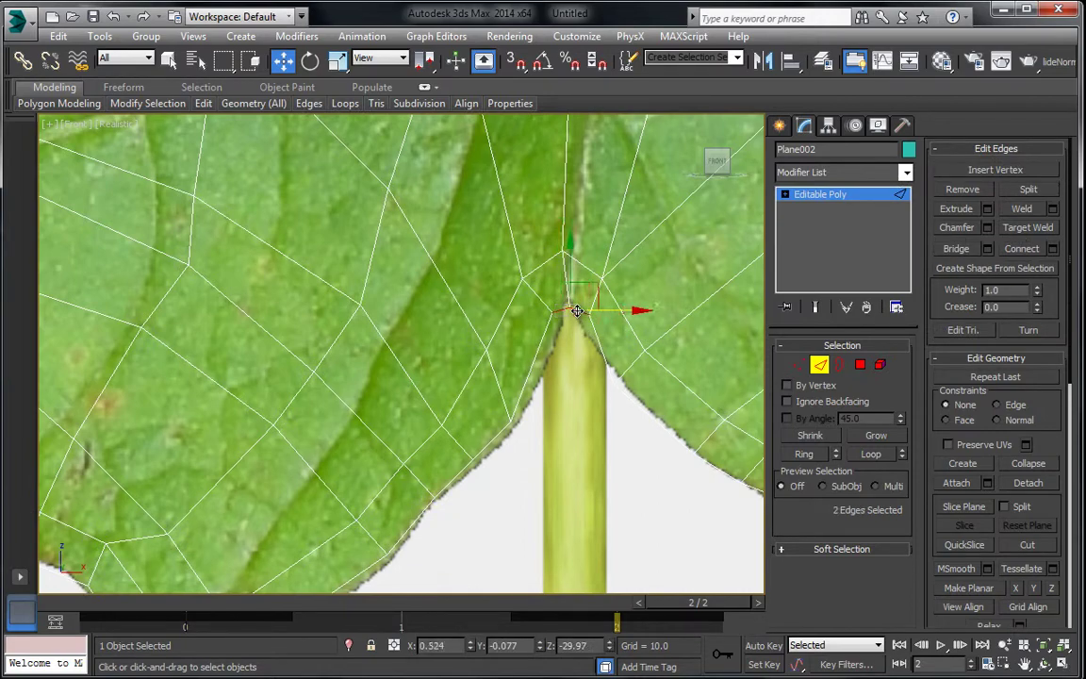
middle_click_drag(572, 369, 552, 287)
scroll(552, 287, "down", 3)
left_click_drag(553, 193, 526, 500, "shift")
Scale the three vertices at the stem's lower end into a straight horizontal line and widen them to the stem's width
left_click(338, 61)
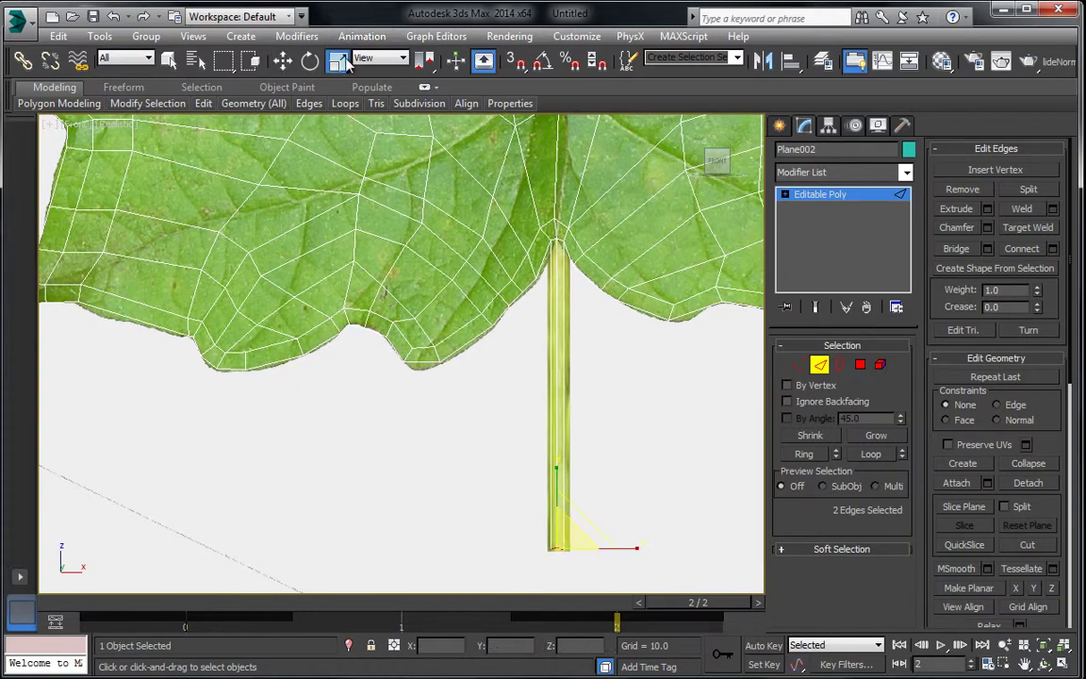
middle_click_drag(557, 532, 492, 394)
scroll(492, 394, "up", 2)
left_click_drag(477, 362, 463, 649)
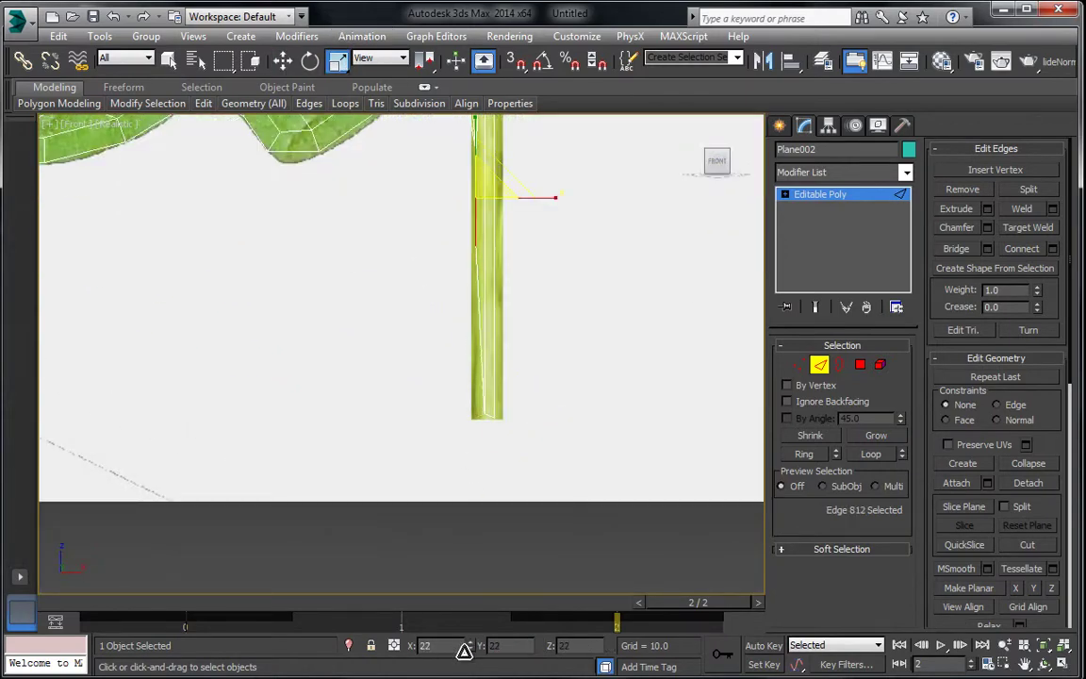
right_click(462, 650)
key("1")
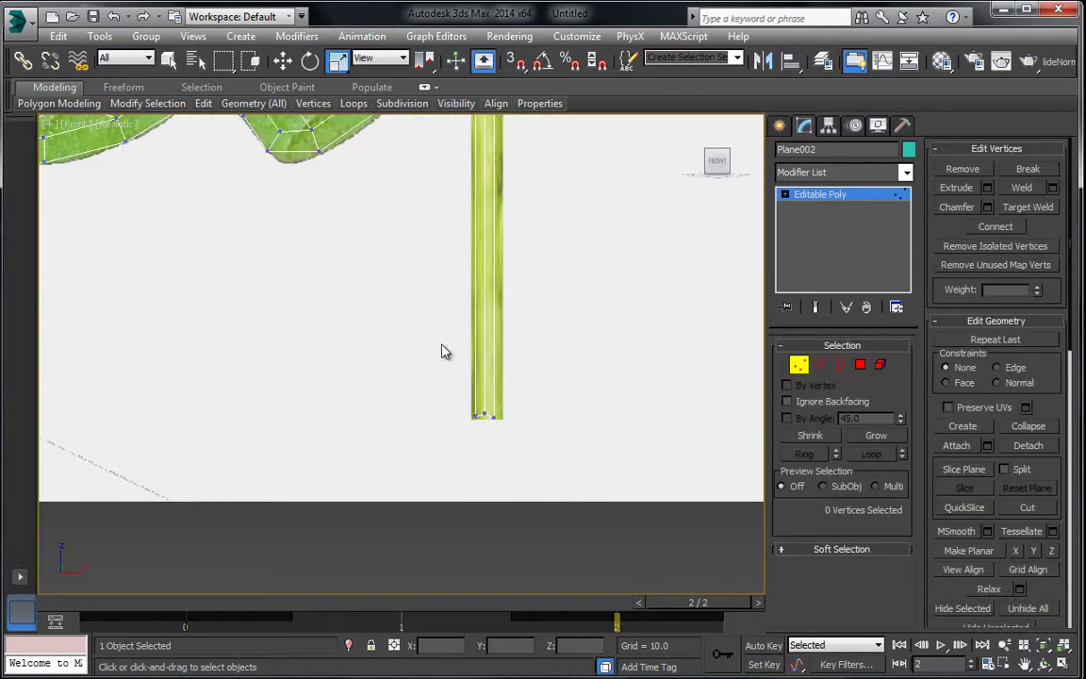
left_click_drag(399, 311, 517, 424)
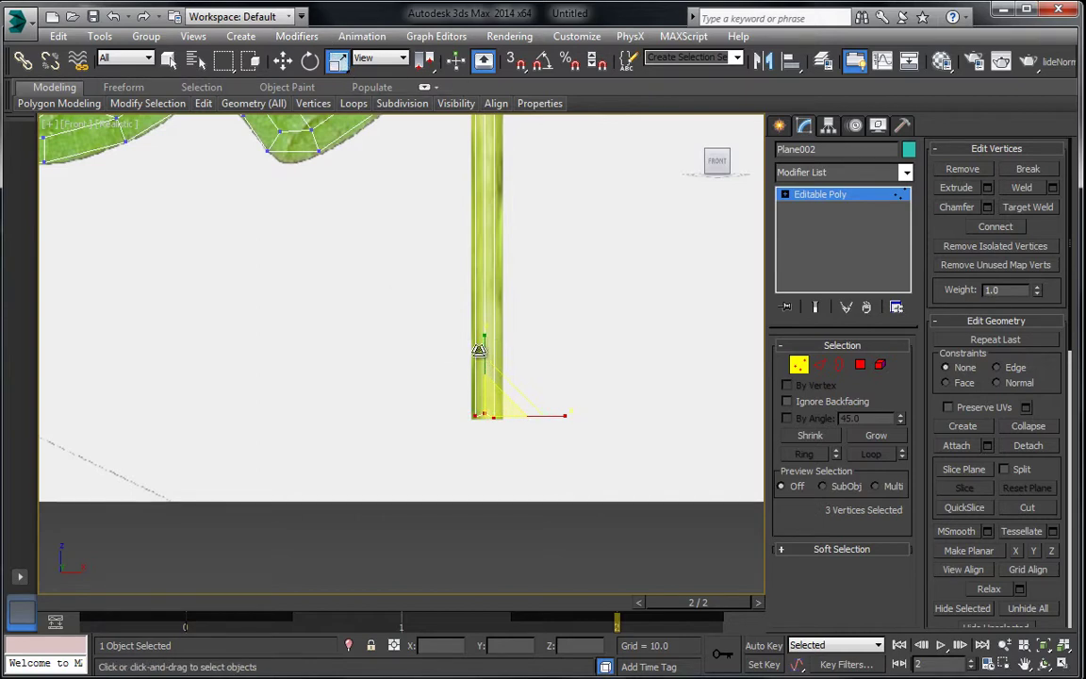
left_click_drag(479, 350, 467, 469)
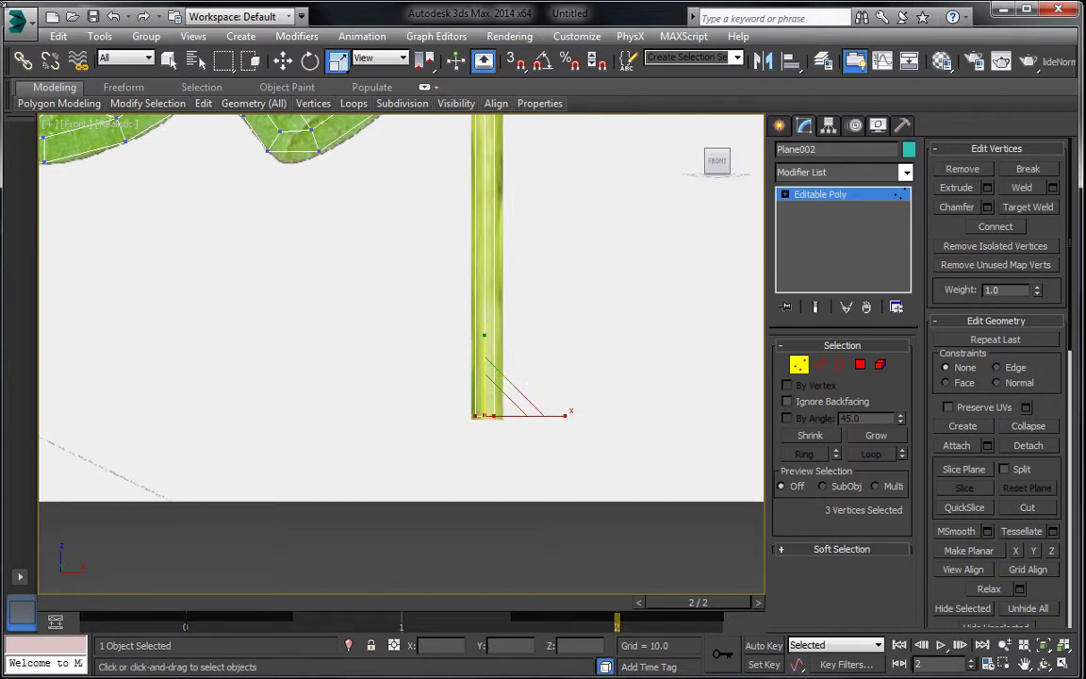
left_click_drag(517, 417, 563, 418)
Check the mesh's flatness in the top view by selecting all its vertices and switching to its polygons
middle_click_drag(504, 352, 511, 412)
scroll(511, 411, "down", 1)
key("t")
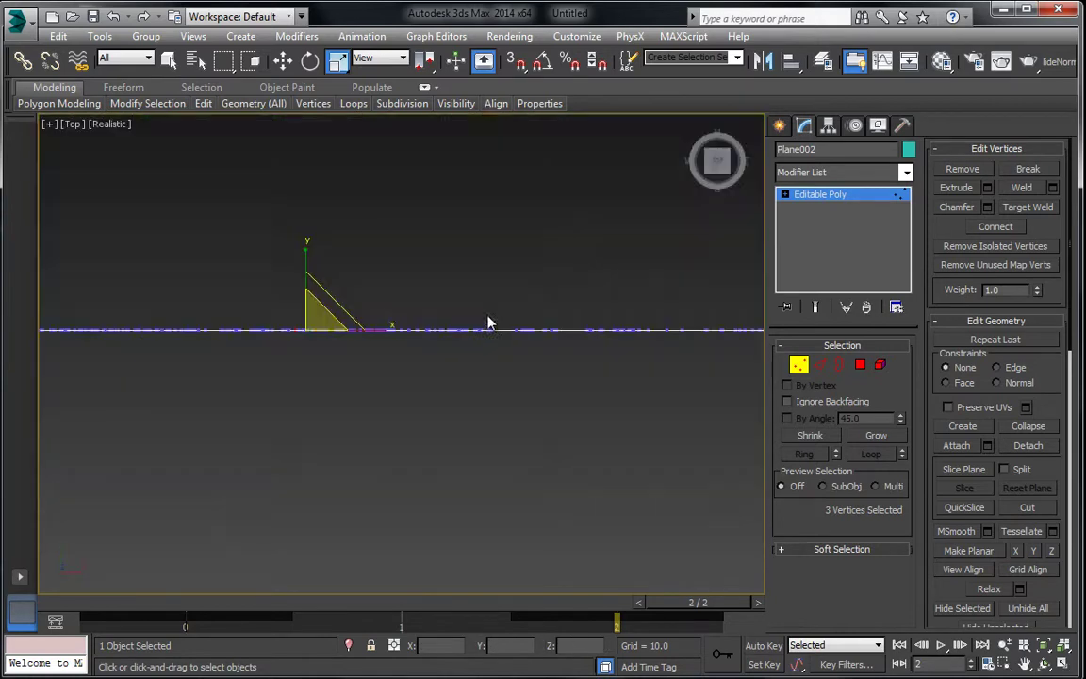
middle_click_drag(368, 307, 463, 296)
middle_click_drag(255, 252, 276, 273)
scroll(275, 272, "down", 2)
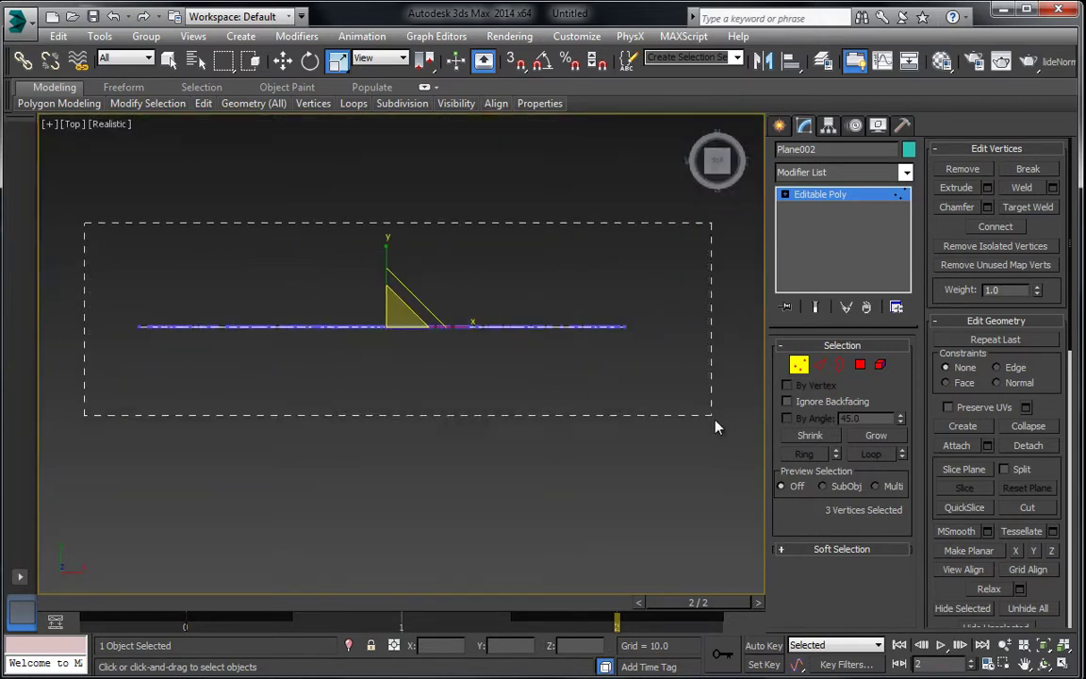
left_click_drag(715, 427, 688, 401)
left_click(283, 60)
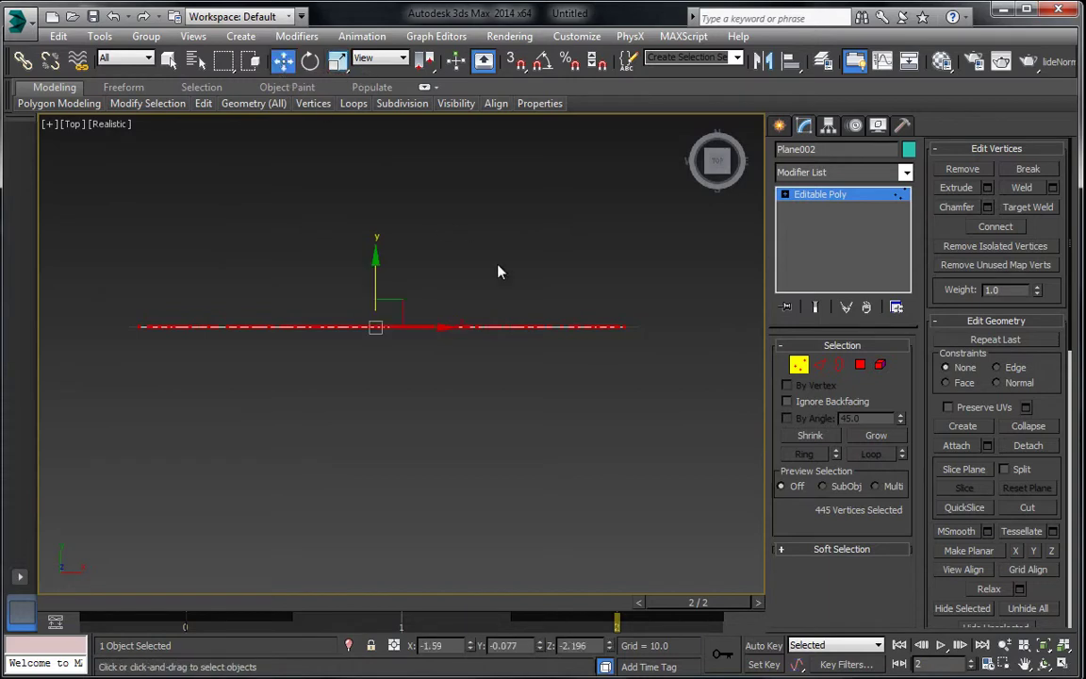
left_click(859, 364)
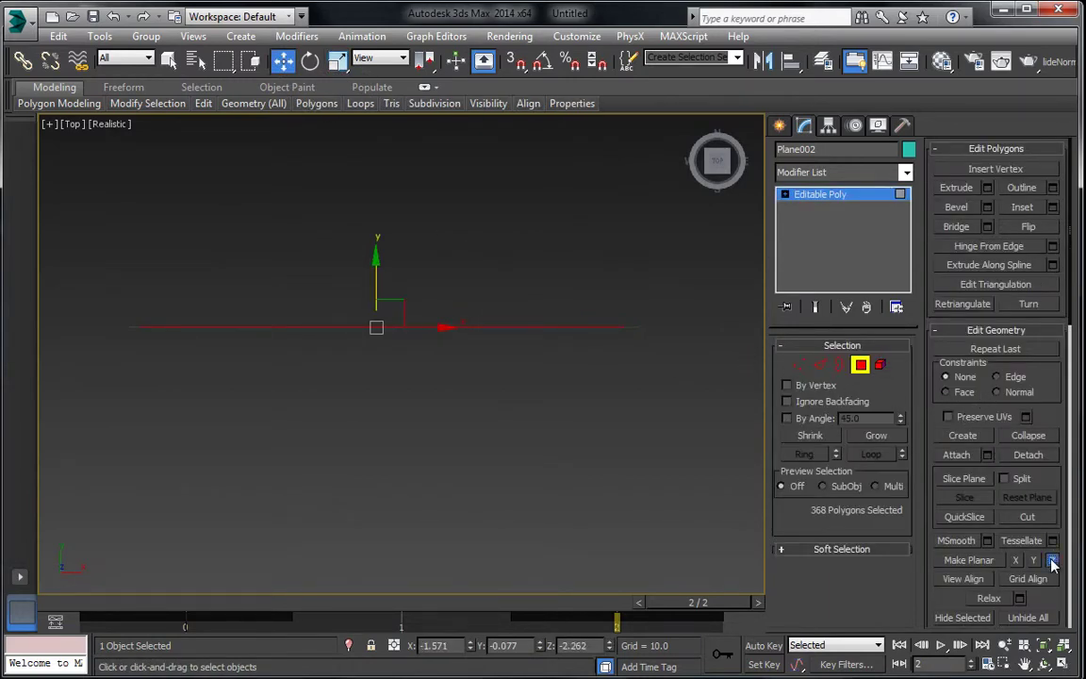
Return to object level in the front view and set the timeline to frame 0
left_click(840, 193)
key("f")
scroll(475, 322, "down", 6)
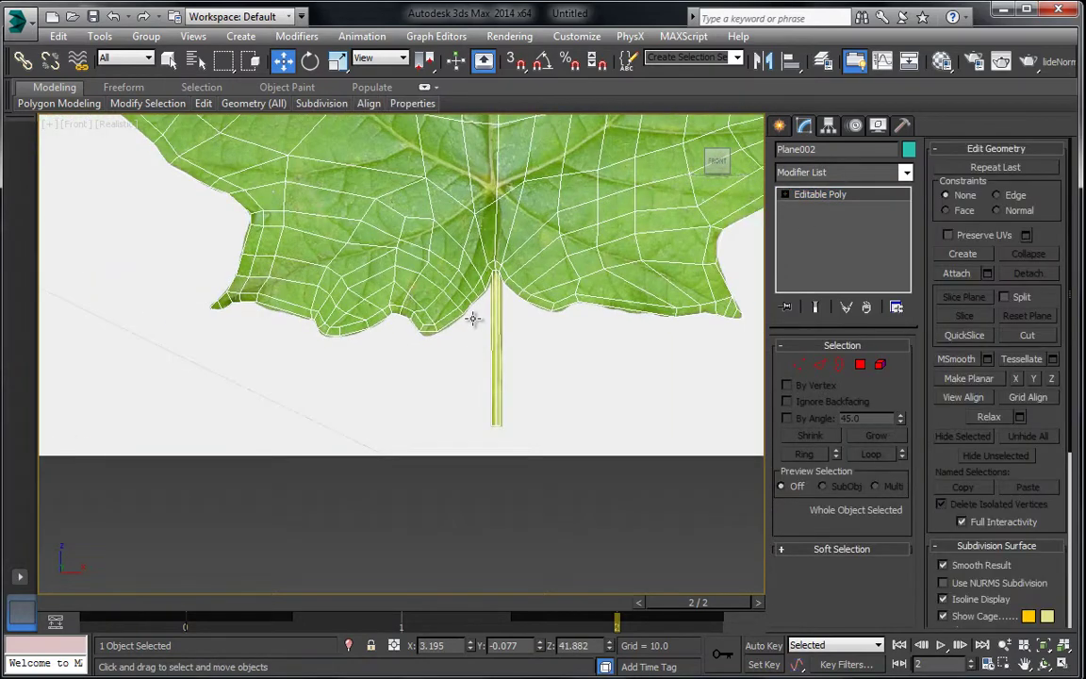
middle_click_drag(472, 318, 450, 351)
left_click(106, 605)
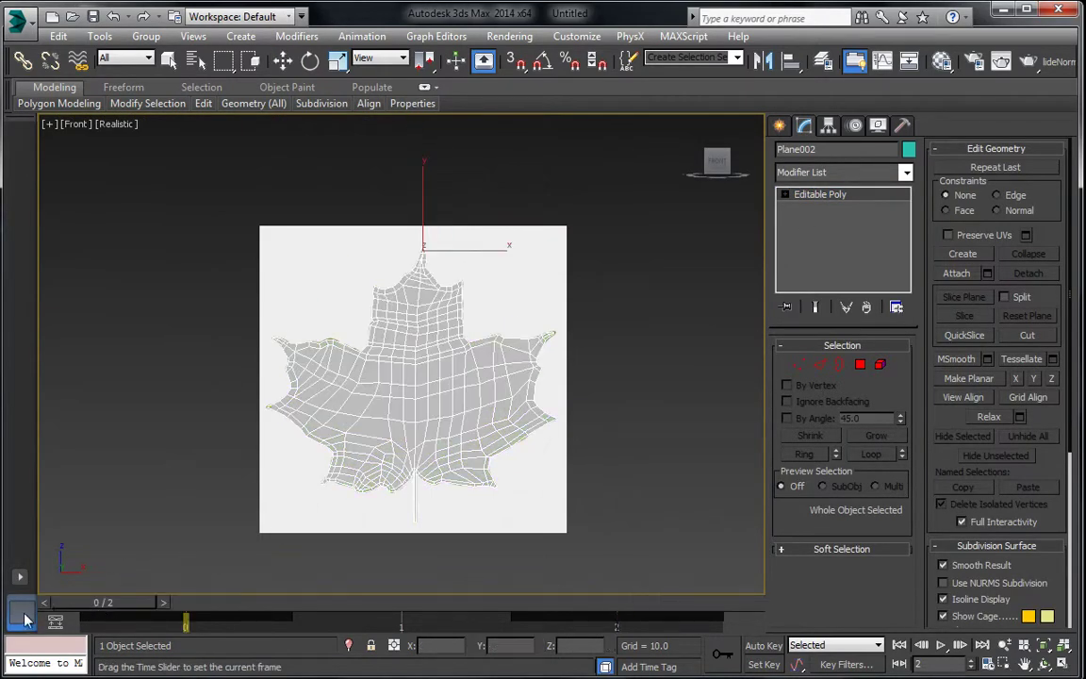
Hide the square reference plane behind the leaf mesh
left_click_drag(281, 260, 285, 266)
right_click(281, 263)
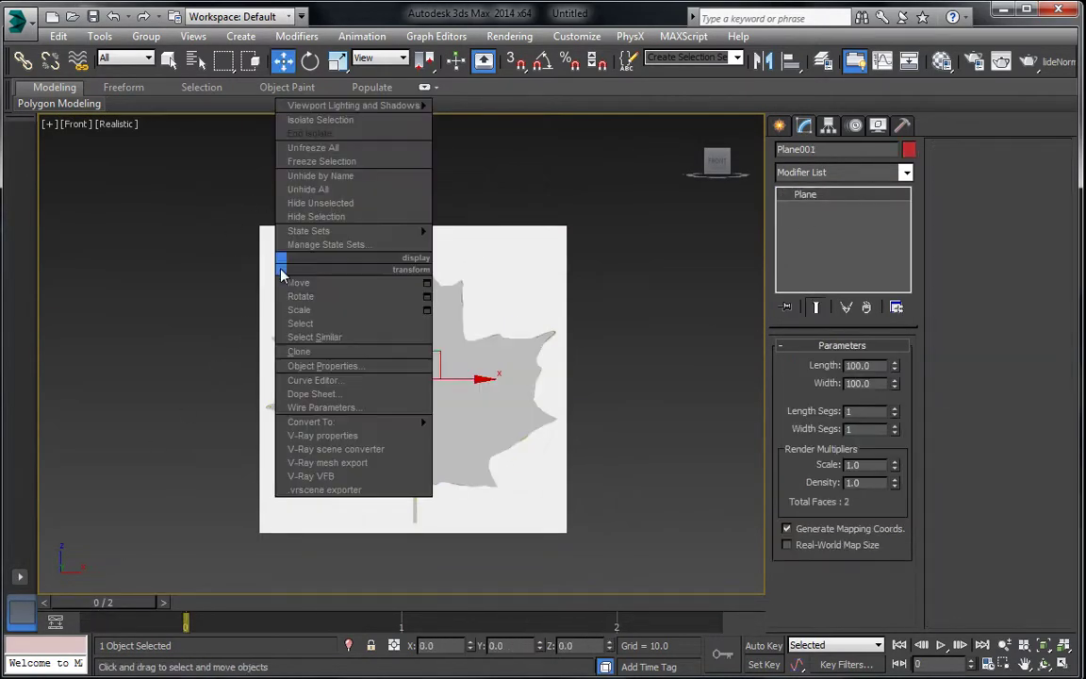
left_click(321, 217)
middle_click_drag(333, 300, 354, 273)
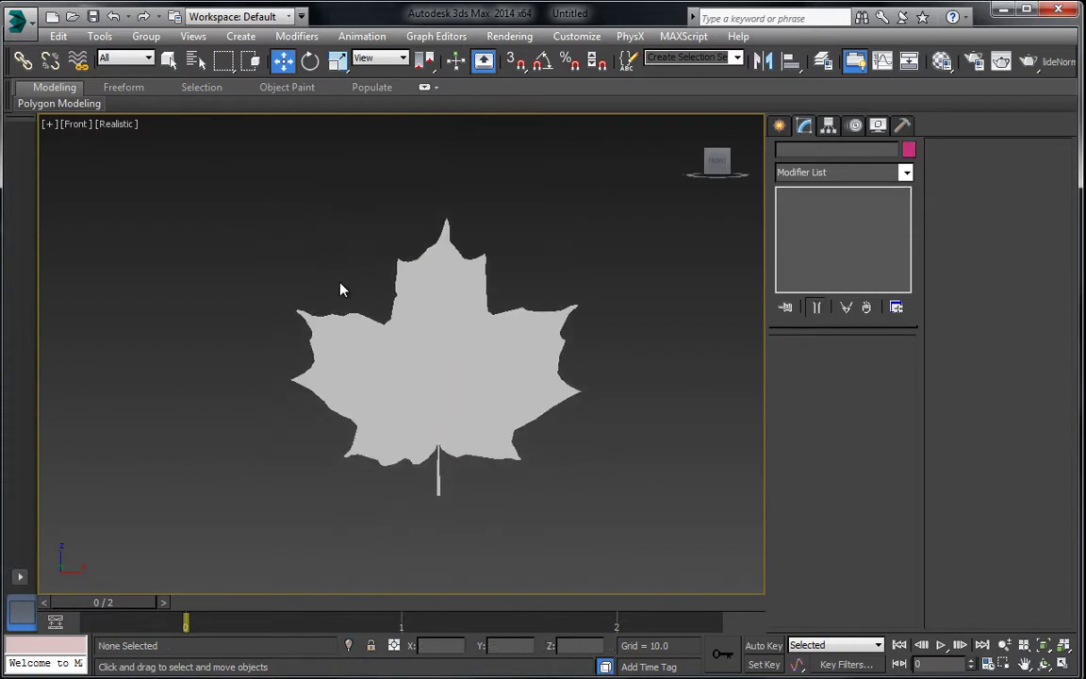
Select the leaf mesh in the perspective view and center its pivot to the object
key("p")
key("ctrl+r")
left_click_drag(500, 376, 446, 364)
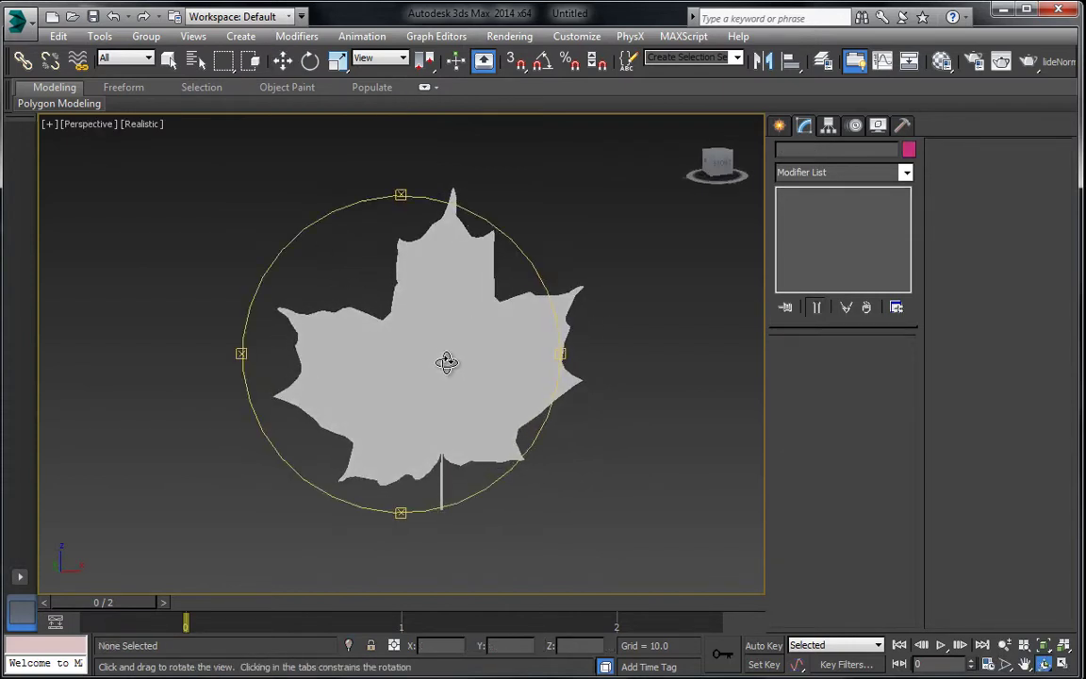
left_click(283, 61)
left_click(447, 343)
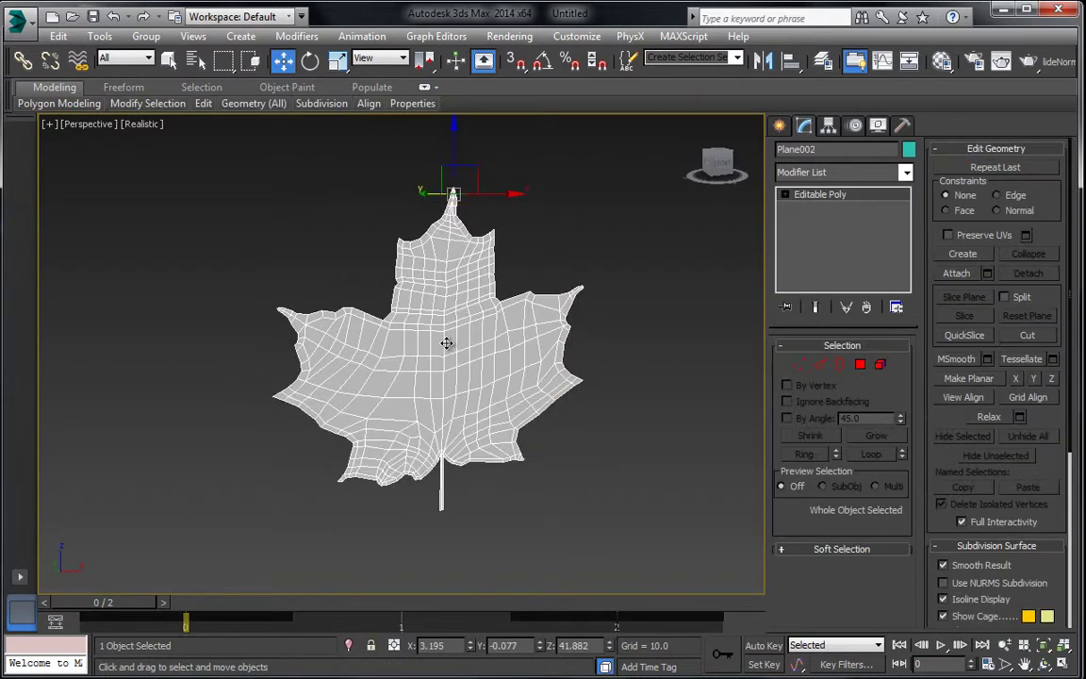
left_click(837, 127)
left_click(839, 234)
left_click(830, 320)
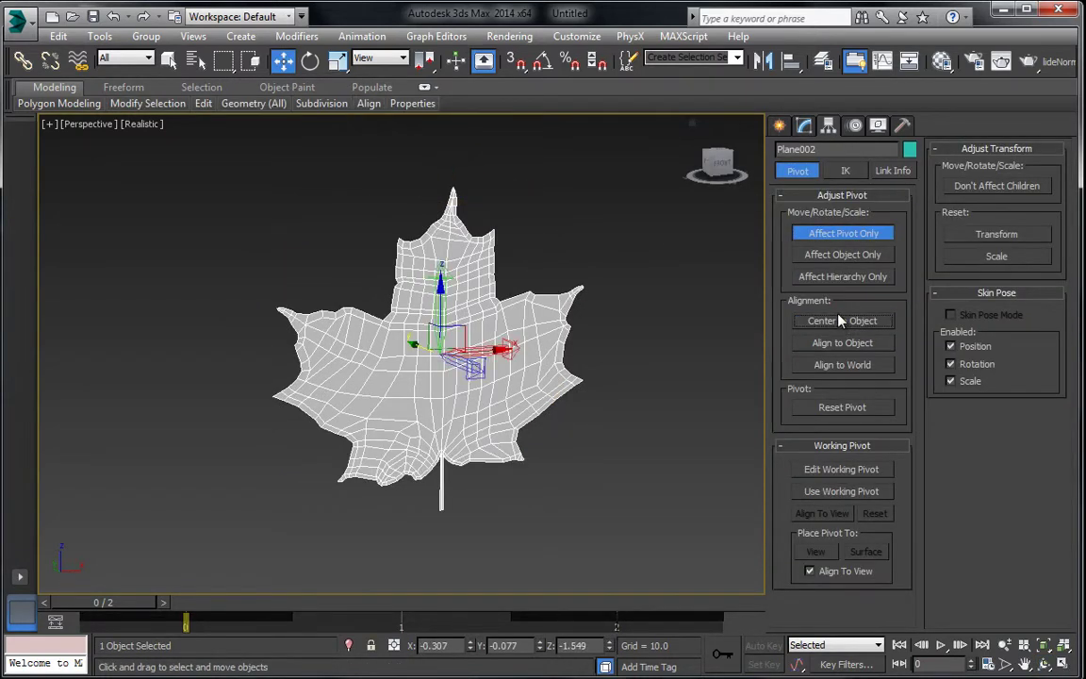
left_click(842, 232)
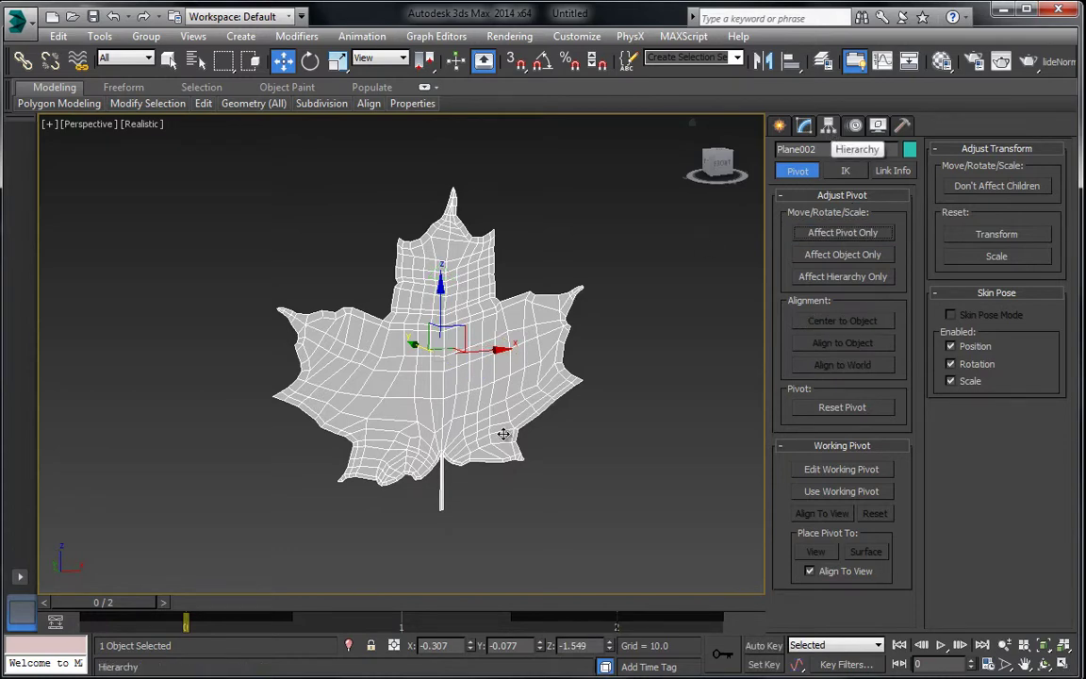
Apply an Unwrap UVW modifier to the leaf mesh
mouse_move(495, 470)
middle_mouse_down()
mouse_move(516, 432)
mouse_move(515, 470)
middle_mouse_up()
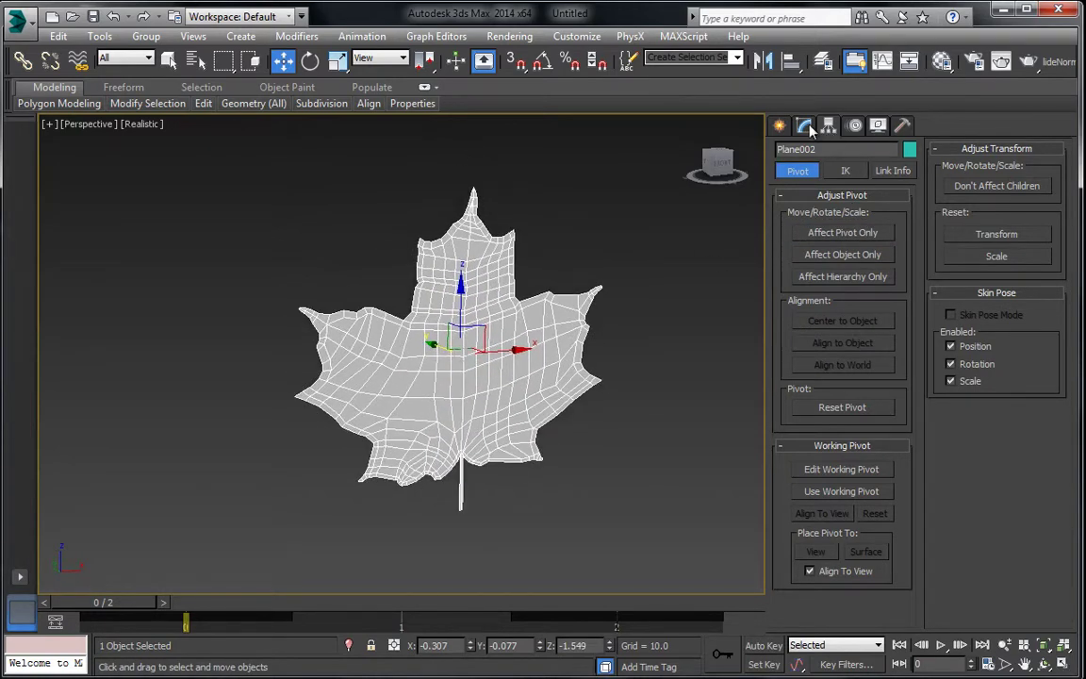
left_click(810, 129)
left_click(829, 175)
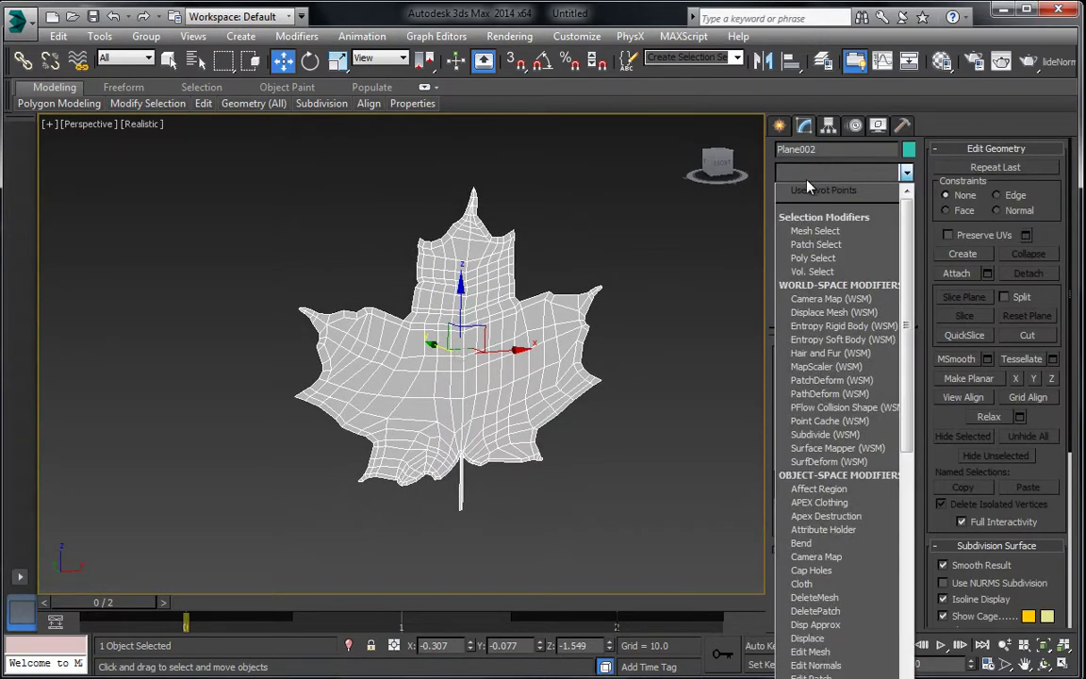
key("u")
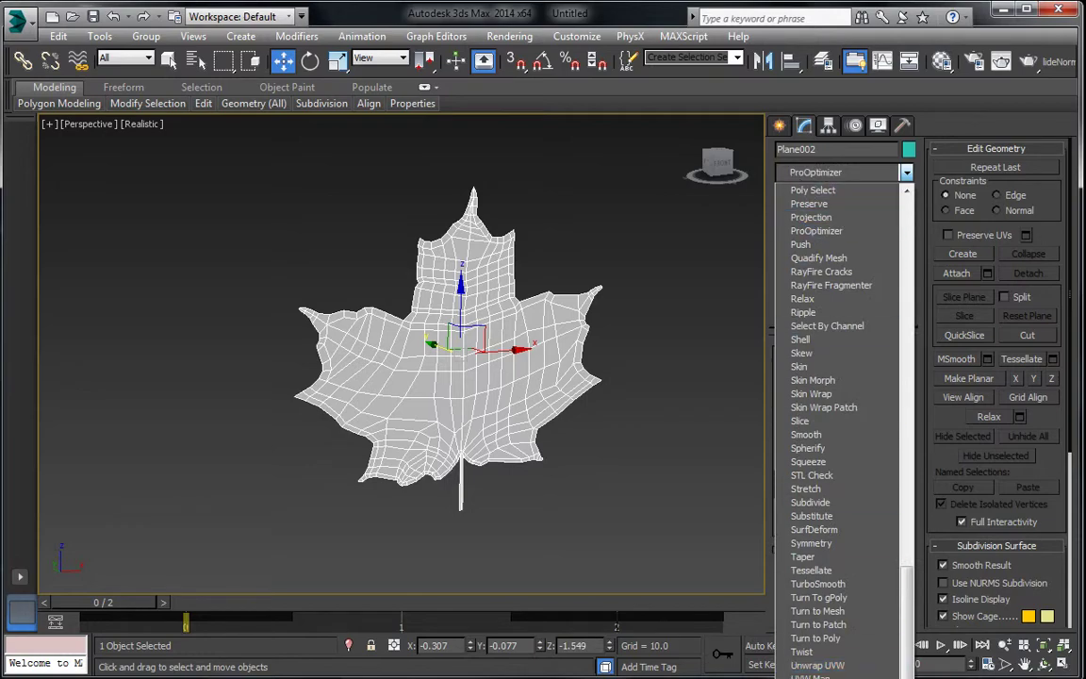
left_click(817, 664)
Open the UV editor to look at its background texture options, and close it
left_click(842, 543)
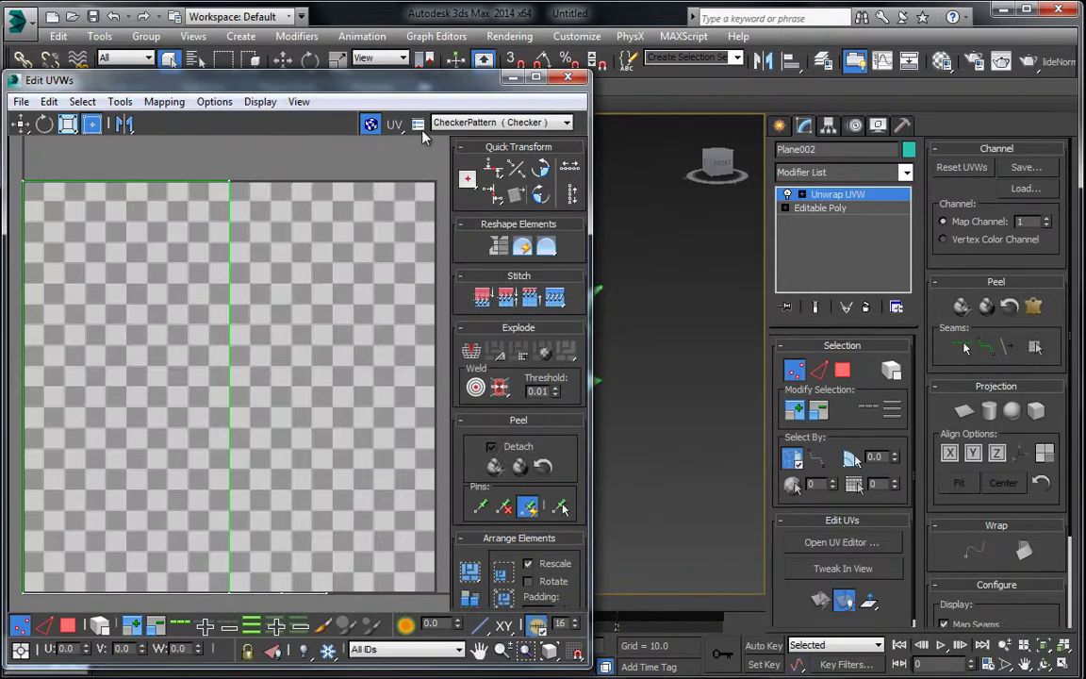
left_click(471, 122)
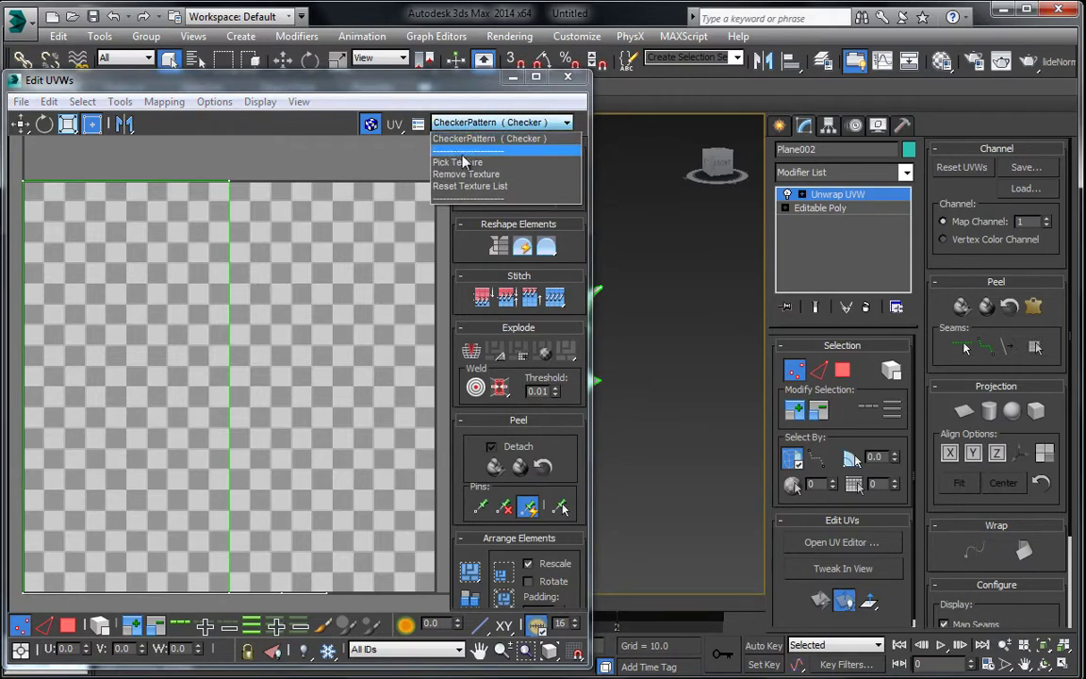
left_click(573, 81)
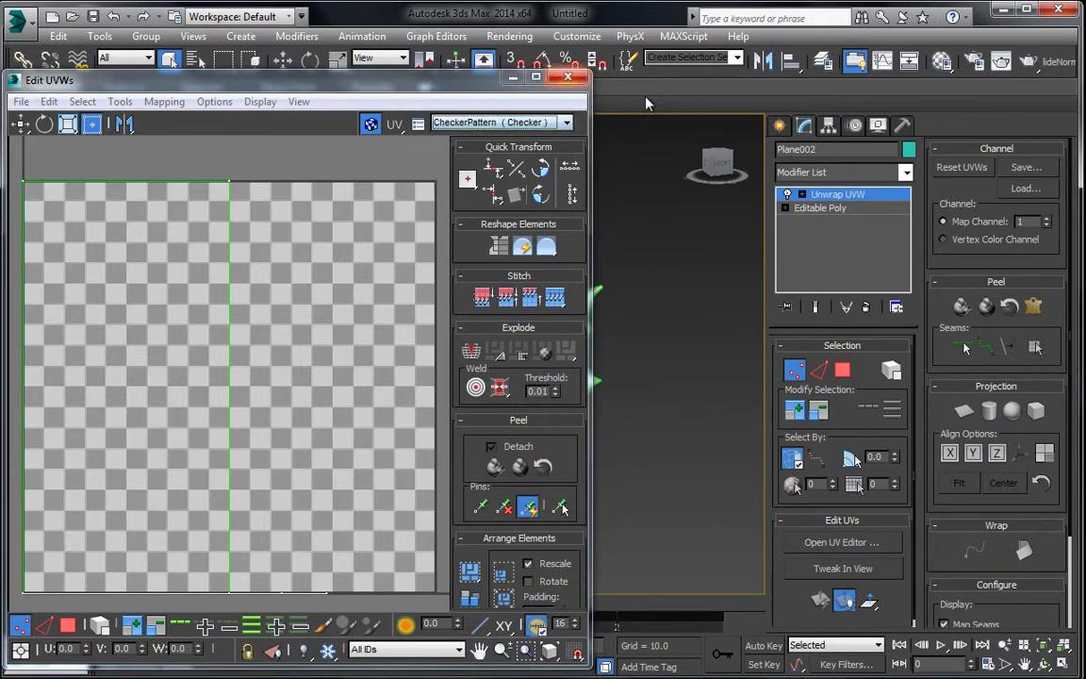
left_click(819, 193)
left_click(567, 76)
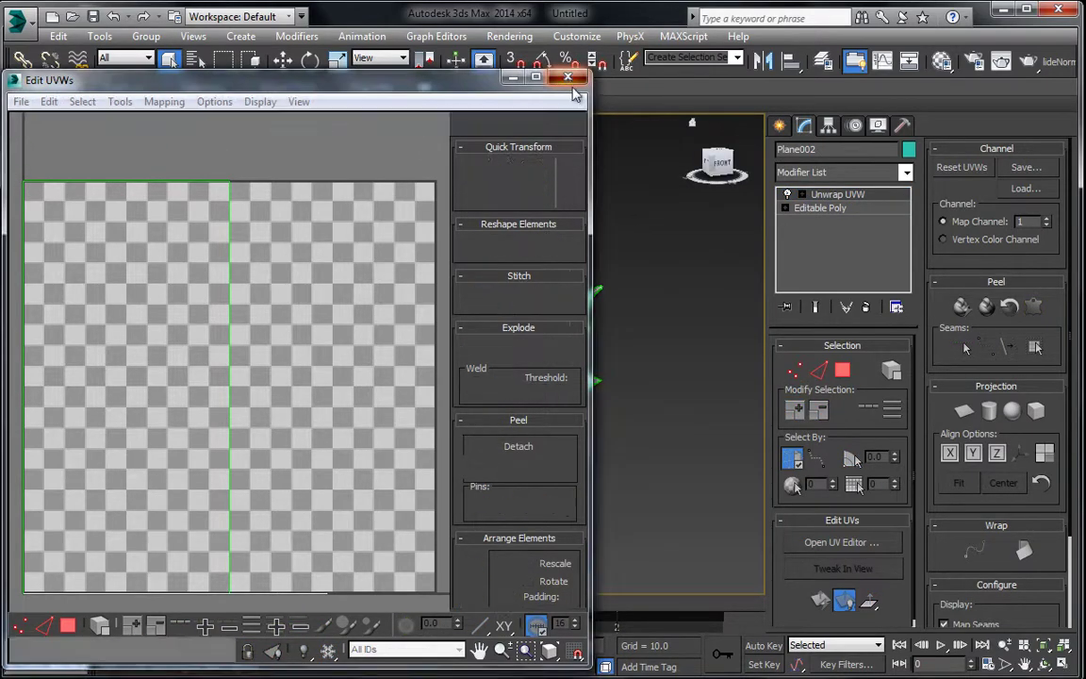
Assign the green leaf photo material to the leaf mesh and show that material's diffuse bitmap settings
left_click(621, 346)
key("m")
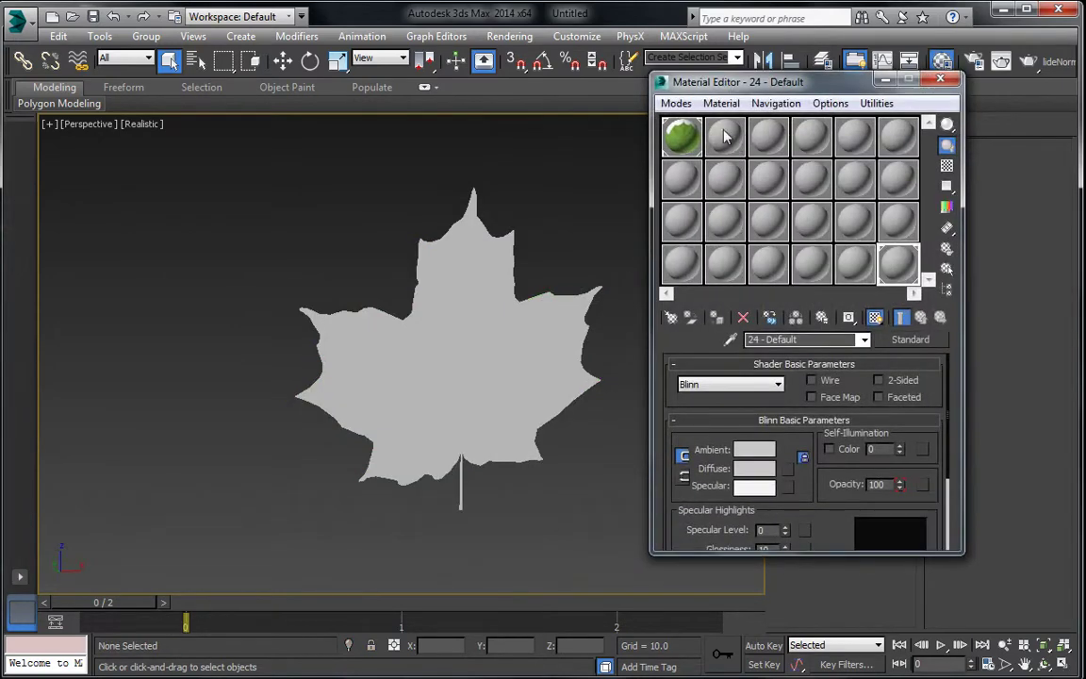
left_click_drag(685, 139, 473, 339)
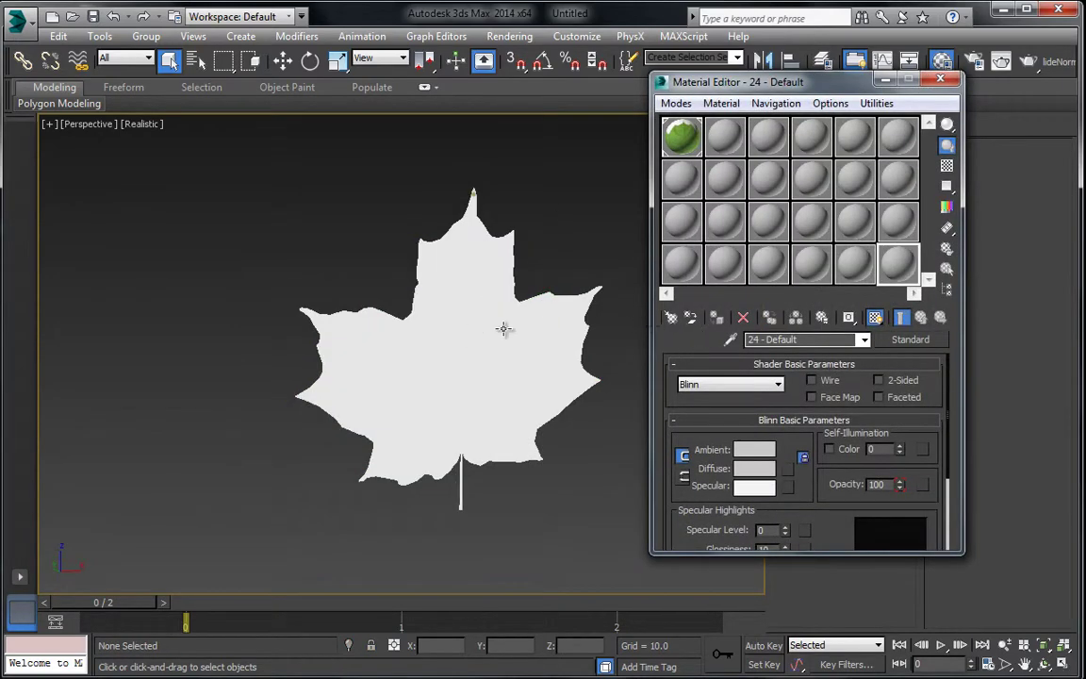
left_click(503, 328)
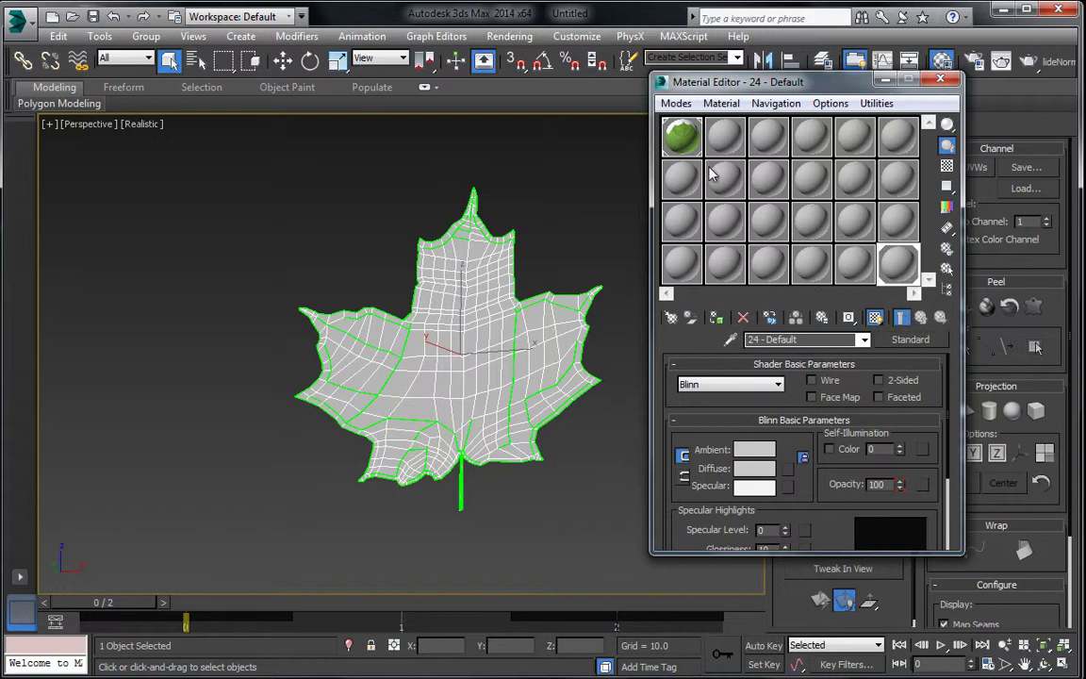
left_click(682, 136)
left_click(897, 321)
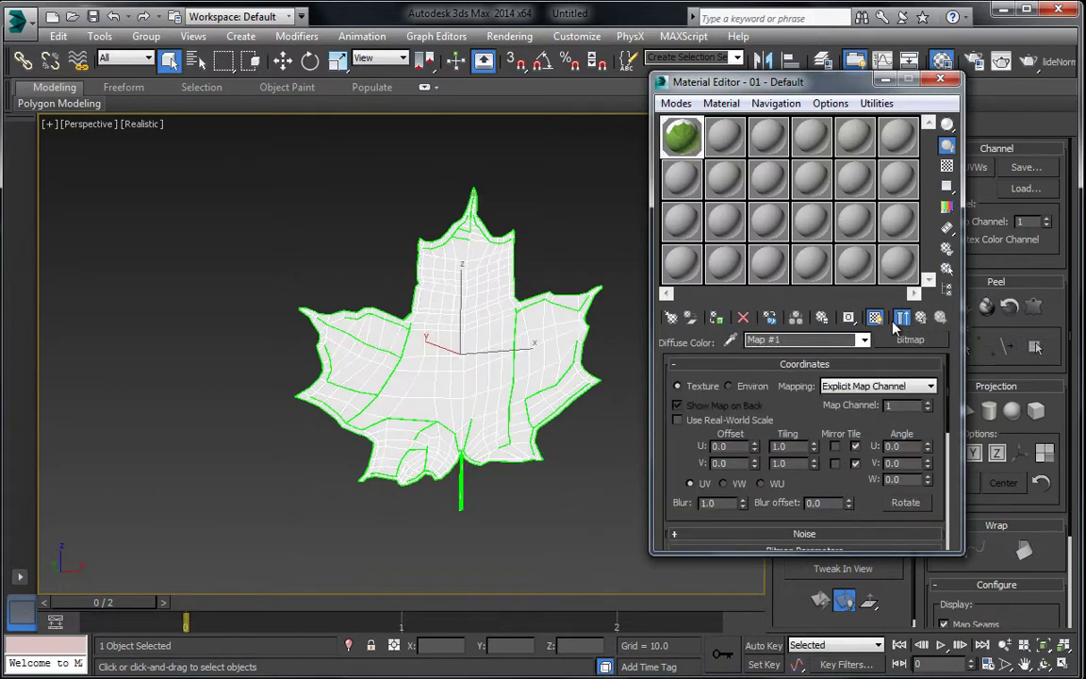
Examine the leaf material's basic parameters and diffuse bitmap settings, and close the Material Editor
left_click(921, 319)
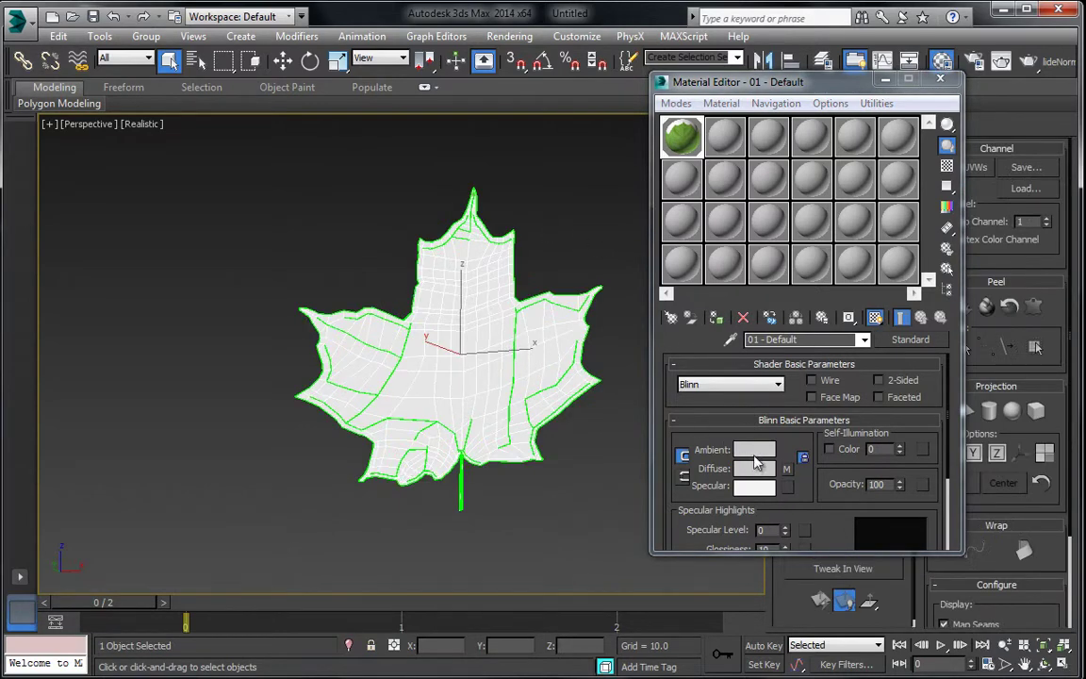
left_click(786, 468)
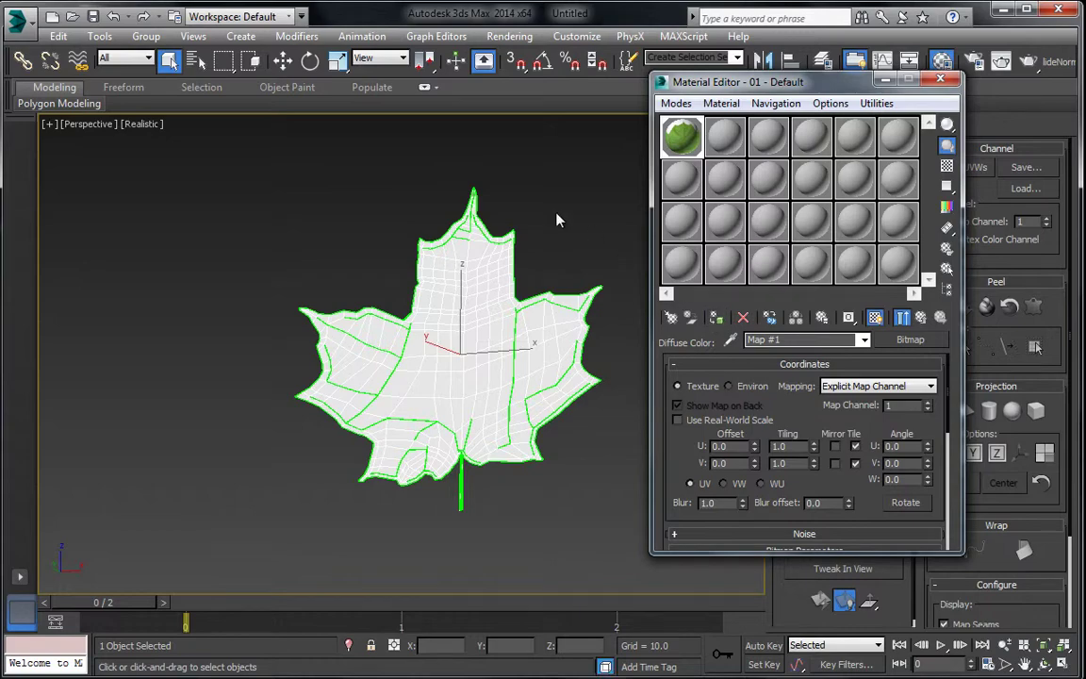
left_click(940, 79)
Open the UV editor and set its background texture to the scene material's leaf bitmap, Map #1 (Leaf.psd)
scroll(419, 395, "up", 5)
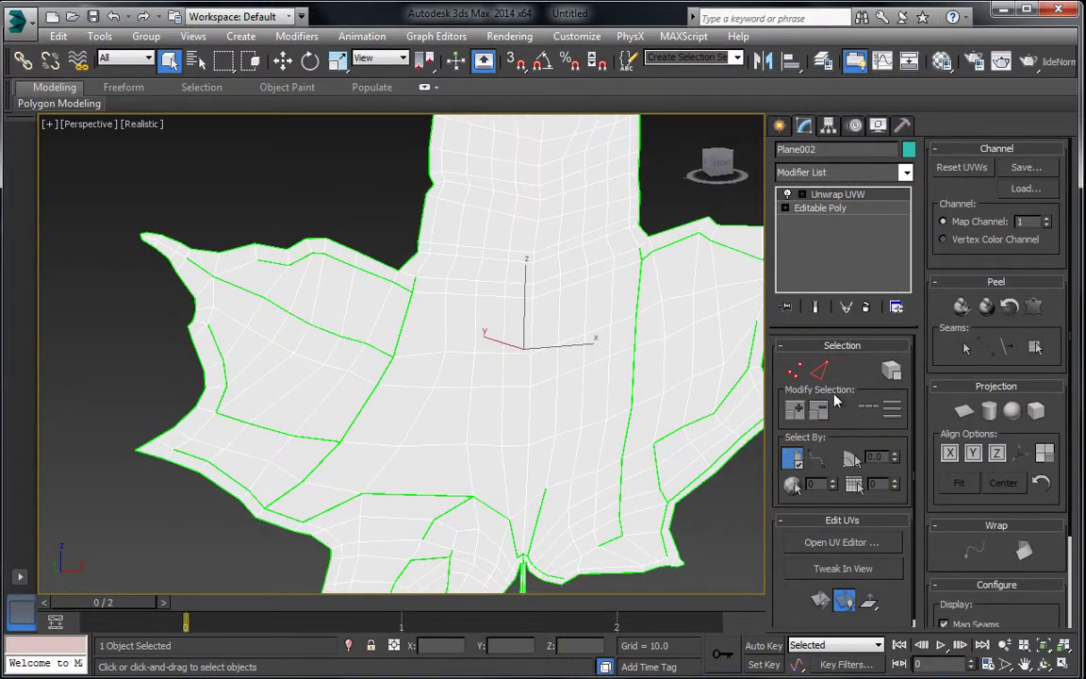
left_click(840, 540)
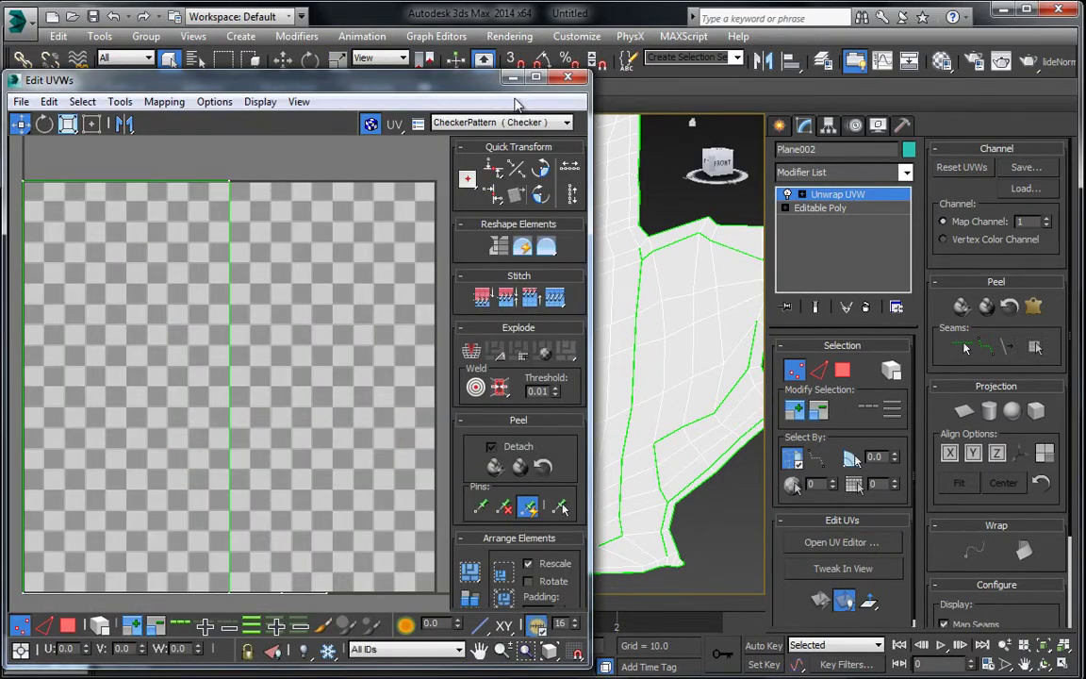
left_click(497, 123)
left_click(462, 162)
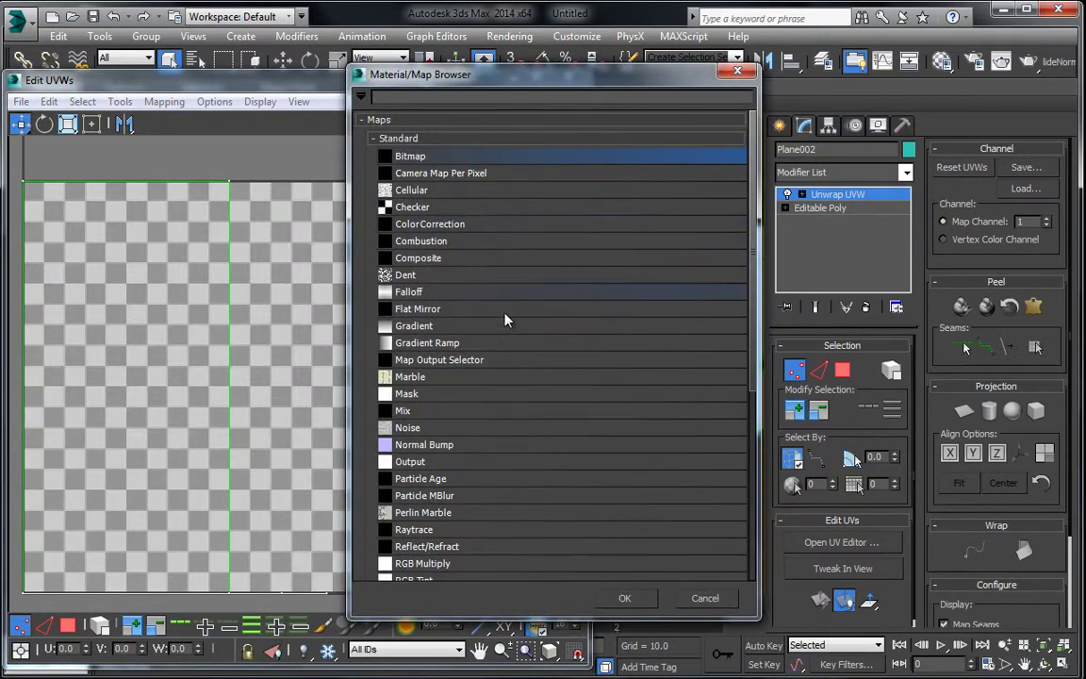
left_click_drag(755, 324, 734, 551)
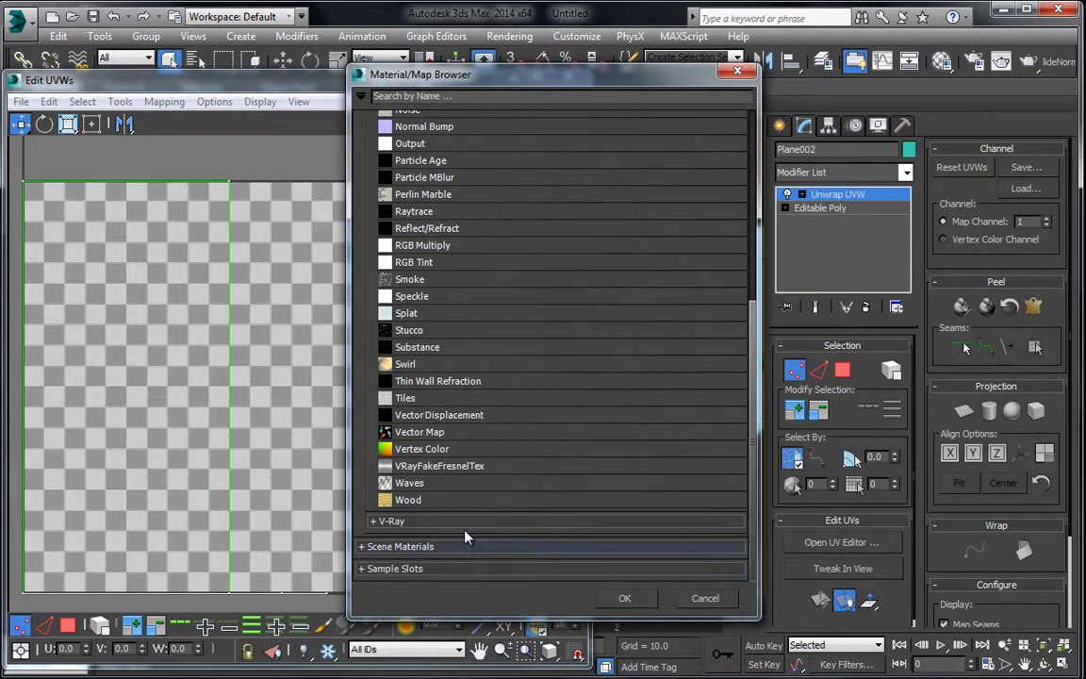
left_click(441, 547)
double_click(422, 509)
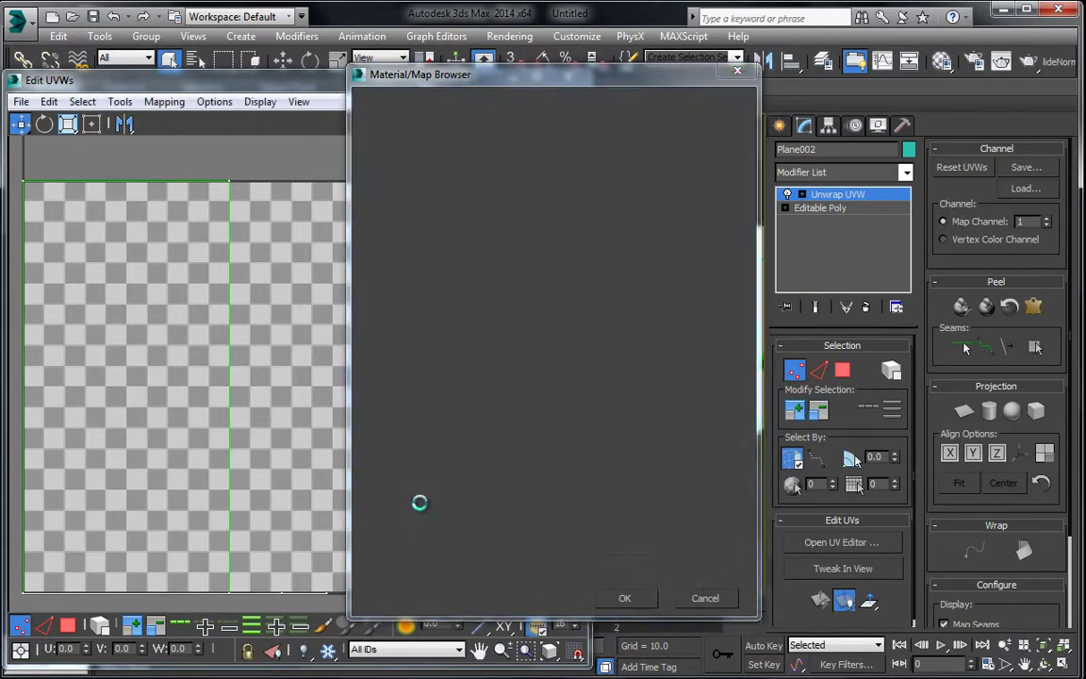
scroll(225, 298, "down", 2)
scroll(226, 302, "down", 1)
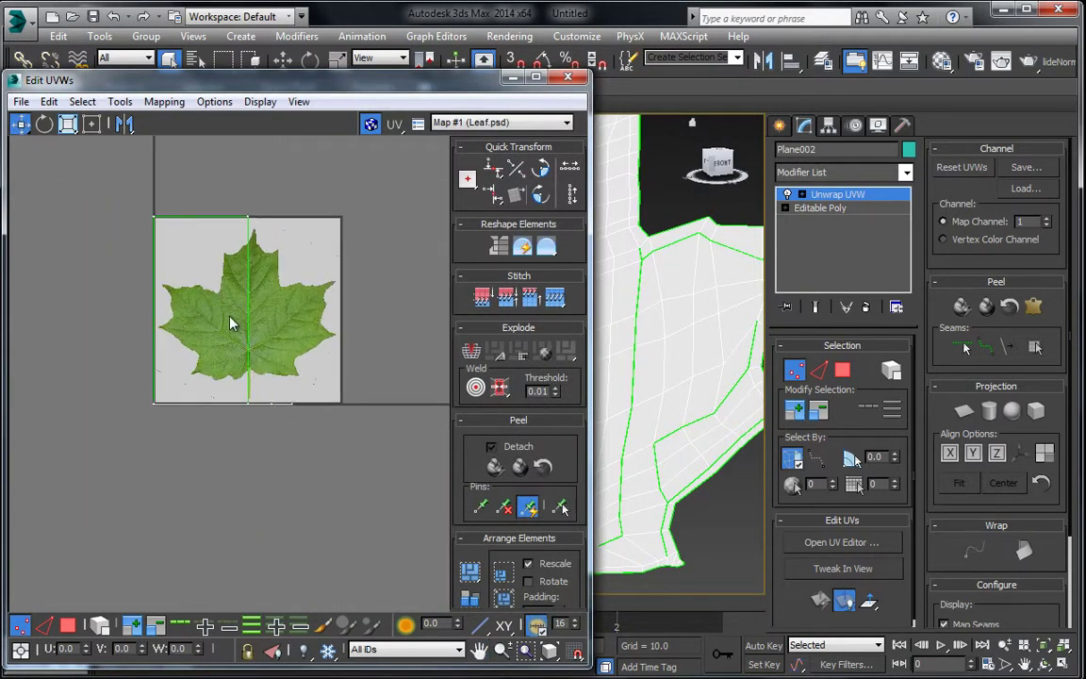
Apply planar mapping to all faces of the leaf with Normalize Map off and alignment to Y, and leave the projection mode
left_click(67, 627)
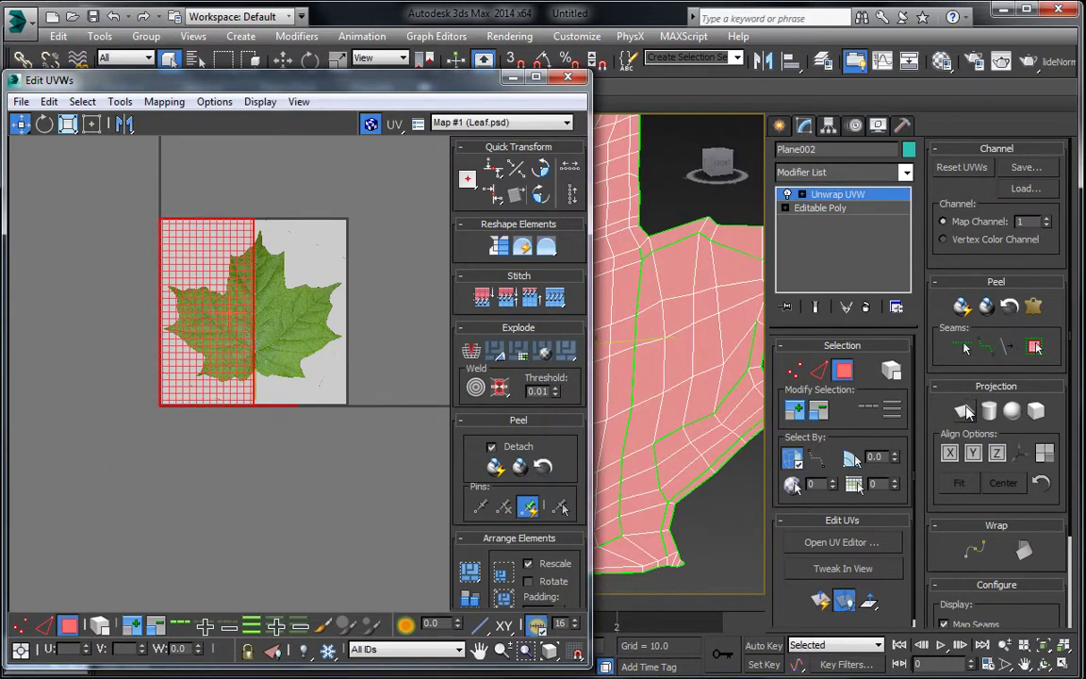
scroll(965, 325, "down", 2)
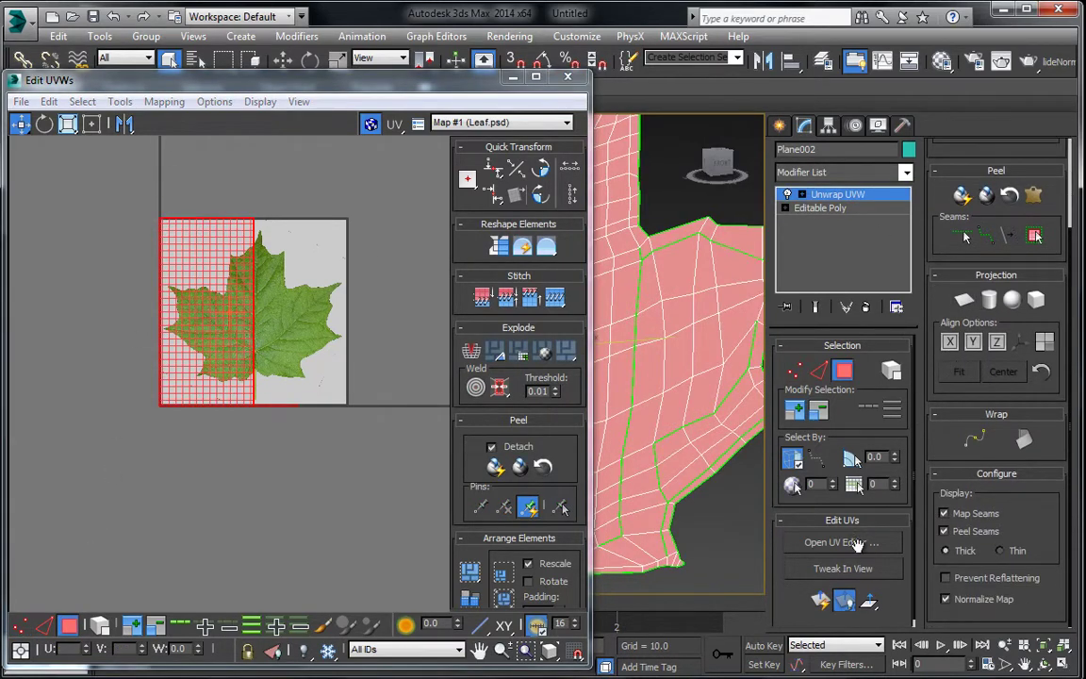
left_click(965, 301)
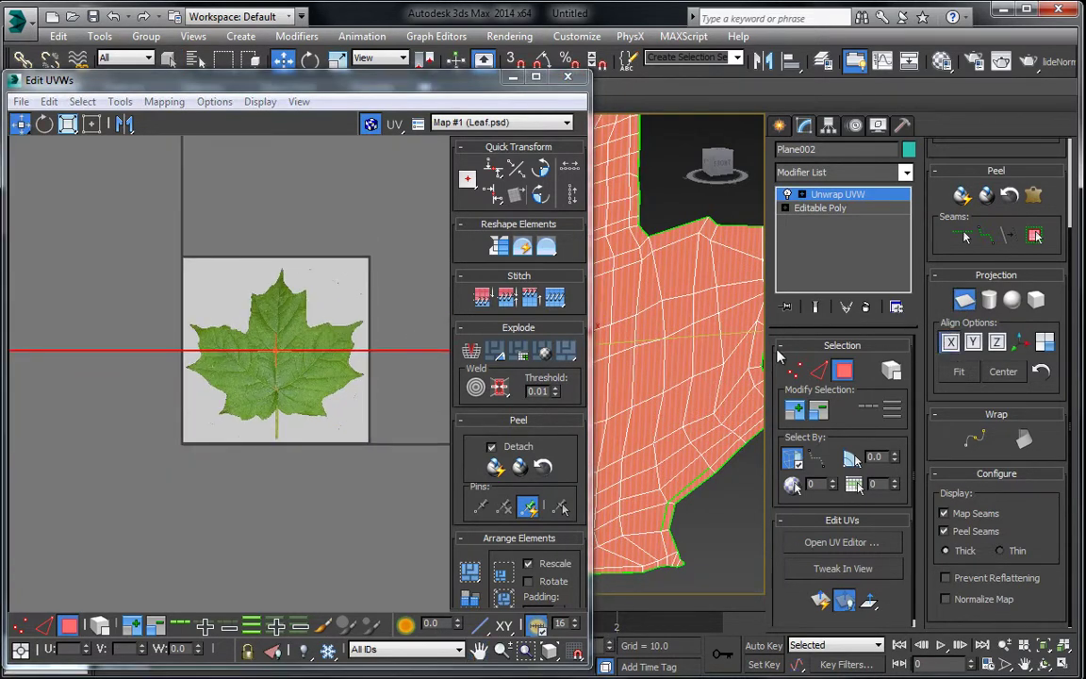
scroll(377, 358, "down", 2)
left_click(973, 342)
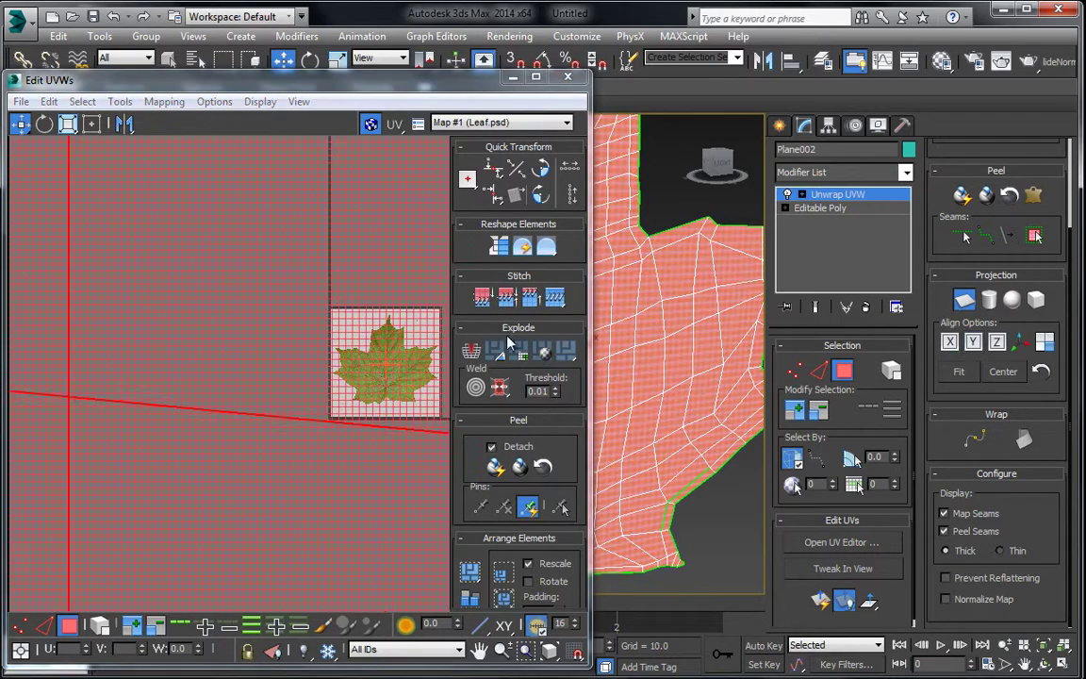
scroll(192, 303, "down", 8)
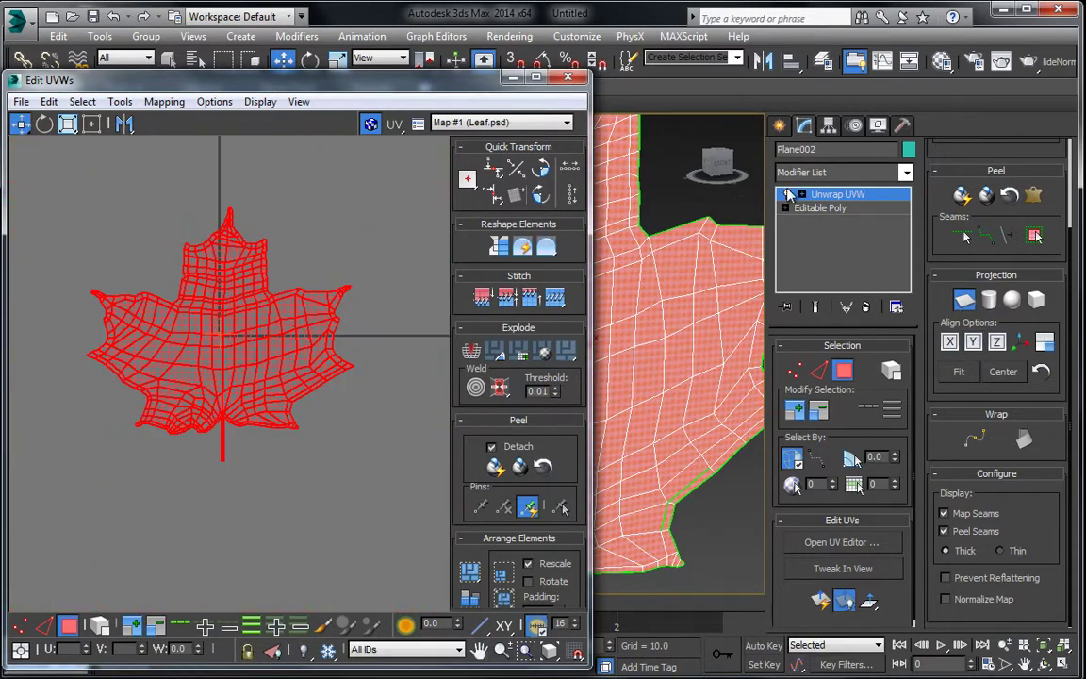
left_click(842, 198)
Scale all the leaf's UV faces down uniformly until they roughly match the size of the leaf photo
left_click_drag(283, 81, 515, 27)
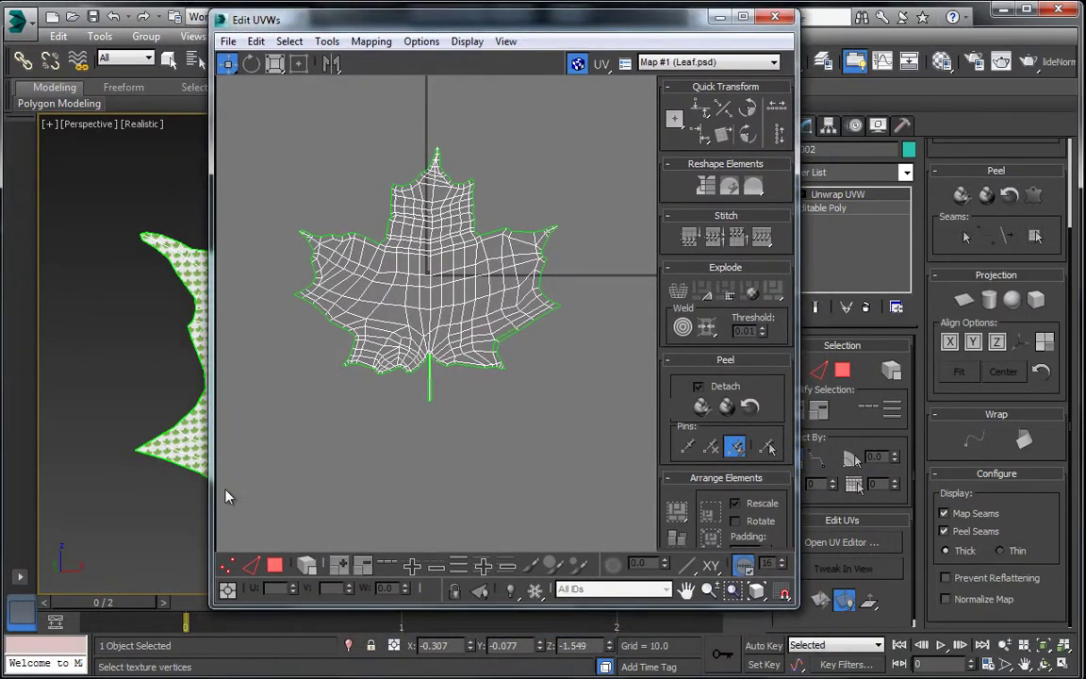
left_click(277, 564)
left_click(275, 62)
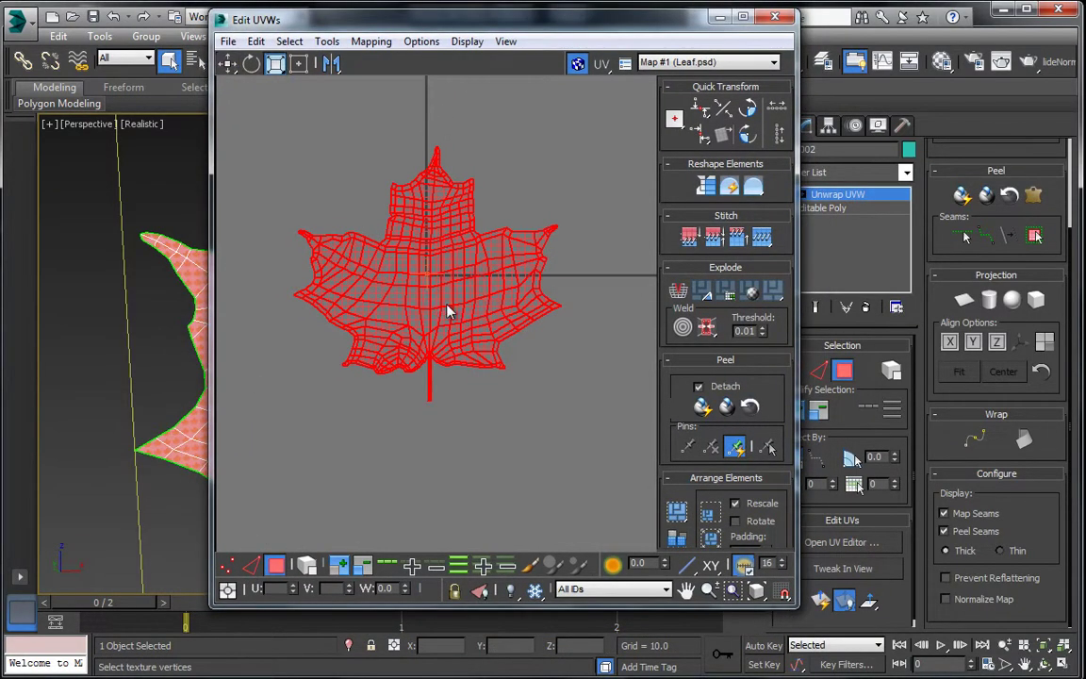
left_click_drag(449, 308, 439, 368)
scroll(427, 254, "up", 5)
left_click_drag(426, 302, 423, 367)
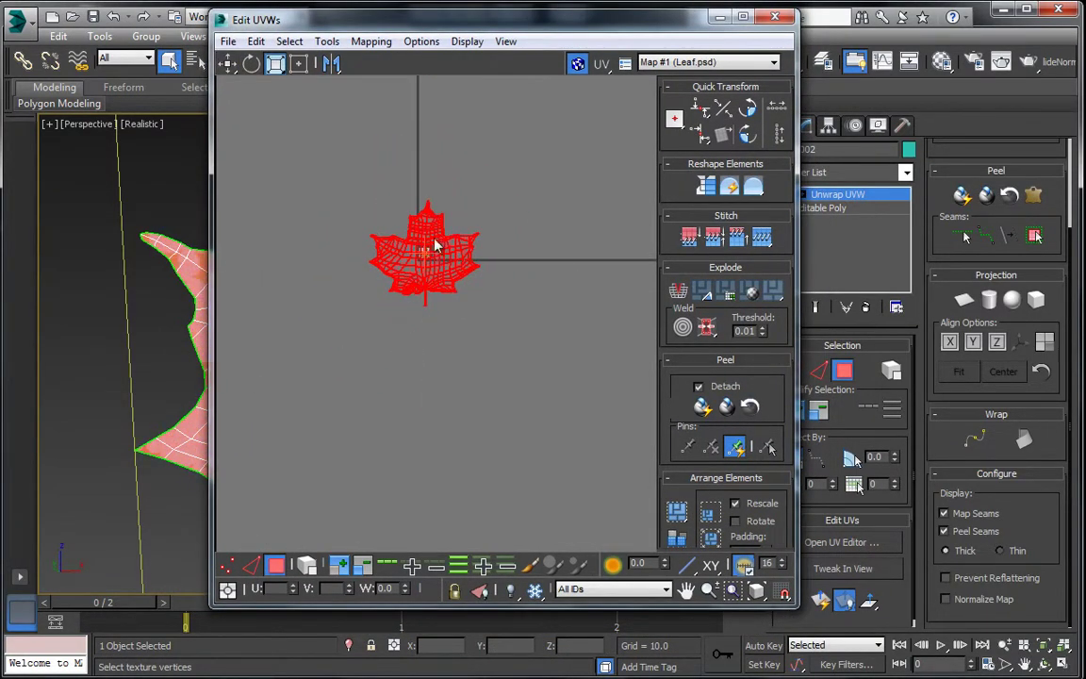
scroll(428, 247, "up", 5)
left_click_drag(436, 216, 413, 310)
scroll(423, 262, "up", 4)
left_click_drag(437, 232, 434, 284)
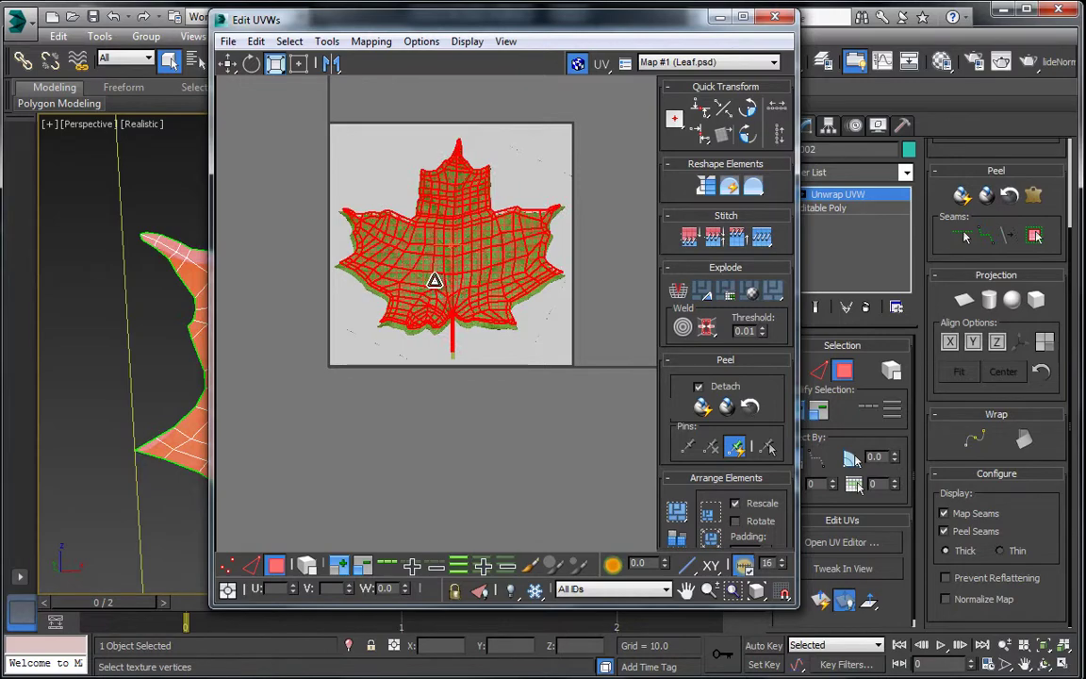
Move the whole UV layout down so its stem lies on the photographed stem
scroll(434, 281, "up", 3)
middle_click_drag(436, 342, 437, 307)
scroll(436, 307, "up", 3)
left_click(227, 64)
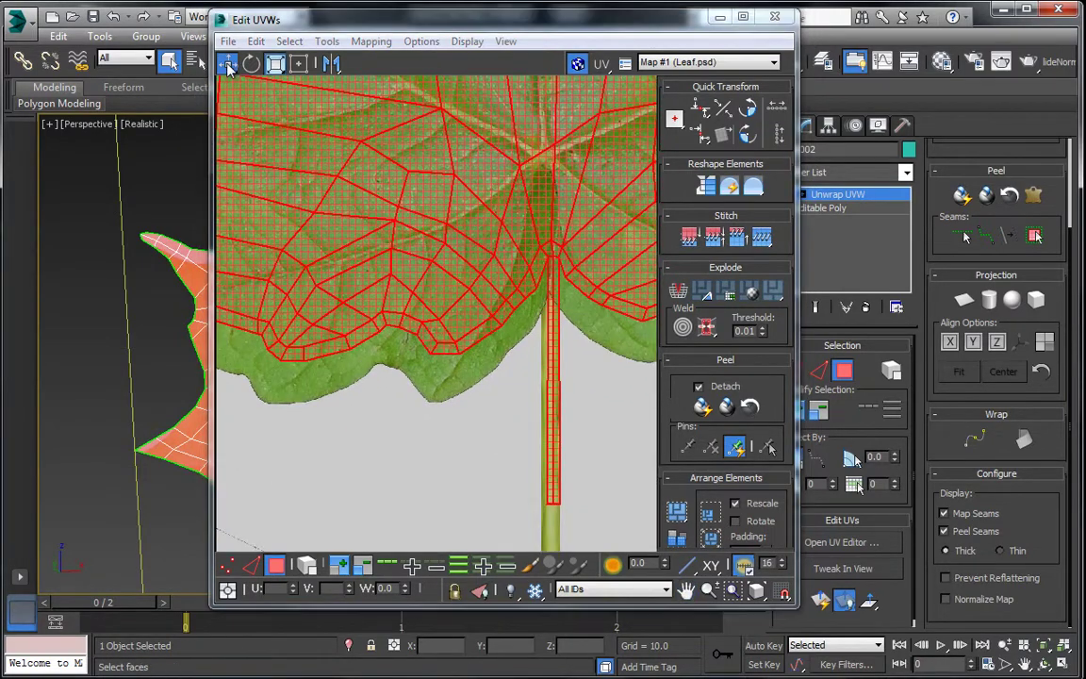
left_click(229, 68)
middle_click_drag(641, 441, 578, 374)
scroll(578, 374, "up", 2)
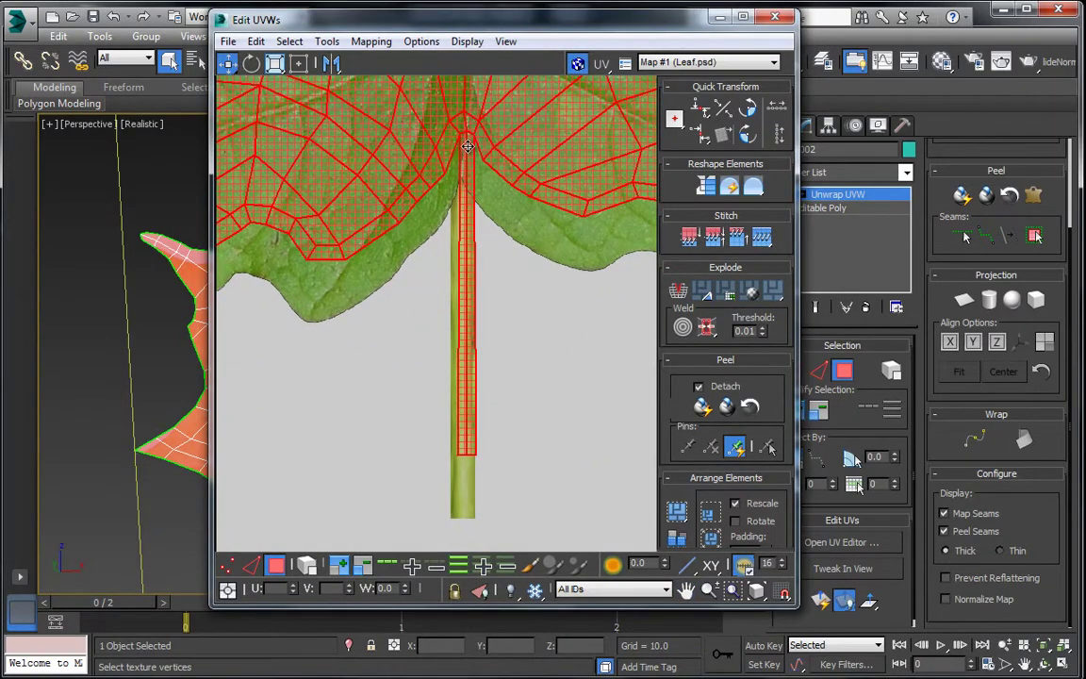
left_click_drag(467, 147, 464, 202)
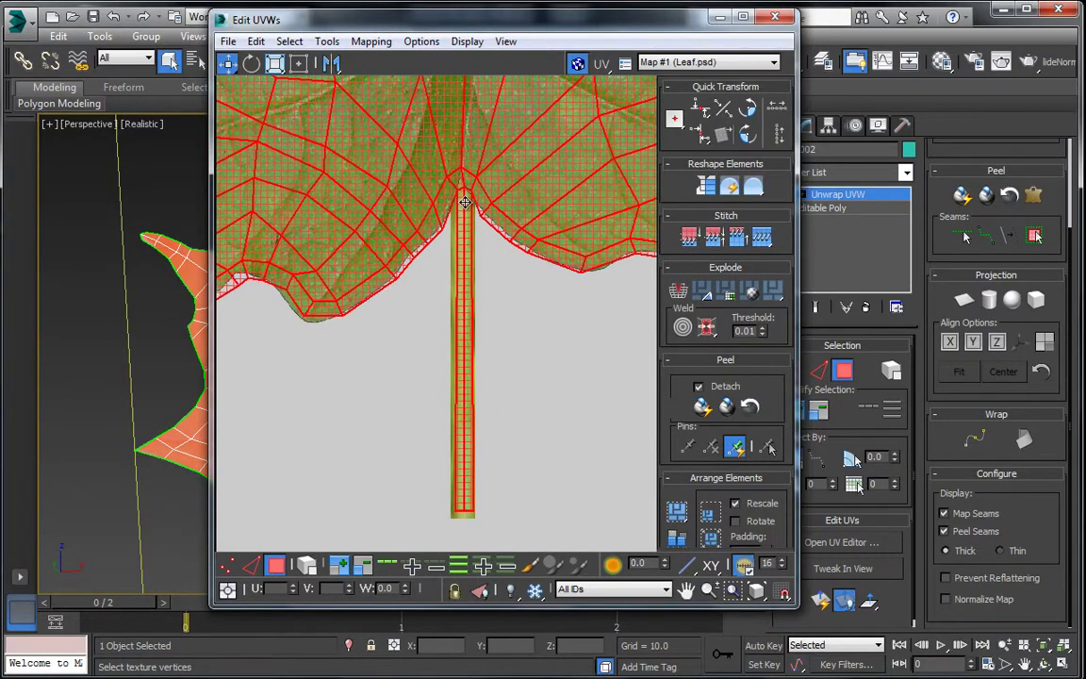
Nudge the whole UV layout slightly so the side lobe and upper tip sit inside the photographed leaf
middle_click_drag(326, 211, 388, 336)
scroll(389, 335, "down", 3)
middle_click_drag(375, 283, 491, 428)
middle_click_drag(308, 154, 418, 364)
left_click_drag(418, 365, 418, 357)
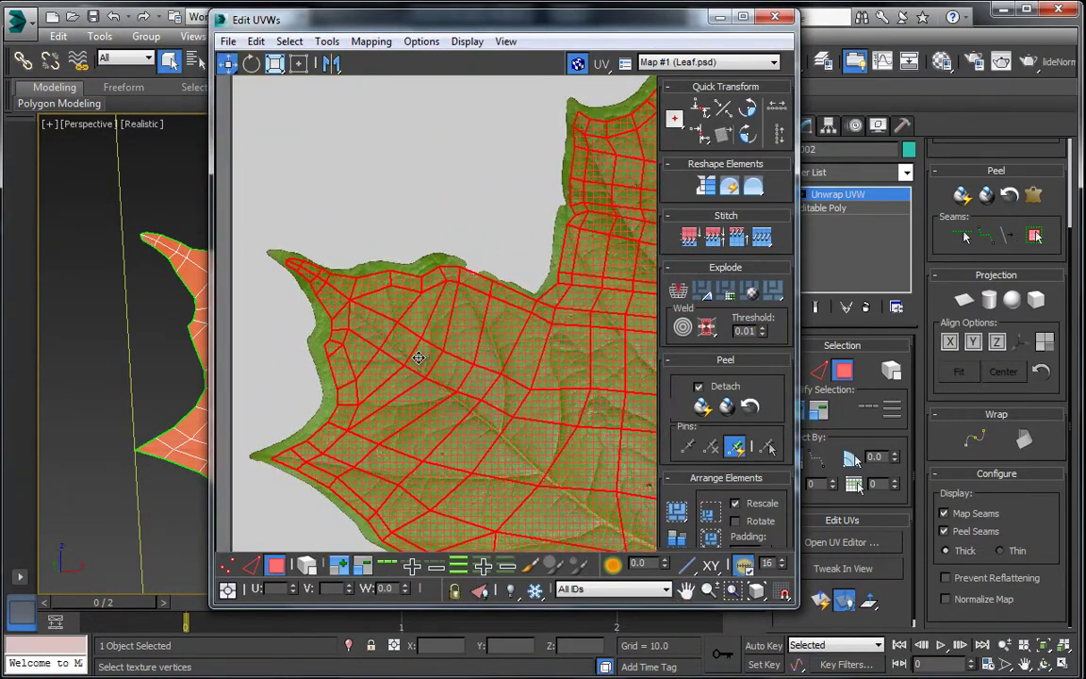
middle_click_drag(419, 357, 429, 209)
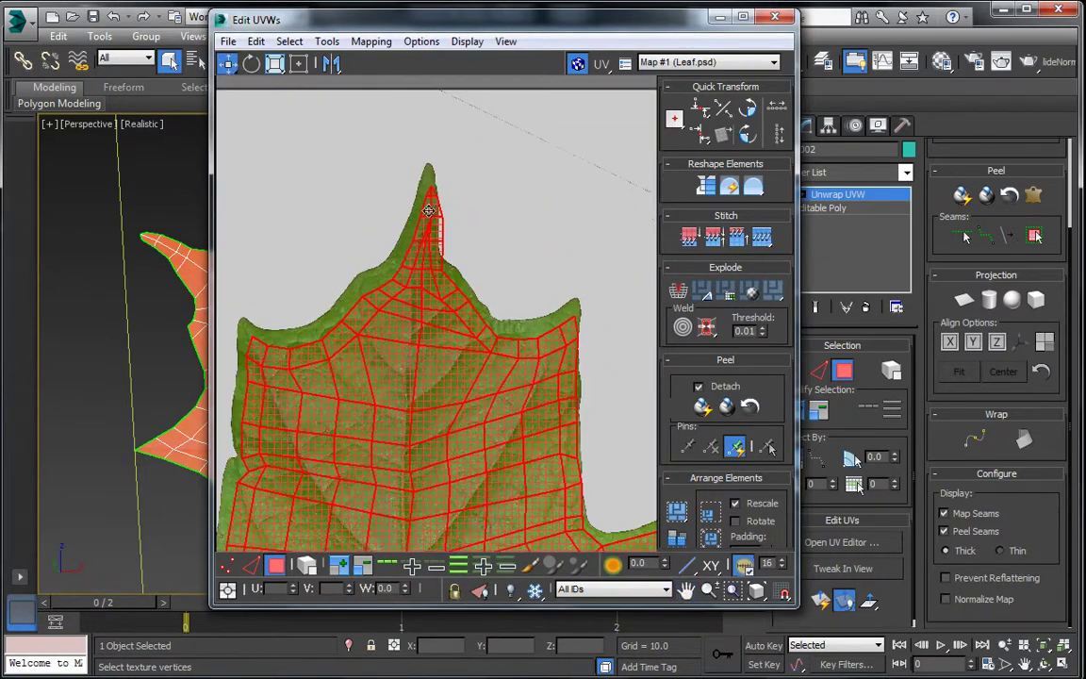
middle_click_drag(392, 317, 422, 344)
left_click_drag(436, 320, 431, 319)
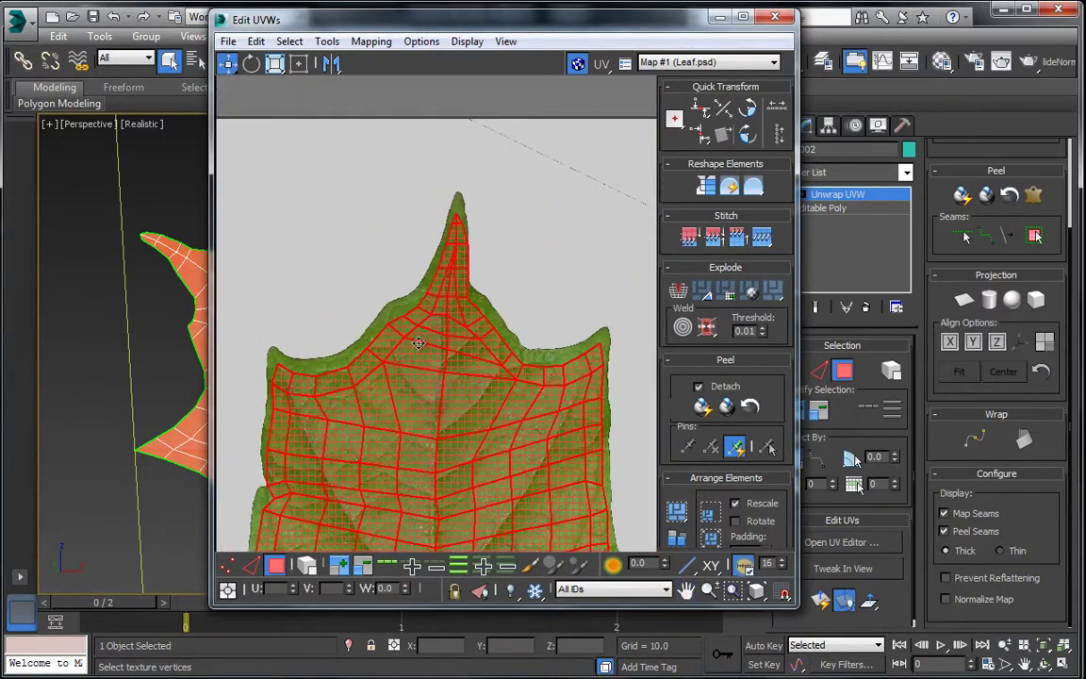
Switch to UV vertex editing and examine how the outline follows the leaf photo around the tip, right lobes and stem
left_click(228, 570)
scroll(349, 261, "up", 3)
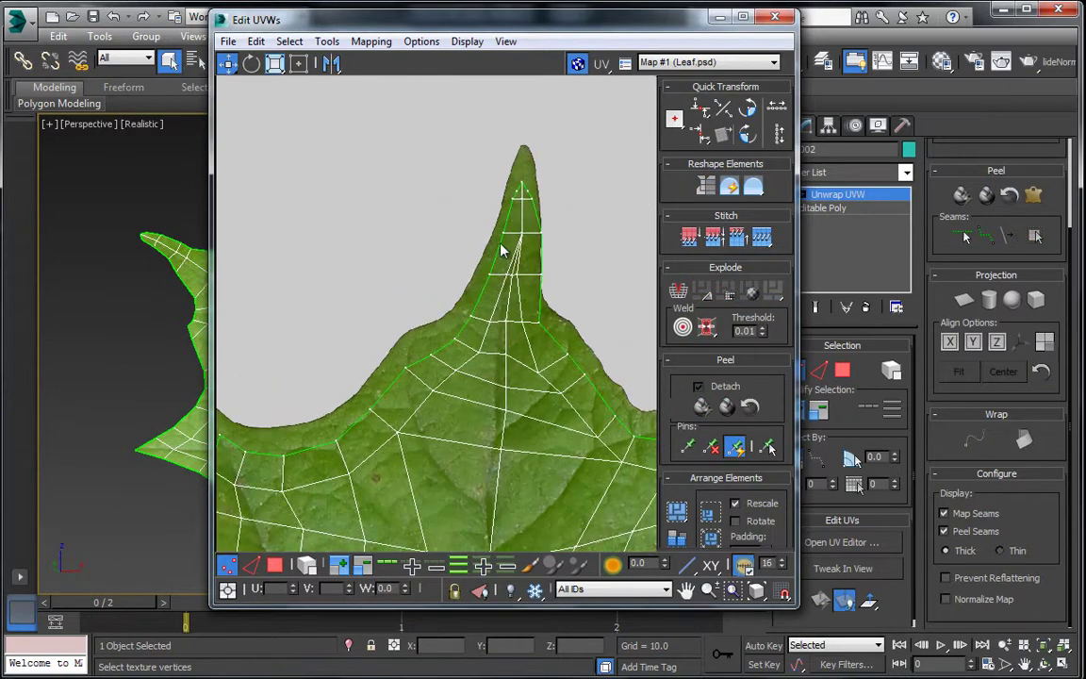
middle_click_drag(502, 250, 374, 215)
scroll(486, 462, "down", 3)
middle_click_drag(485, 462, 411, 140)
middle_click_drag(467, 375, 354, 259)
middle_click_drag(388, 379, 302, 298)
middle_click_drag(440, 403, 454, 309)
middle_click_drag(306, 510, 462, 409)
middle_click_drag(363, 425, 456, 354)
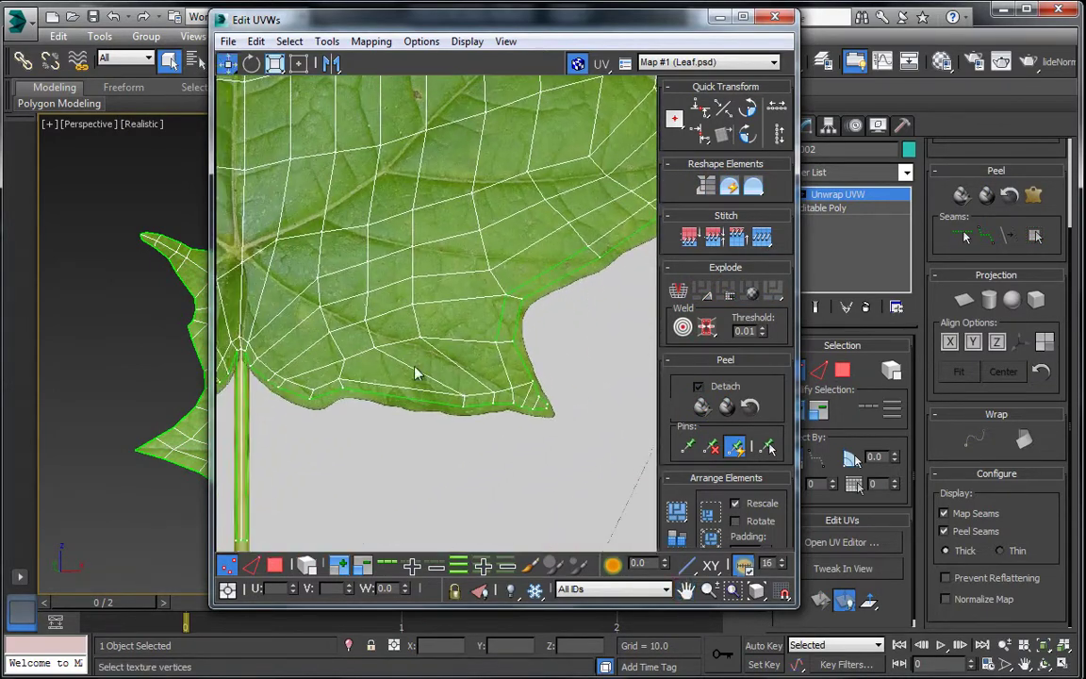
middle_click_drag(247, 368, 488, 333)
Move the four UV vertices beside the notch on the left lobe's upper edge inward onto the photographed leaf
middle_click_drag(375, 398, 421, 327)
scroll(422, 327, "up", 2)
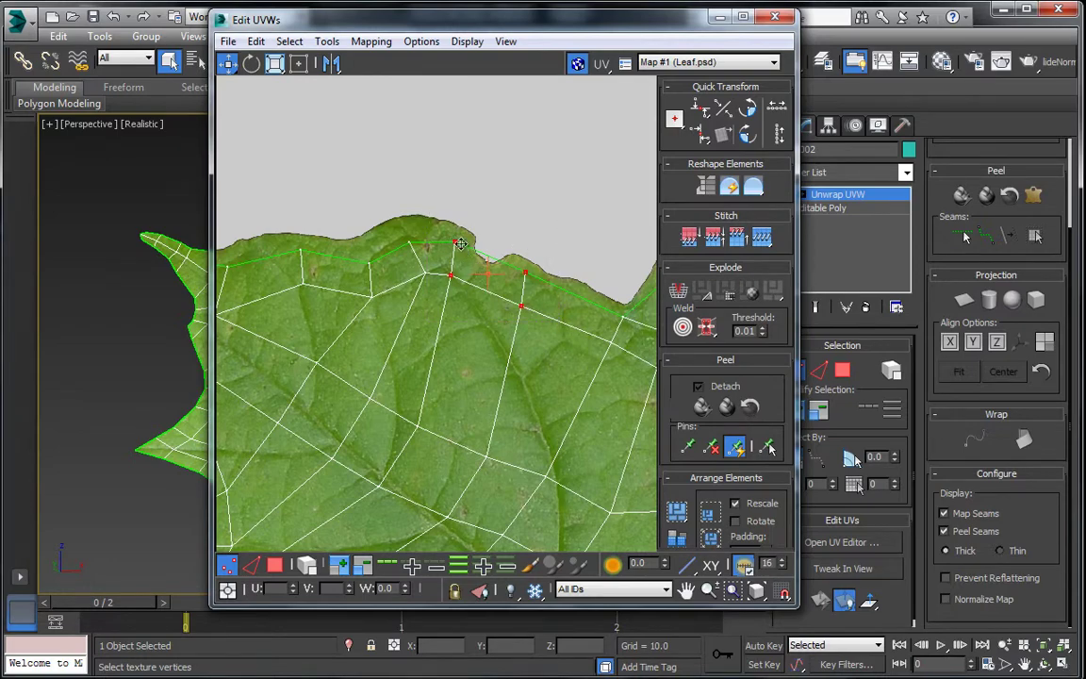
left_click_drag(460, 244, 420, 280)
Examine the UV outline against the leaf photo along the upper lobe and the right-hand lobes
middle_click_drag(552, 321, 407, 306)
scroll(407, 305, "down", 1)
middle_click_drag(464, 232, 390, 352)
scroll(390, 351, "down", 1)
middle_click_drag(445, 252, 384, 329)
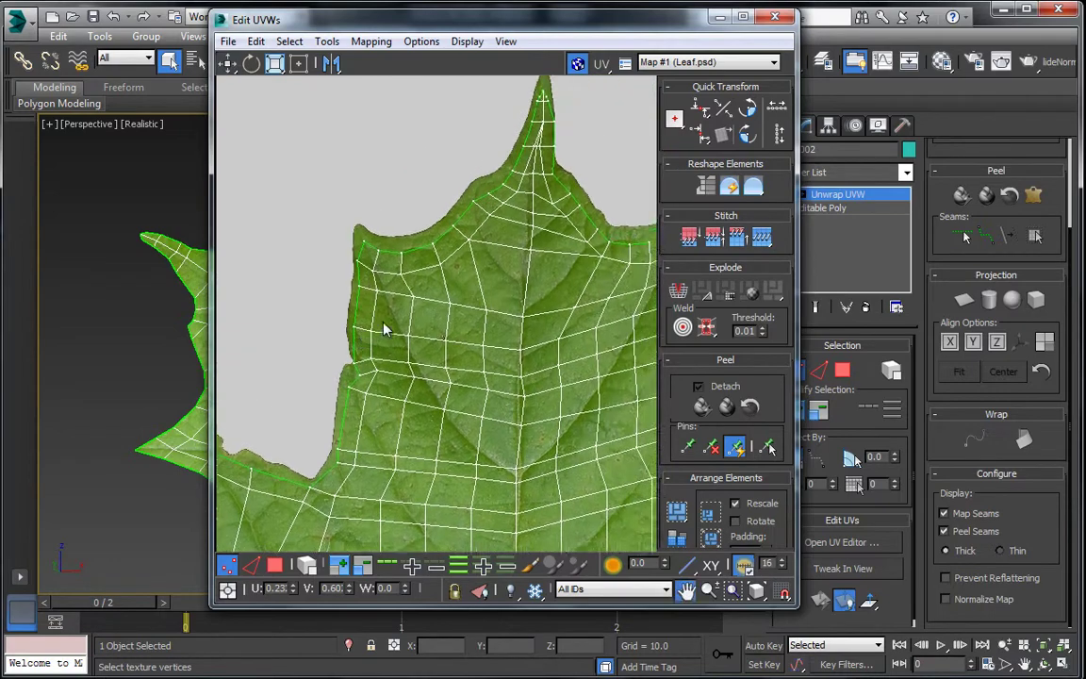
middle_click_drag(624, 287, 416, 211)
middle_click_drag(509, 366, 427, 269)
middle_click_drag(620, 375, 445, 295)
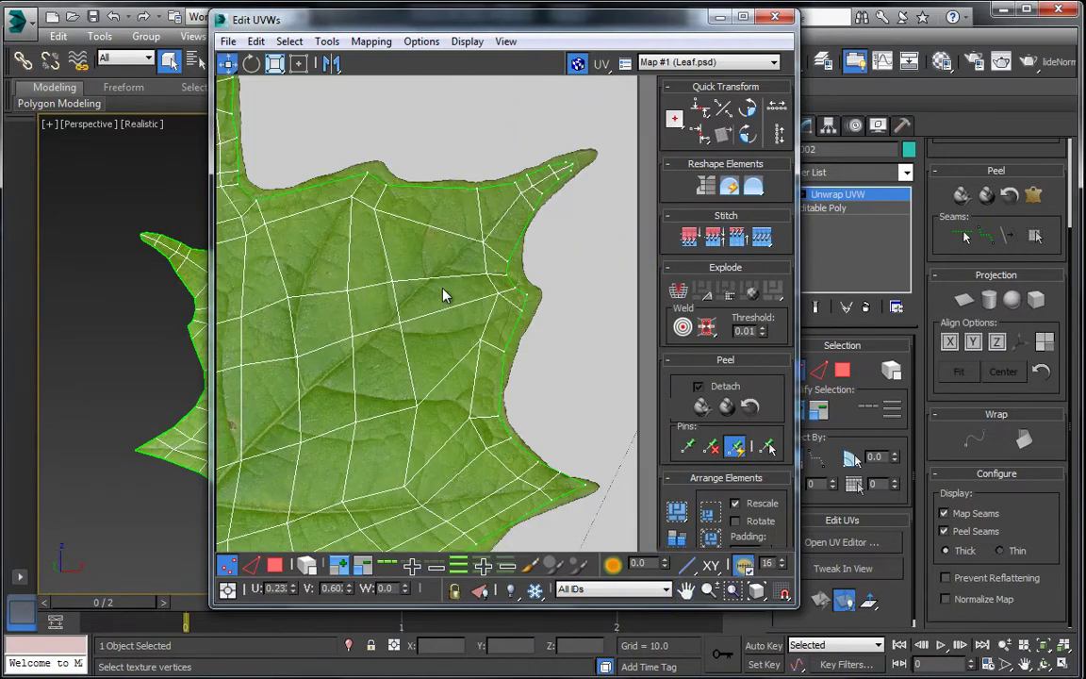
middle_click_drag(422, 404, 502, 219)
scroll(502, 219, "down", 1)
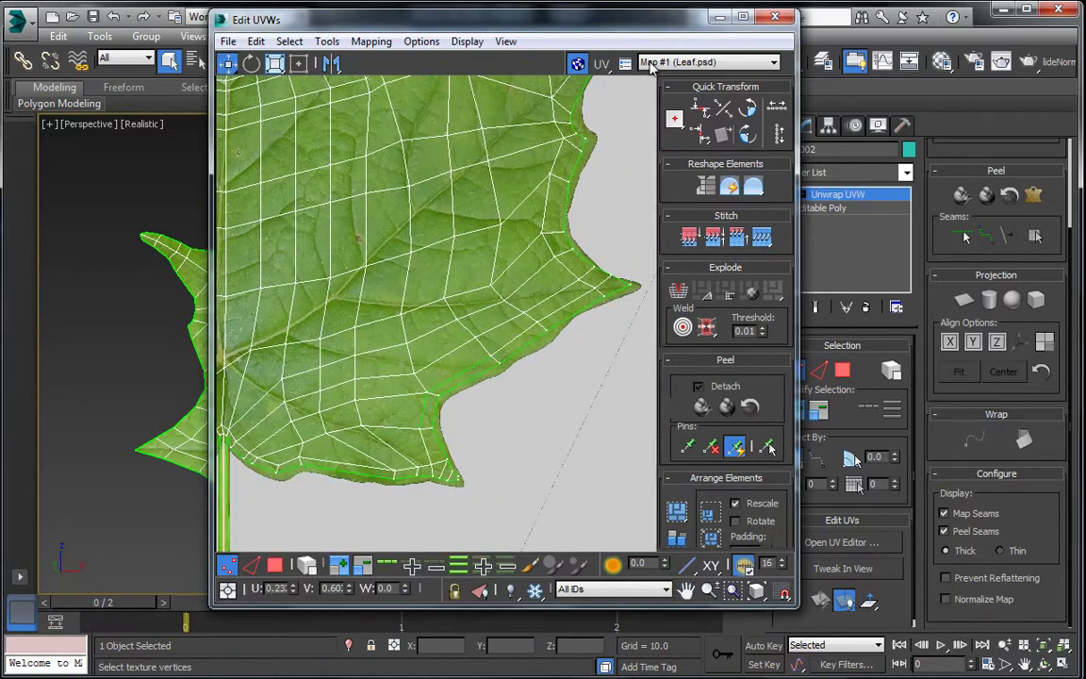
Close the UV editor and deselect the leaf to view its texture in the perspective view
left_click(775, 16)
left_click(375, 193)
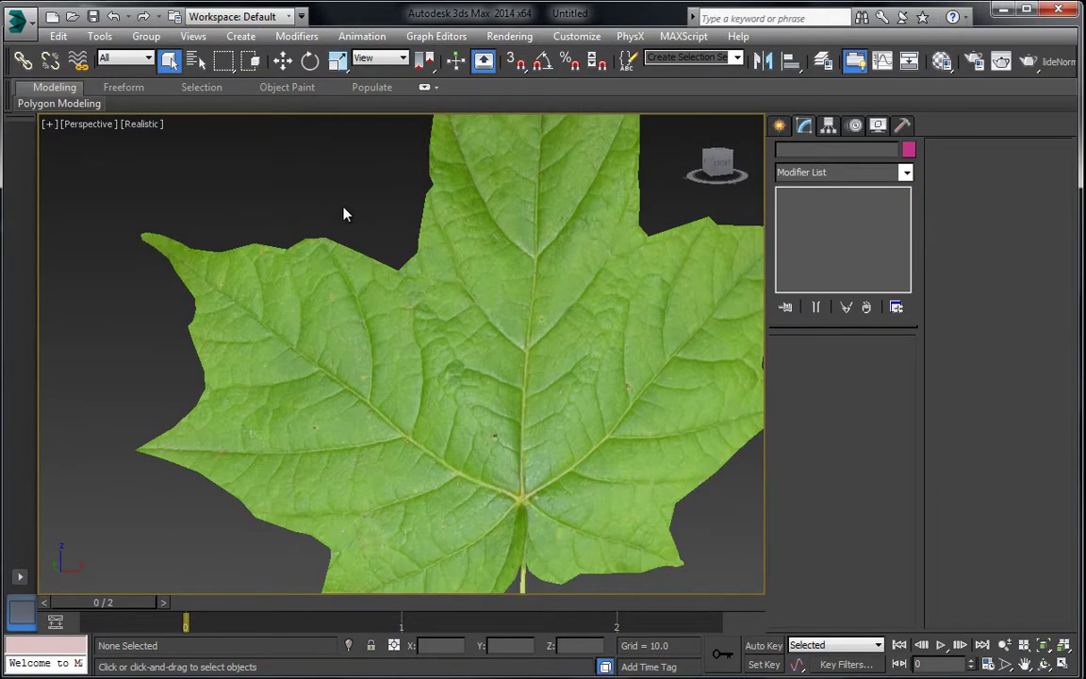
scroll(332, 267, "down", 5)
Select the textured leaf and convert it to an Editable Poly
left_click(403, 321)
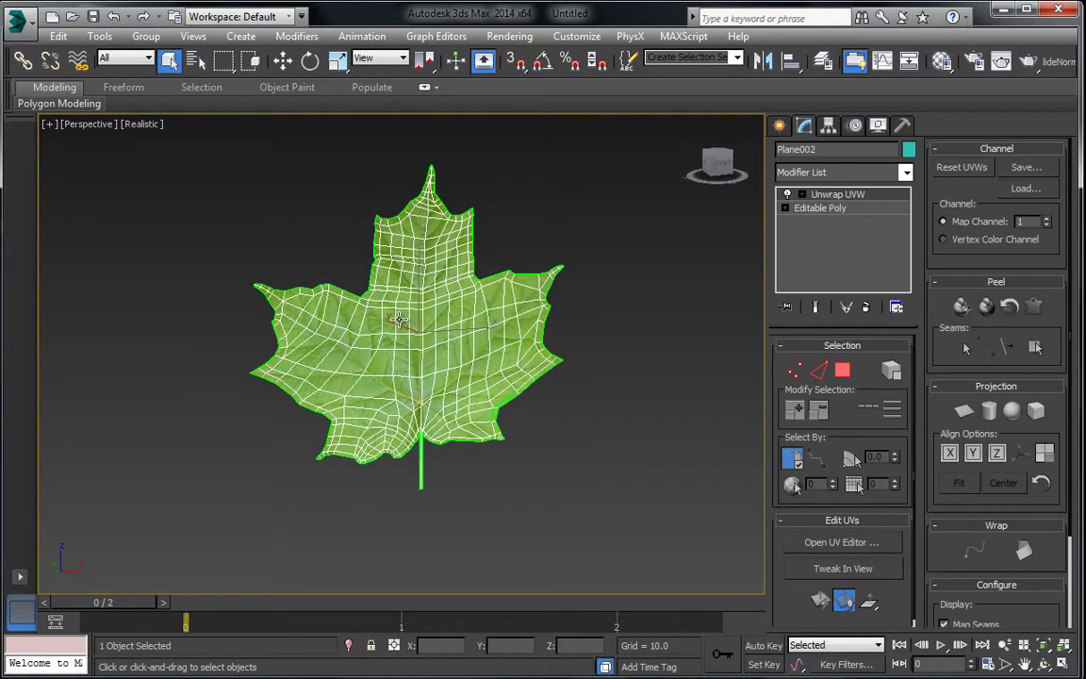
right_click(398, 327)
mouse_move(452, 471)
left_click(581, 488)
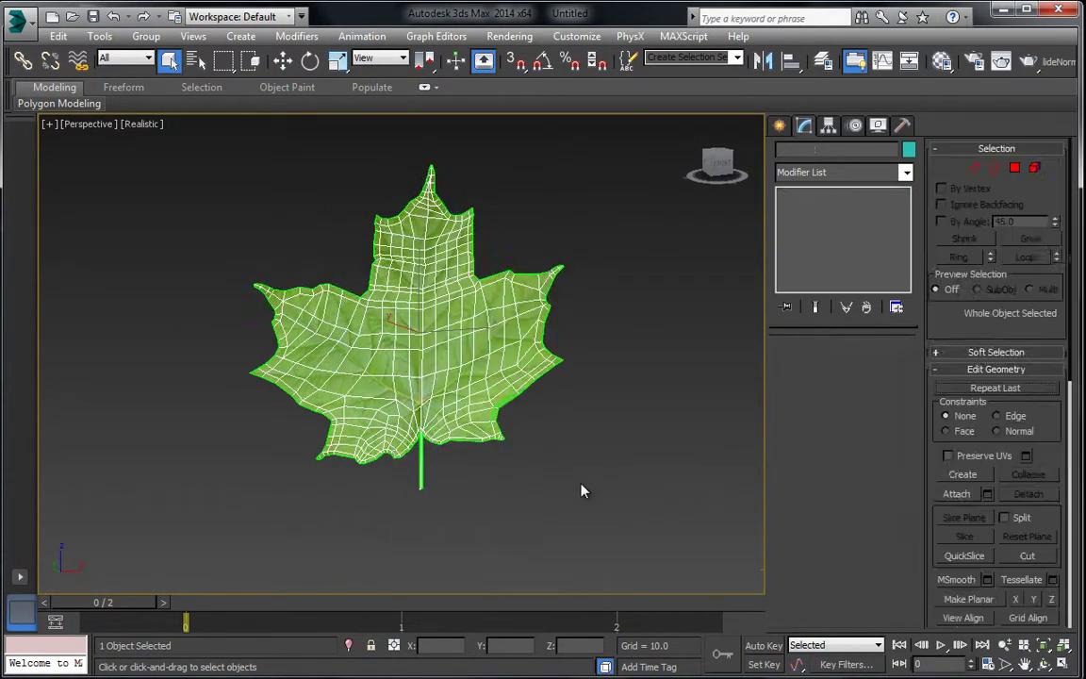
Add a Shell modifier to the leaf mesh and inspect its thickness from an angled view
left_click(859, 173)
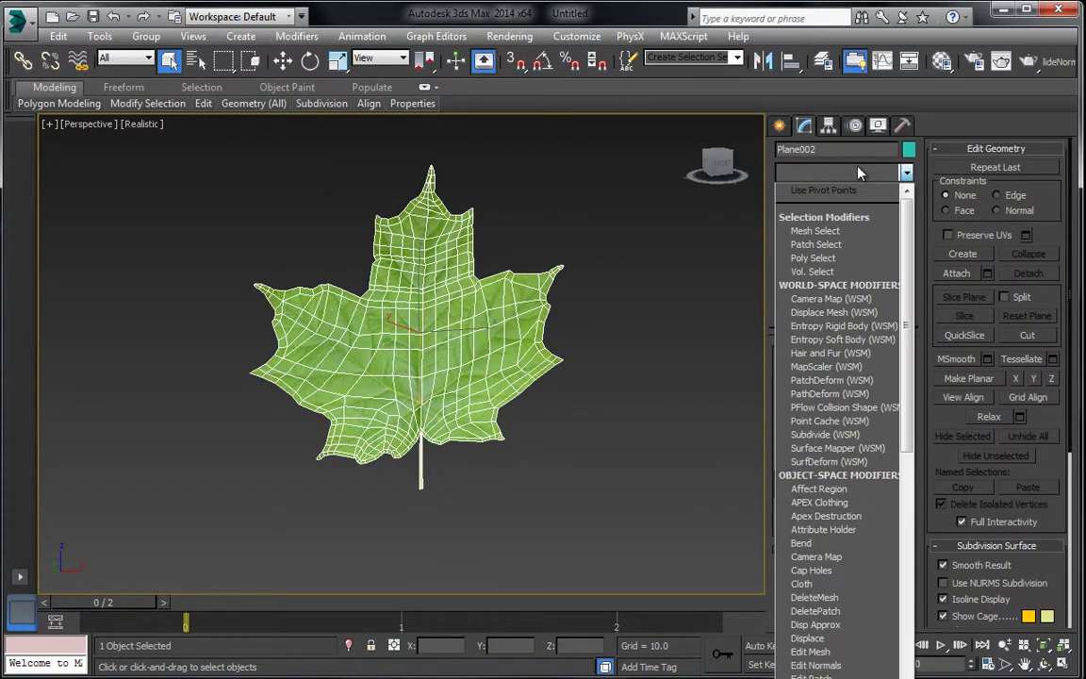
key("s")
key("s")
key("s")
key("s")
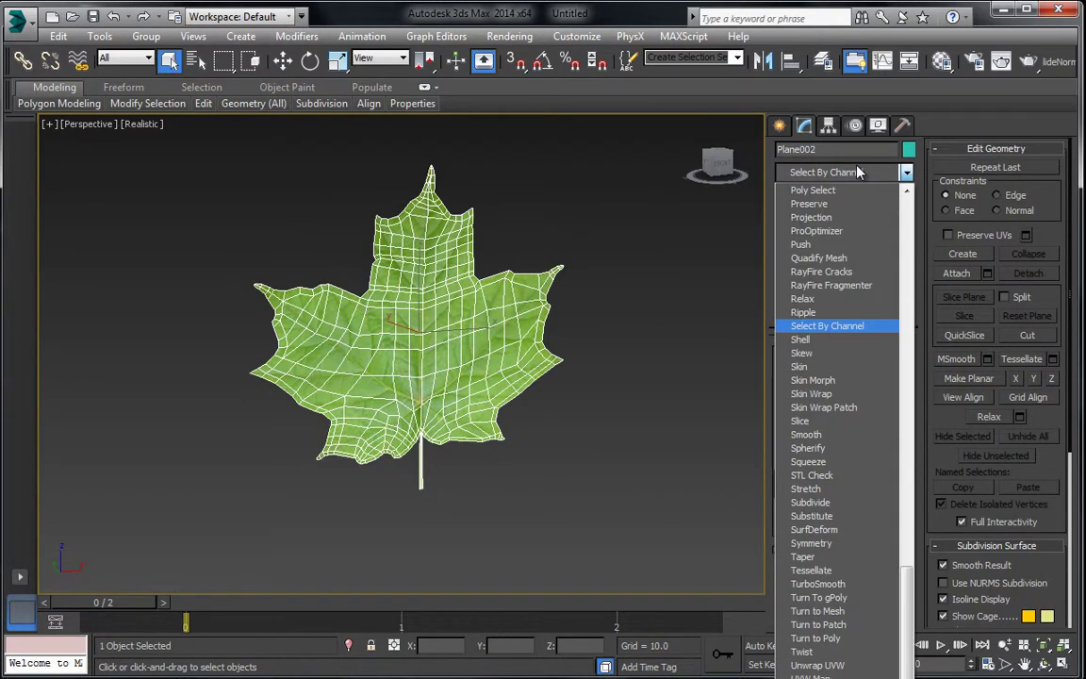
left_click(800, 339)
key("ctrl+r")
left_click_drag(416, 301, 755, 381)
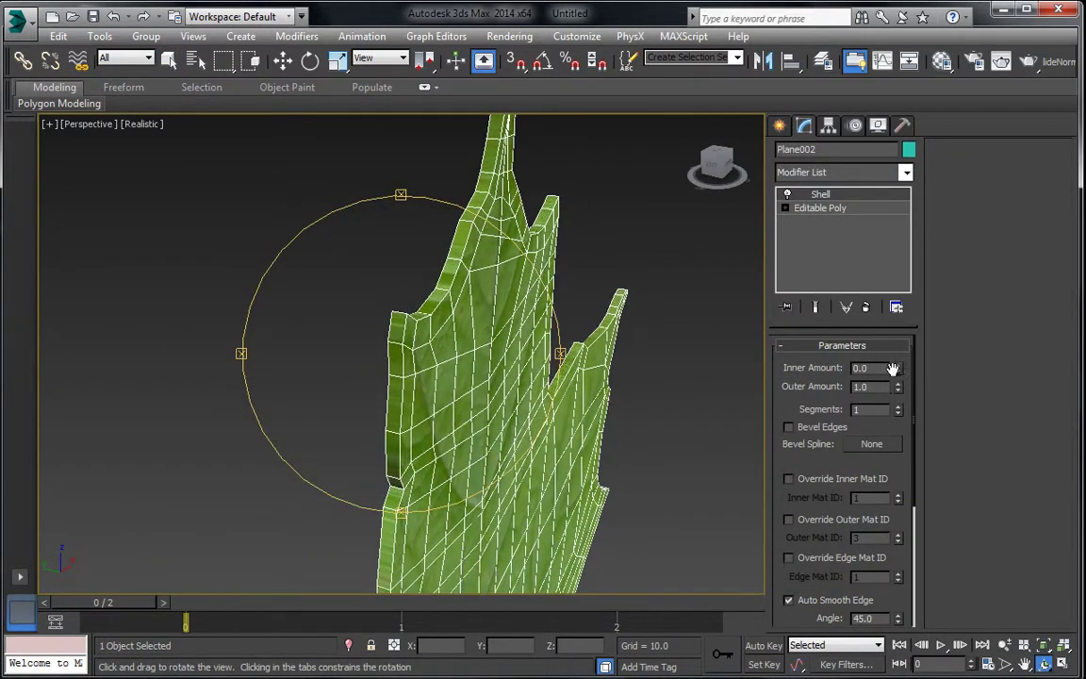
Add a TurboSmooth modifier above the leaf's Shell and check the smoothed edge from an angled view
left_click(844, 173)
key("t")
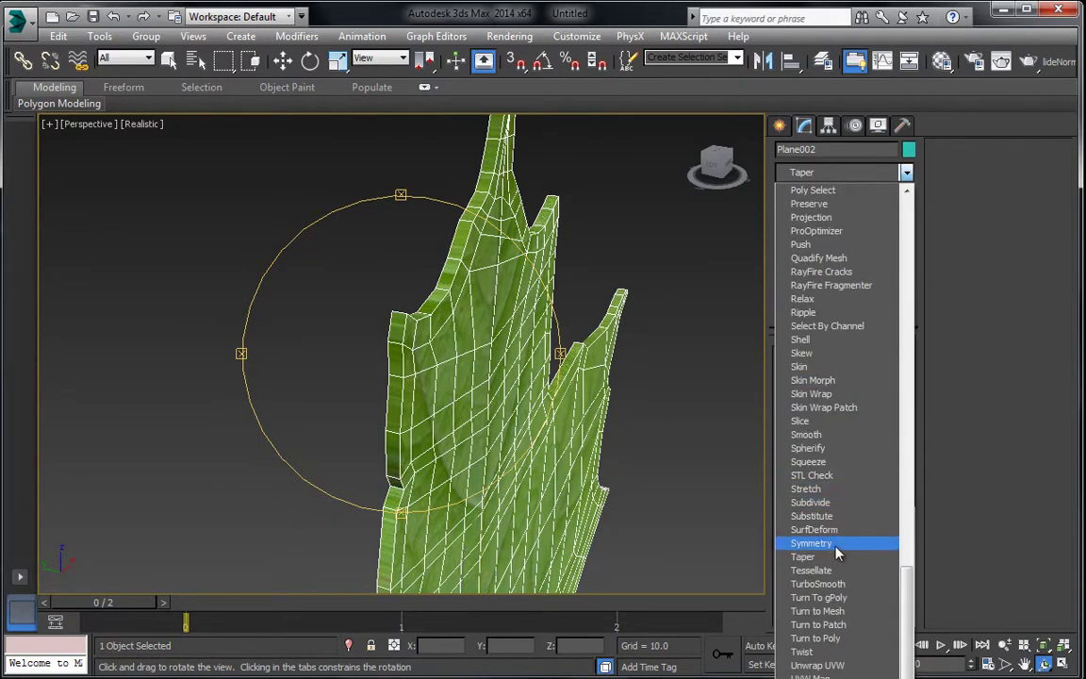
left_click(837, 584)
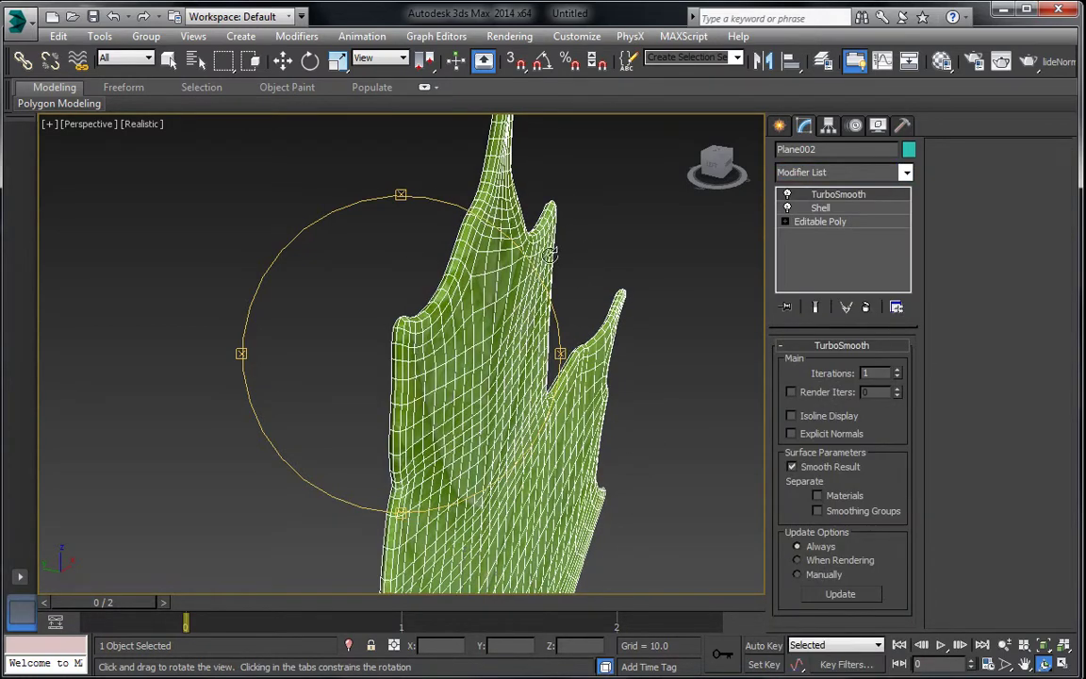
left_click_drag(549, 253, 474, 293)
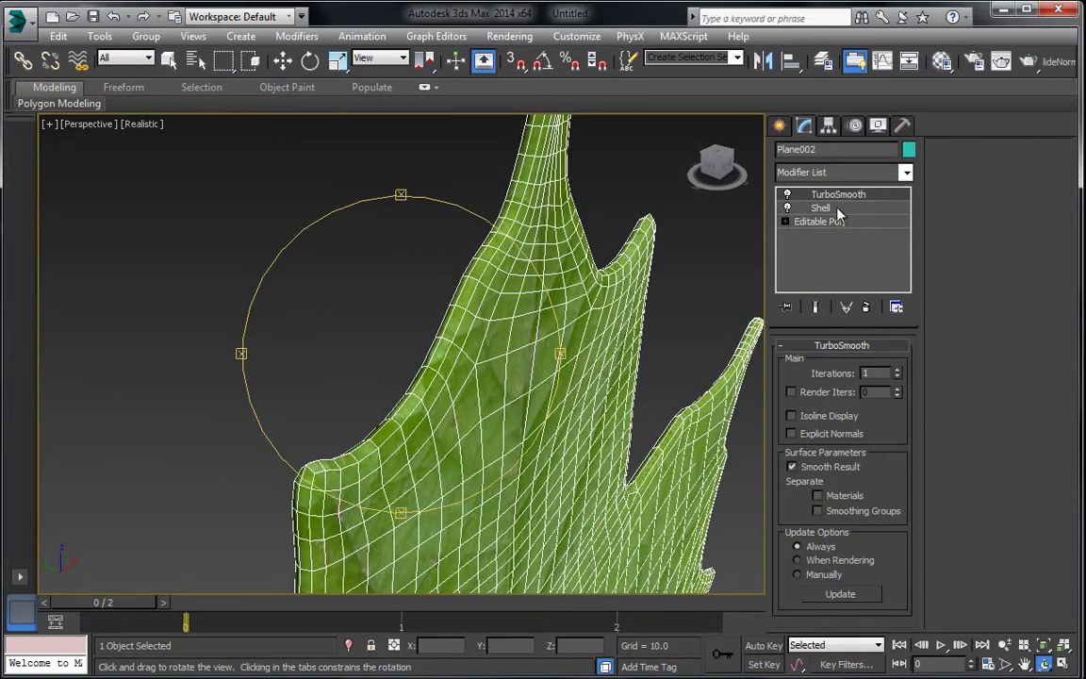
Set the Shell's Outer Amount to 0.3 after trying 0.5 and 0.2, and return to the TurboSmooth level
left_click(835, 208)
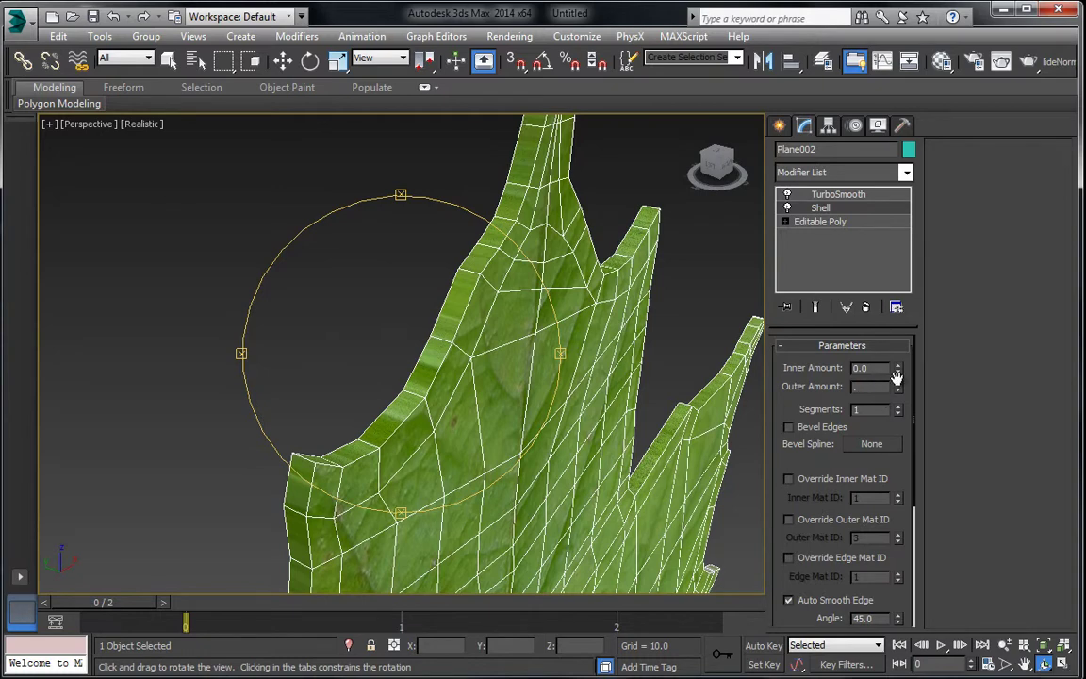
key("Return")
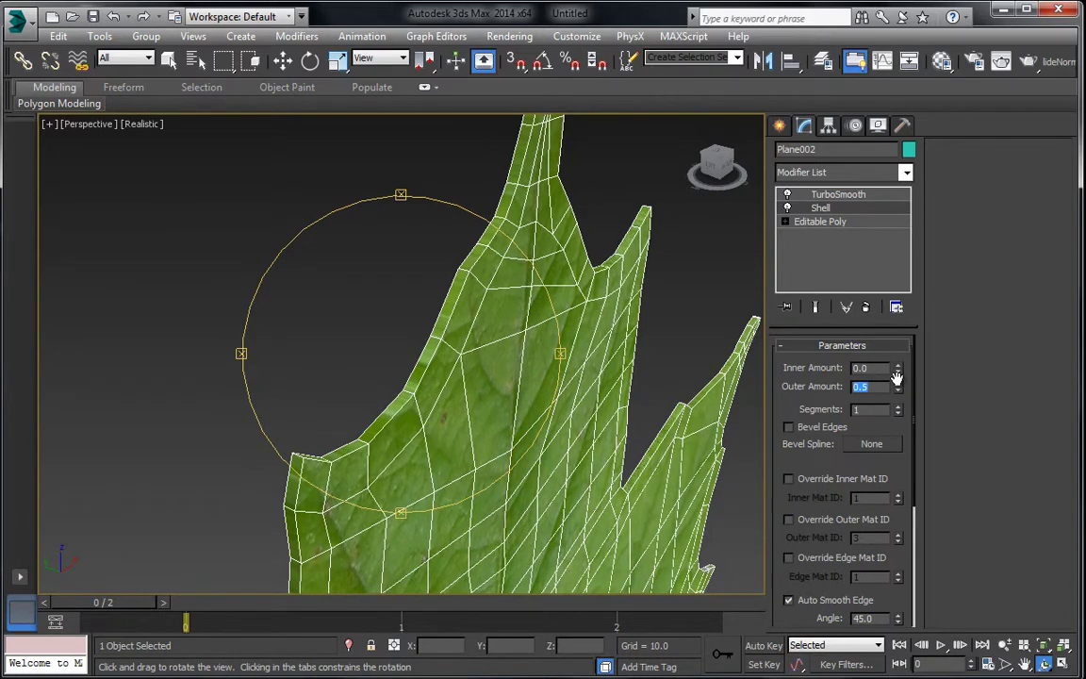
type(".2")
key("Return")
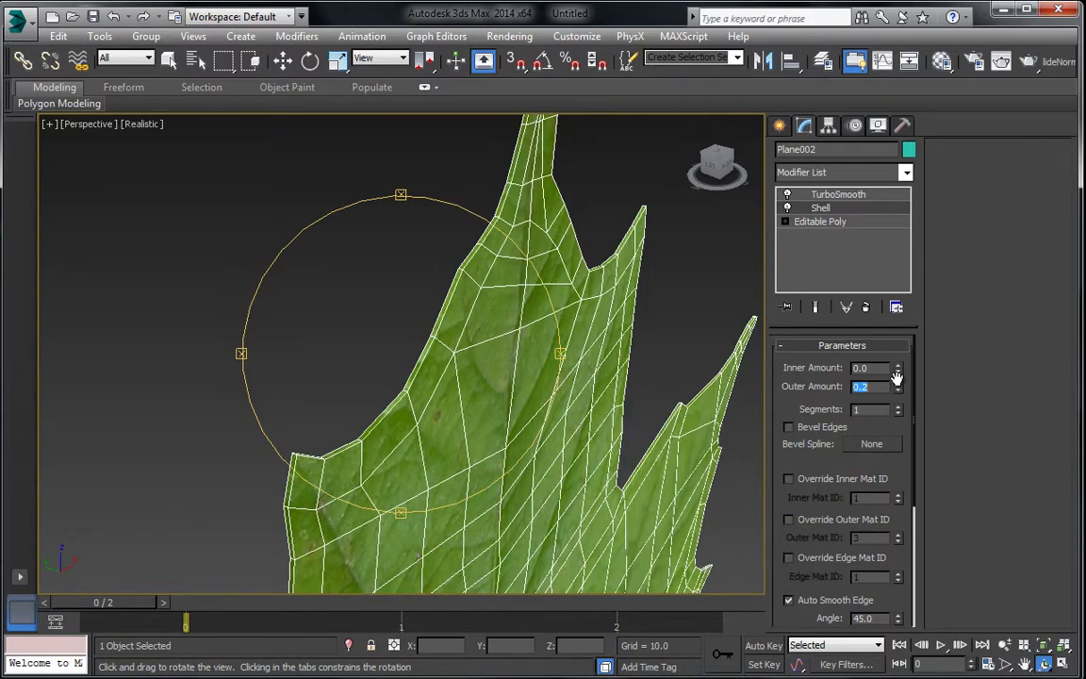
type(".3")
key("Return")
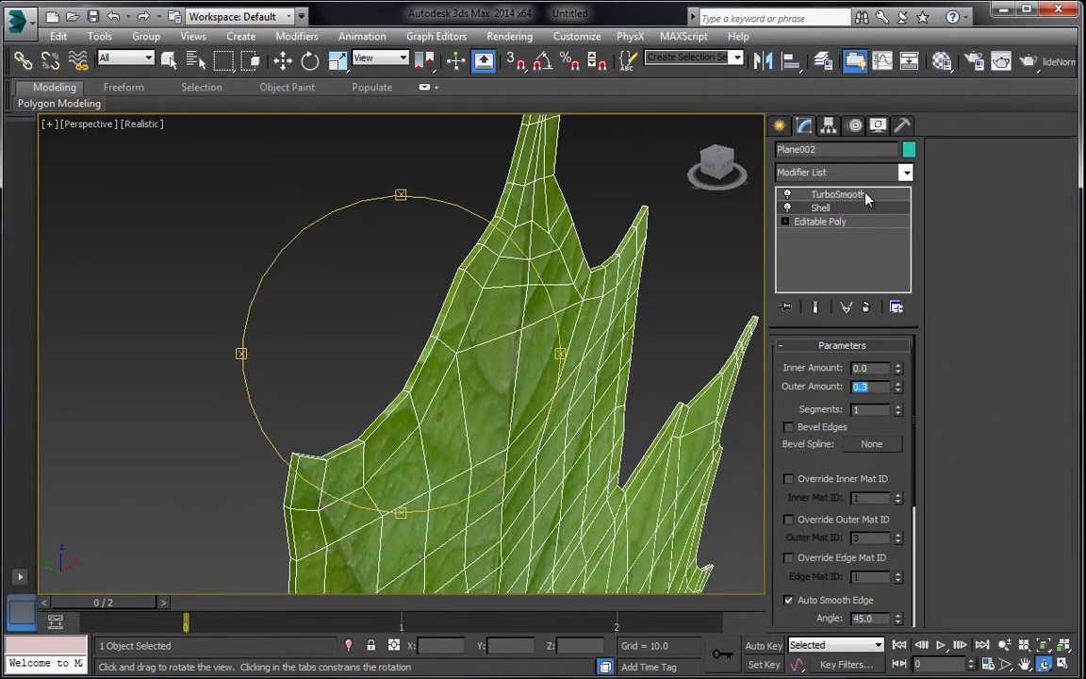
left_click(835, 194)
left_click_drag(456, 225, 469, 233)
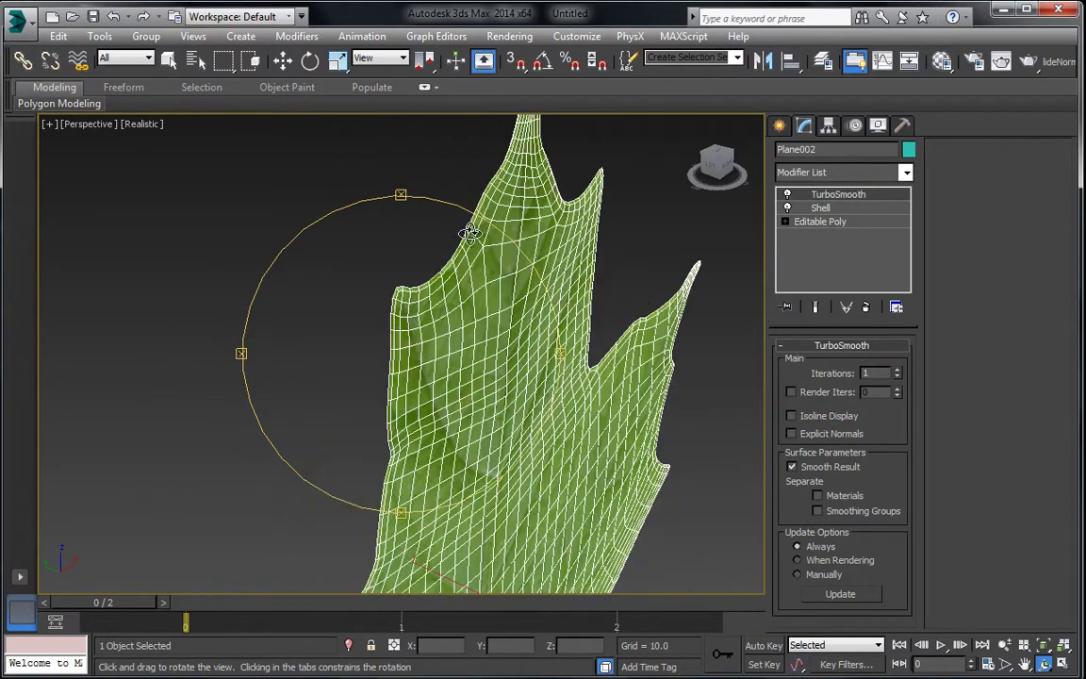
Connect the stem's lengthwise edges at the Editable Poly level and move the new edges down close to the stem's lower end
left_click(282, 64)
left_click(379, 412)
middle_click_drag(381, 415, 394, 331)
scroll(396, 332, "up", 2)
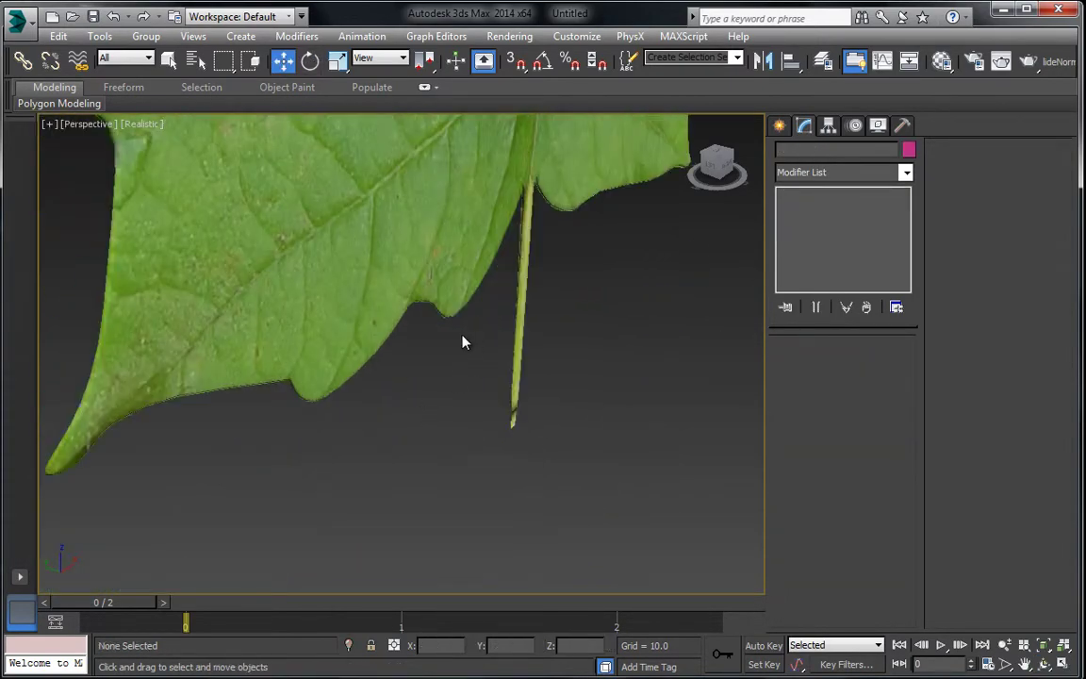
key("f")
scroll(392, 341, "up", 5)
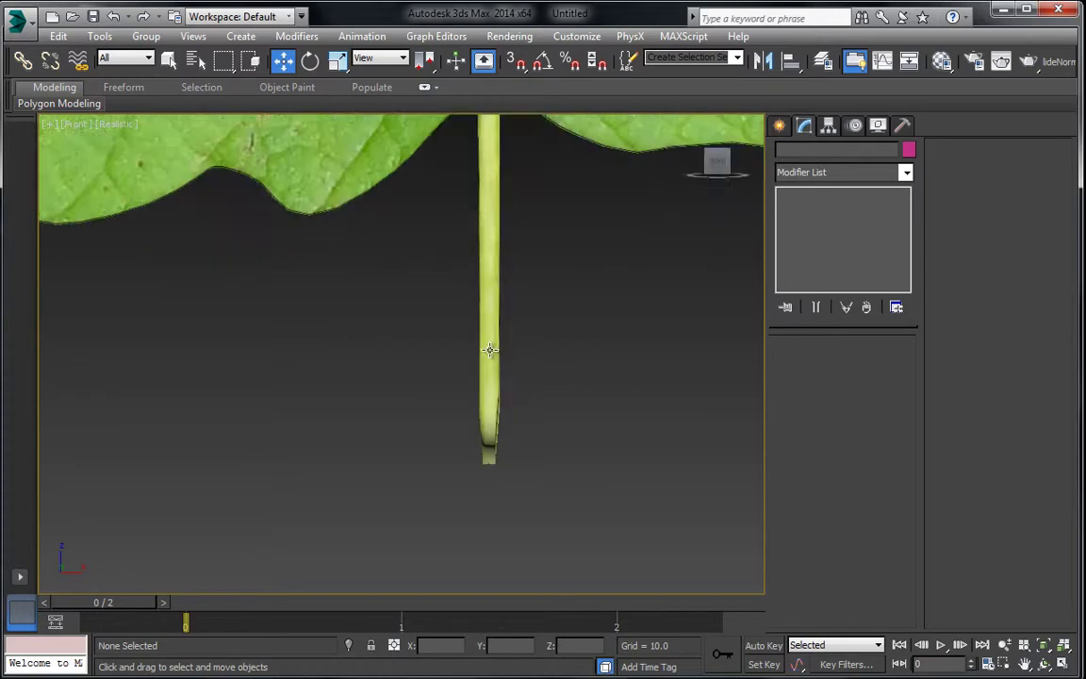
left_click(489, 350)
left_click(828, 222)
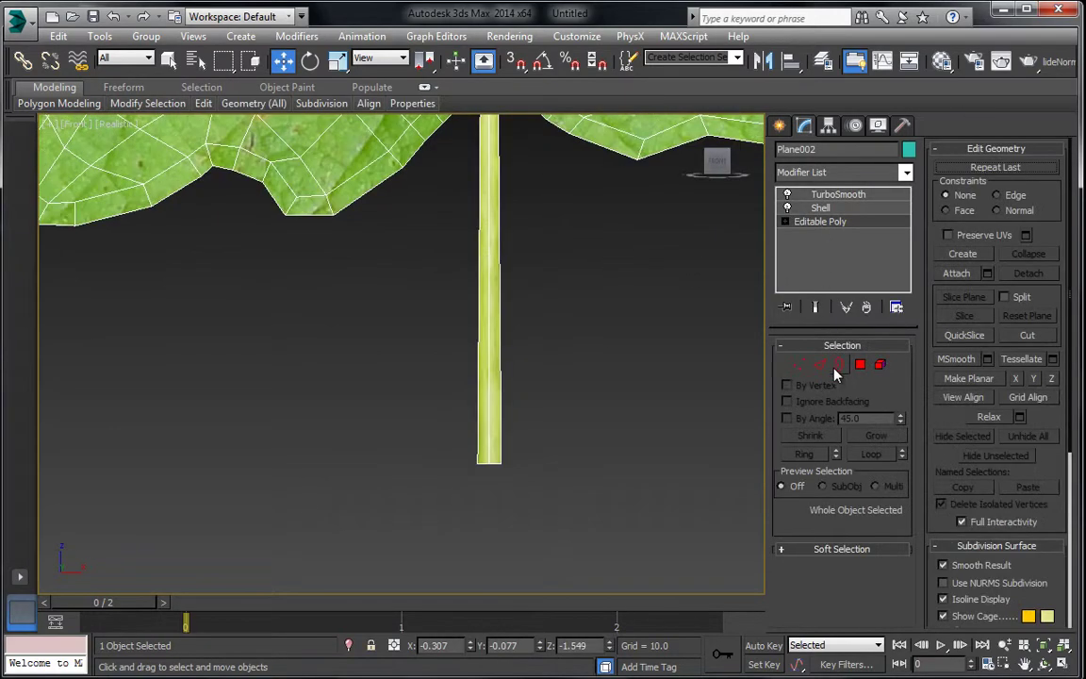
left_click(820, 365)
left_click_drag(431, 357, 380, 355)
right_click(485, 342)
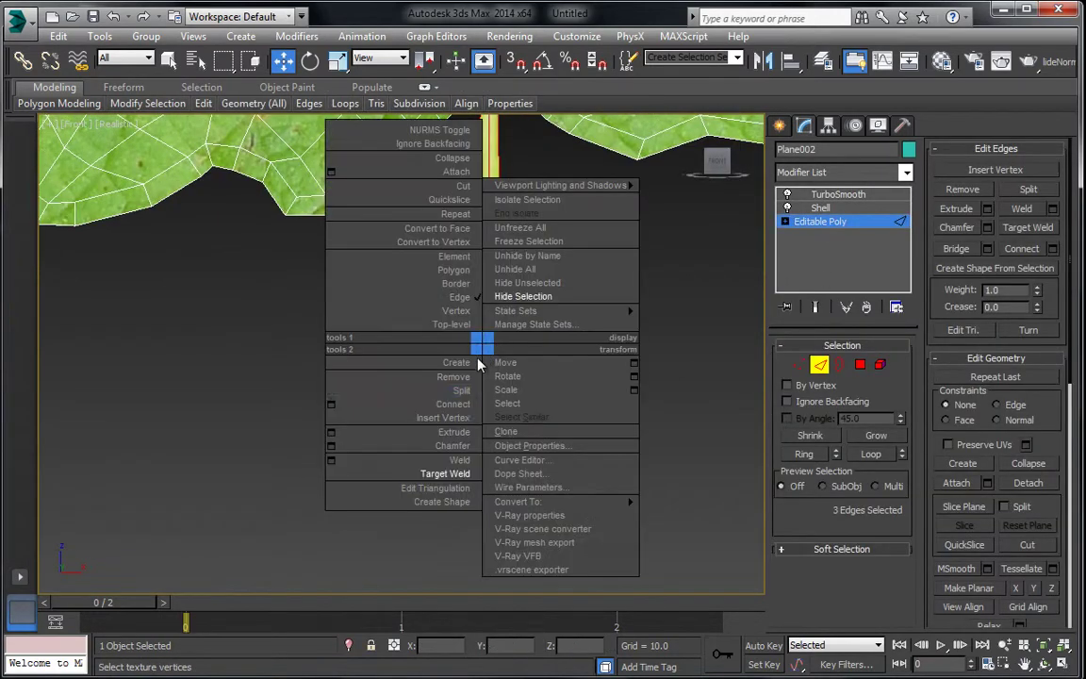
left_click(467, 408)
left_click_drag(492, 232, 471, 429)
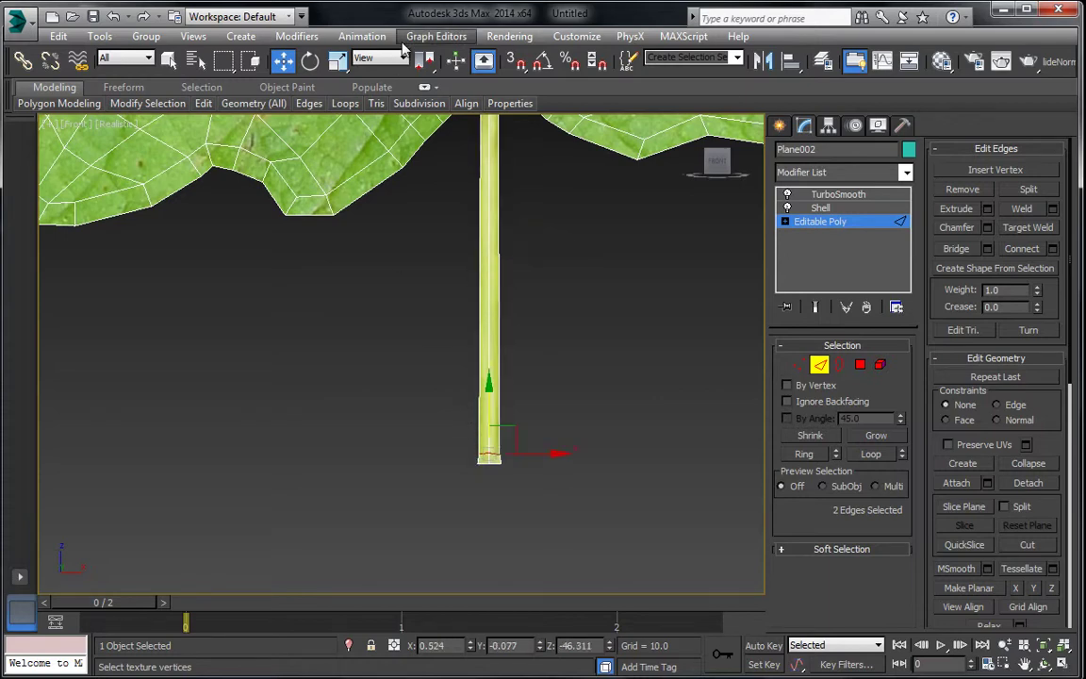
Scale the new vertex row near the stem's end horizontally to even out the stem's width, and return to the TurboSmooth level
left_click(801, 366)
scroll(477, 399, "up", 3)
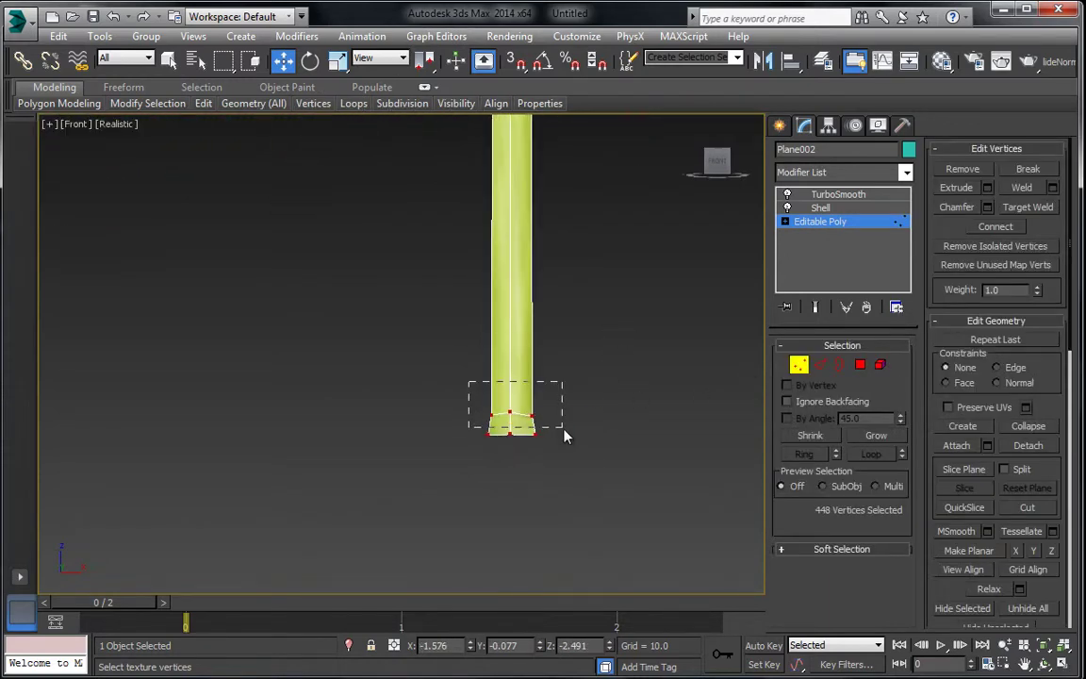
left_click_drag(565, 436, 565, 435)
key("r")
scroll(581, 395, "up", 2)
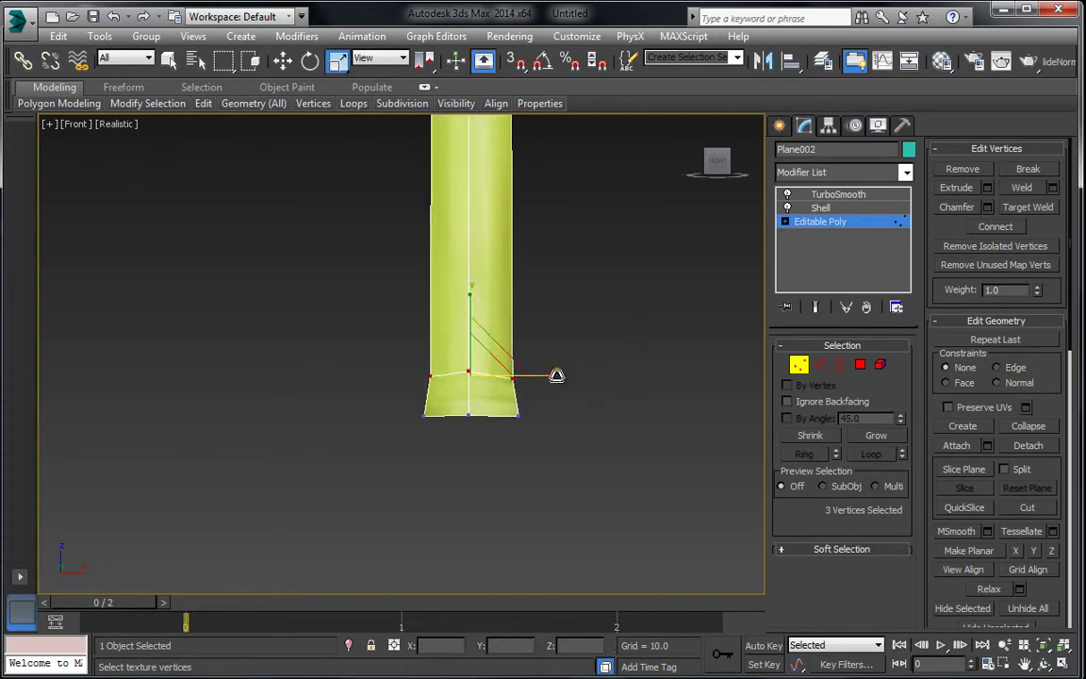
left_click_drag(557, 375, 562, 376)
middle_click_drag(556, 338, 546, 399)
scroll(545, 400, "down", 2)
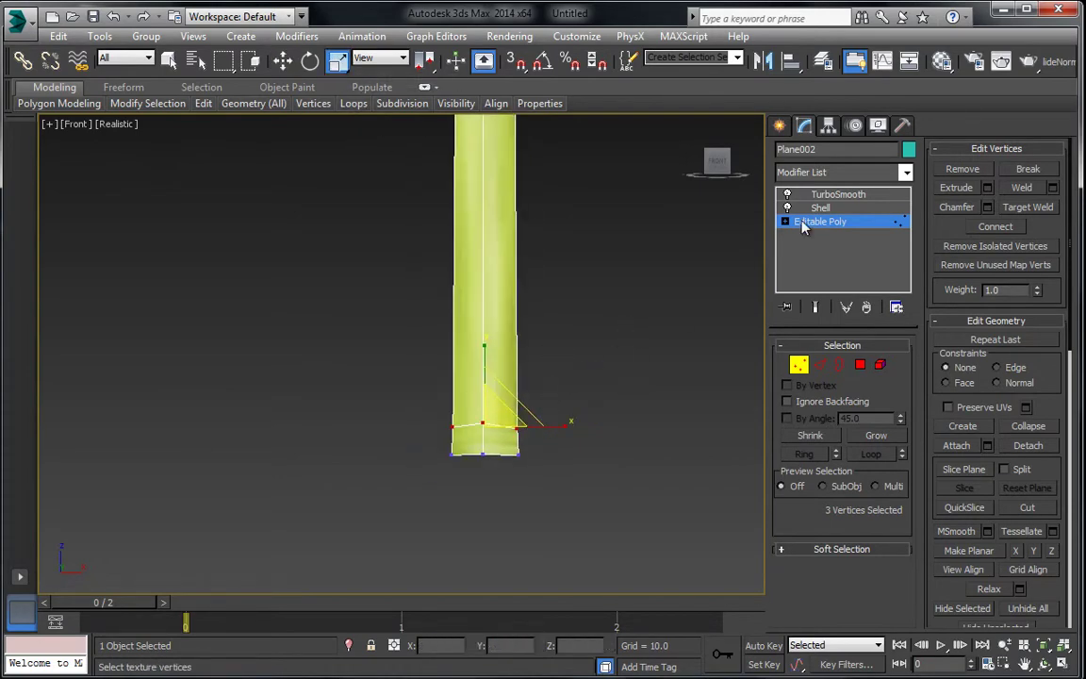
left_click(802, 226)
left_click(839, 195)
Deselect the leaf and inspect the whole smoothed, textured model from the front and in the perspective view
scroll(582, 375, "down", 3)
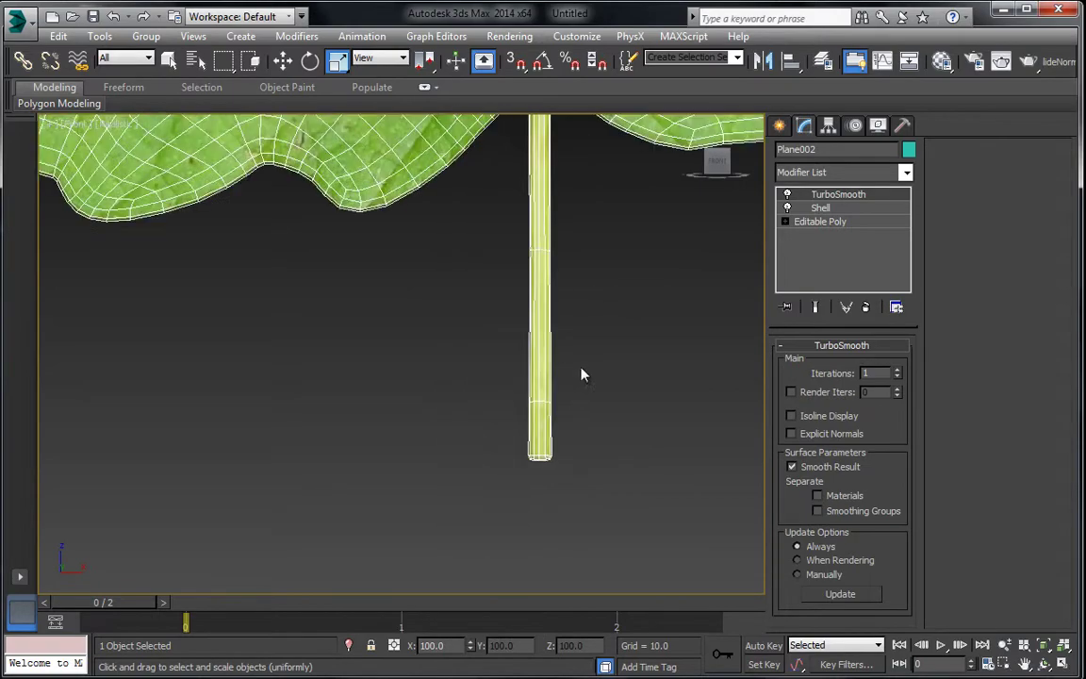
scroll(566, 340, "down", 5)
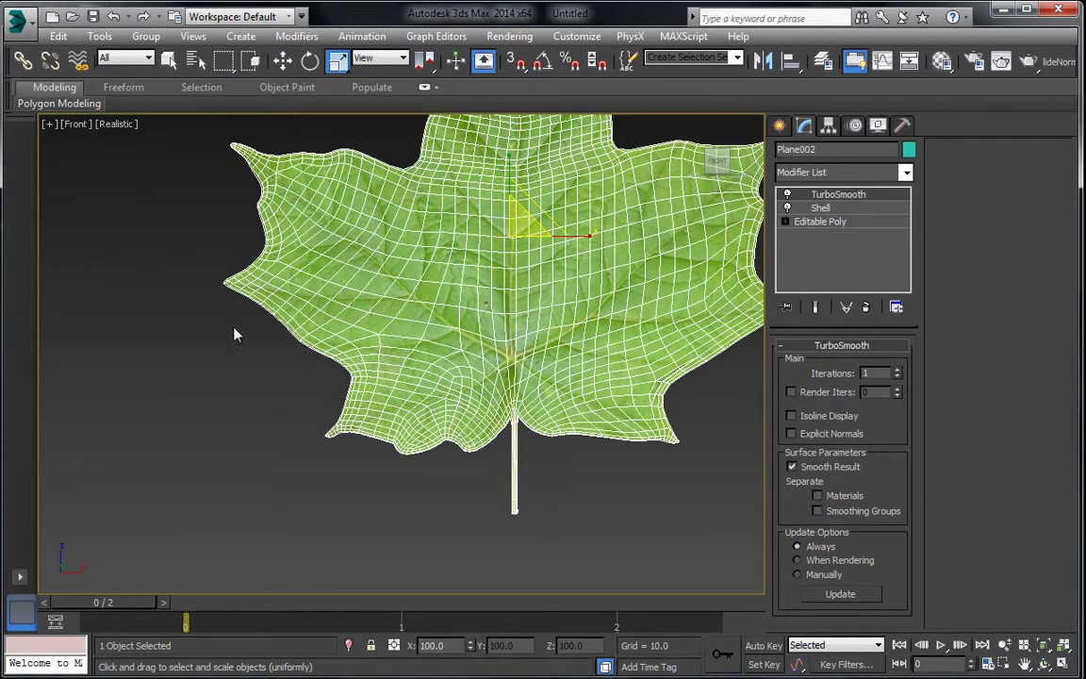
left_click(289, 347)
scroll(283, 368, "down", 4)
key("p")
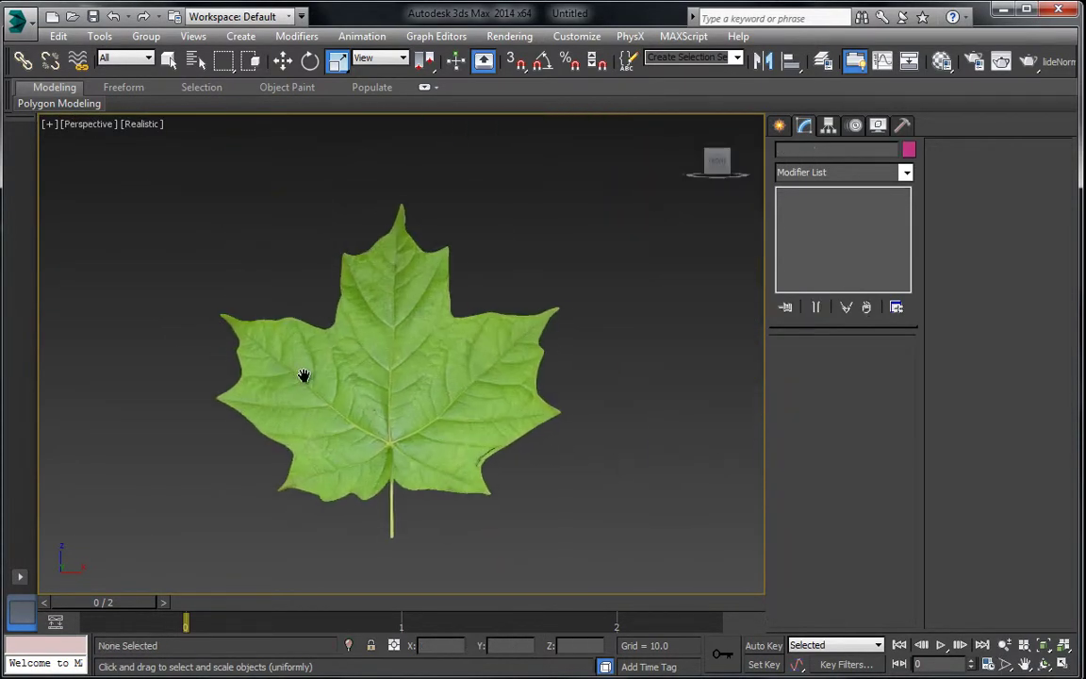
middle_click_drag(302, 375, 321, 379)
middle_click_drag(388, 279, 416, 281, "alt")
mouse_move(403, 363)
middle_mouse_down("alt")
mouse_move(419, 327)
mouse_move(415, 370)
middle_mouse_up("alt")
key("f")
scroll(459, 345, "down", 3)
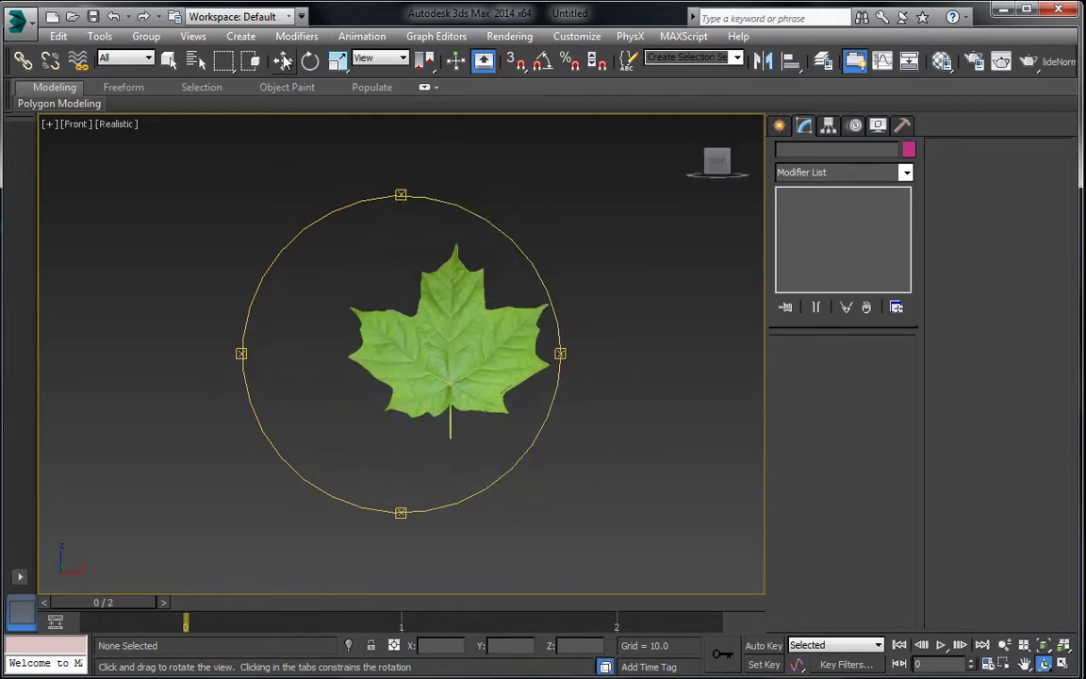
Select the whole leaf and add an FFD 4x4x4 modifier above TurboSmooth
left_click(281, 56)
middle_click_drag(448, 294, 459, 367)
left_click_drag(352, 274, 499, 444)
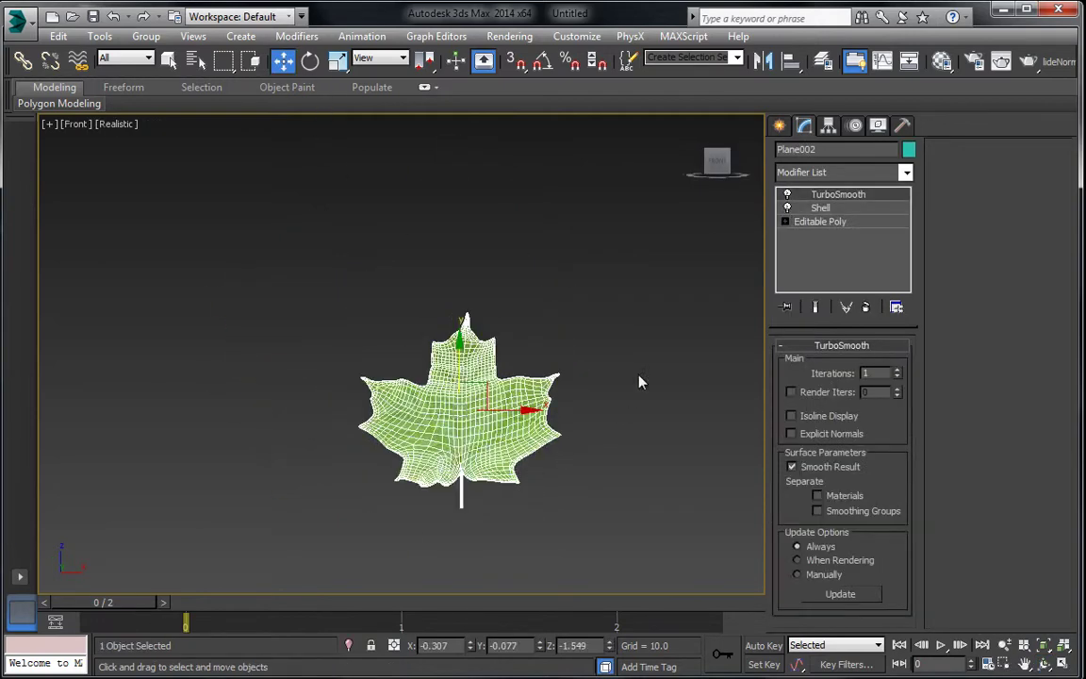
left_click(819, 173)
key("f")
key("f")
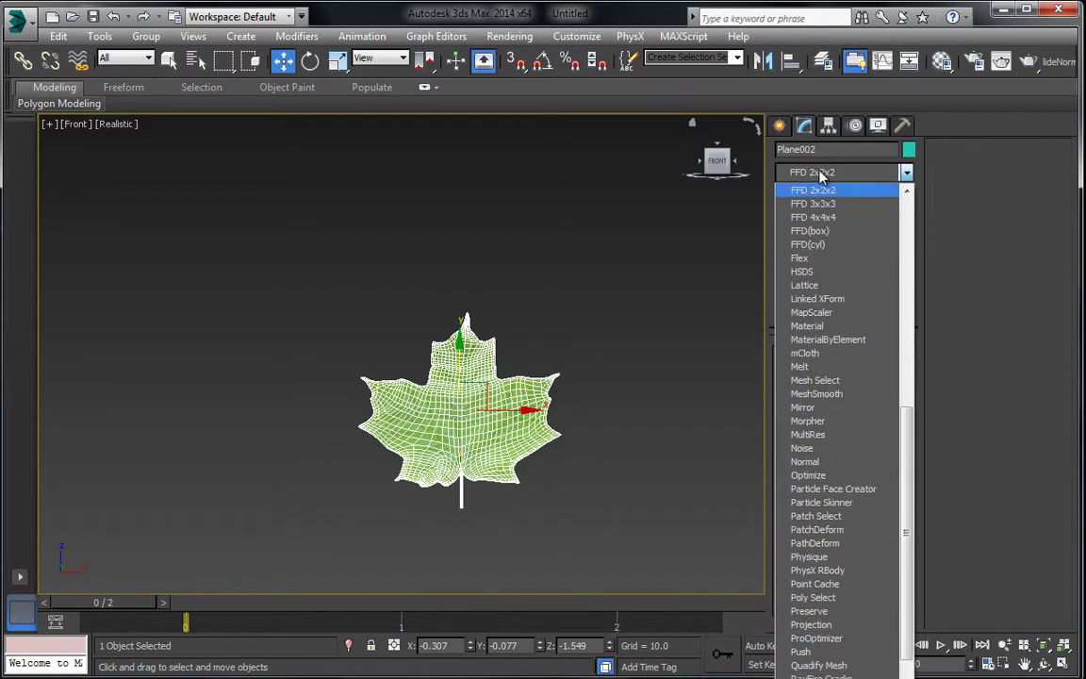
key("Down")
key("Down")
key("Return")
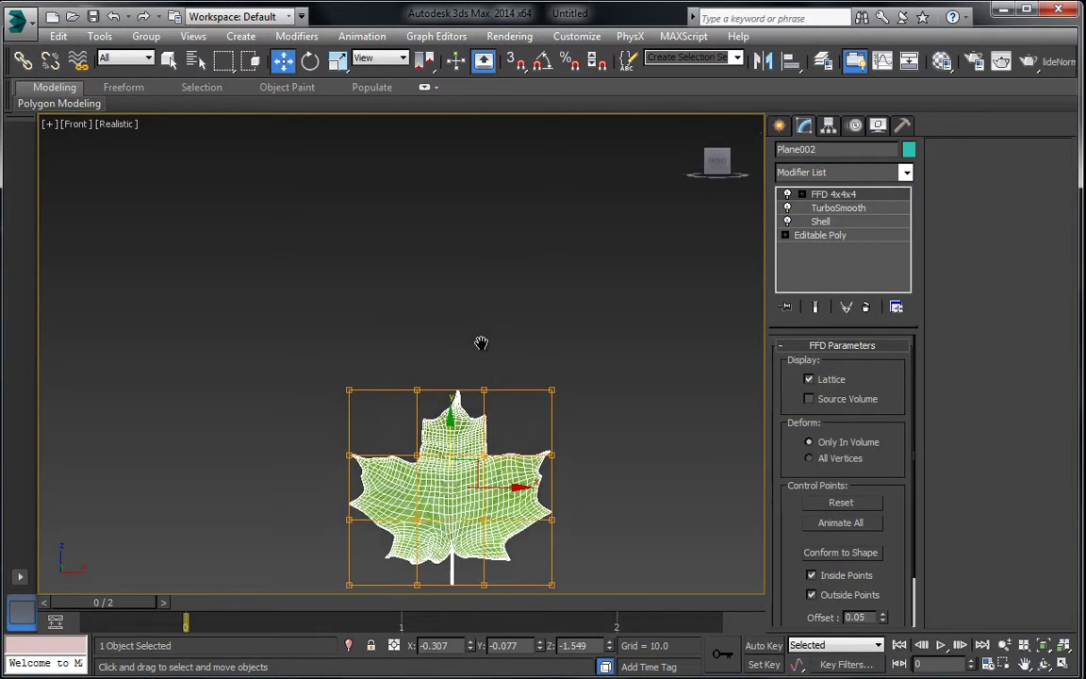
Clone the leaf upward as three independent copies, forming a vertical column
scroll(481, 343, "down", 3)
left_click_drag(458, 398, 458, 234, "shift")
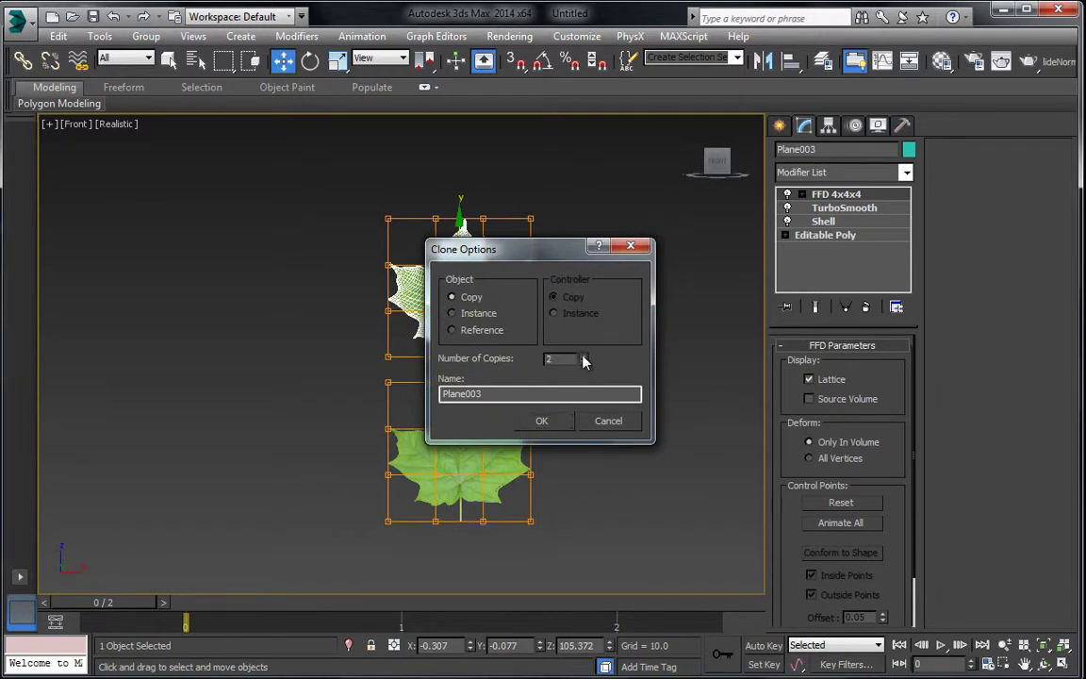
left_click(583, 357)
left_click(542, 421)
middle_click_drag(546, 353, 543, 436)
scroll(541, 436, "down", 3)
middle_click_drag(520, 332, 518, 366)
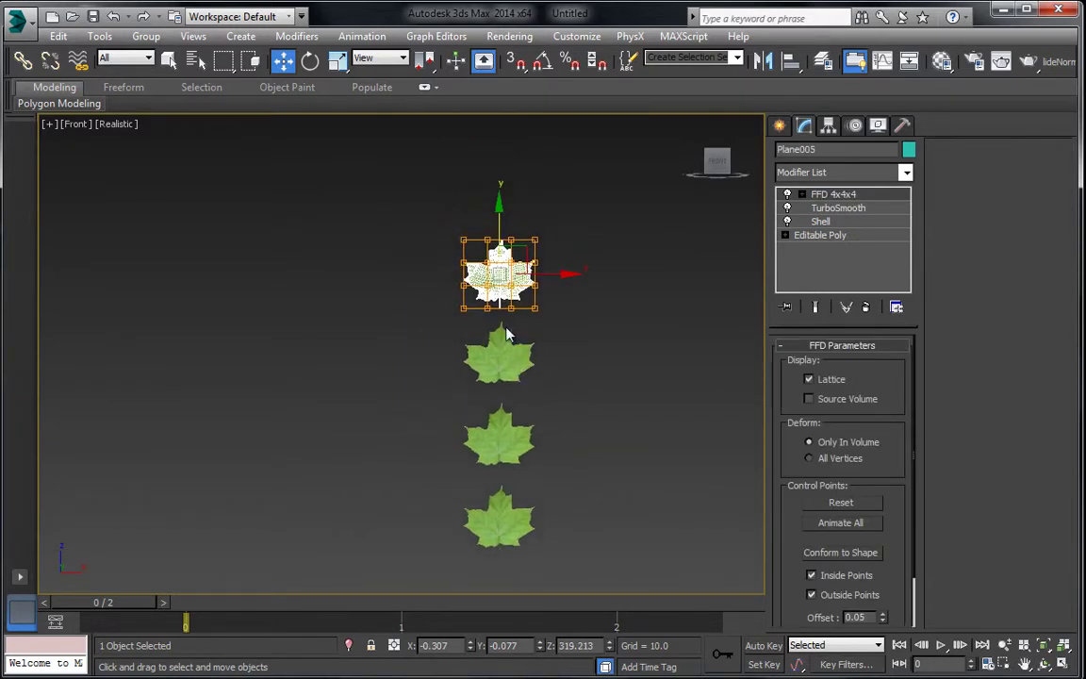
Bend the uppermost leaf copy by moving the middle columns of its FFD control points outward along the Y axis, and deselect it
key("p")
key("ctrl+r")
left_click_drag(366, 255, 444, 323)
scroll(439, 317, "up", 4)
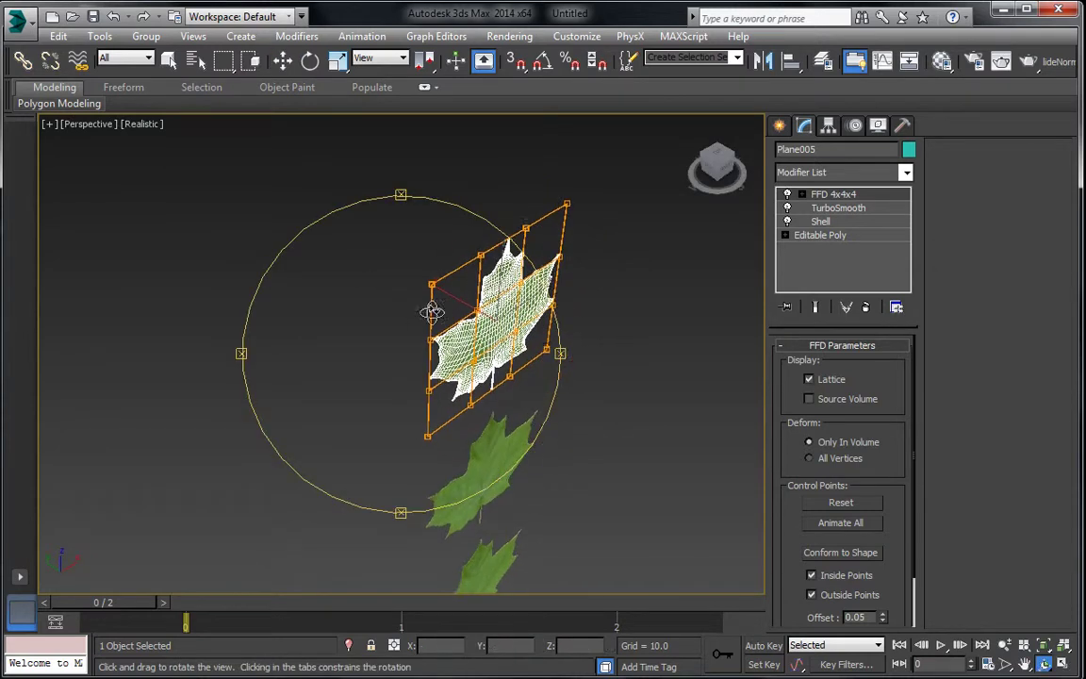
left_click(802, 194)
left_click(847, 208)
key("w")
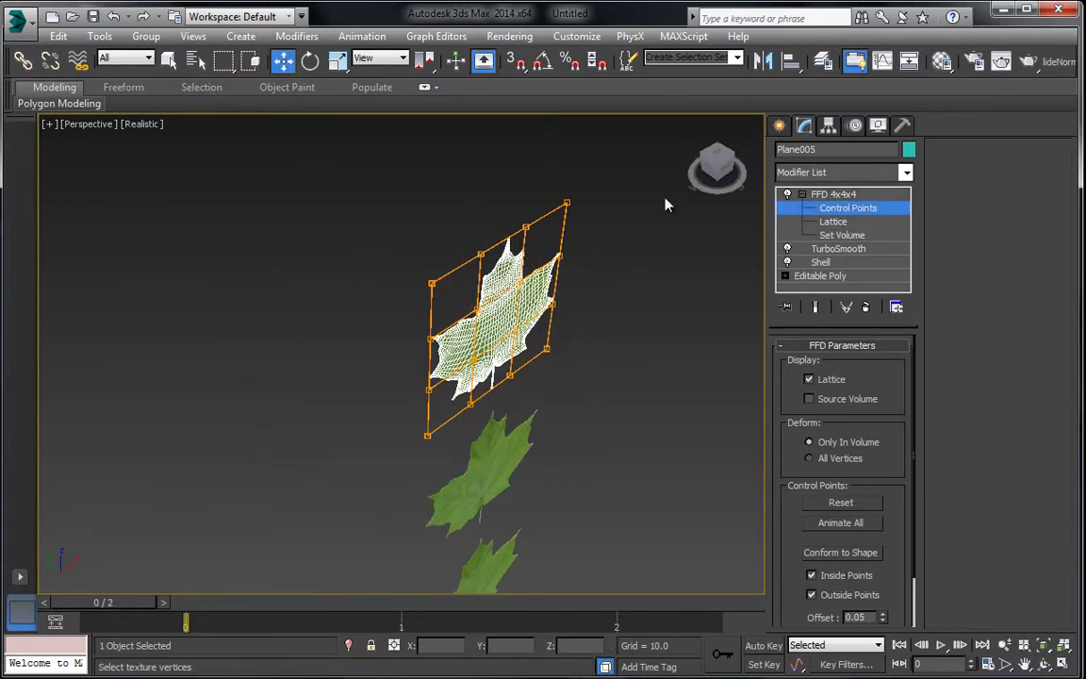
left_click_drag(488, 197, 510, 304)
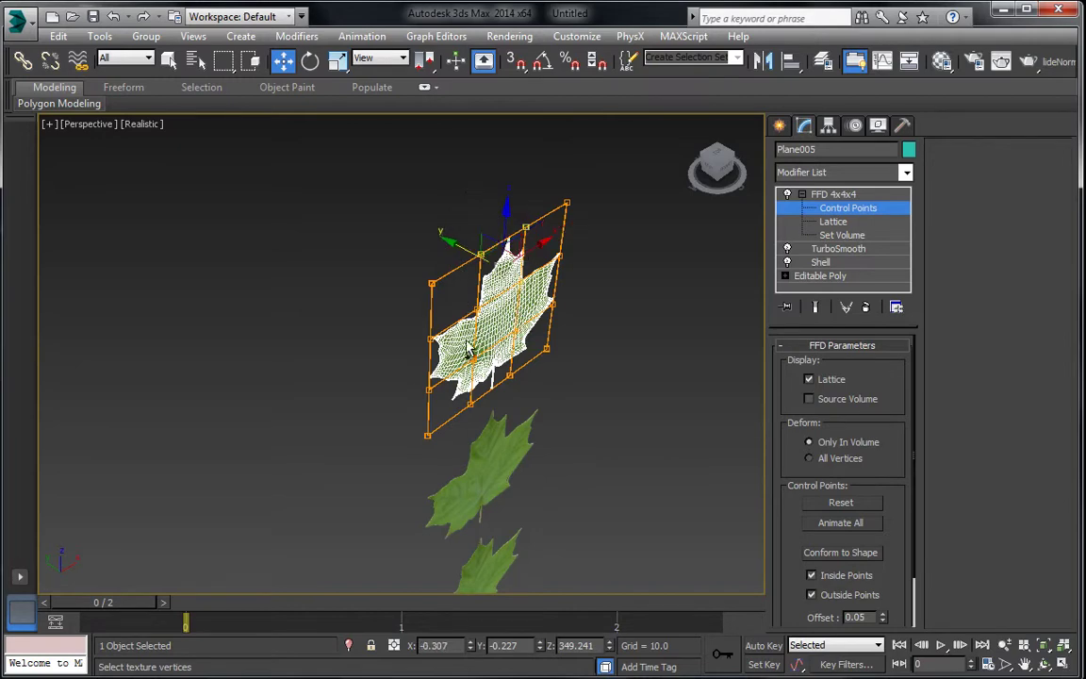
left_click_drag(526, 415, 530, 419, "ctrl")
left_click_drag(467, 310, 431, 291)
left_click(822, 196)
left_click(560, 396)
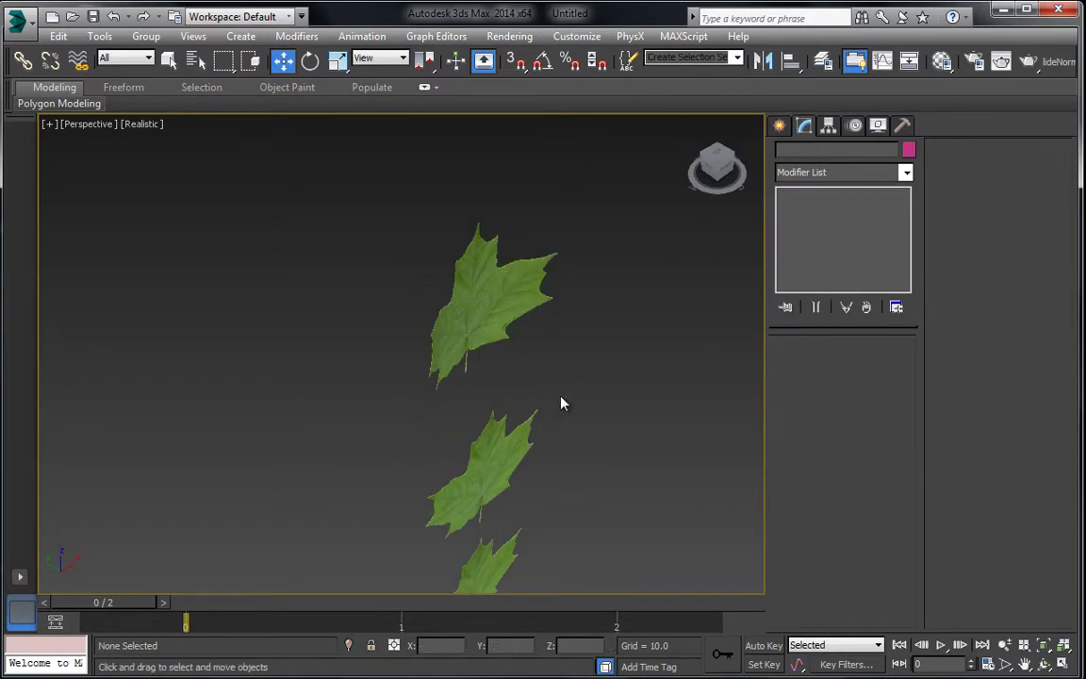
Bend the second leaf from the top the opposite way by moving its middle FFD control point columns along negative Y
middle_click_drag(479, 464, 472, 394)
left_click(473, 394)
left_click(801, 193)
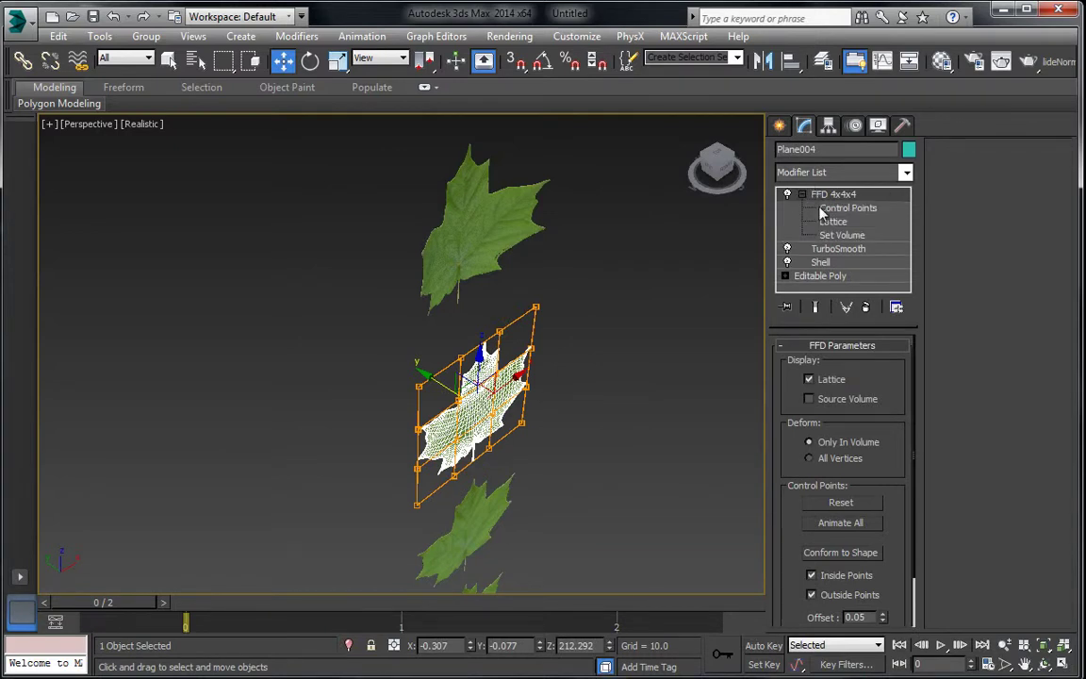
left_click(829, 207)
left_click_drag(491, 390, 491, 391)
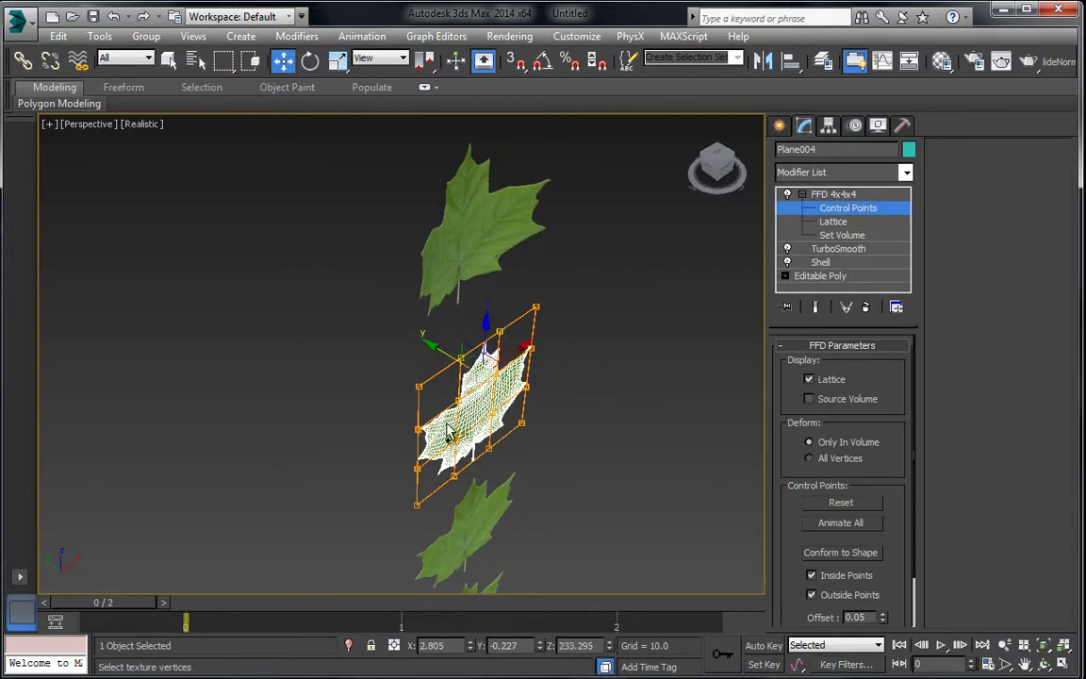
left_click_drag(510, 501, 509, 501)
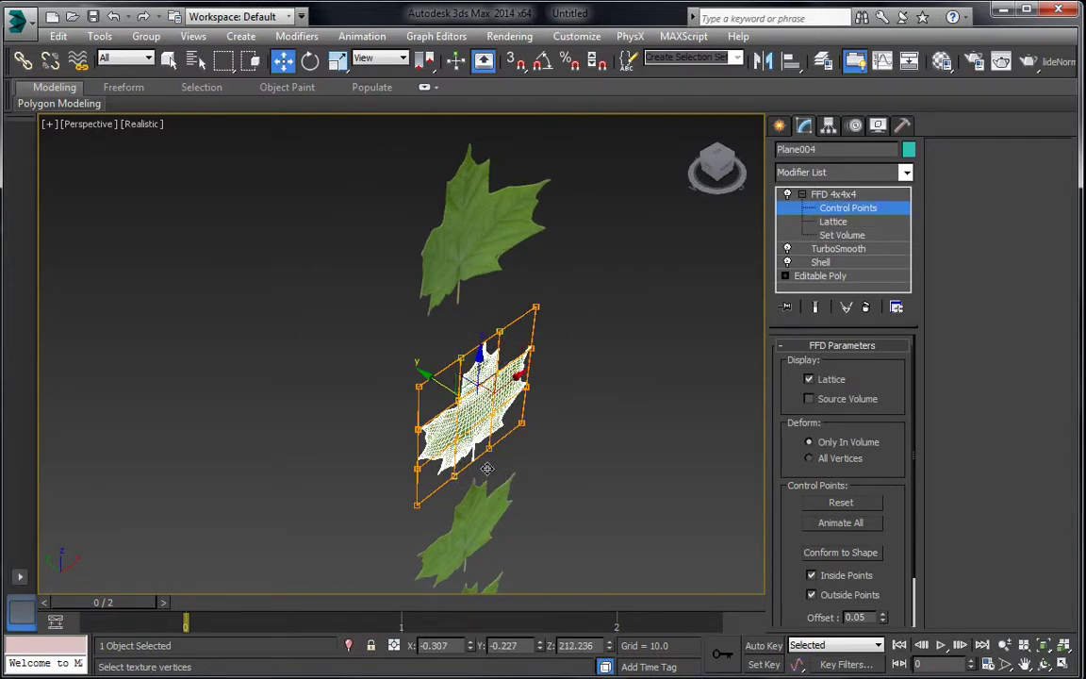
left_click_drag(438, 382, 396, 383)
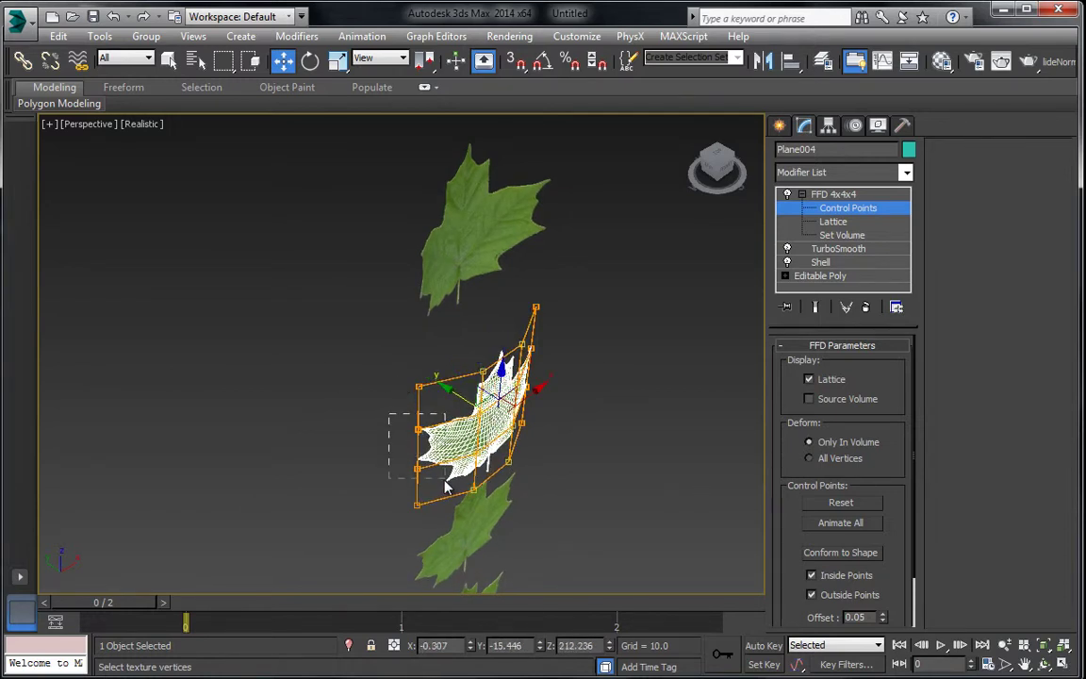
Move the two middle FFD control points on the second leaf's outer side edge along Y, and return to the front view with nothing selected
left_click_drag(445, 485, 446, 485)
left_click_drag(382, 427, 368, 417)
scroll(507, 416, "down", 3)
middle_click_drag(508, 415, 553, 348)
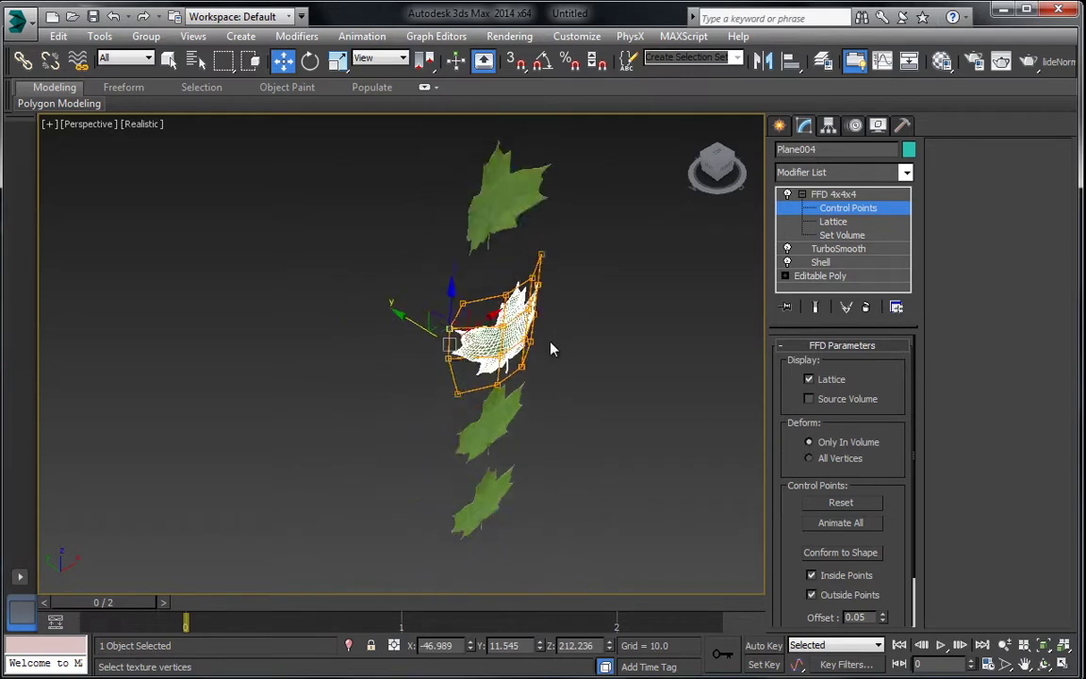
left_click(836, 195)
left_click(654, 335)
key("f")
scroll(497, 431, "up", 4)
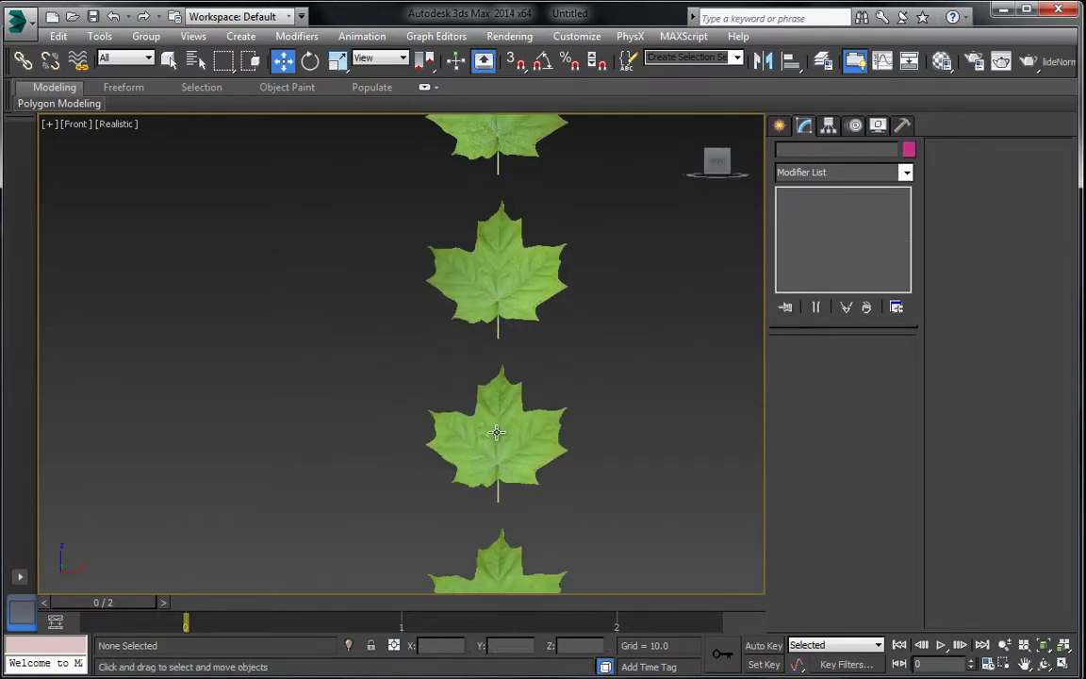
Reshape the third leaf from the top by moving its upper-right FFD control points up and outward and pulling its middle side points inward
left_click(497, 432)
left_click(802, 195)
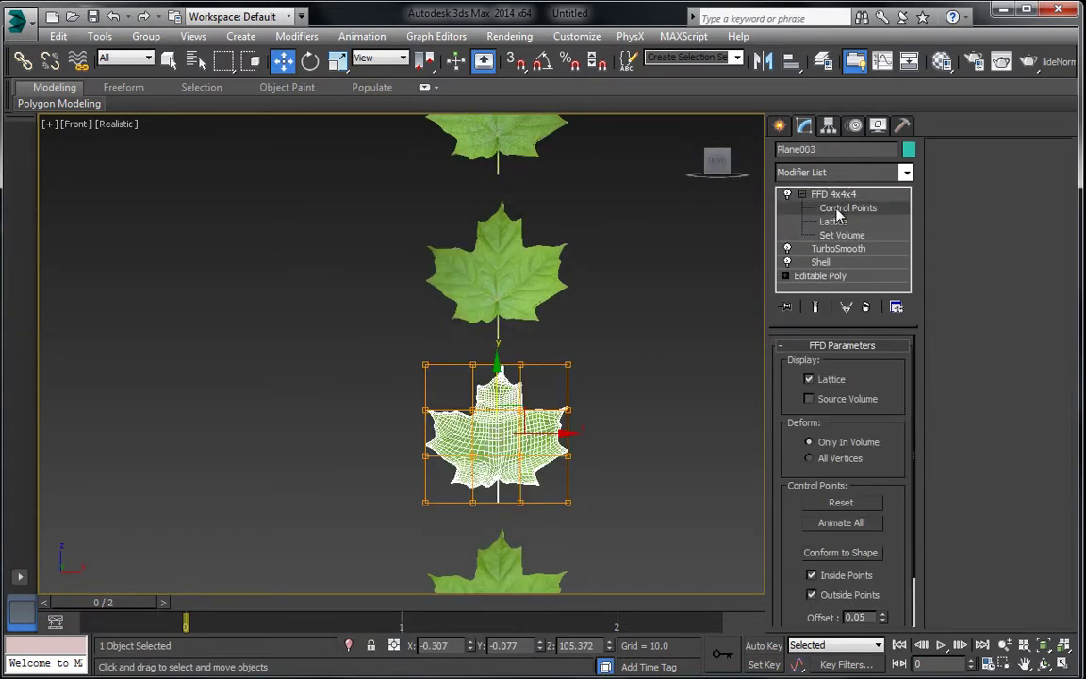
left_click(831, 208)
left_click_drag(512, 351, 596, 377)
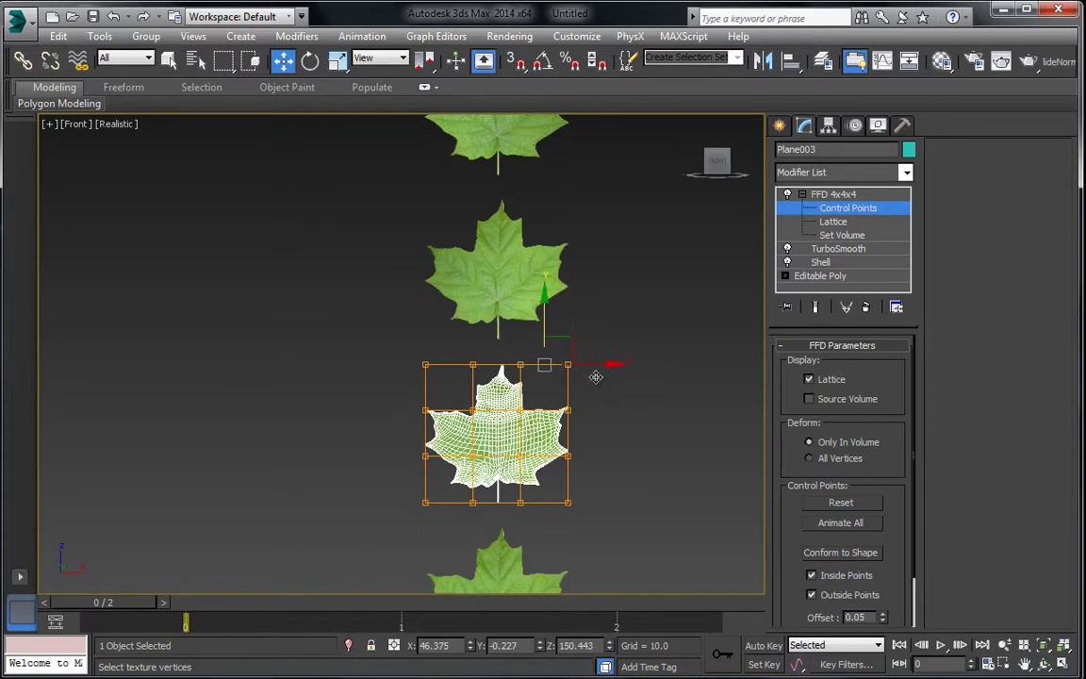
mouse_move(561, 339)
left_mouse_down()
mouse_move(574, 325)
mouse_move(568, 334)
left_mouse_up()
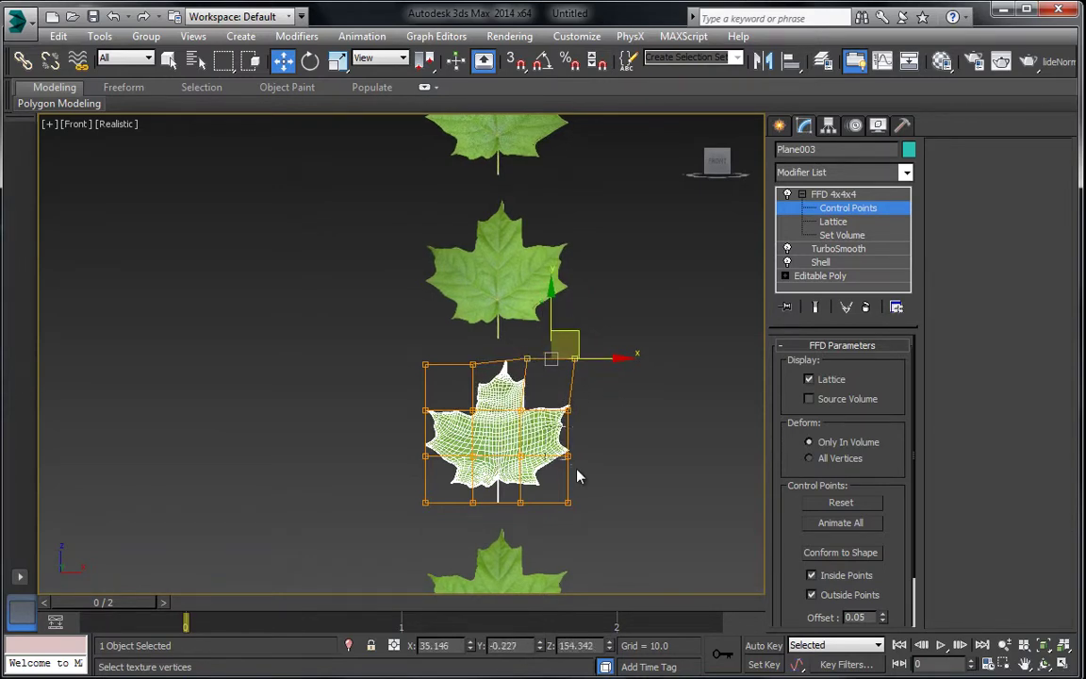
left_click_drag(579, 473, 463, 448)
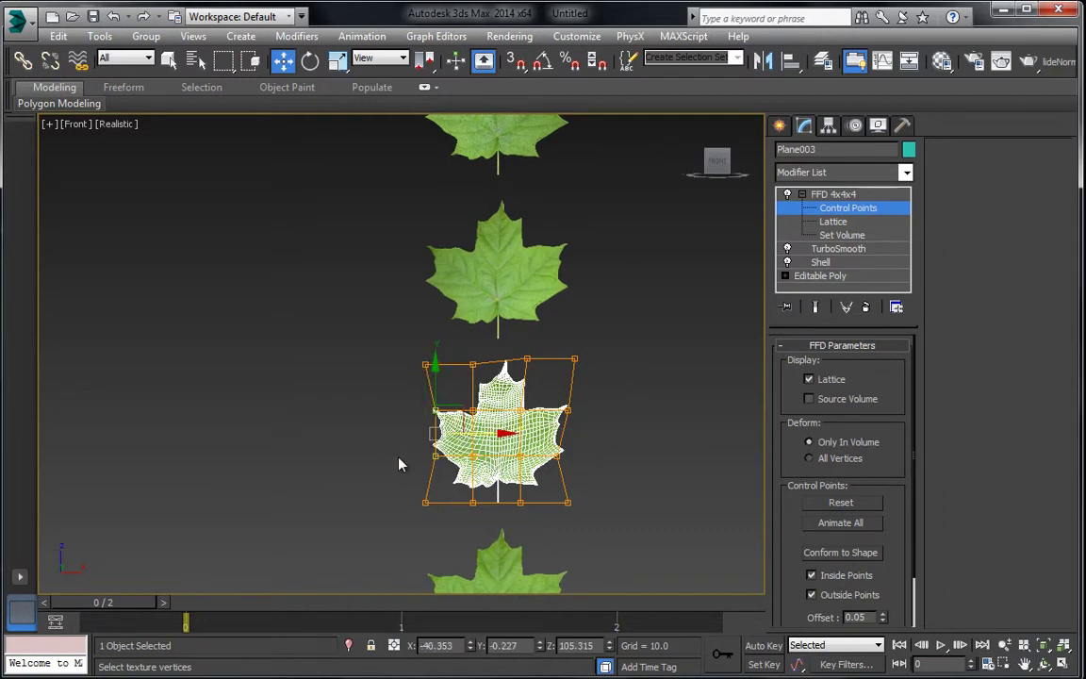
left_click_drag(454, 535, 454, 535)
left_click_drag(554, 481, 552, 476)
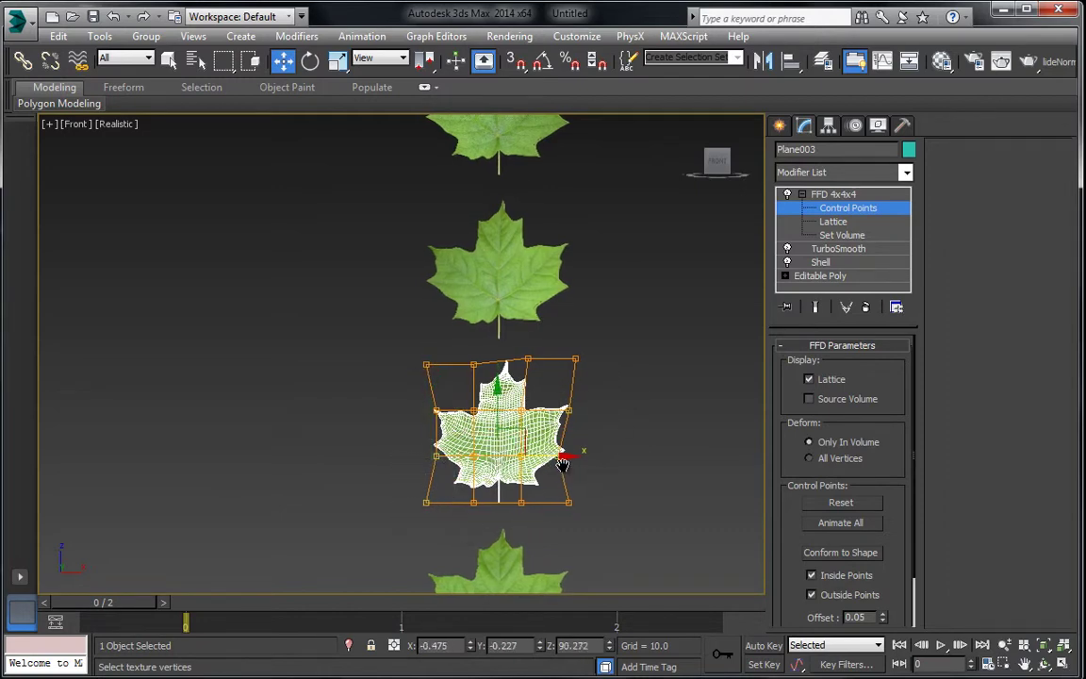
Curl the third leaf in perspective by moving several outer side and upper FFD control points along the Y axis, and deselect it
key("p")
key("ctrl+r")
left_click_drag(460, 325, 506, 359)
scroll(506, 359, "up", 3)
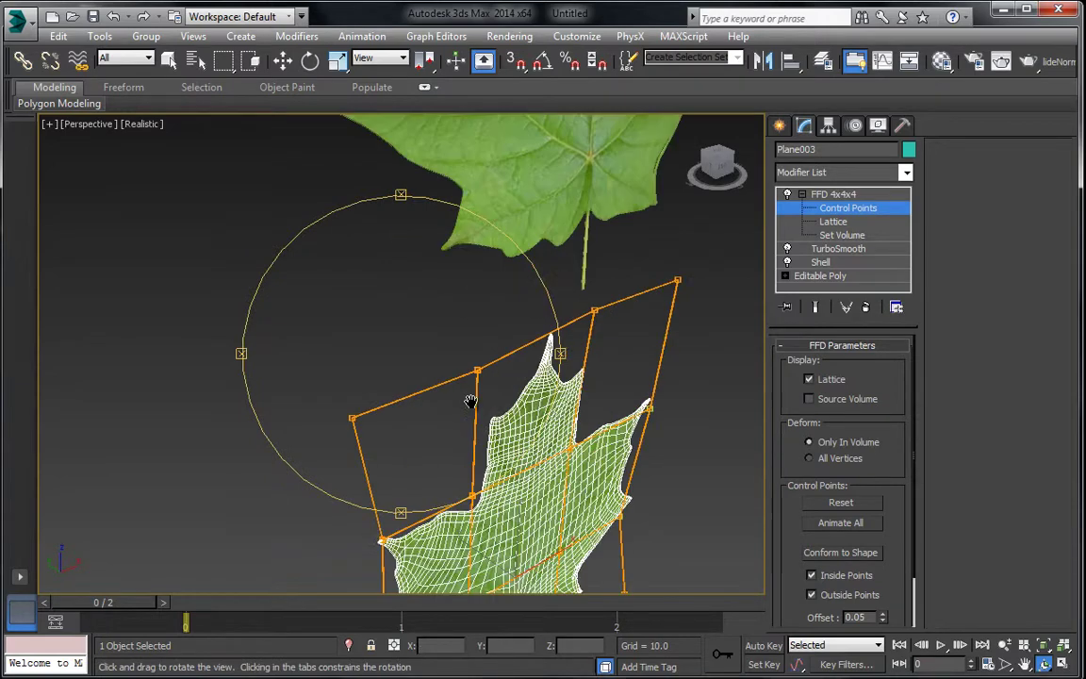
middle_click_drag(471, 402, 433, 296)
left_click(283, 60)
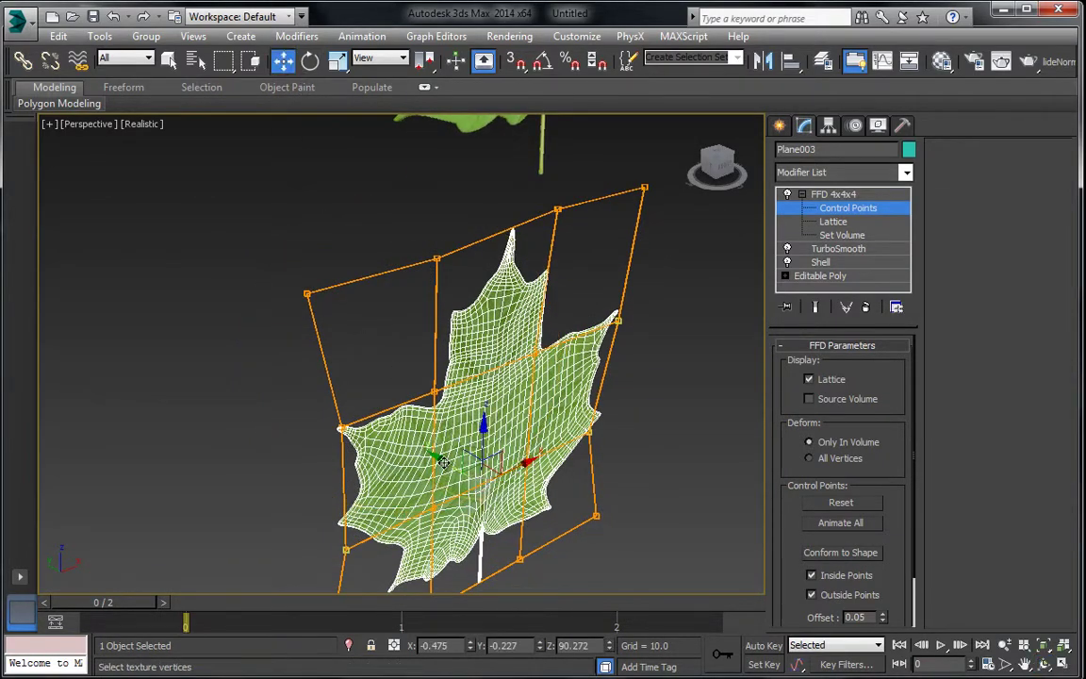
left_click_drag(443, 461, 383, 220)
left_click_drag(543, 270, 531, 253)
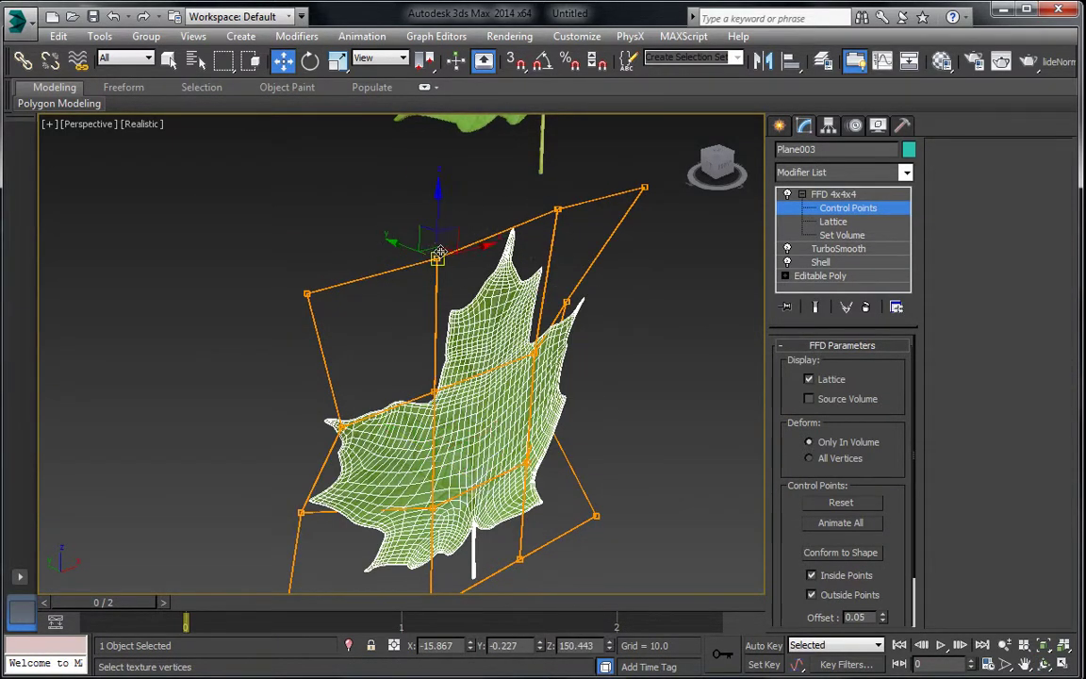
left_click_drag(405, 250, 461, 273)
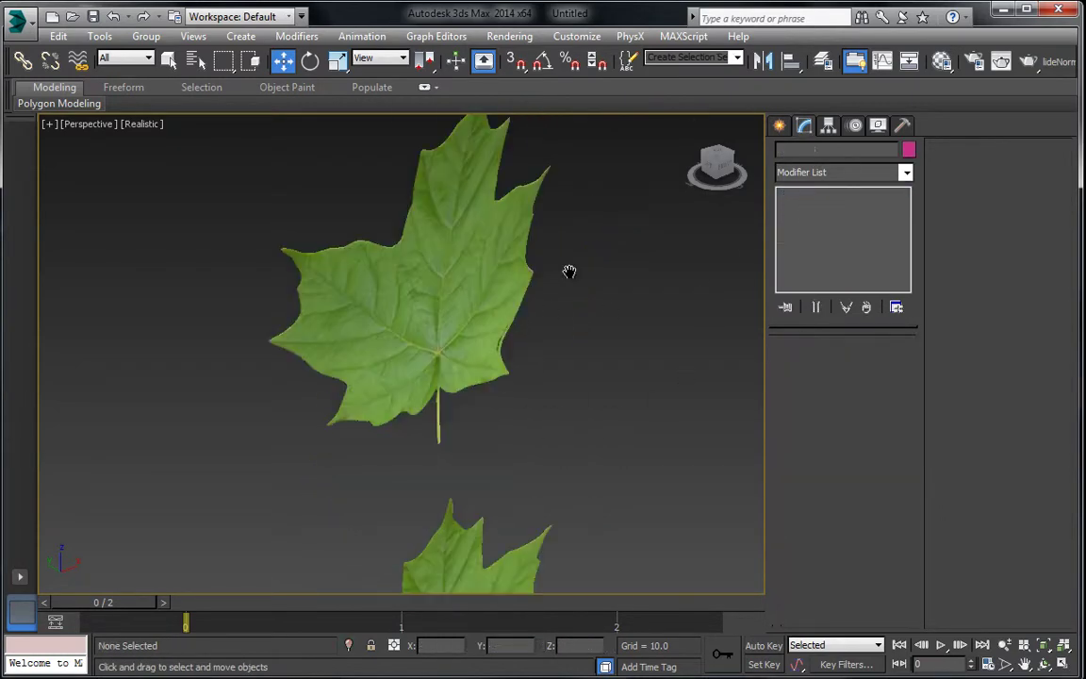
Bend the lowest leaf by moving some of its FFD control points along the Y axis, and deselect it
scroll(570, 272, "down", 2)
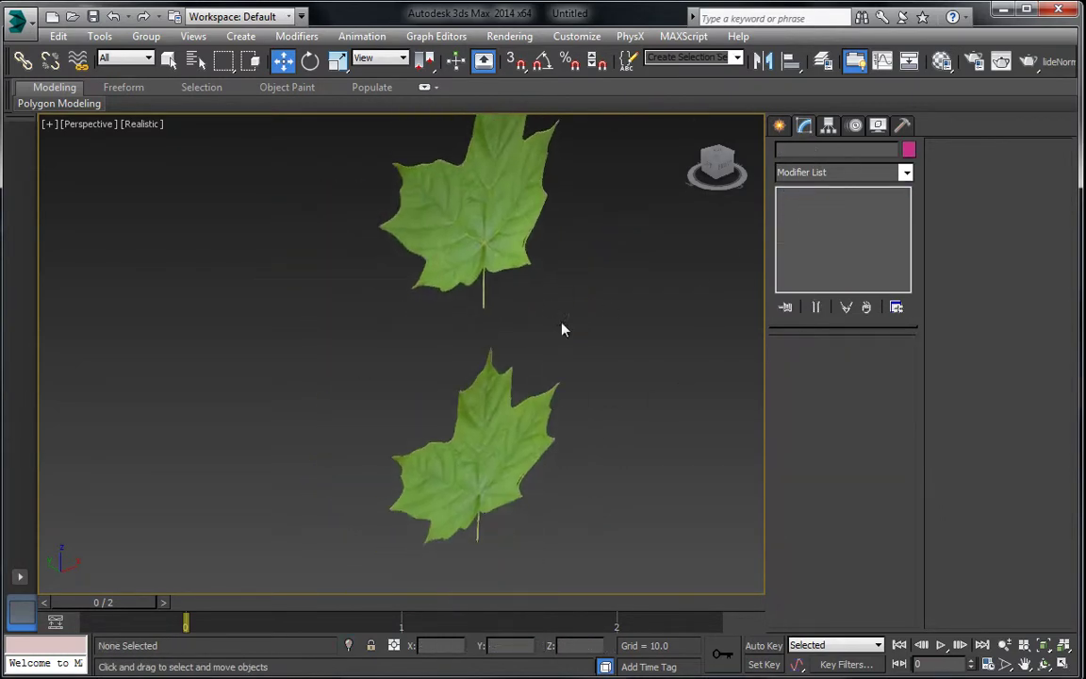
left_click(513, 434)
middle_click_drag(521, 394, 533, 326)
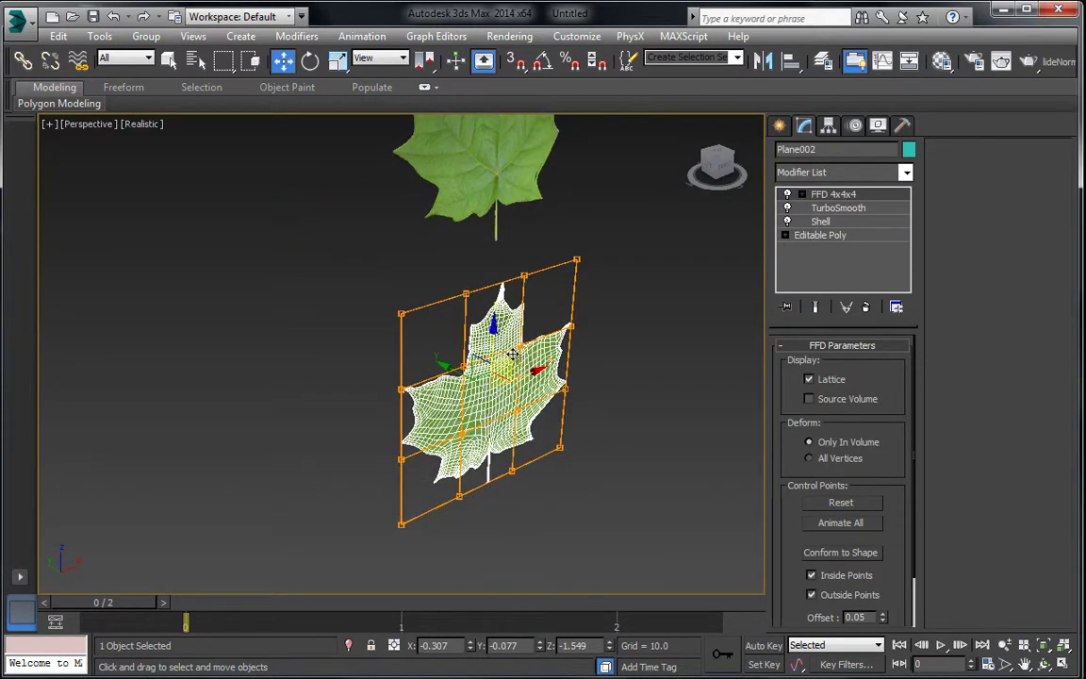
left_click(802, 194)
left_click(830, 208)
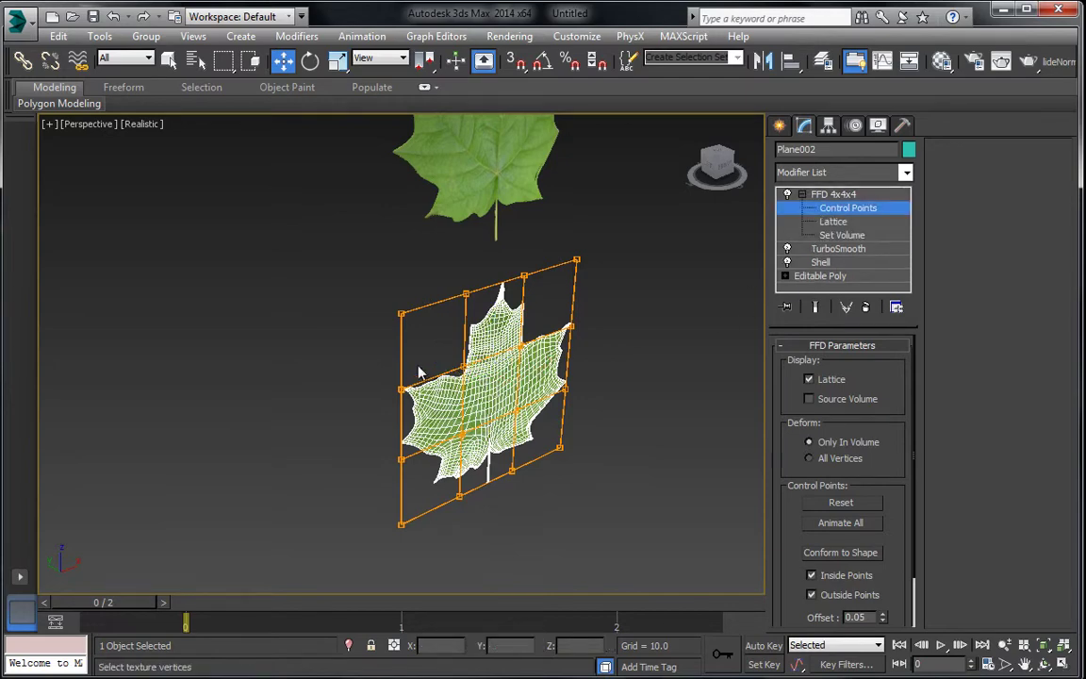
left_click_drag(549, 448, 547, 445)
left_click_drag(468, 381, 448, 373)
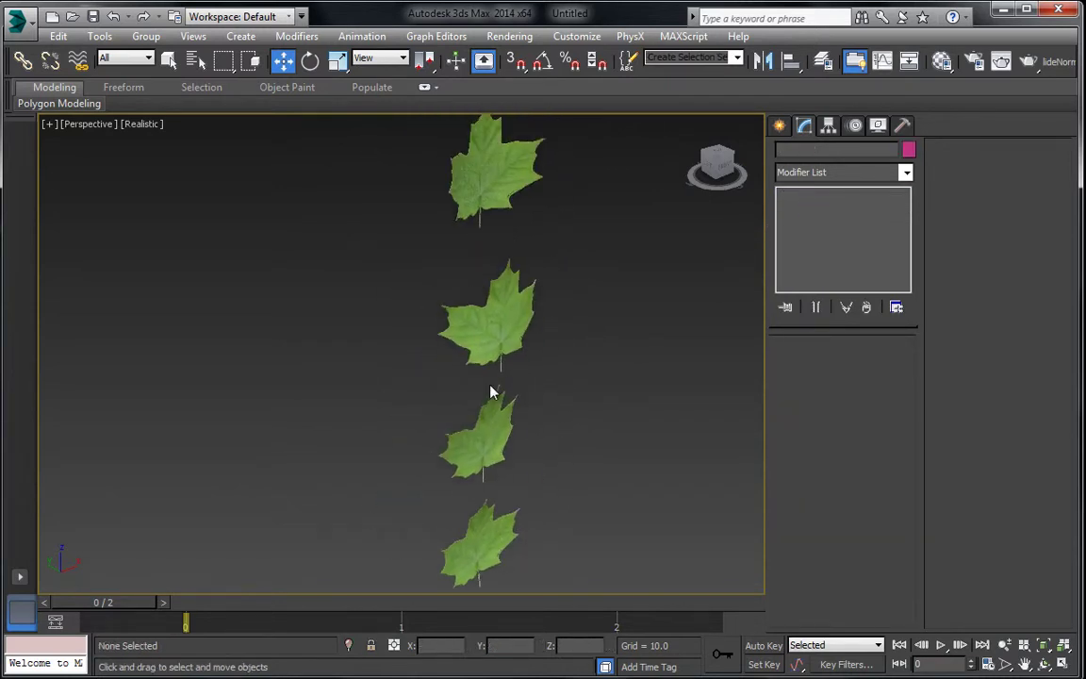
Examine the shapes of the four bent leaves from several angles, ending with a nearly frontal perspective view of the column
key("ctrl+r")
mouse_move(383, 340)
left_mouse_down()
mouse_move(286, 332)
mouse_move(402, 364)
mouse_move(383, 412)
mouse_move(364, 415)
mouse_move(314, 387)
mouse_move(463, 398)
mouse_move(402, 415)
mouse_move(482, 371)
mouse_move(444, 306)
mouse_move(376, 309)
mouse_move(420, 356)
mouse_move(444, 301)
mouse_move(311, 332)
mouse_move(225, 330)
mouse_move(417, 323)
mouse_move(400, 391)
mouse_move(417, 358)
mouse_move(421, 366)
mouse_move(400, 339)
left_mouse_up()
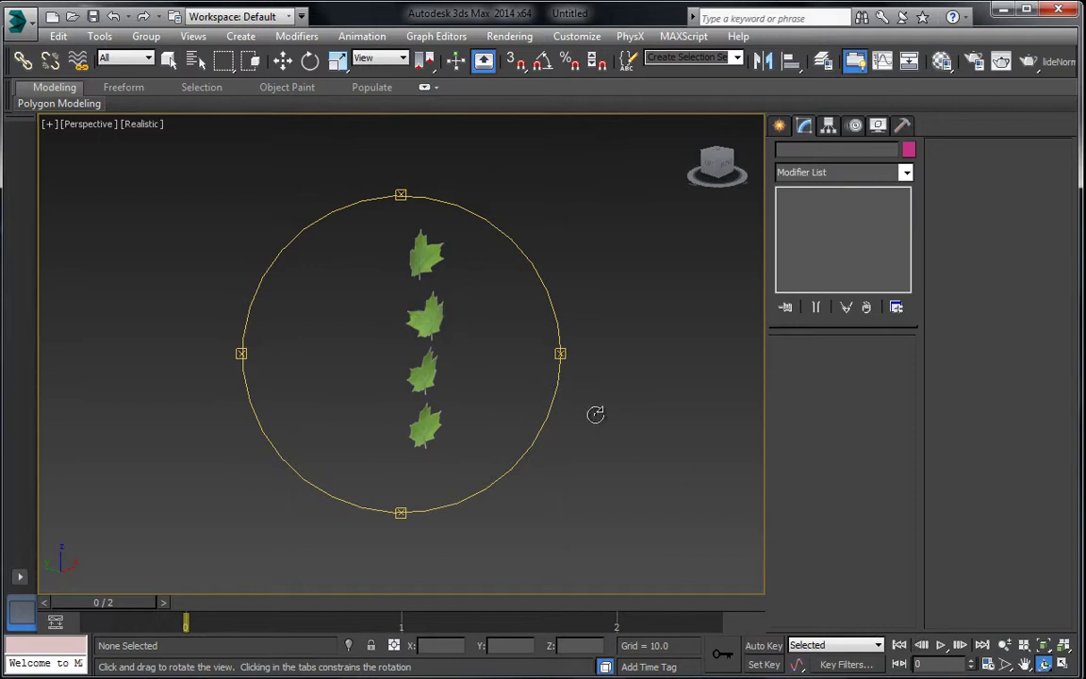
left_click_drag(459, 302, 408, 346)
mouse_move(411, 366)
left_mouse_down()
mouse_move(432, 369)
mouse_move(399, 356)
left_mouse_up()
left_click(284, 60)
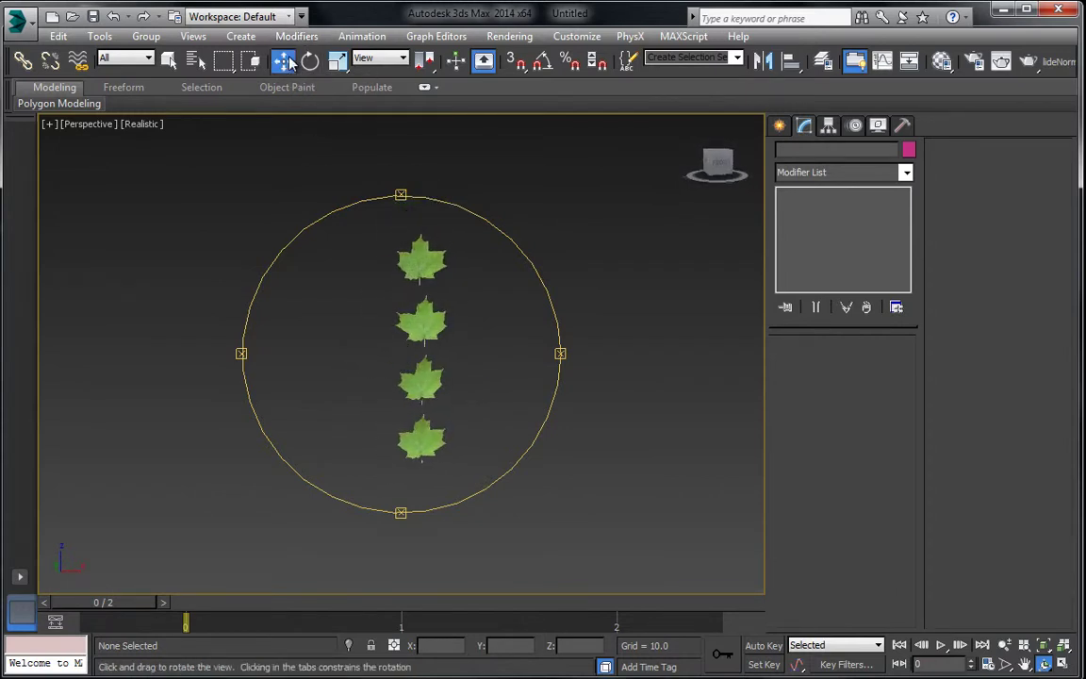
middle_click_drag(350, 343, 356, 315)
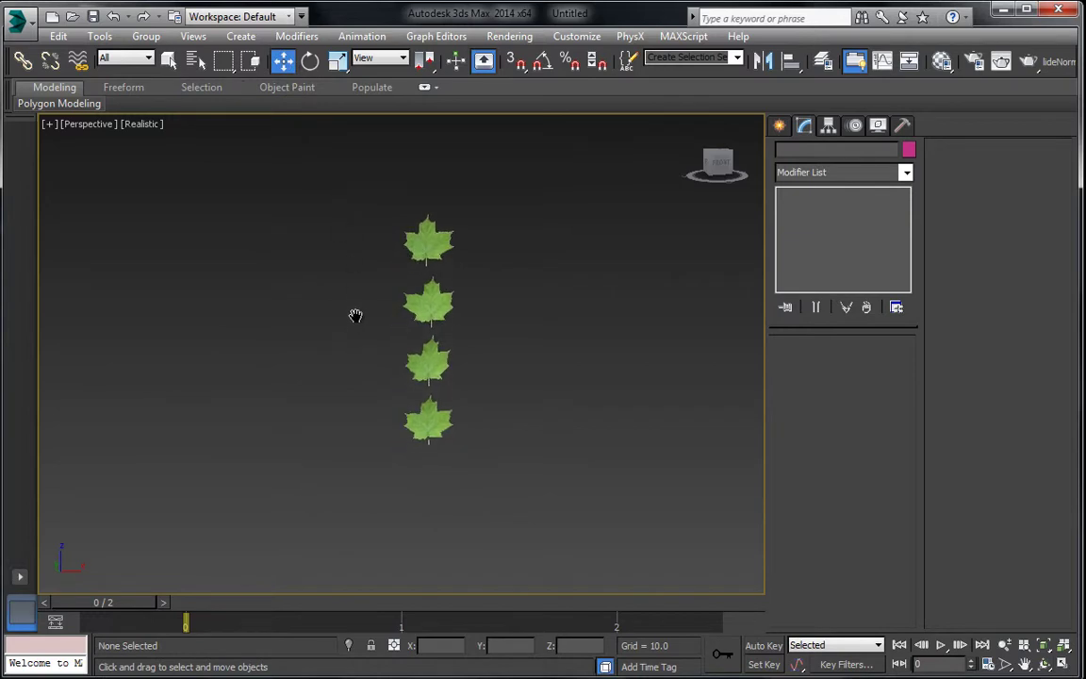